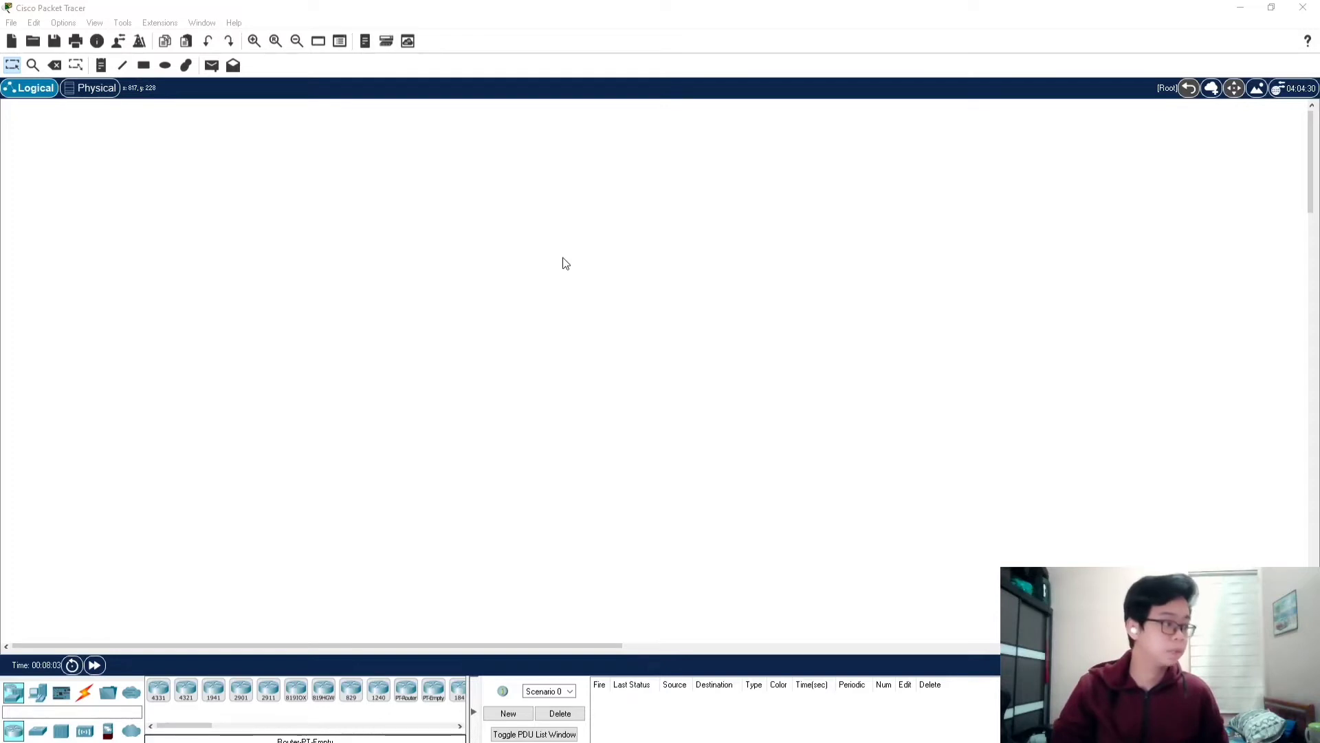
Place a Server-PT in the upper middle of the workspace and a 1941 router directly below it
{"action": "left_click", "coordinate": [37, 692]}
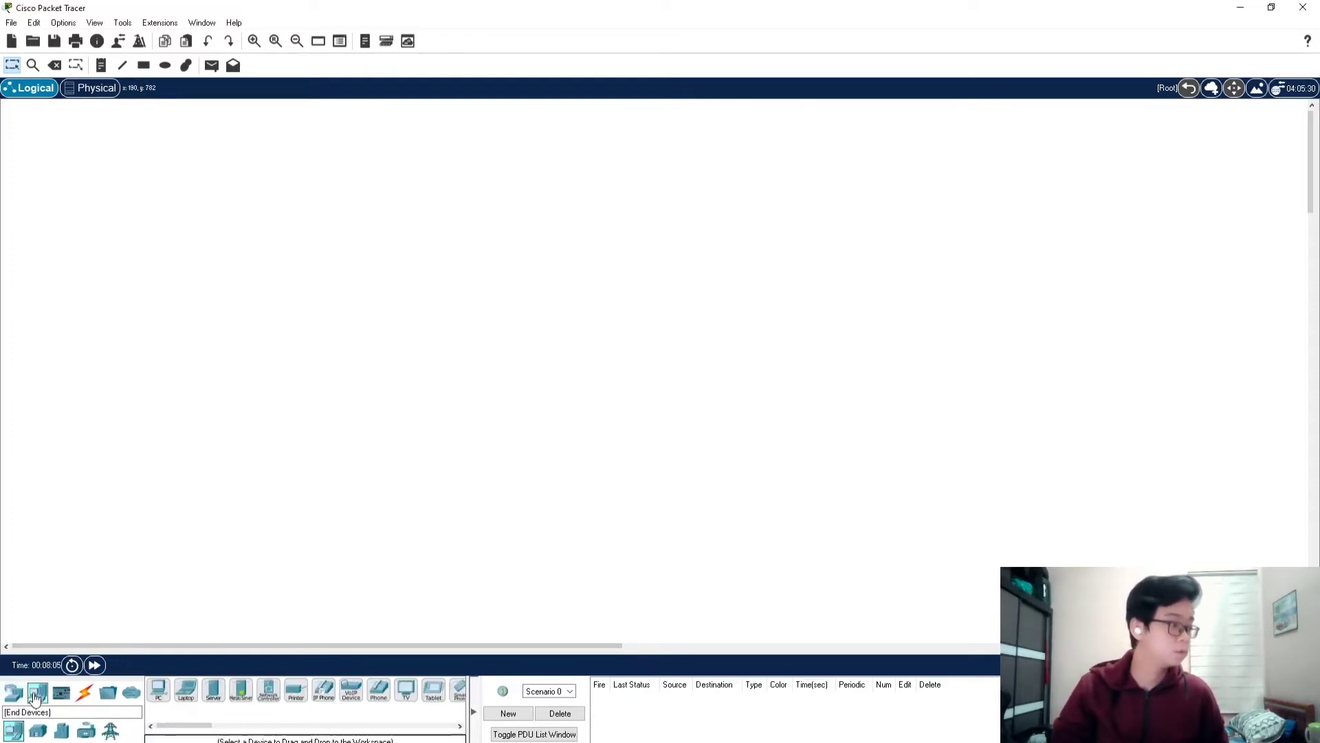
{"action": "left_click", "coordinate": [214, 695]}
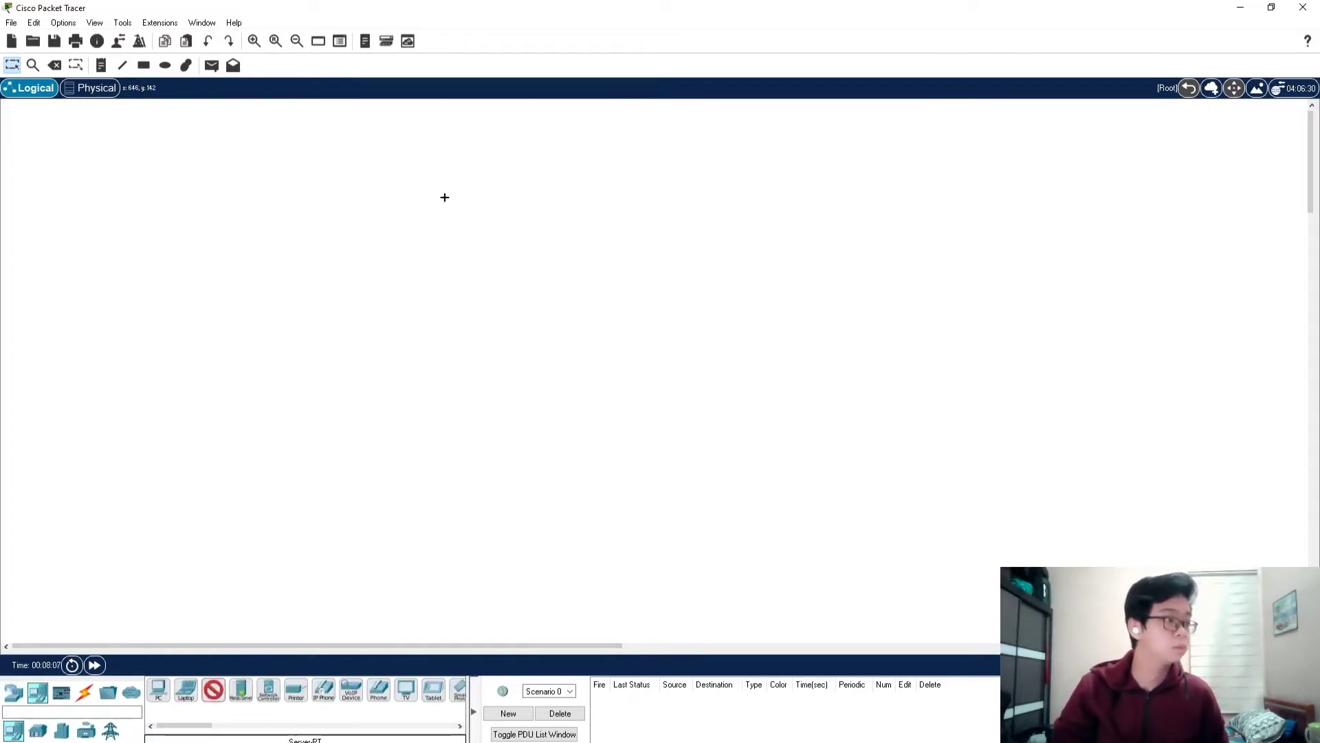
{"action": "left_click", "coordinate": [444, 199]}
{"action": "left_click", "coordinate": [13, 692]}
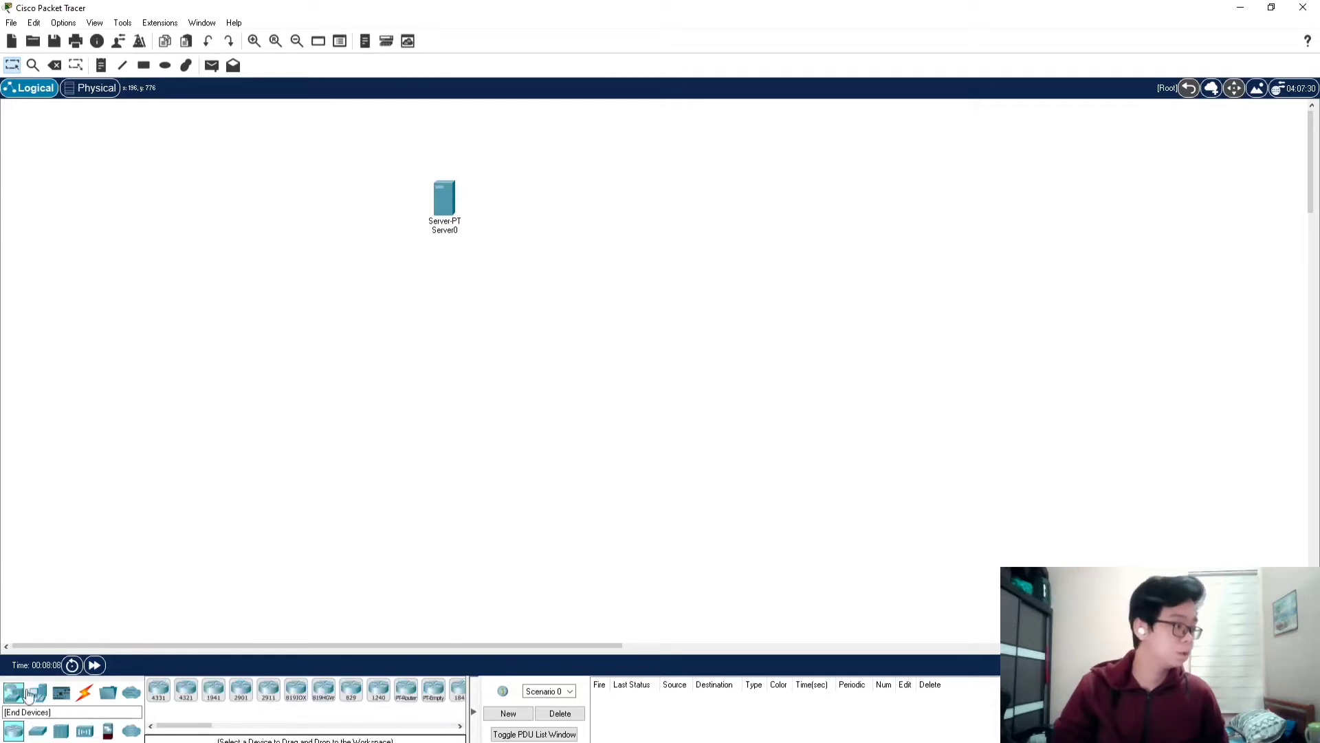
{"action": "left_click", "coordinate": [216, 696]}
{"action": "left_click", "coordinate": [450, 295]}
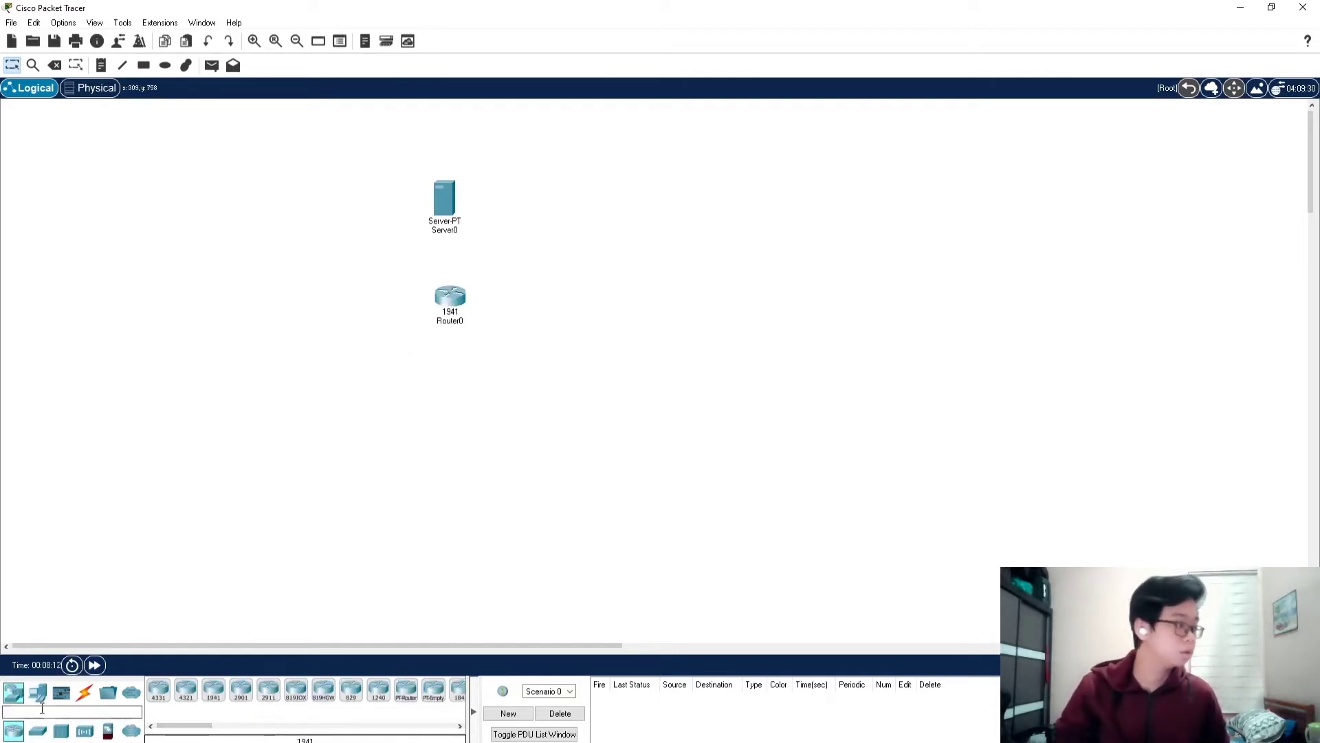
Place three 2960 switches around the router, one to its left, one below and one to its right, with the left one moved closer
{"action": "left_click", "coordinate": [37, 731]}
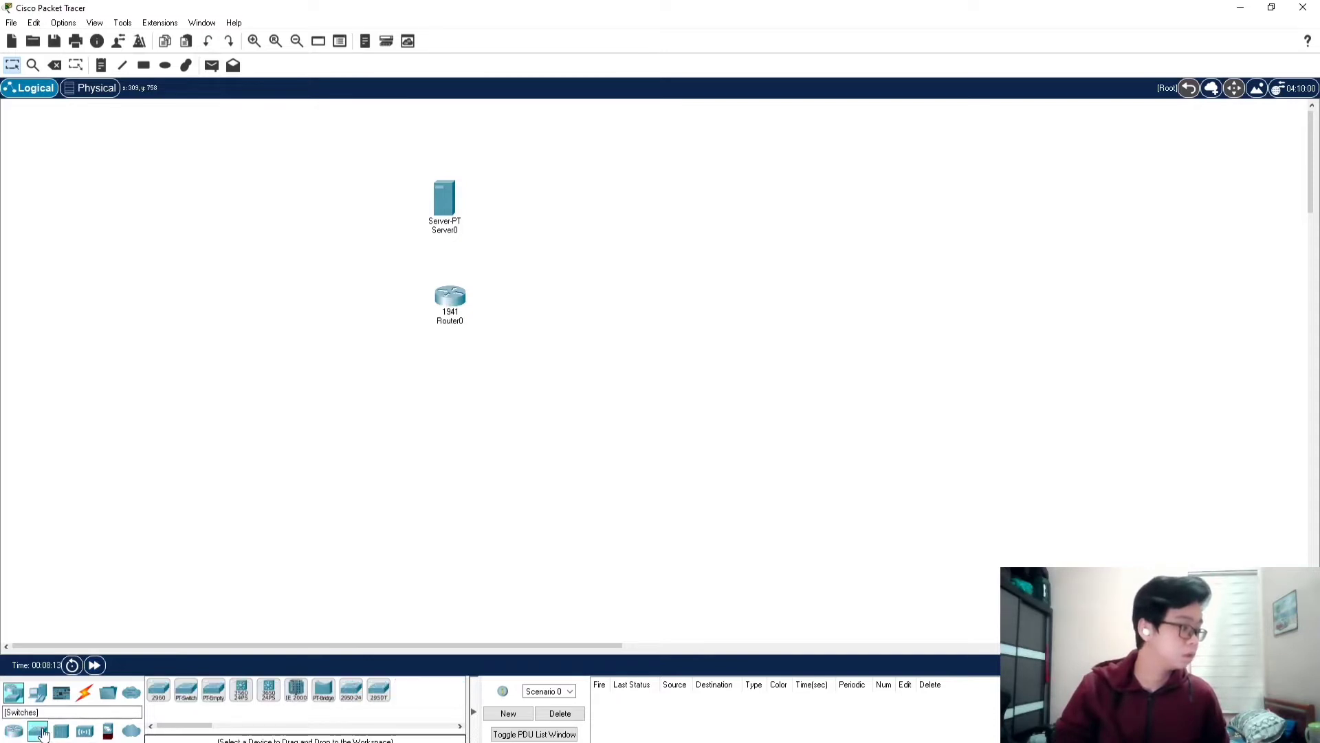
{"action": "left_click", "coordinate": [158, 689]}
{"action": "left_click", "coordinate": [282, 304]}
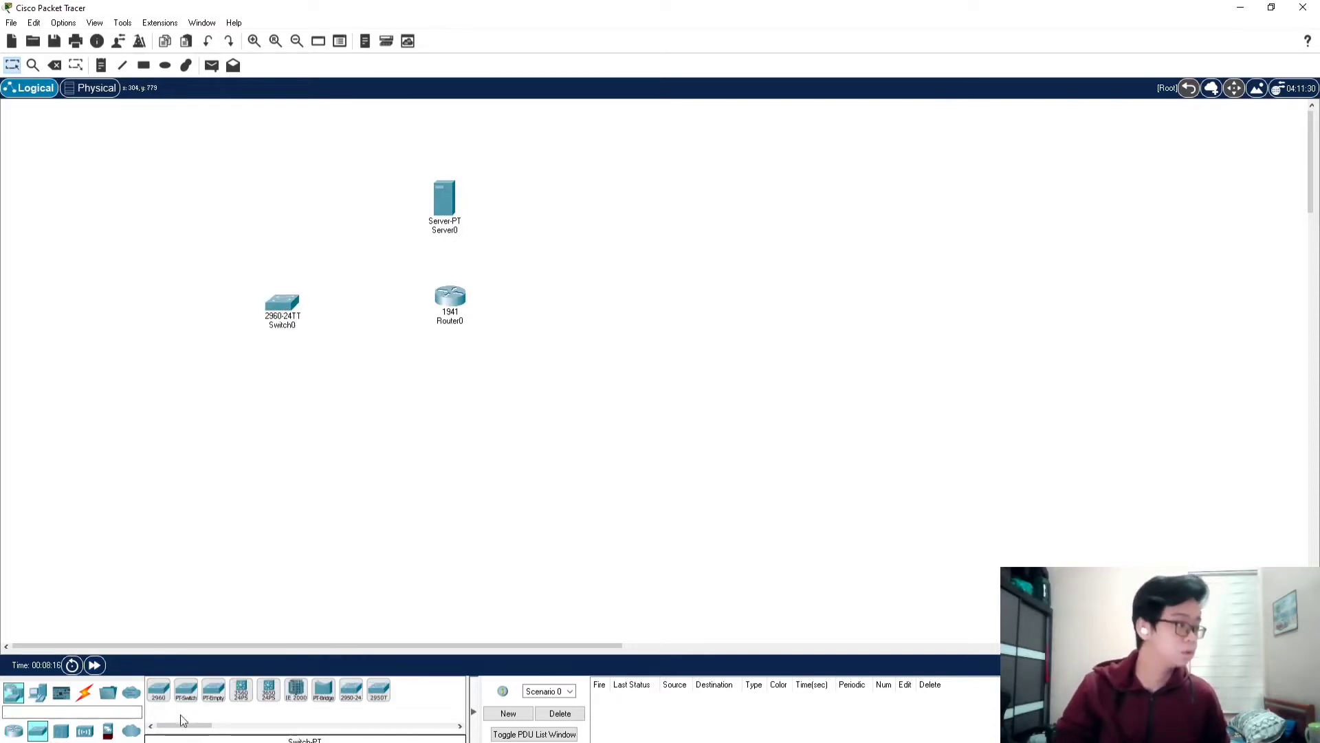
{"action": "left_click", "coordinate": [158, 690]}
{"action": "left_click", "coordinate": [466, 432]}
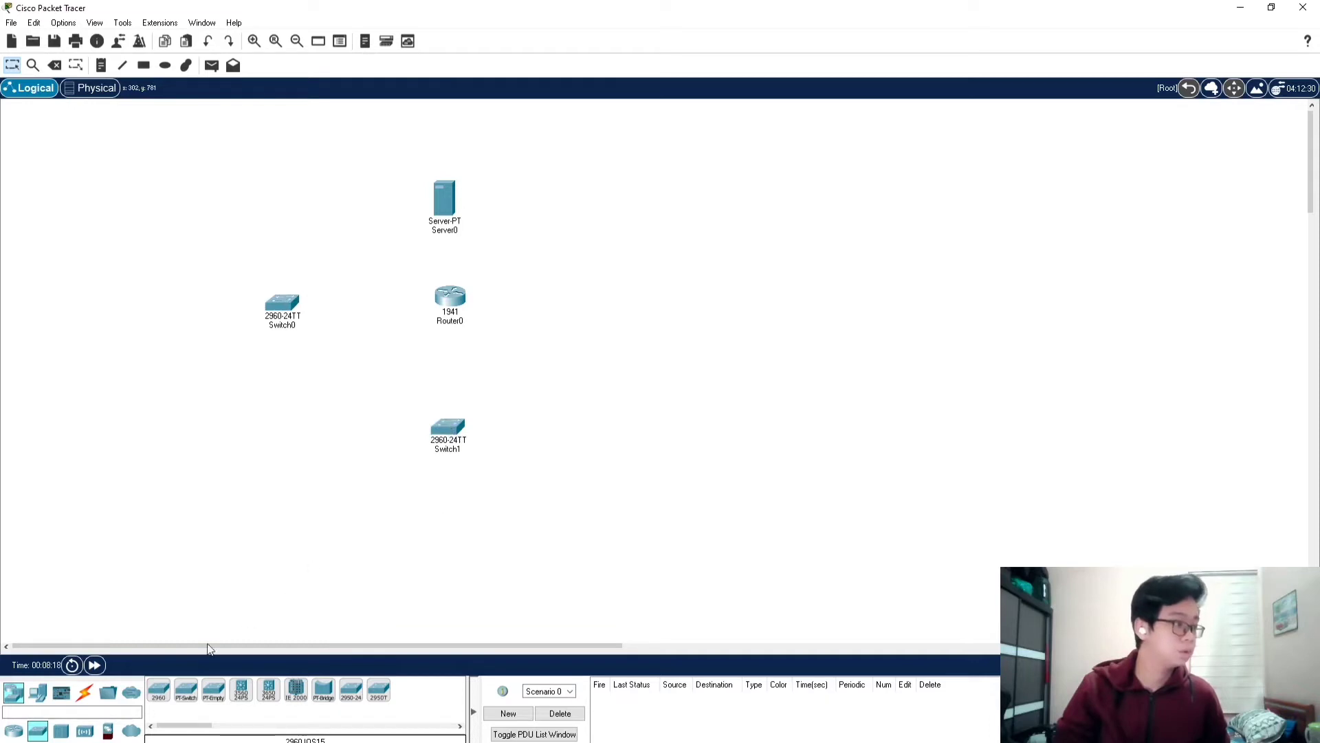
{"action": "left_click", "coordinate": [160, 691]}
{"action": "left_click", "coordinate": [582, 306]}
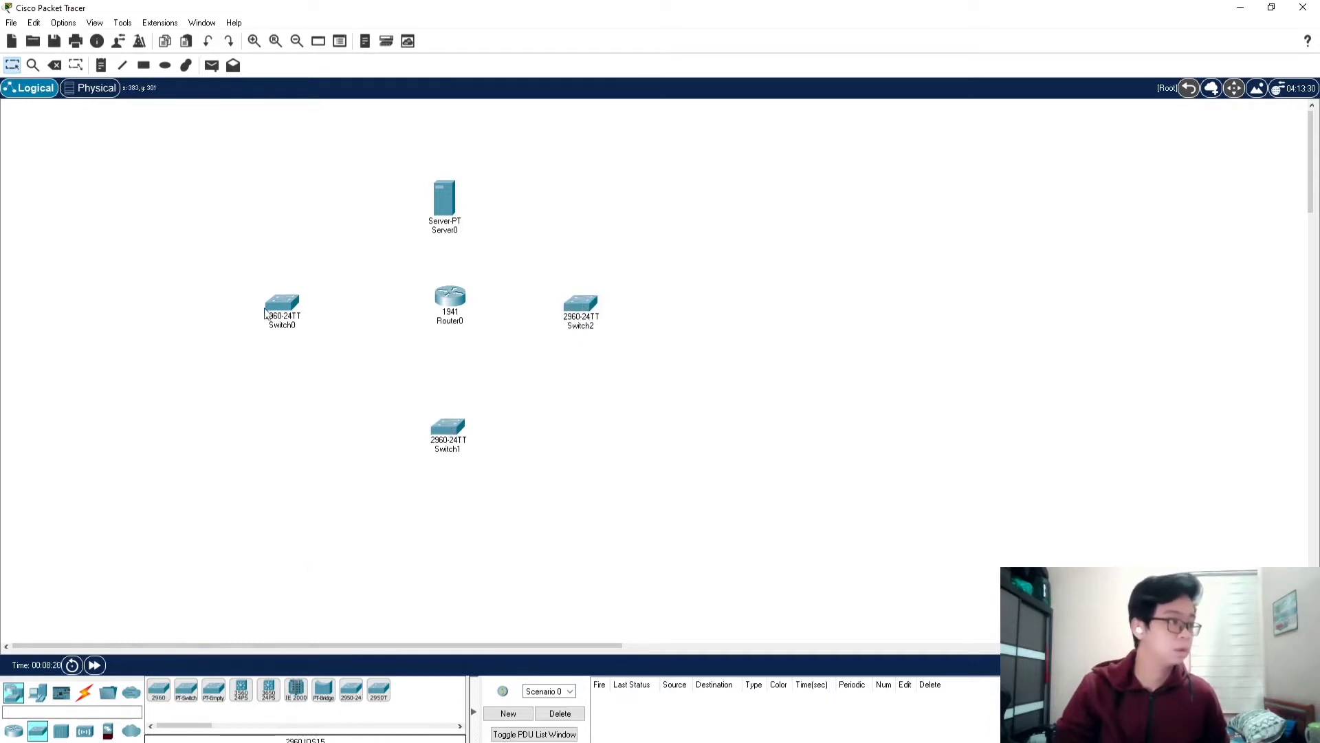
{"action": "left_click_drag", "start_coordinate": [266, 313], "coordinate": [314, 306]}
Place four PCs in a vertical column to the left of Switch0, moving the lower two up to tighten the spacing
{"action": "left_click", "coordinate": [38, 692]}
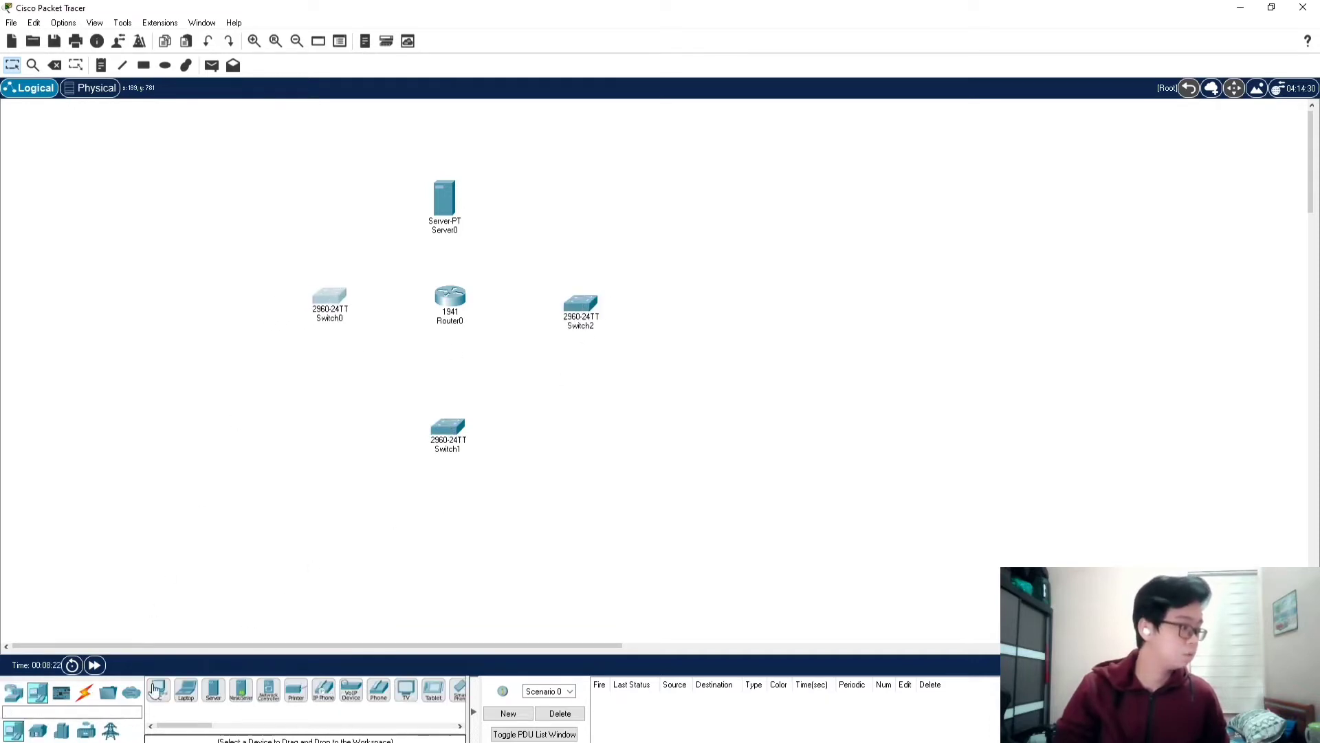
{"action": "left_click", "coordinate": [157, 691]}
{"action": "left_click", "coordinate": [236, 210]}
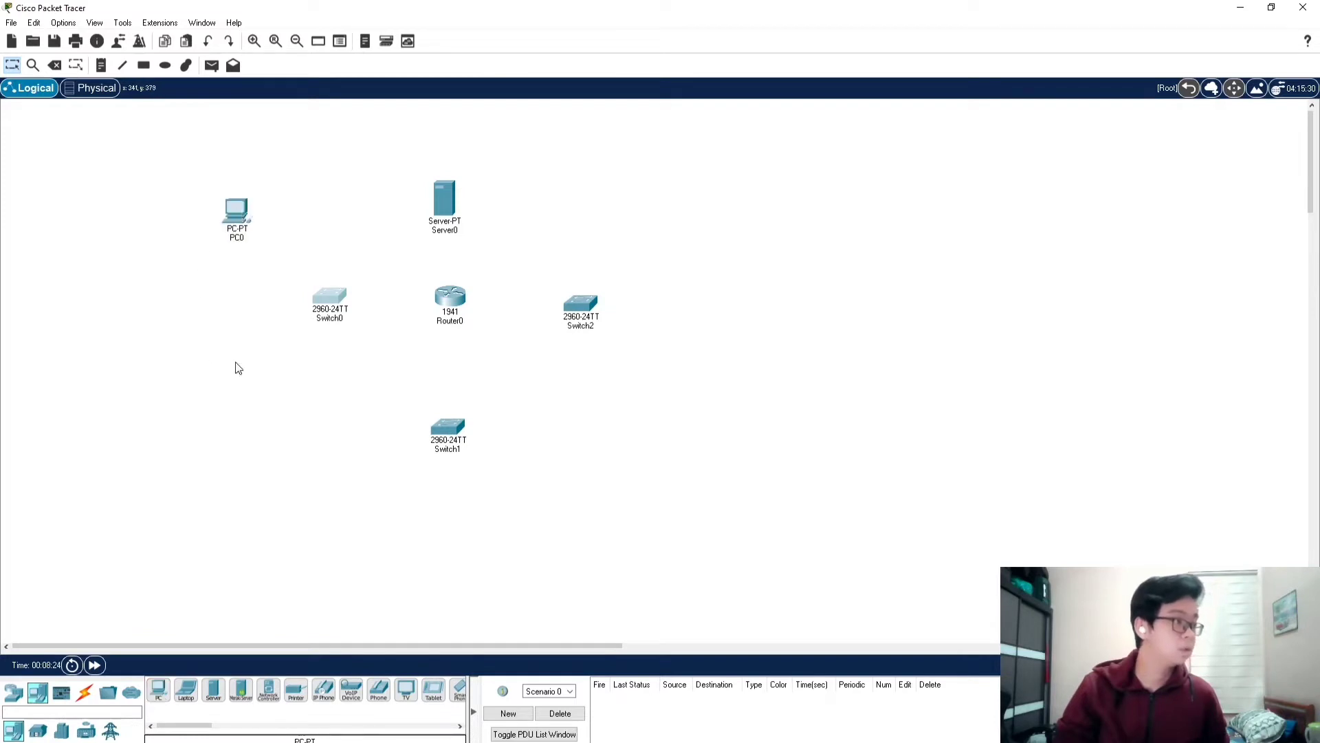
{"action": "left_click", "coordinate": [162, 695]}
{"action": "left_click", "coordinate": [232, 310]}
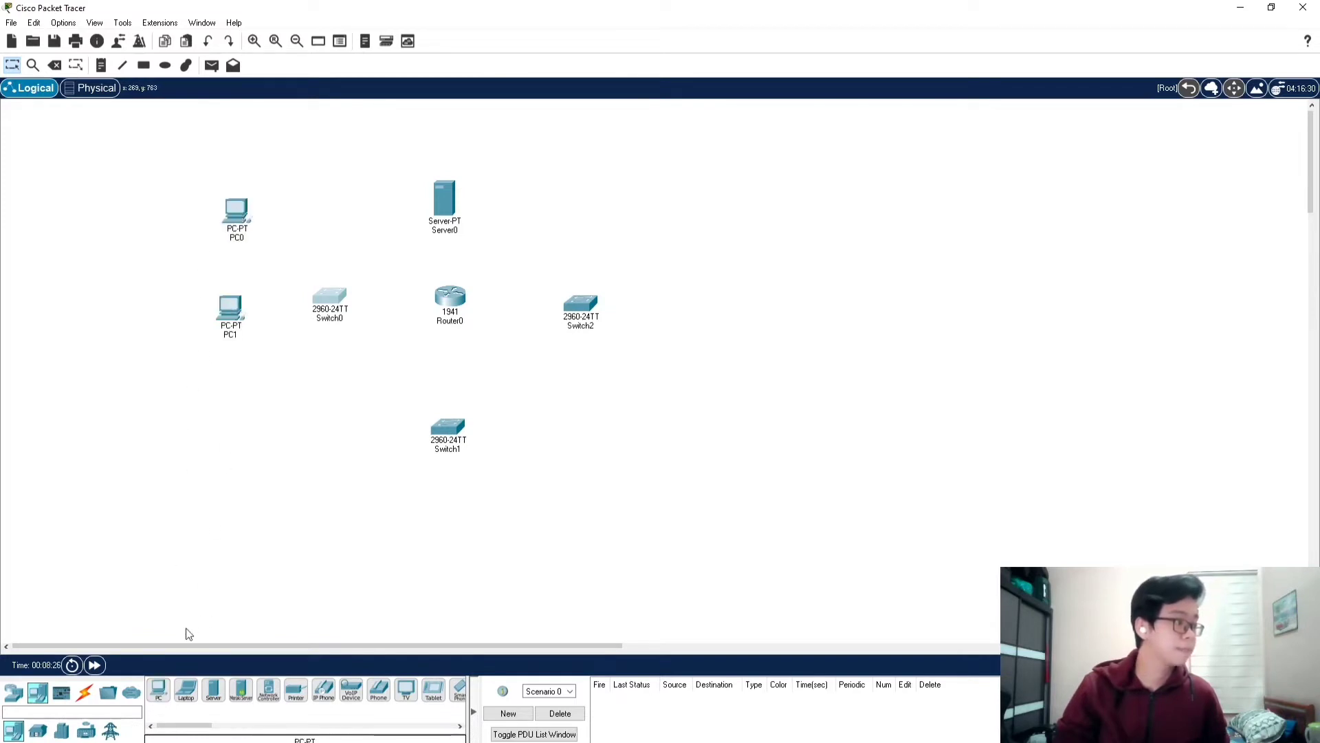
{"action": "left_click", "coordinate": [158, 690]}
{"action": "left_click", "coordinate": [236, 402]}
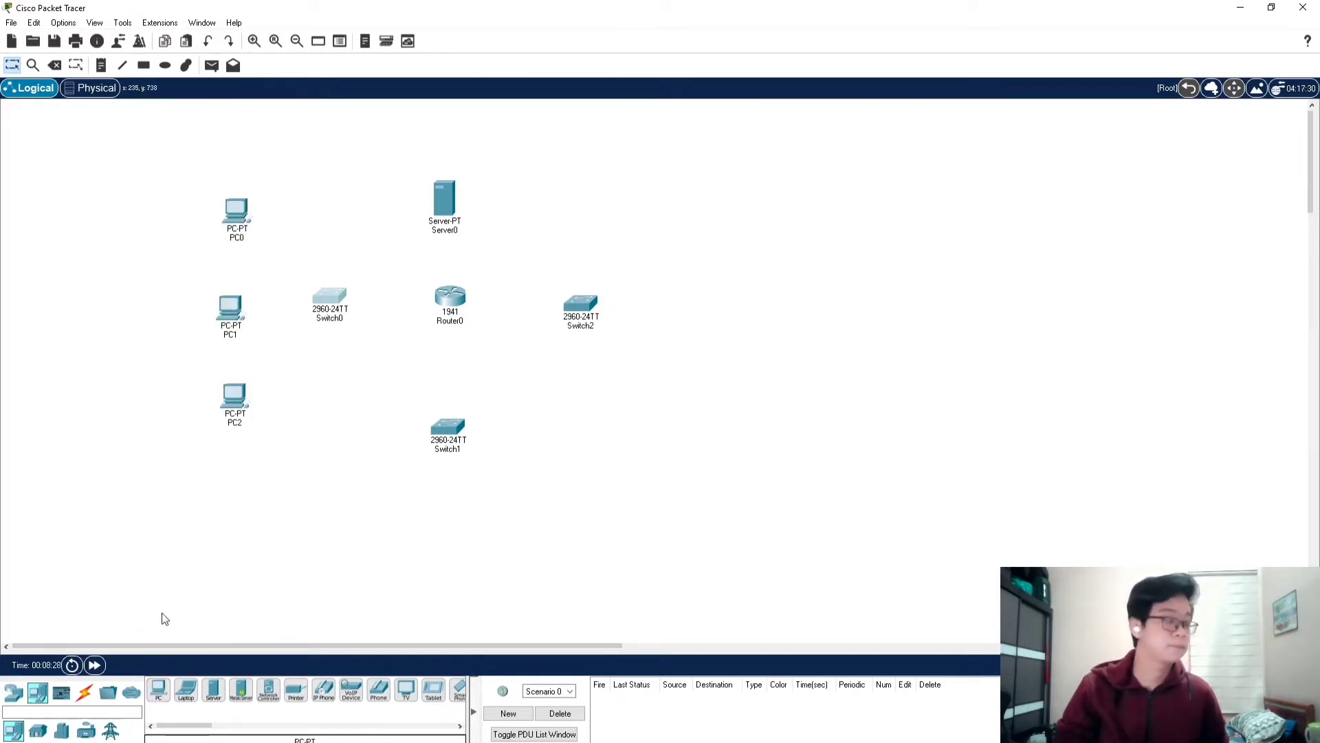
{"action": "left_click", "coordinate": [158, 690]}
{"action": "left_click", "coordinate": [236, 458]}
{"action": "left_click_drag", "start_coordinate": [235, 398], "coordinate": [233, 373]}
{"action": "left_click_drag", "start_coordinate": [225, 444], "coordinate": [221, 426]}
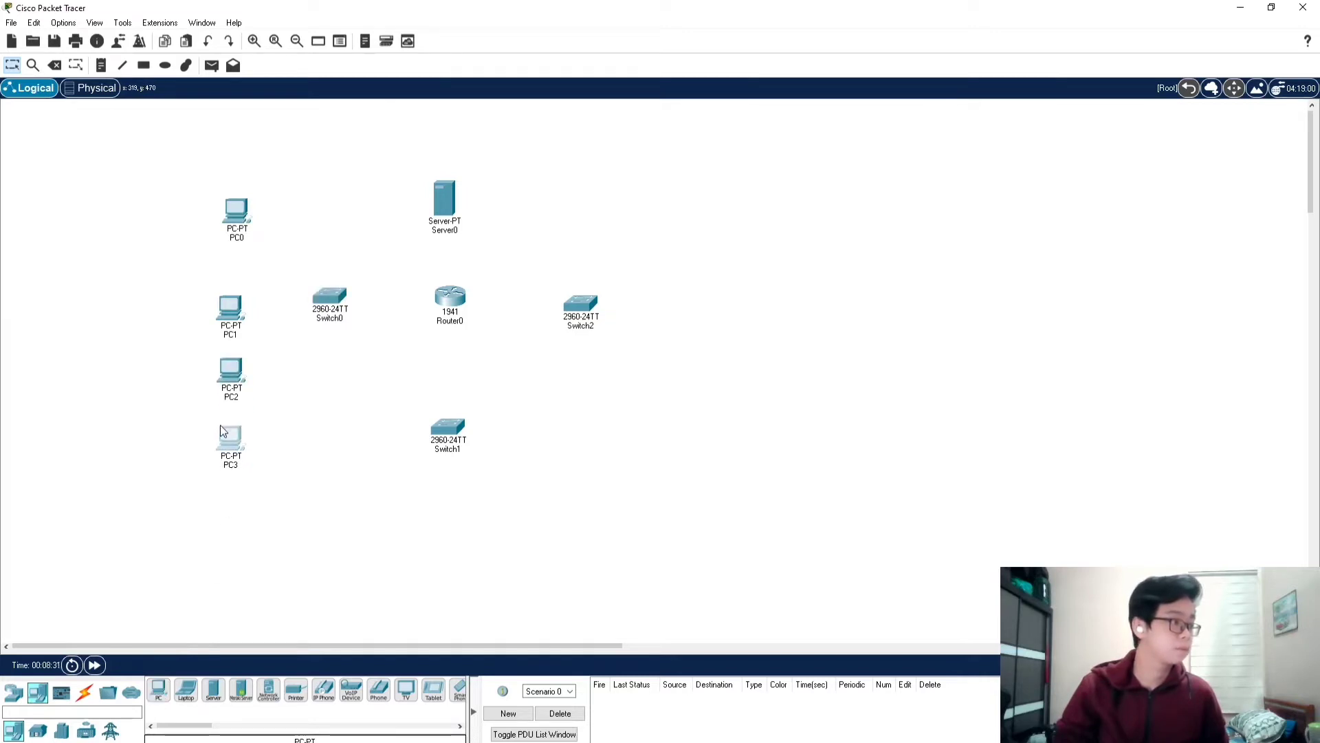
Place two PCs side by side below Switch1 and level them with each other
{"action": "left_click", "coordinate": [404, 529]}
{"action": "left_click", "coordinate": [159, 690]}
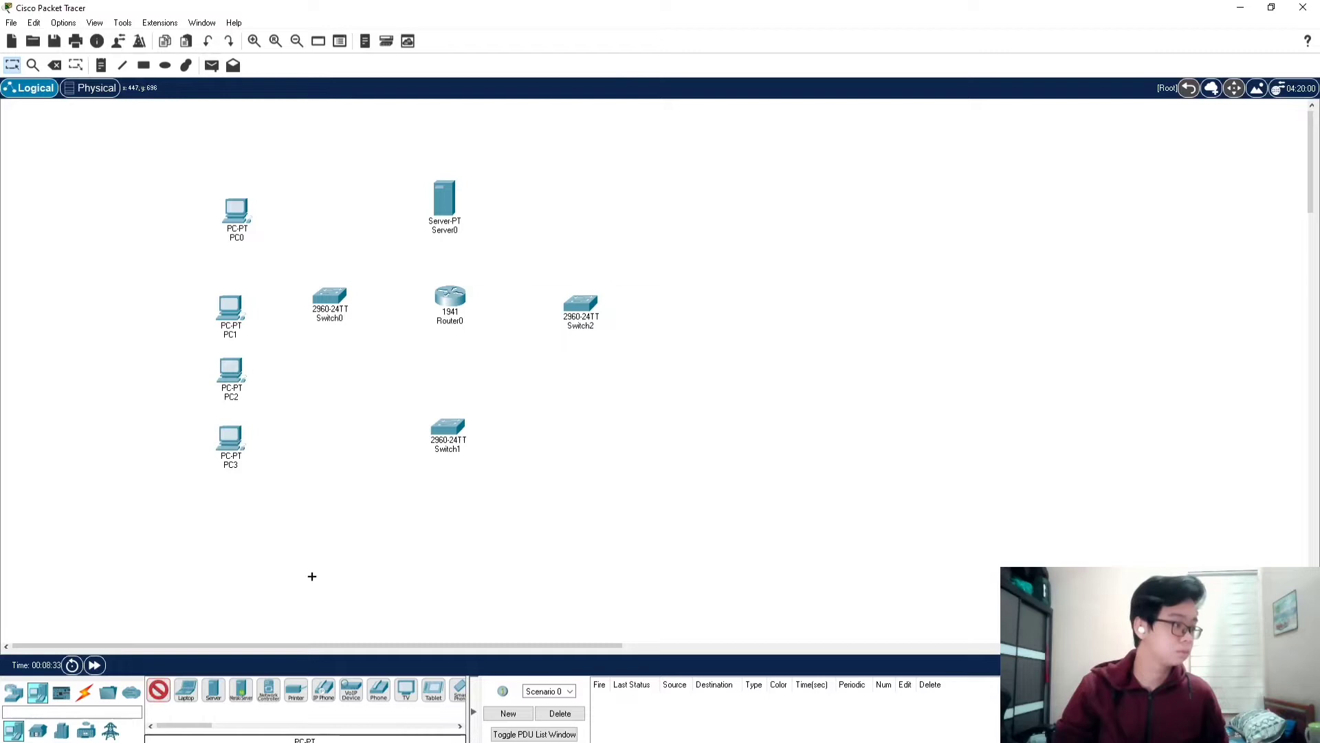
{"action": "left_click", "coordinate": [386, 480]}
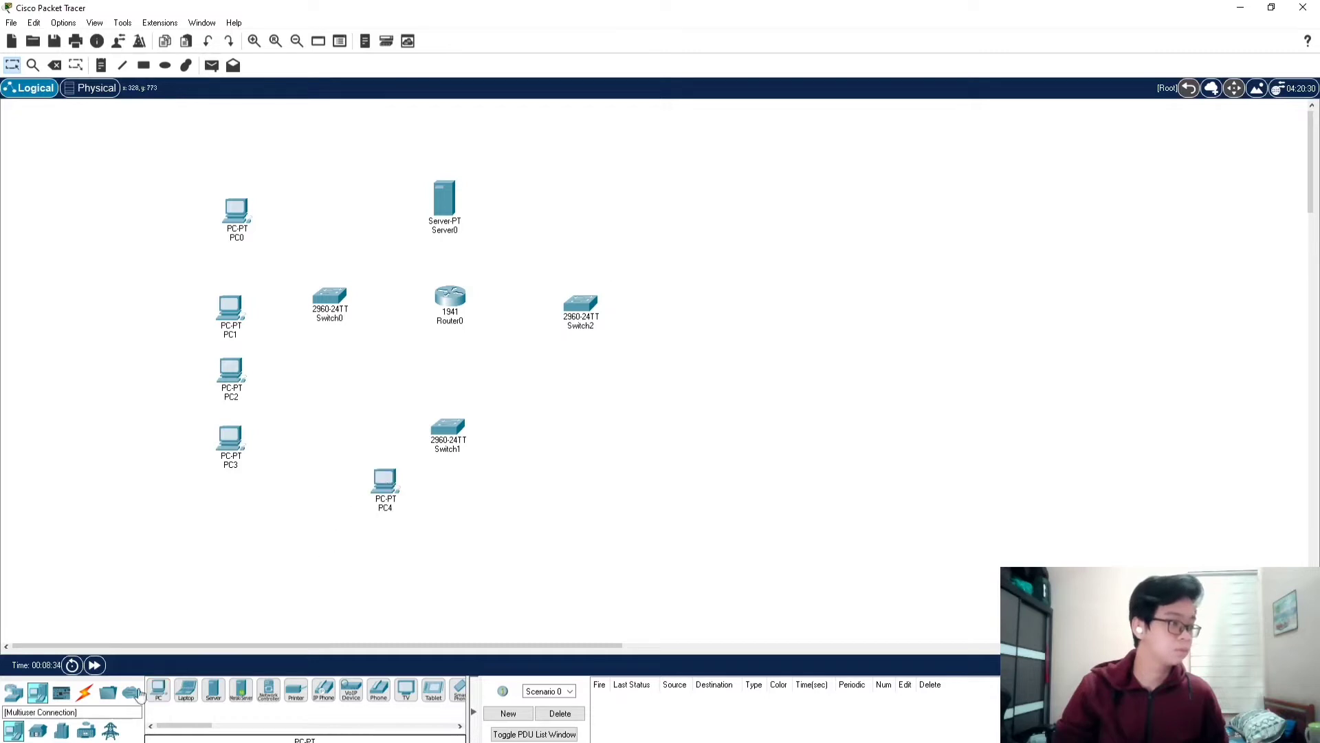
{"action": "left_click", "coordinate": [436, 502]}
{"action": "left_click_drag", "start_coordinate": [385, 482], "coordinate": [377, 502]}
Extend the row below Switch1 with two more PCs on its right side and line them up
{"action": "left_click", "coordinate": [157, 690]}
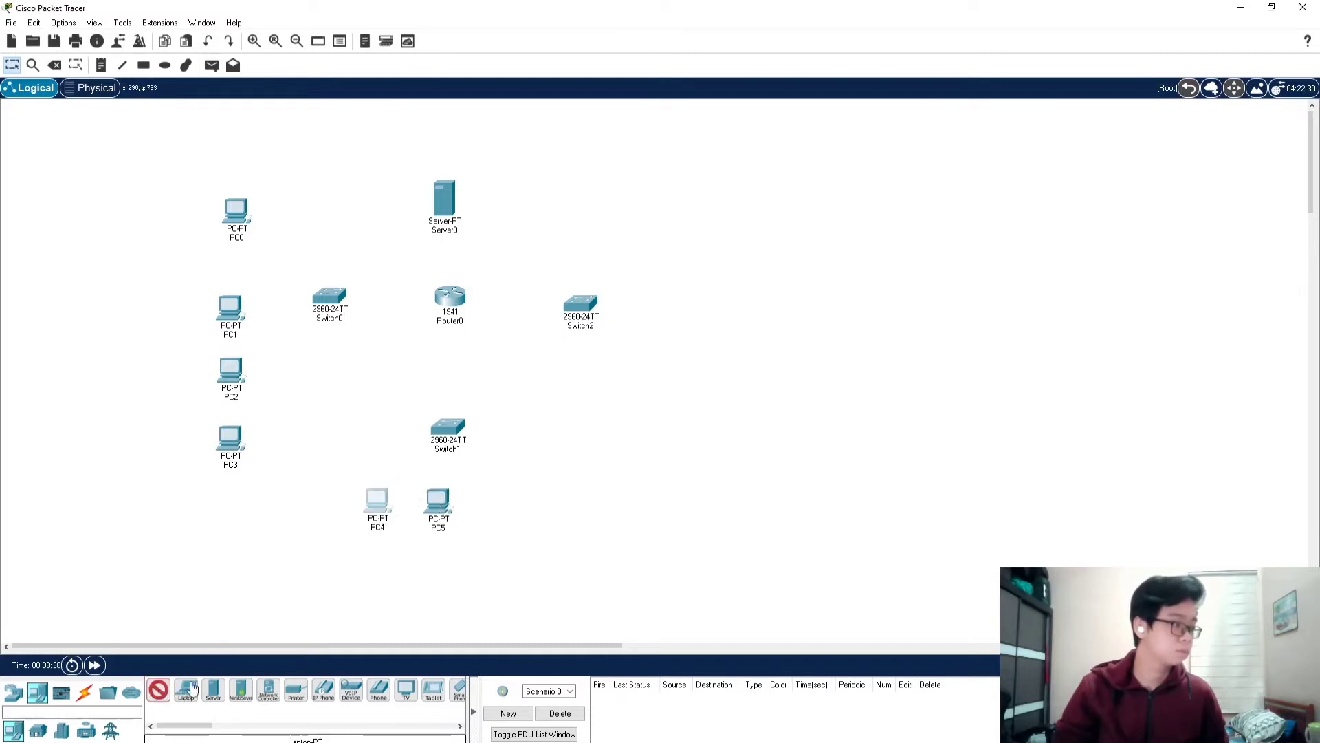
{"action": "left_click", "coordinate": [490, 522]}
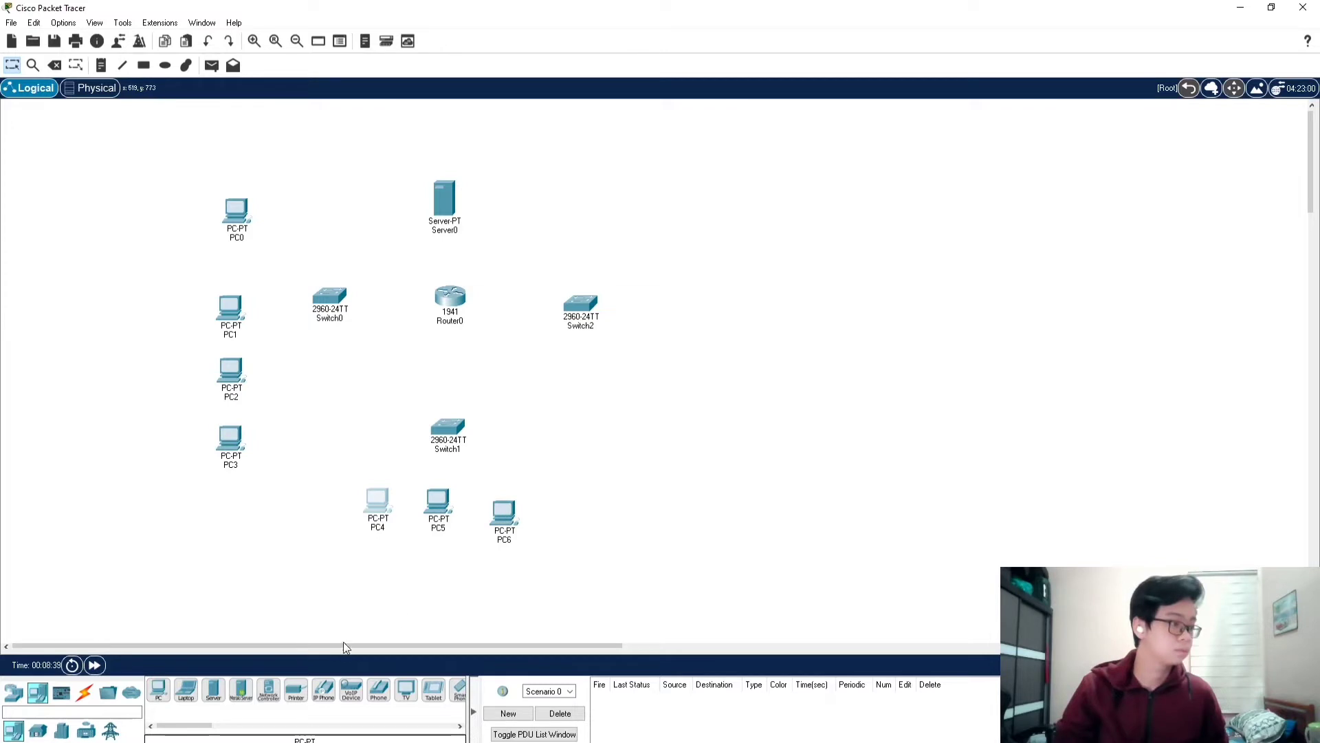
{"action": "left_click", "coordinate": [544, 513]}
{"action": "left_click", "coordinate": [156, 689]}
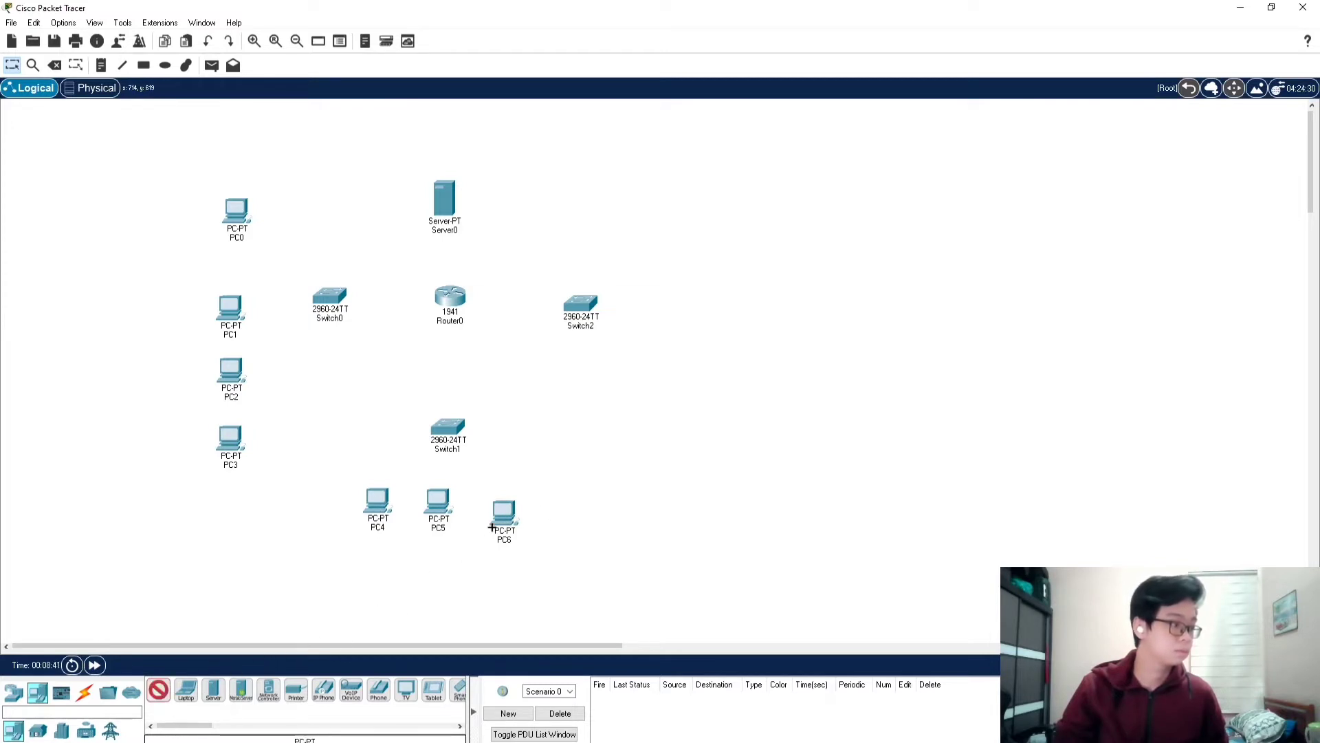
{"action": "left_click", "coordinate": [559, 507]}
{"action": "left_click_drag", "start_coordinate": [505, 513], "coordinate": [504, 504]}
{"action": "left_click", "coordinate": [502, 505]}
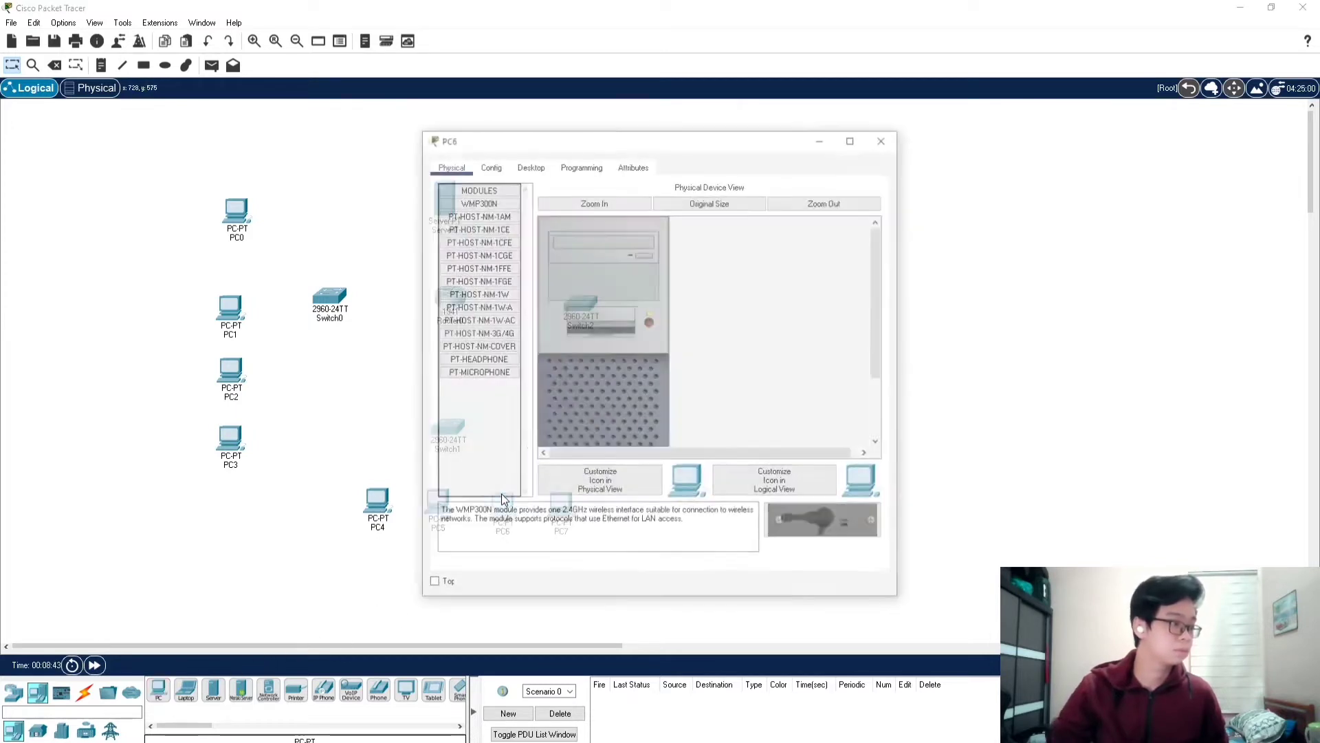
{"action": "left_click", "coordinate": [884, 134]}
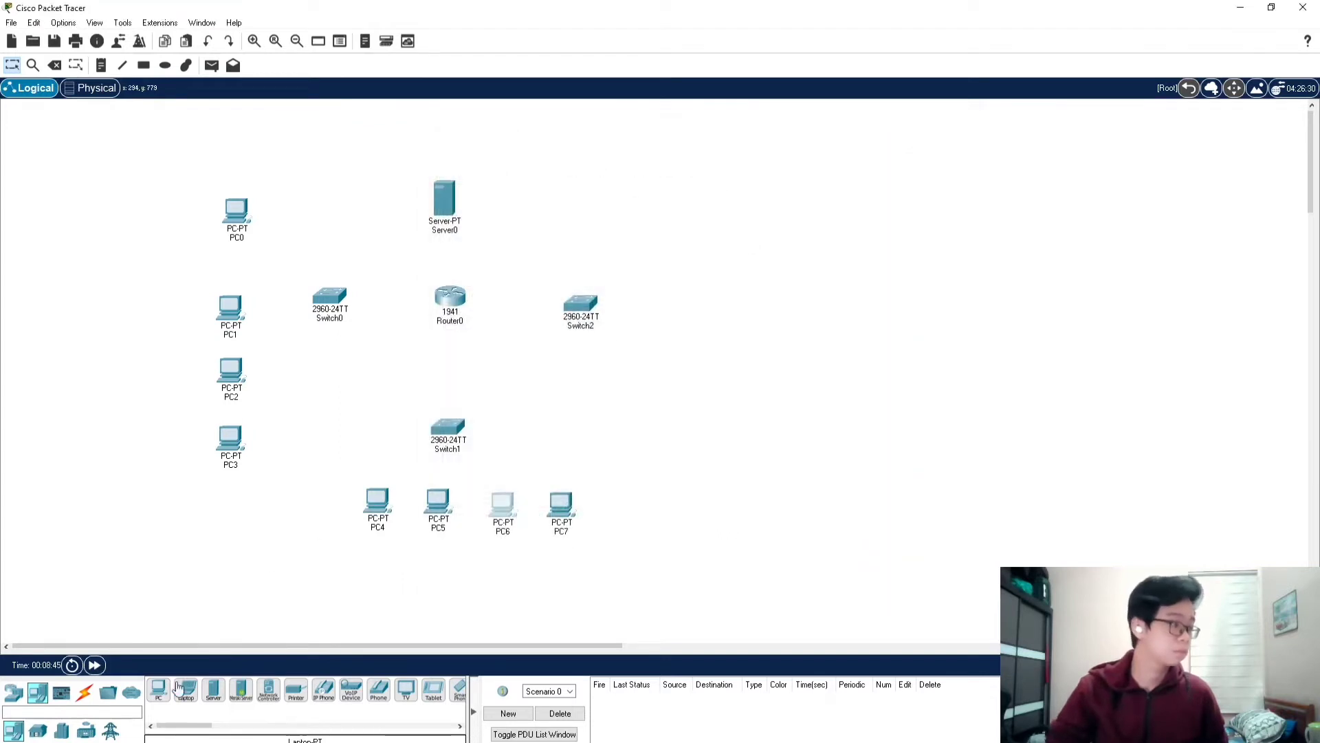
Place four PCs in an evenly spaced vertical column to the right of Switch2
{"action": "left_click", "coordinate": [158, 689]}
{"action": "left_click", "coordinate": [657, 370]}
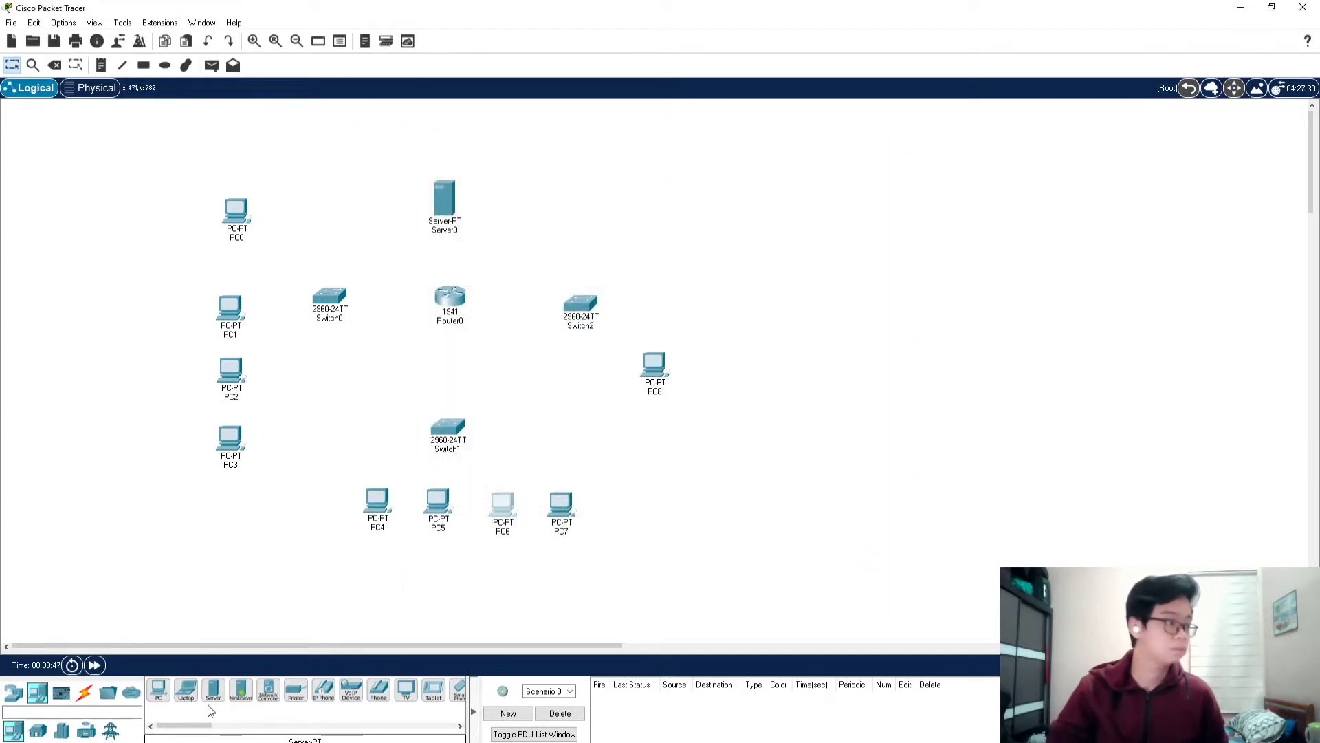
{"action": "left_click", "coordinate": [158, 690]}
{"action": "left_click", "coordinate": [654, 328]}
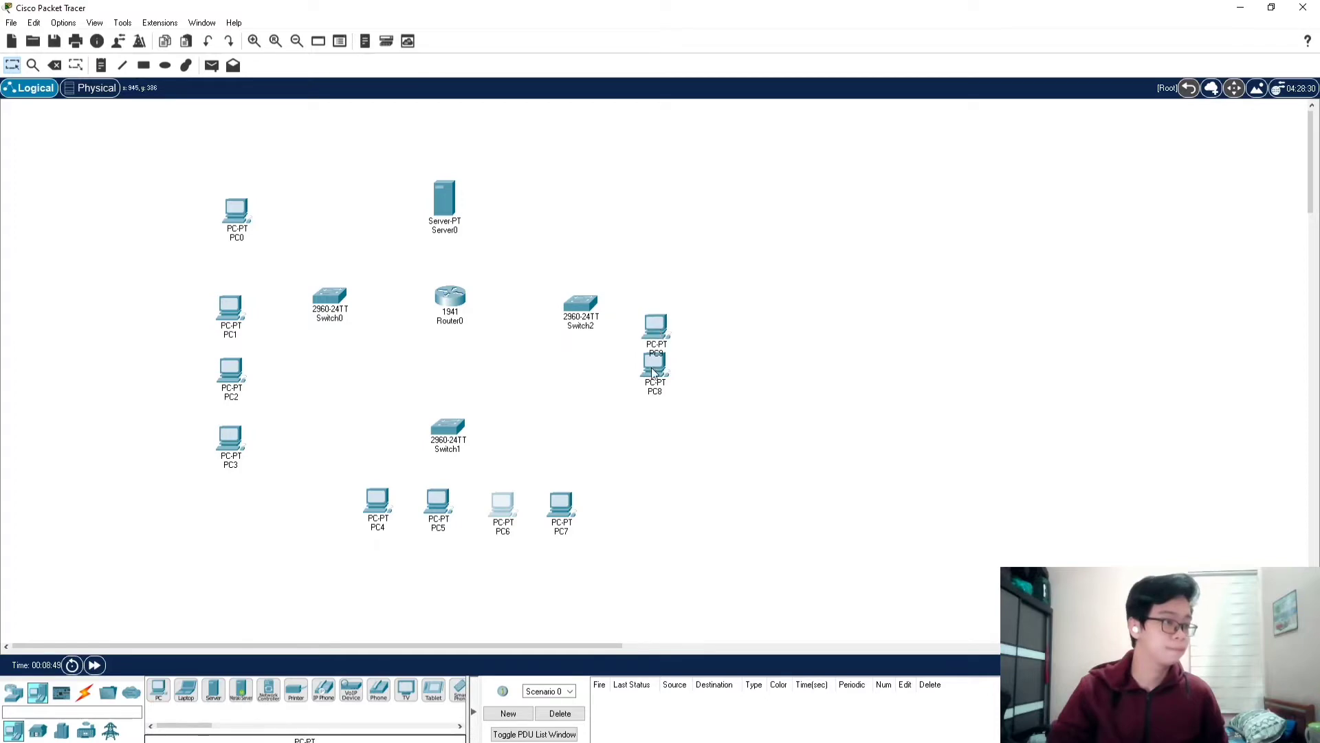
{"action": "left_click", "coordinate": [653, 328]}
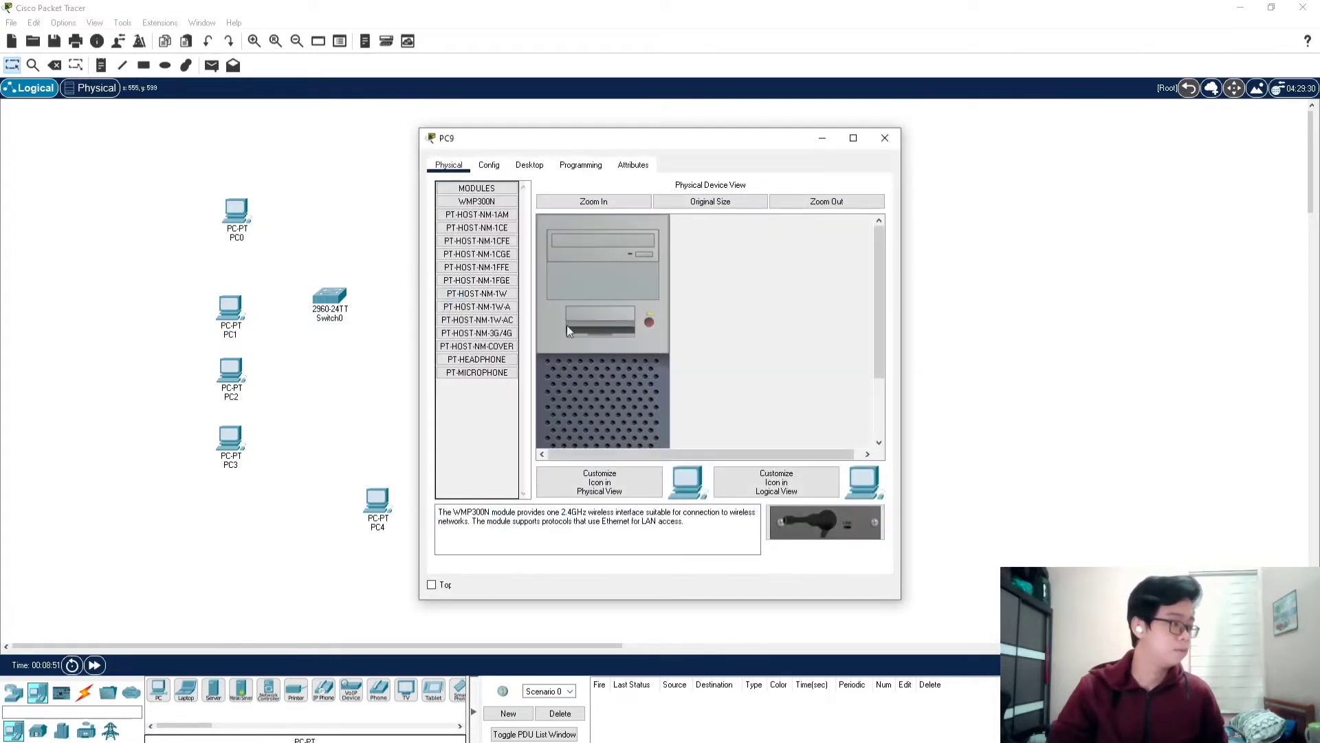
{"action": "left_click", "coordinate": [885, 137]}
{"action": "left_click", "coordinate": [160, 693]}
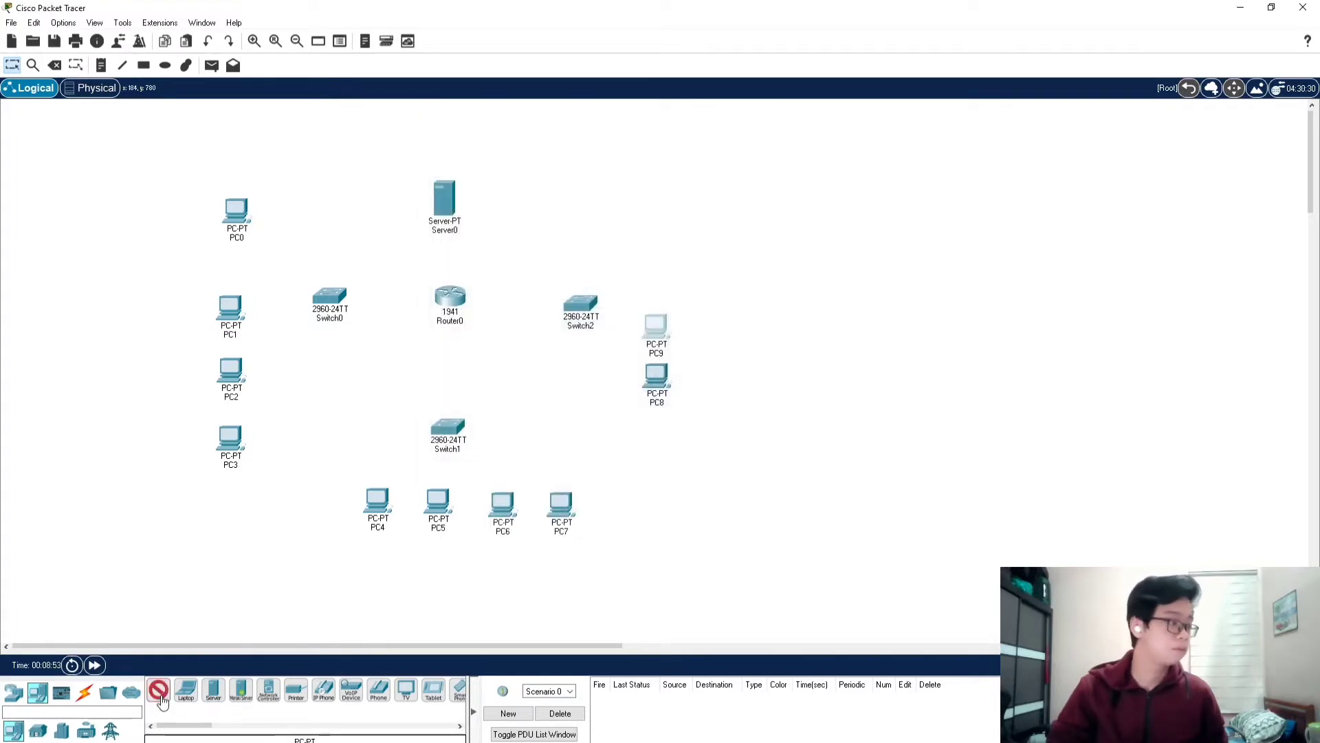
{"action": "left_click", "coordinate": [656, 277]}
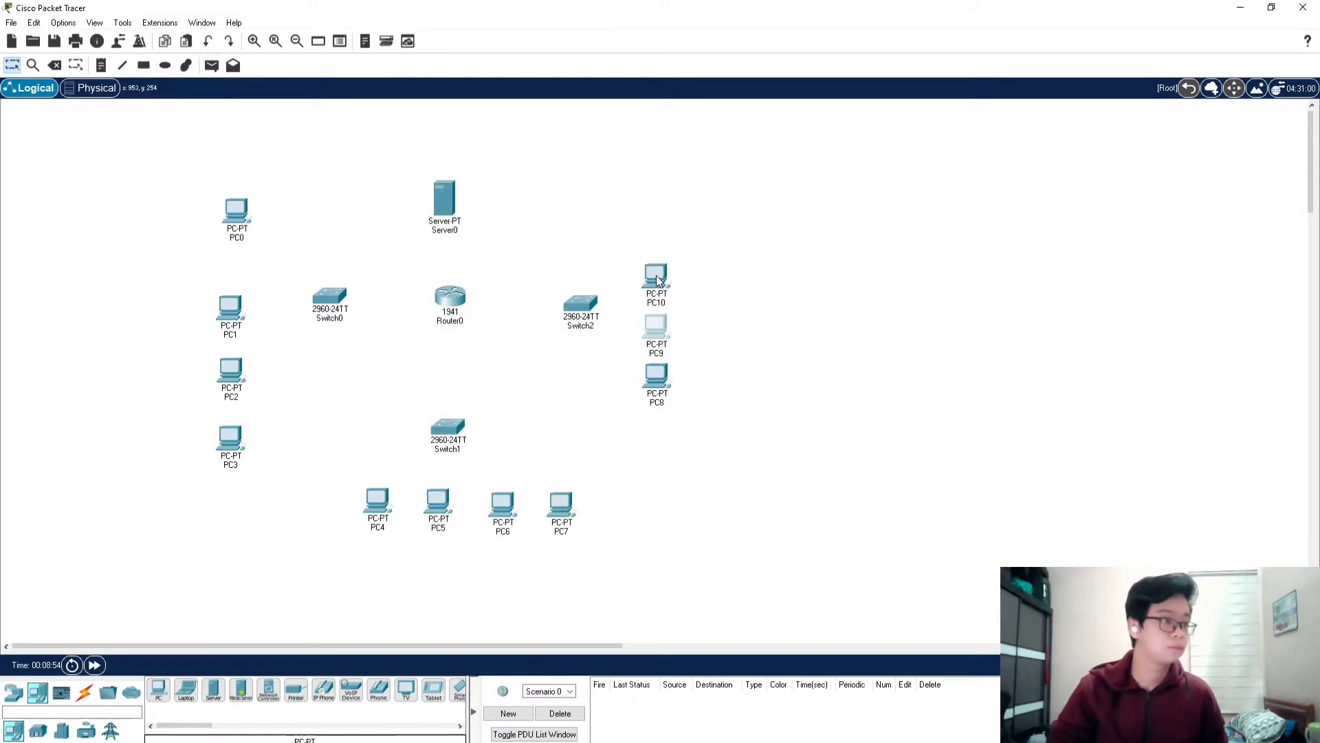
{"action": "left_click", "coordinate": [160, 693]}
{"action": "left_click", "coordinate": [657, 237]}
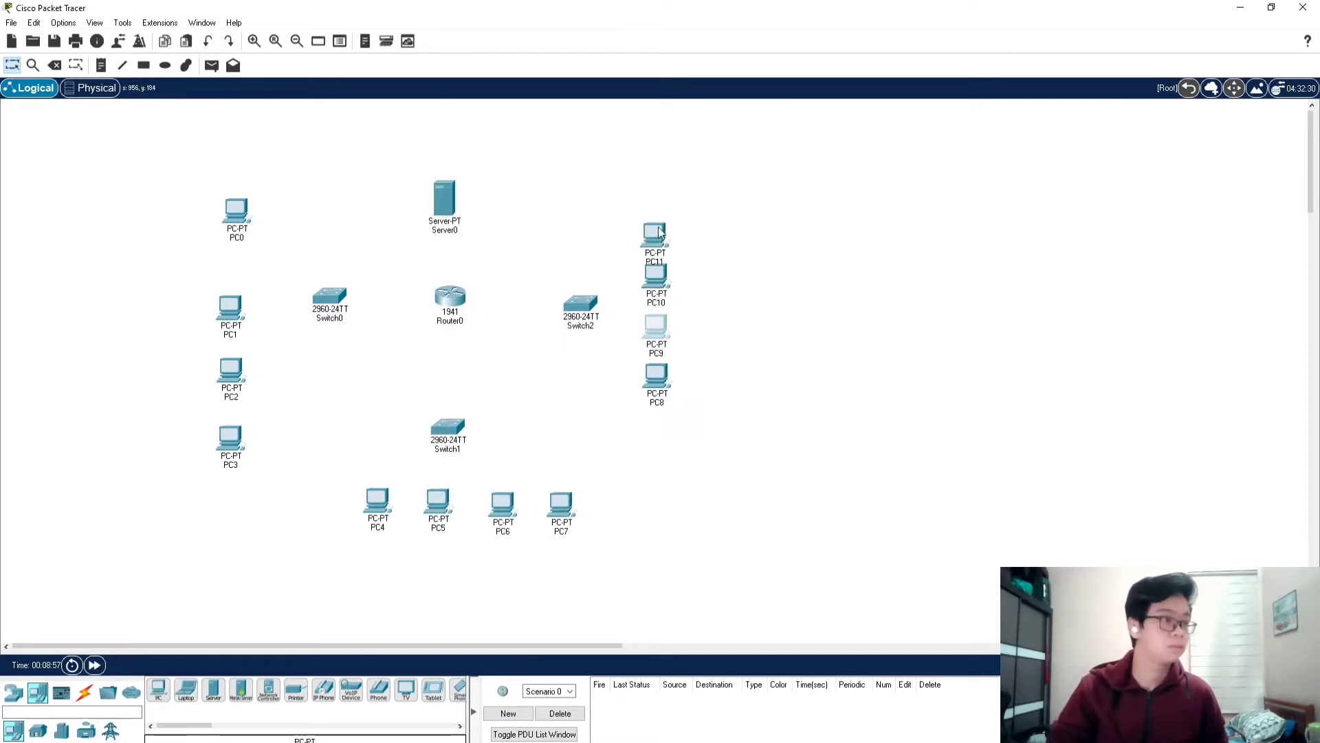
{"action": "left_click_drag", "start_coordinate": [659, 223], "coordinate": [659, 220]}
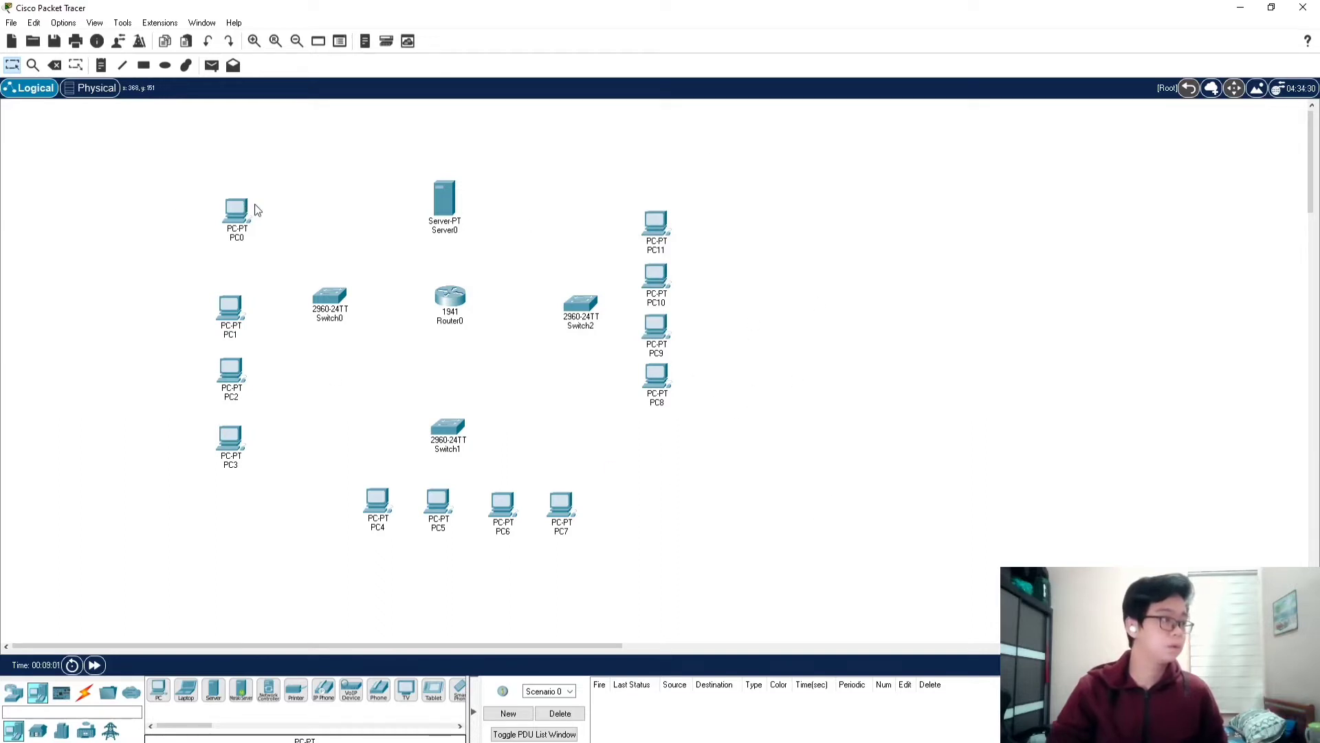
Rearrange PC0 to PC3 into a straight, more evenly spaced column left of Switch0
{"action": "left_click_drag", "start_coordinate": [240, 219], "coordinate": [240, 238]}
{"action": "left_click_drag", "start_coordinate": [229, 328], "coordinate": [234, 313]}
{"action": "left_click_drag", "start_coordinate": [231, 377], "coordinate": [236, 359]}
{"action": "left_click_drag", "start_coordinate": [228, 442], "coordinate": [234, 425]}
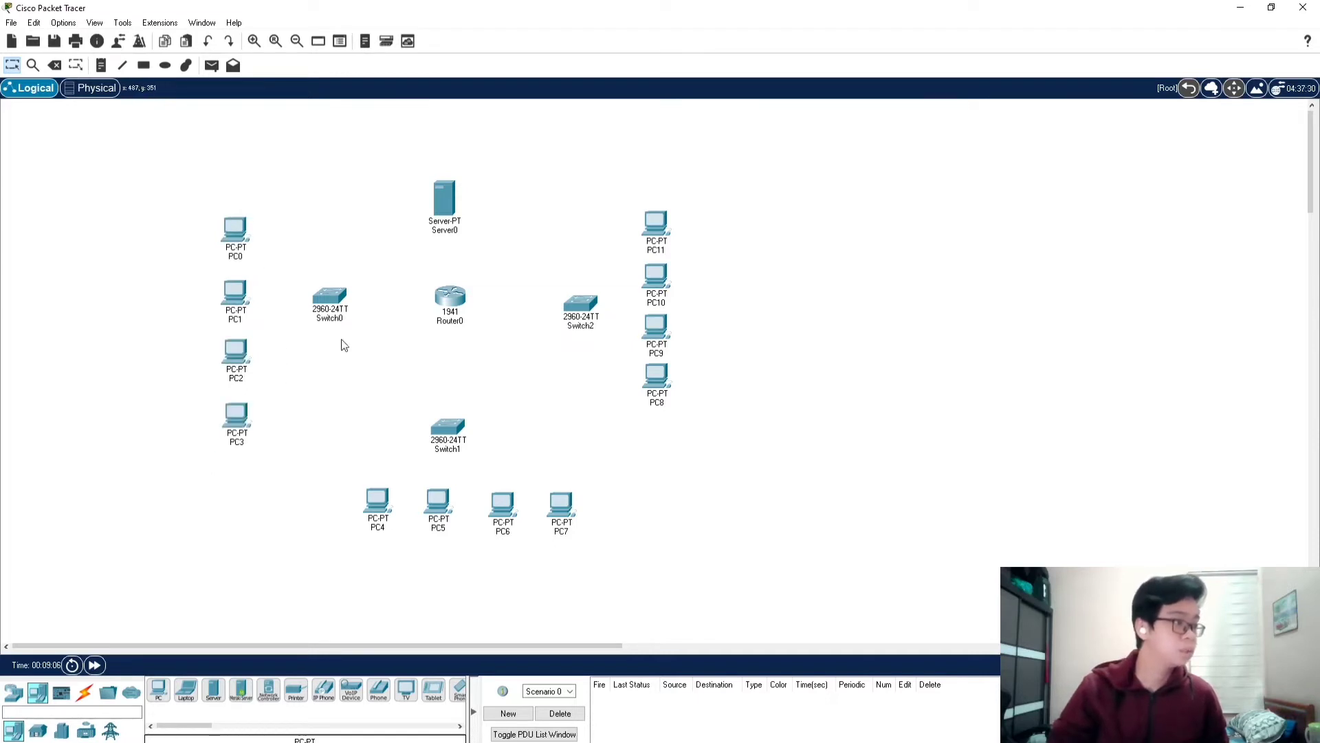
Connect Switch0 to the FastEthernet0 port of PC0 with a copper straight-through cable
{"action": "left_click", "coordinate": [84, 691]}
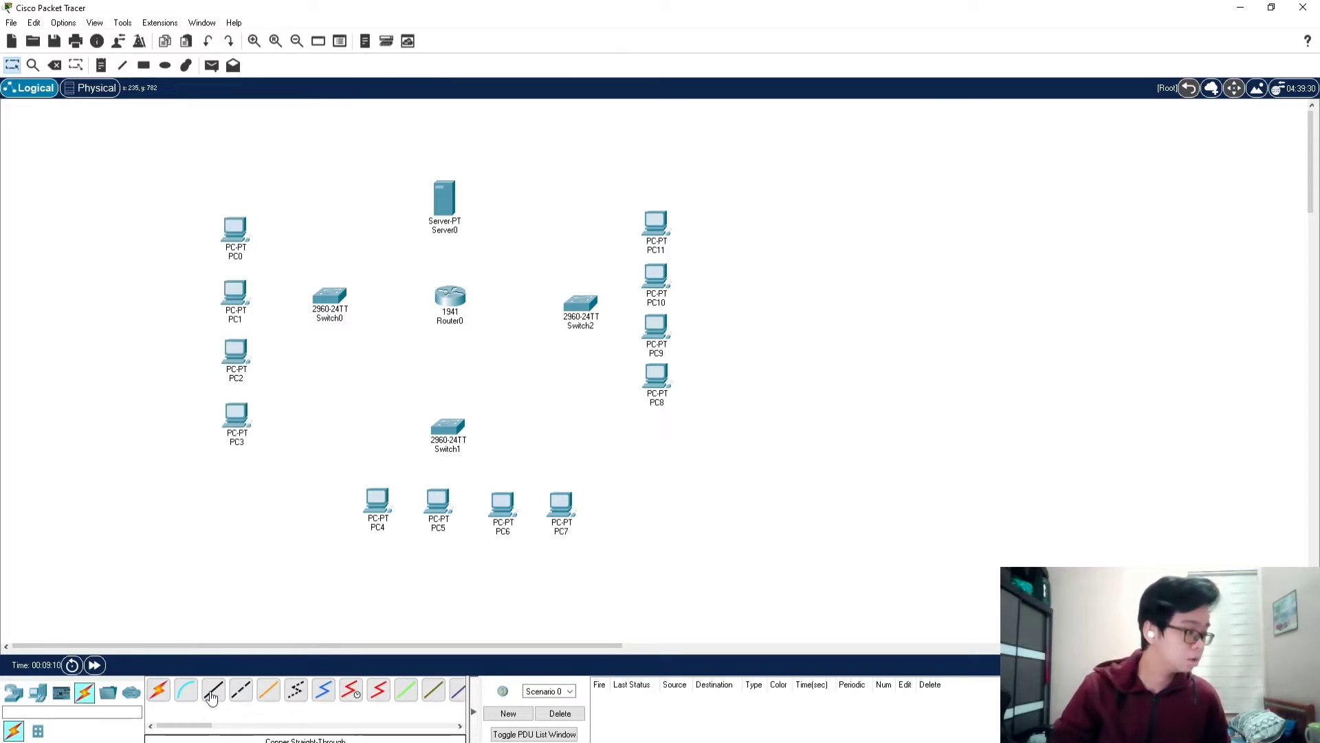
{"action": "left_click", "coordinate": [211, 695]}
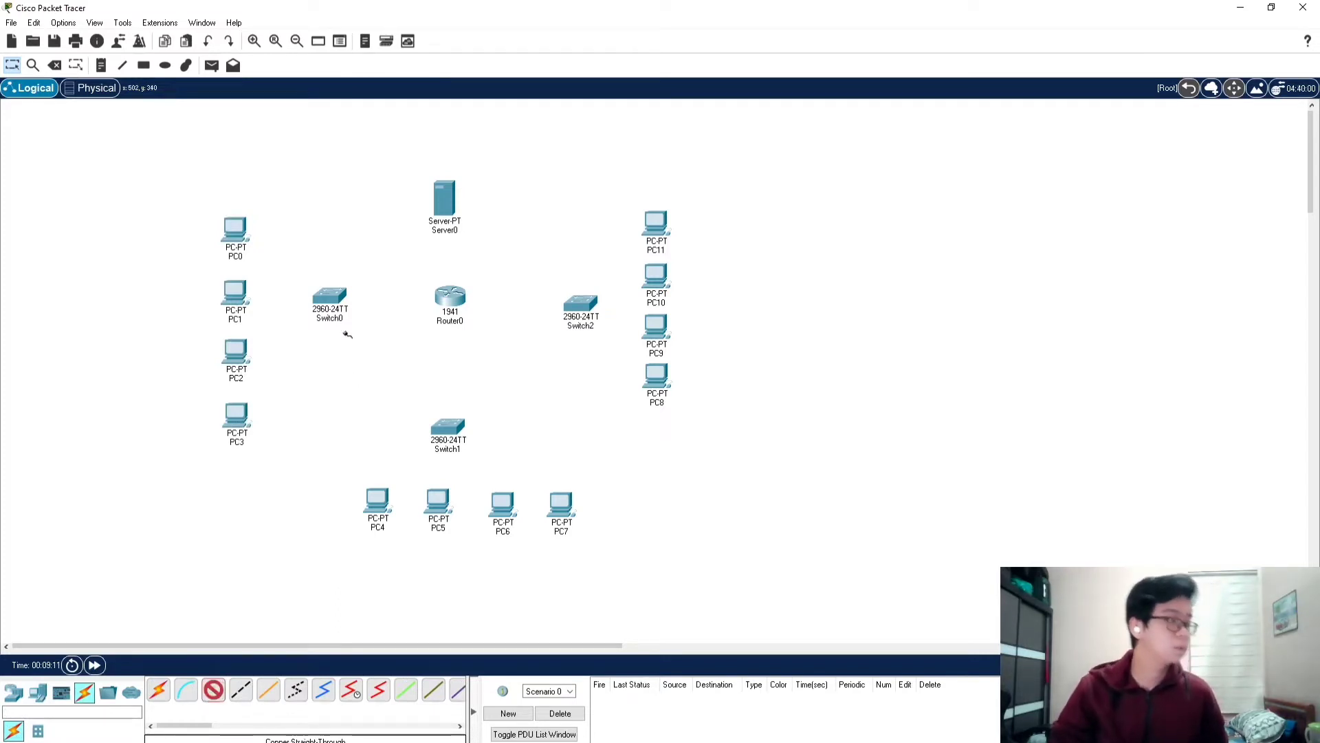
{"action": "left_click", "coordinate": [339, 294]}
{"action": "left_click", "coordinate": [385, 322]}
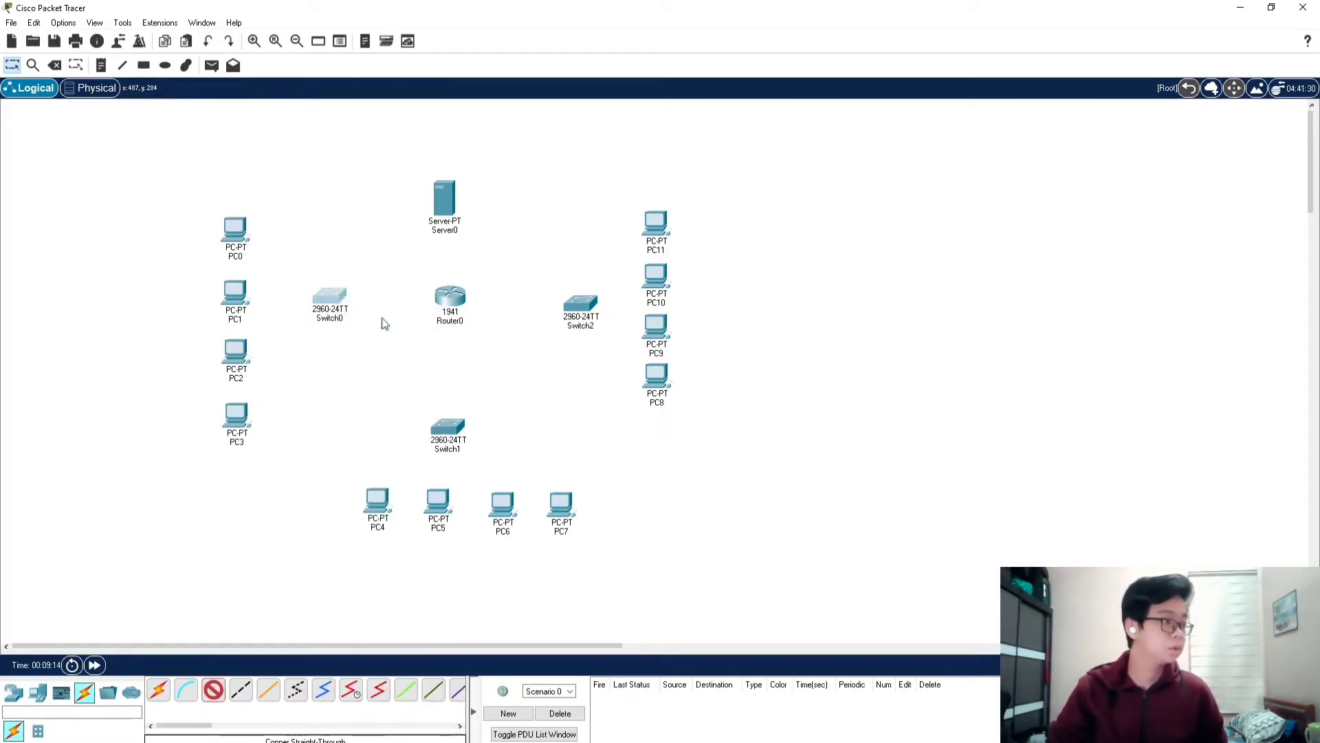
{"action": "left_click", "coordinate": [236, 233]}
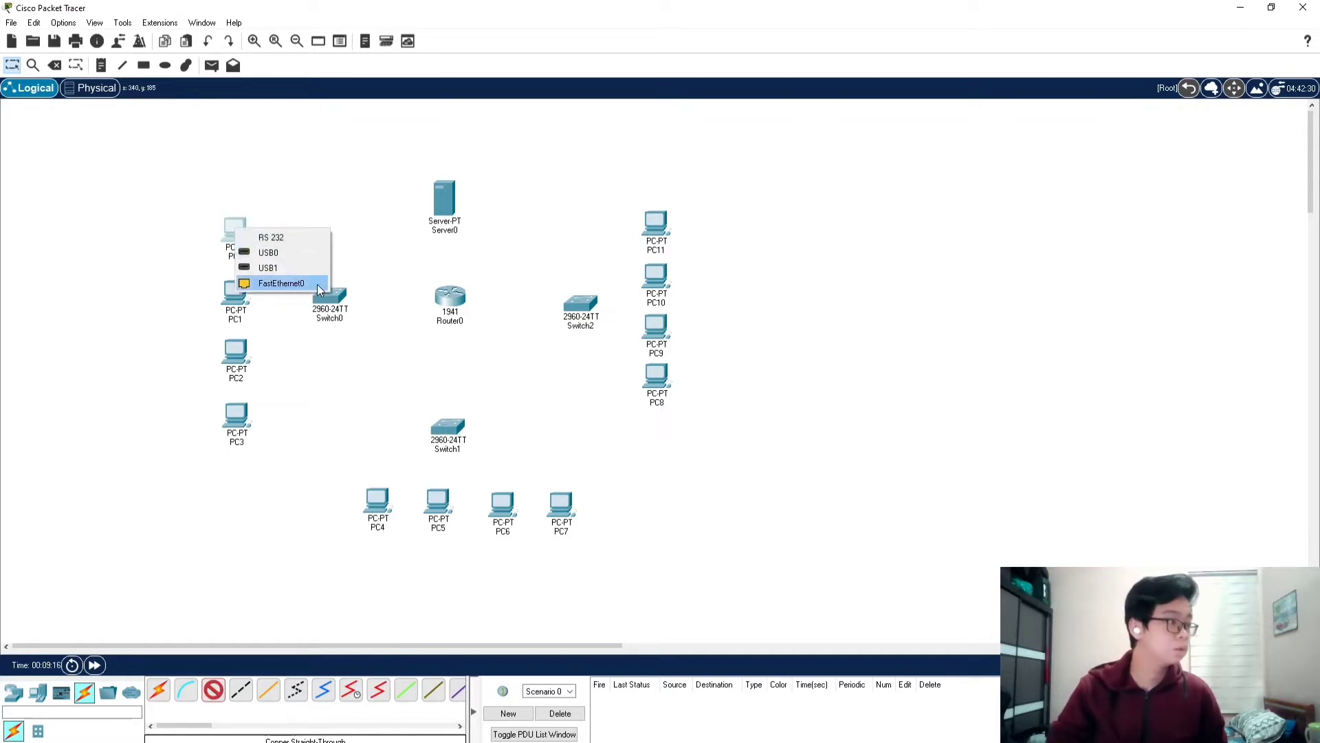
{"action": "left_click", "coordinate": [285, 284]}
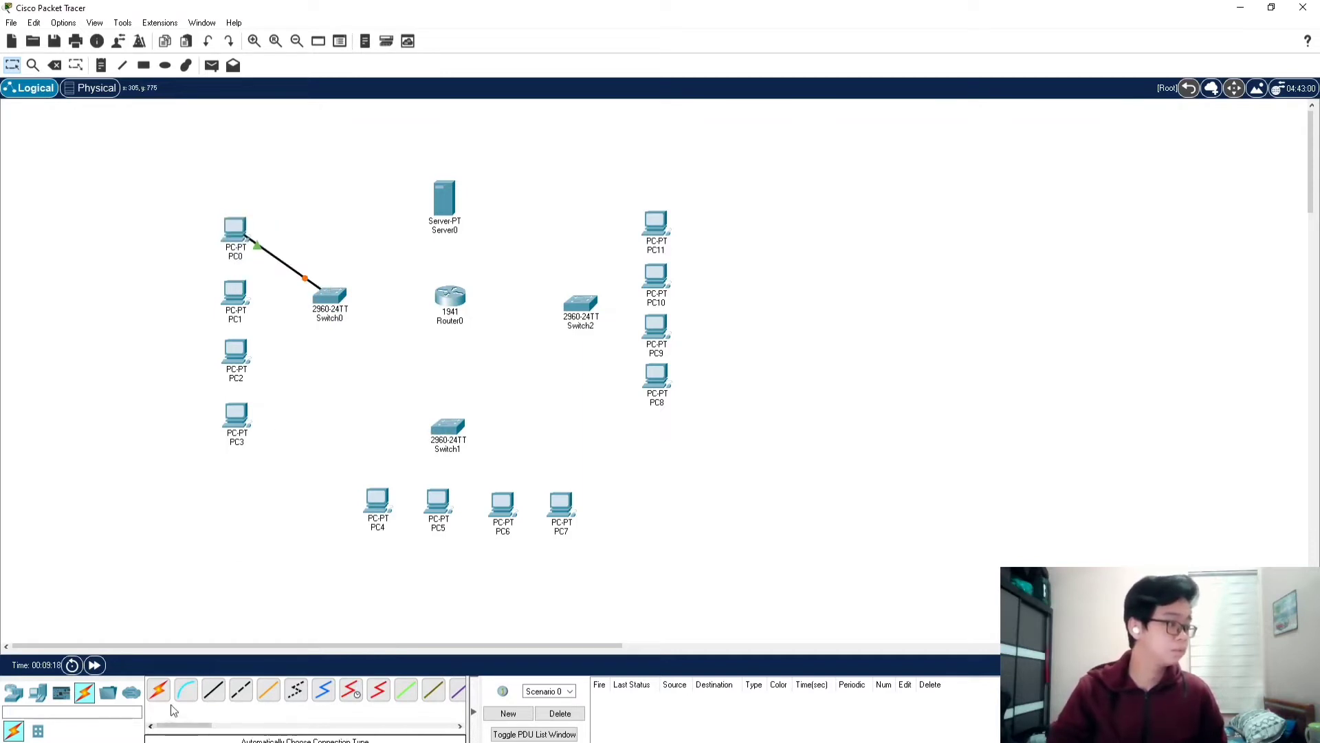
Connect PC1 to Switch0 with a copper straight-through cable
{"action": "left_click", "coordinate": [213, 689]}
{"action": "left_click", "coordinate": [239, 297]}
{"action": "left_click", "coordinate": [287, 354]}
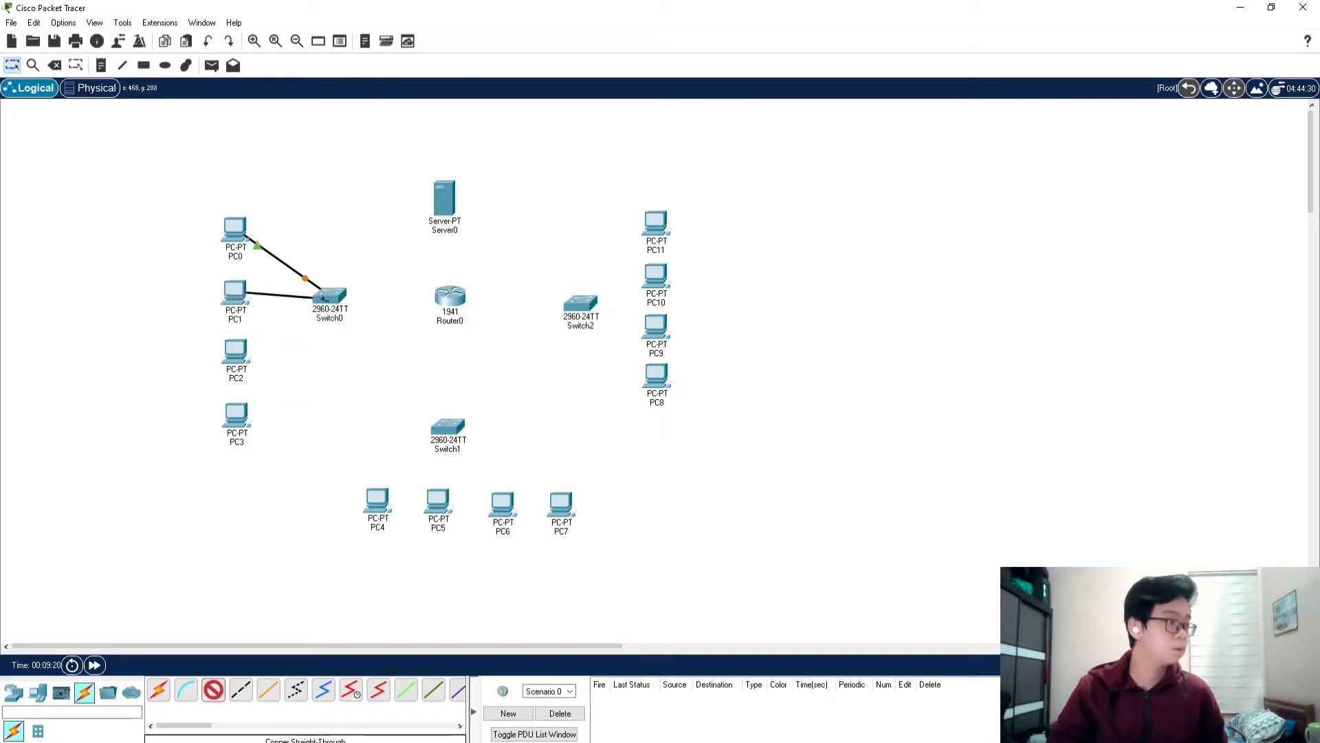
{"action": "left_click", "coordinate": [329, 297]}
{"action": "left_click", "coordinate": [386, 317]}
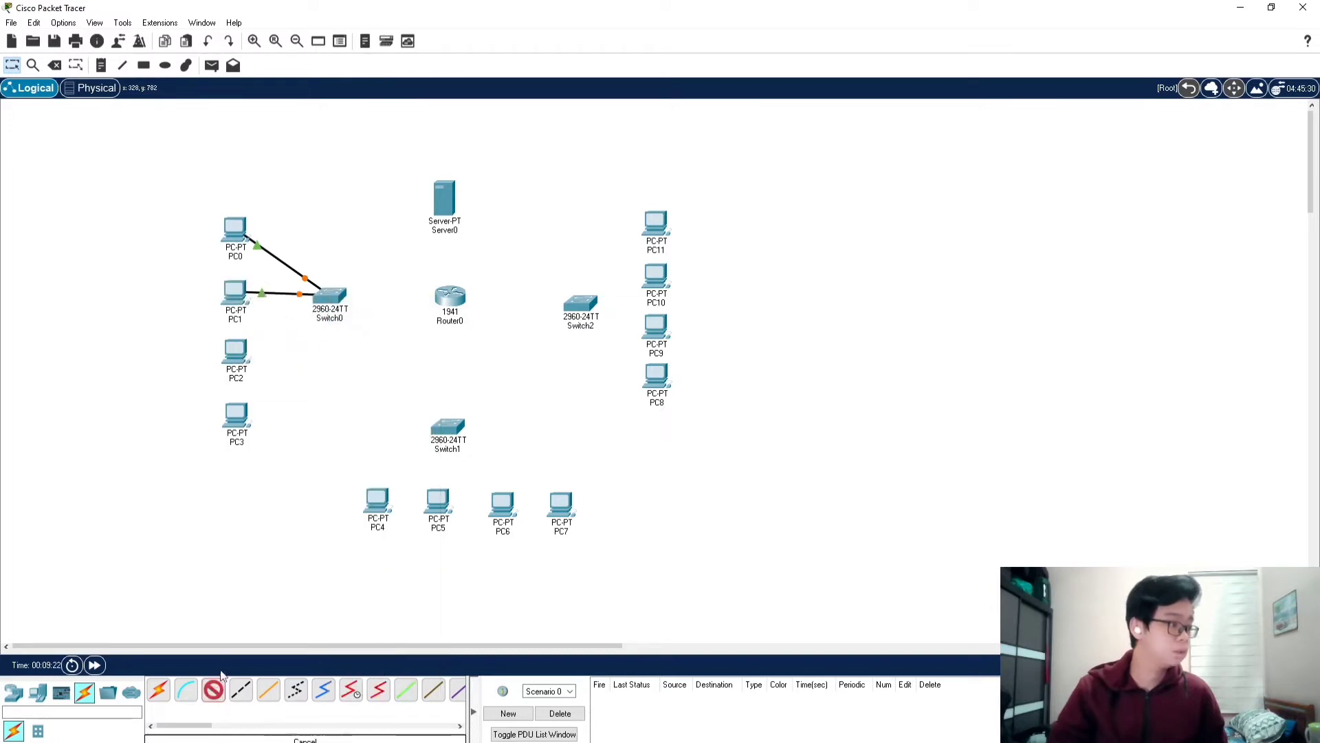
Connect the FastEthernet0 port of PC2 to FastEthernet0/3 on Switch0 with a copper straight-through cable
{"action": "left_click", "coordinate": [254, 357]}
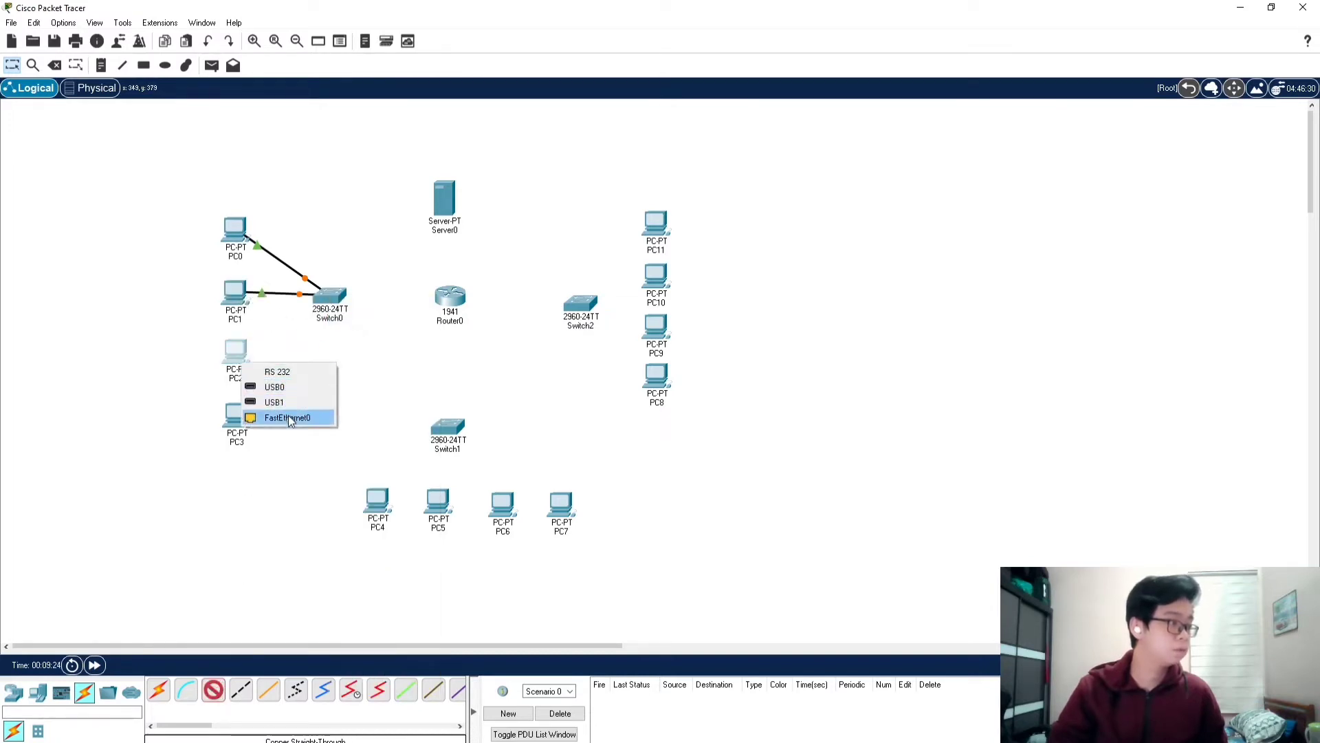
{"action": "left_click", "coordinate": [282, 418]}
{"action": "left_click", "coordinate": [320, 303]}
{"action": "left_click", "coordinate": [361, 320]}
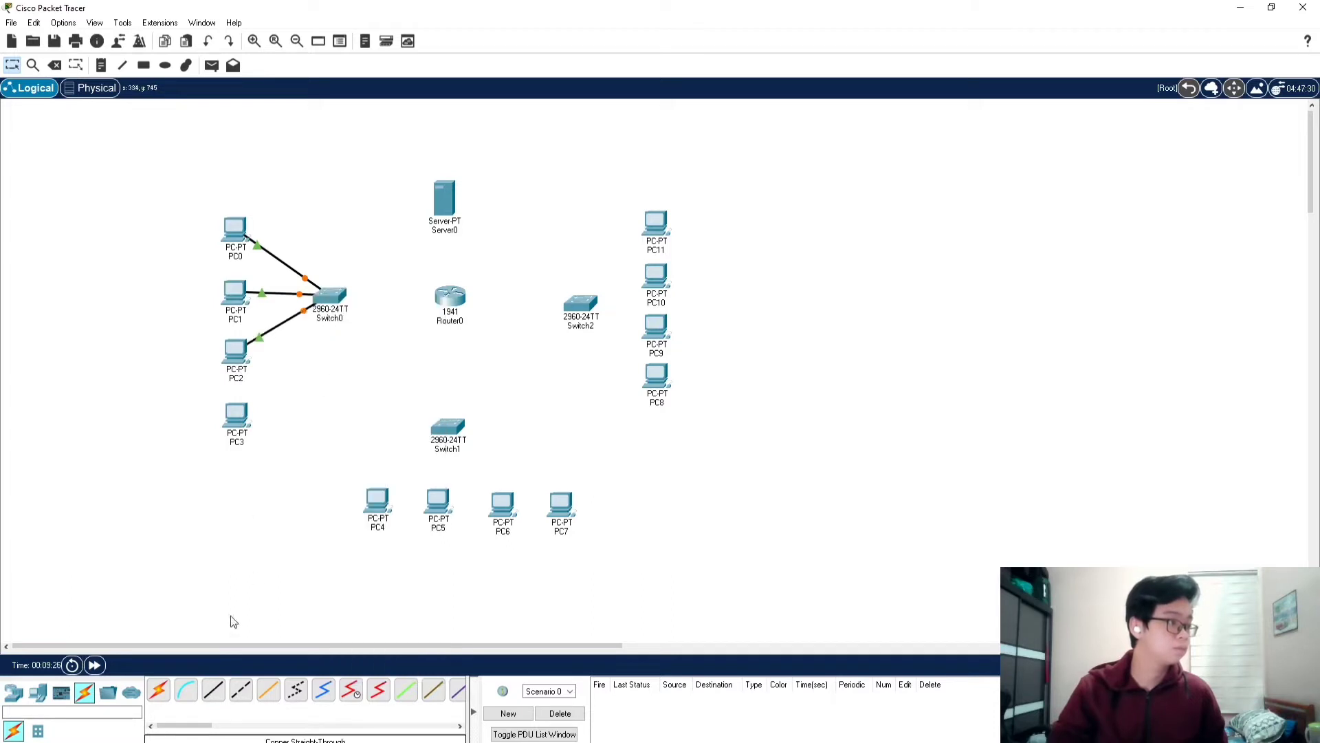
Connect the FastEthernet0 port of PC3 to a free FastEthernet port on Switch0 with a copper straight-through cable
{"action": "left_click", "coordinate": [213, 687]}
{"action": "left_click", "coordinate": [245, 420]}
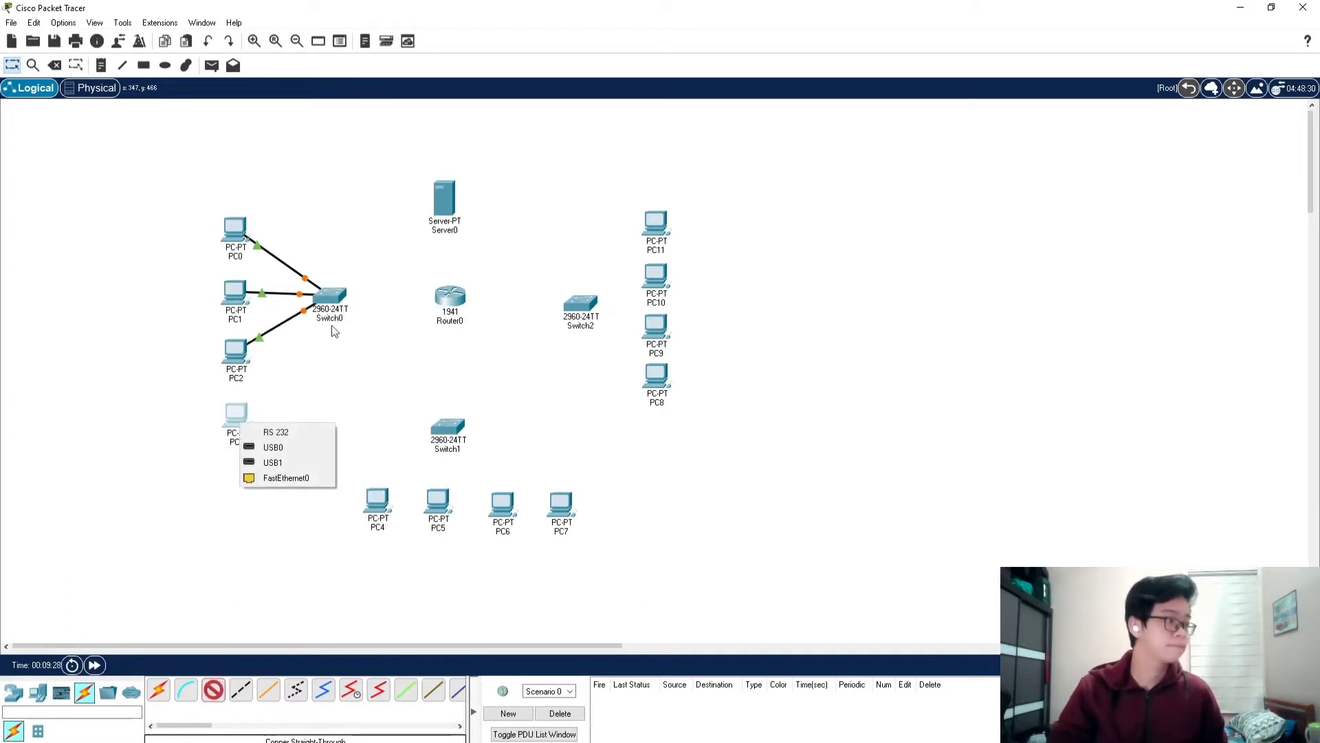
{"action": "left_click", "coordinate": [313, 480]}
{"action": "left_click", "coordinate": [329, 296]}
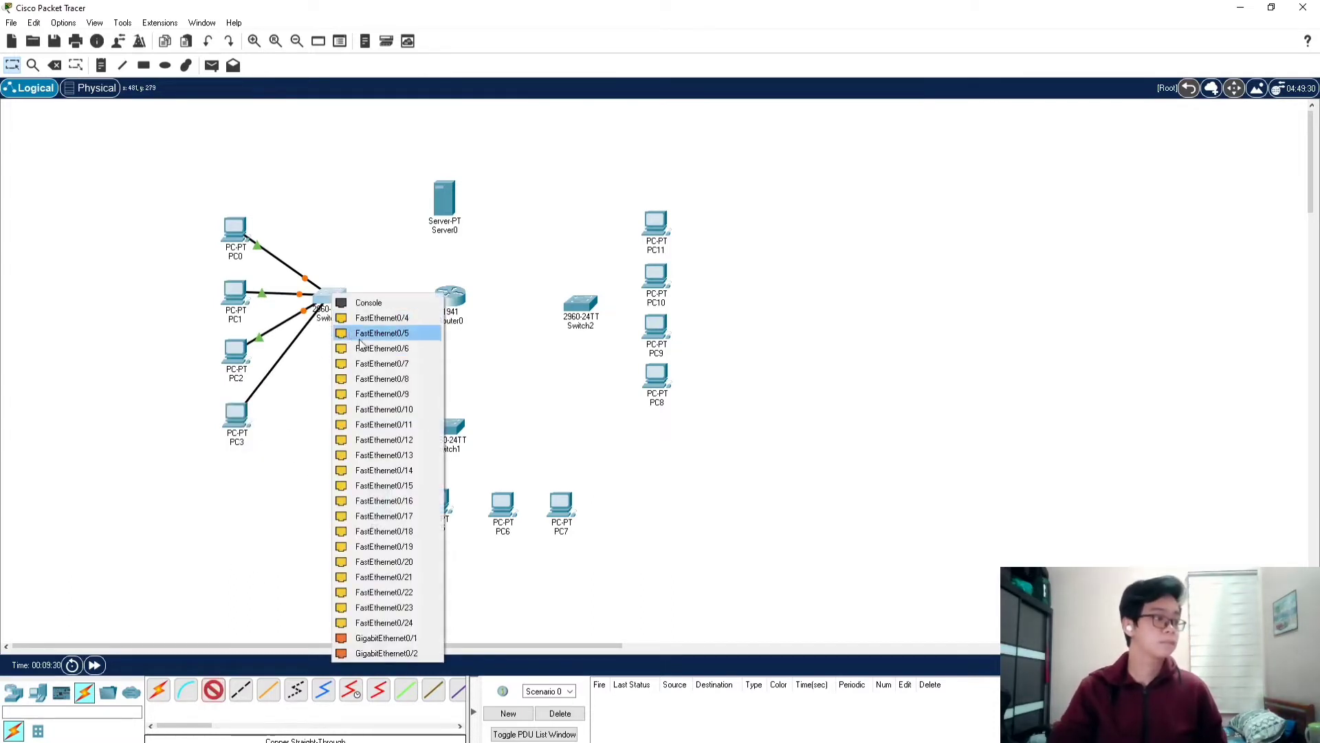
{"action": "left_click", "coordinate": [362, 328]}
Connect the FastEthernet0 port of PC4 to FastEthernet0/1 on Switch1 with a copper straight-through cable
{"action": "left_click", "coordinate": [213, 688]}
{"action": "left_click", "coordinate": [372, 512]}
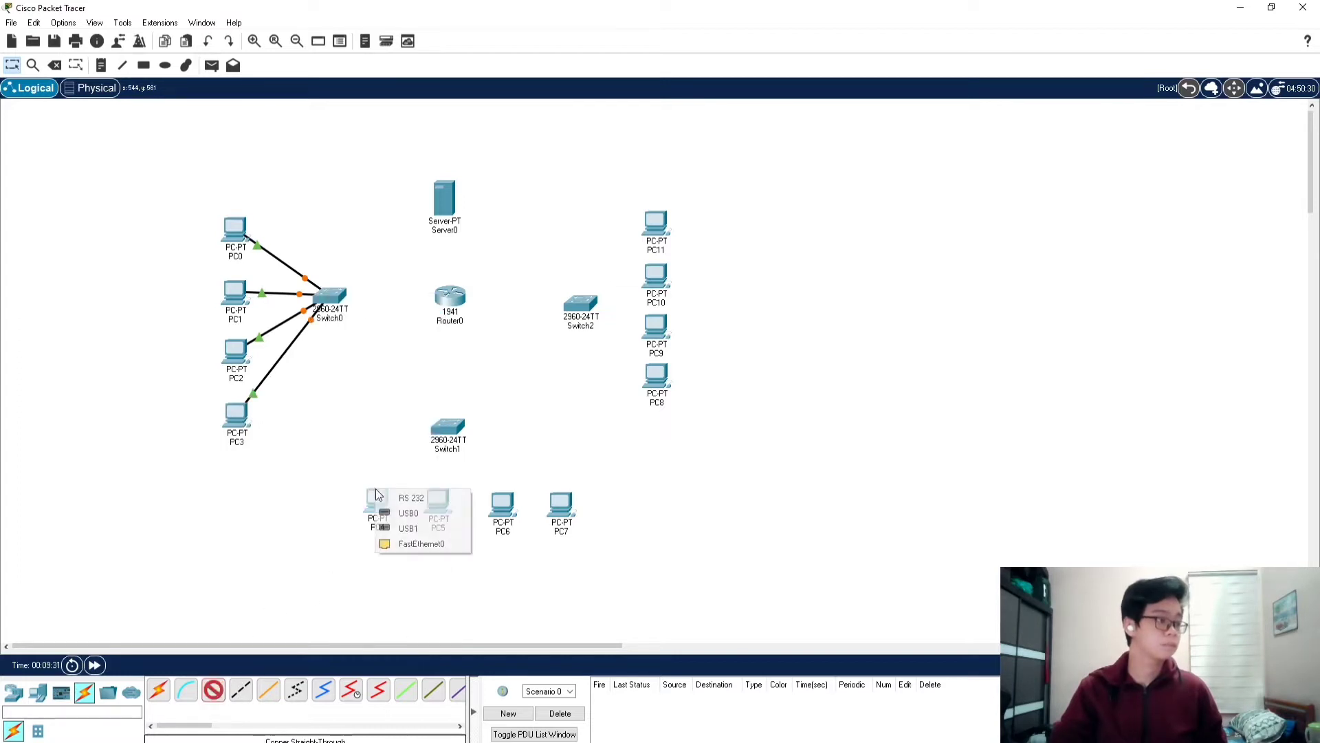
{"action": "left_click", "coordinate": [421, 544]}
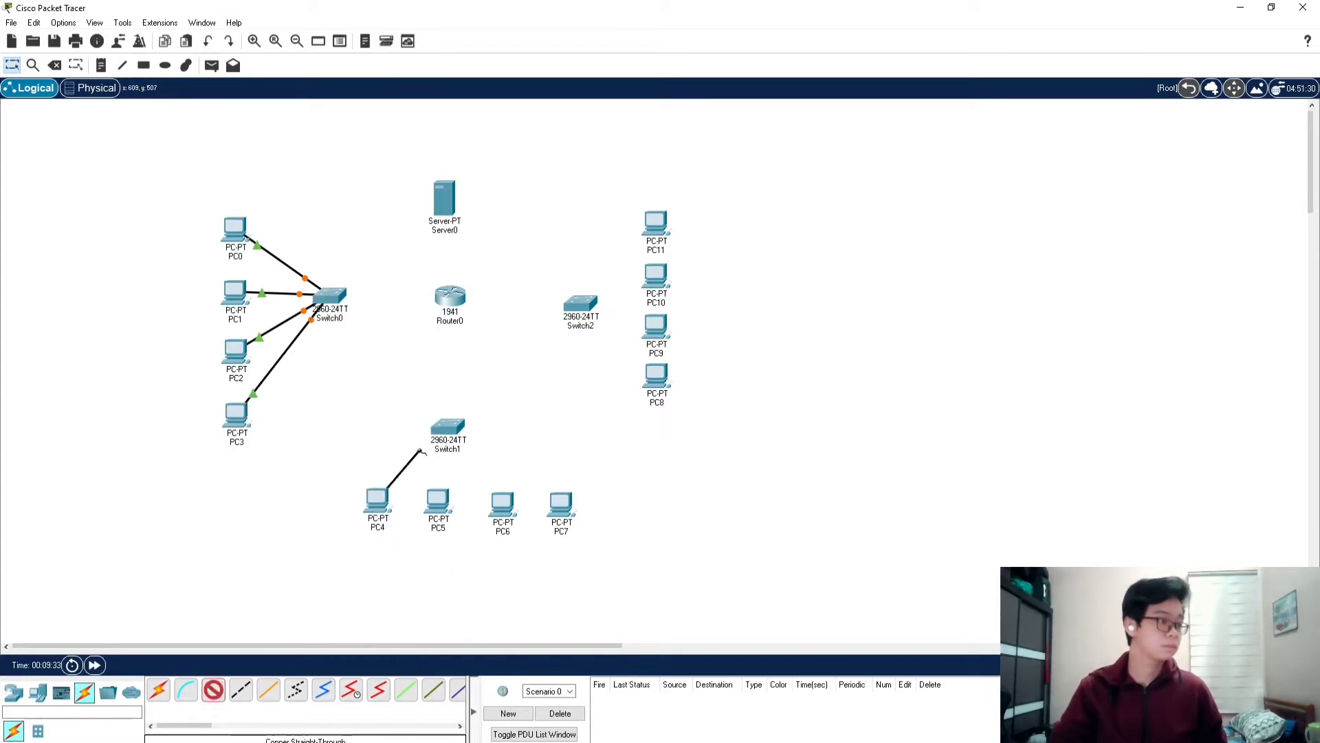
{"action": "left_click", "coordinate": [454, 436]}
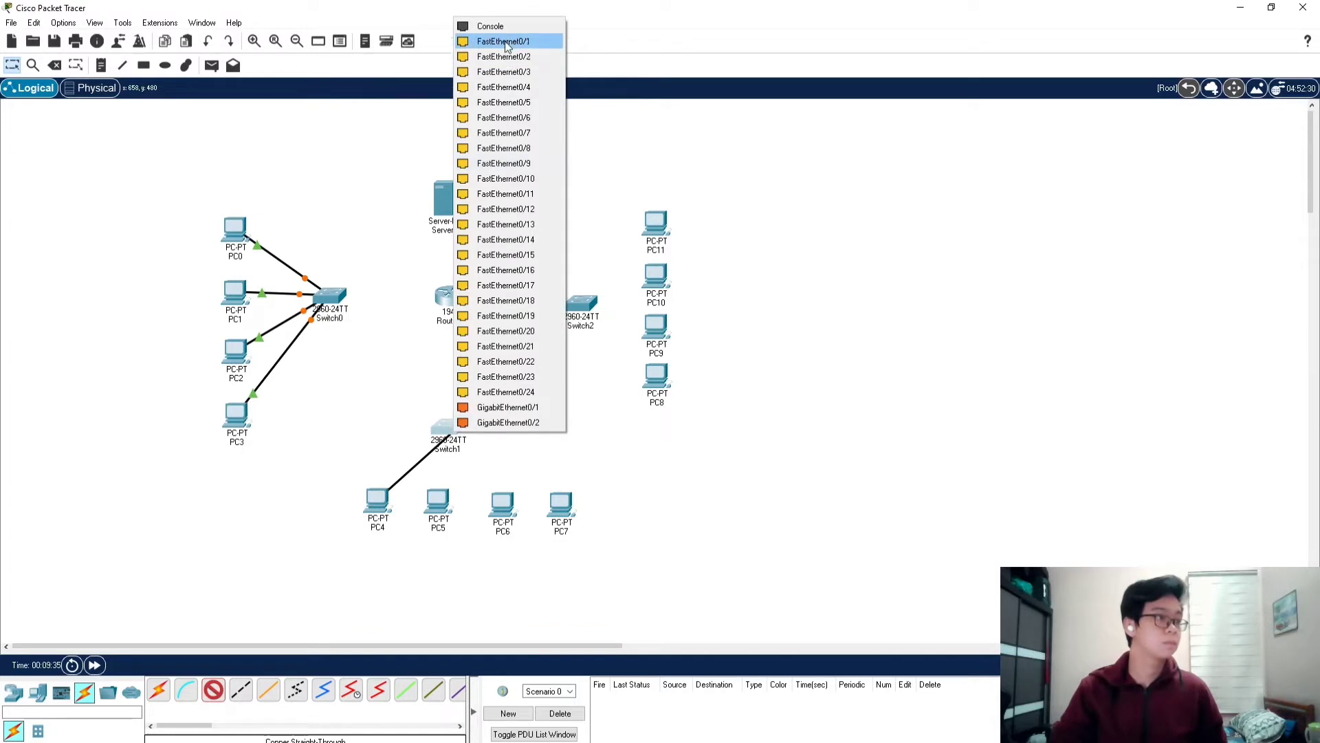
{"action": "left_click", "coordinate": [507, 42]}
Connect the FastEthernet0 port of PC5 to FastEthernet0/2 on Switch1 with a copper straight-through cable
{"action": "left_click", "coordinate": [214, 687]}
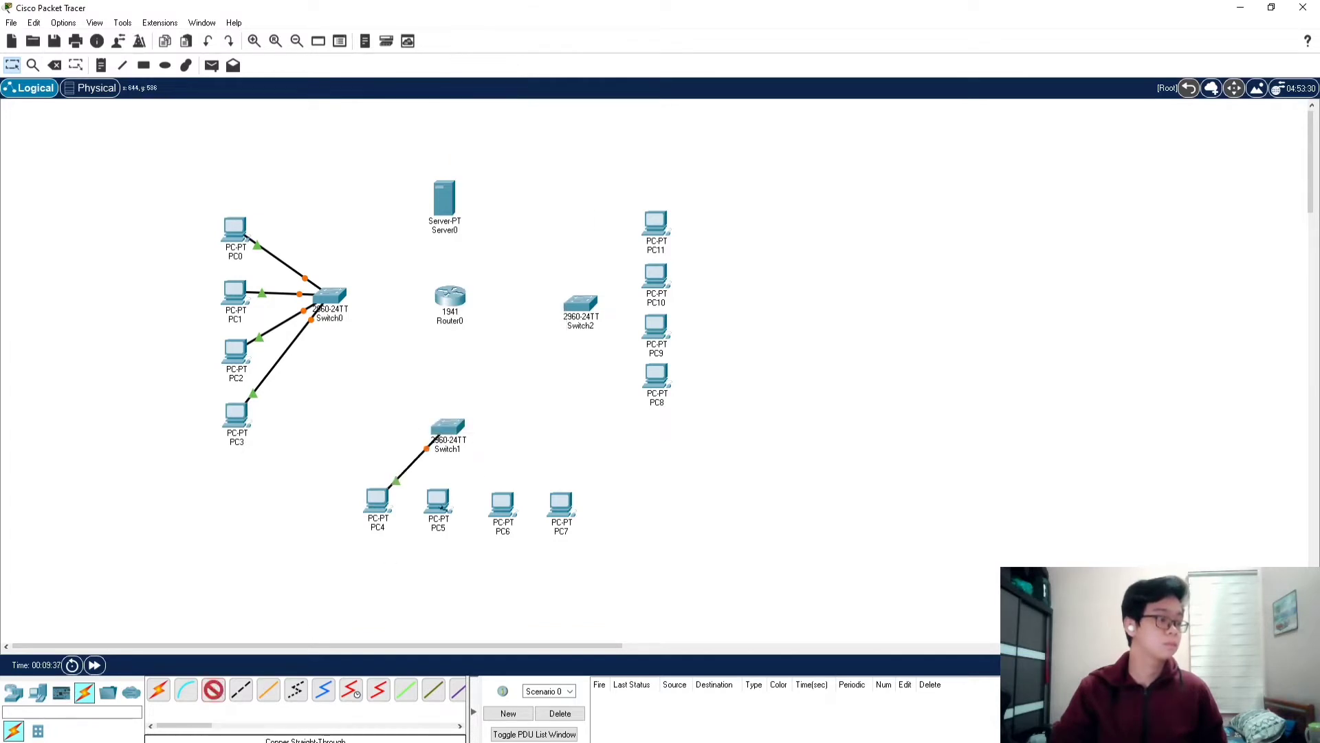
{"action": "left_click", "coordinate": [441, 507]}
{"action": "left_click", "coordinate": [481, 571]}
{"action": "left_click", "coordinate": [449, 428]}
{"action": "left_click", "coordinate": [507, 52]}
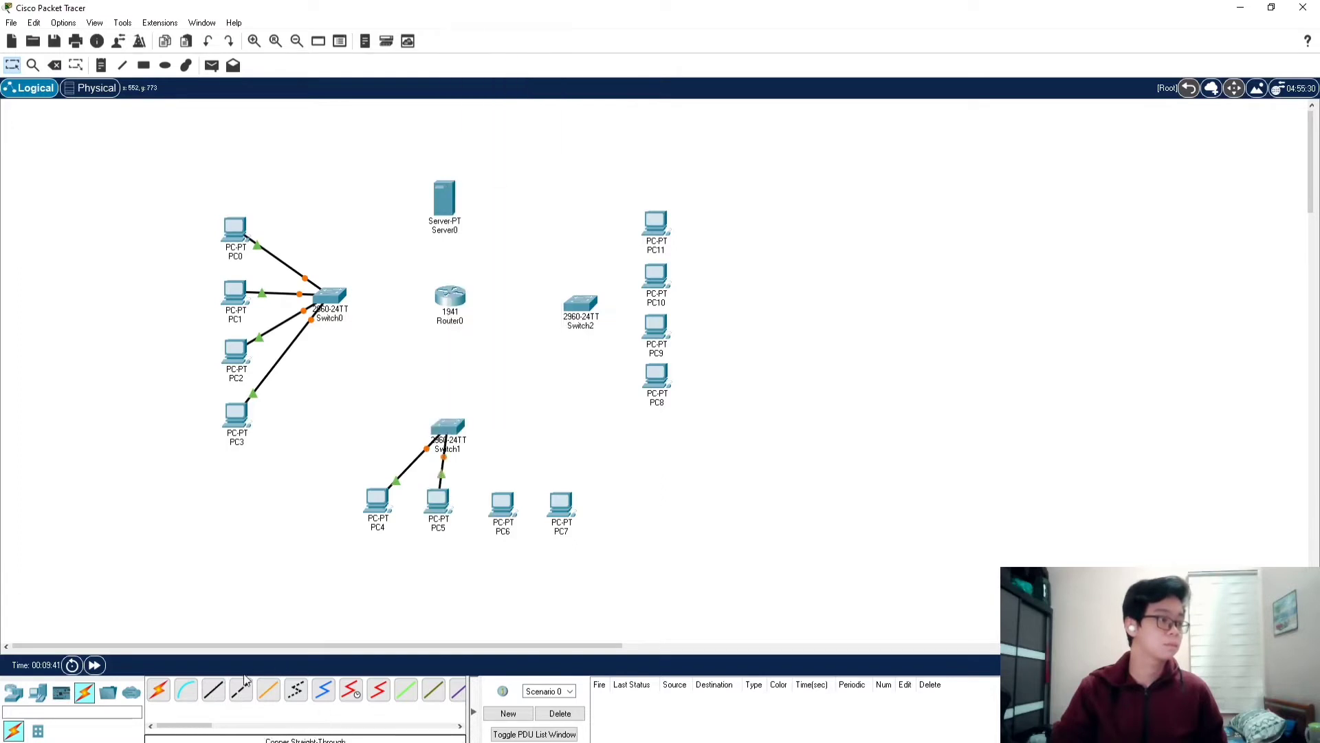
Connect FastEthernet0/3 on Switch1 to the FastEthernet0 port of PC6 with a copper straight-through cable
{"action": "left_click", "coordinate": [211, 691]}
{"action": "left_click", "coordinate": [449, 429]}
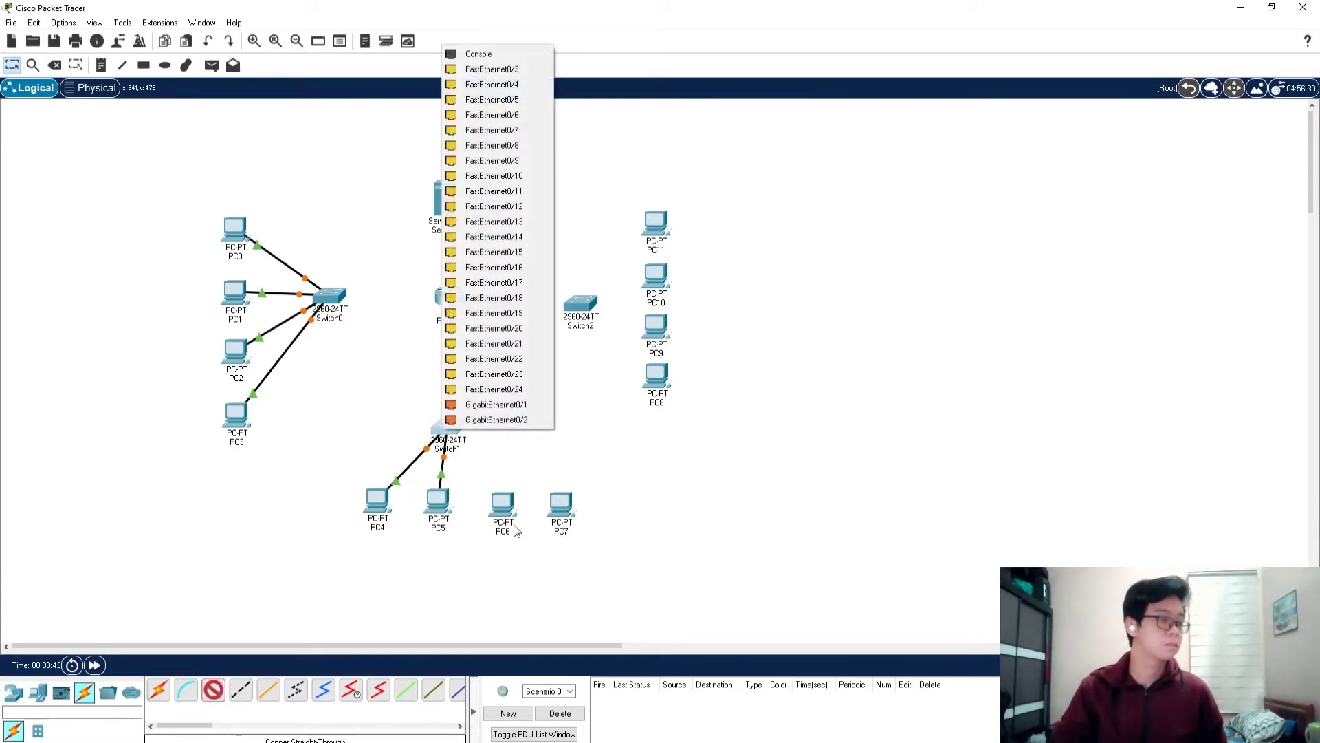
{"action": "left_click", "coordinate": [540, 68]}
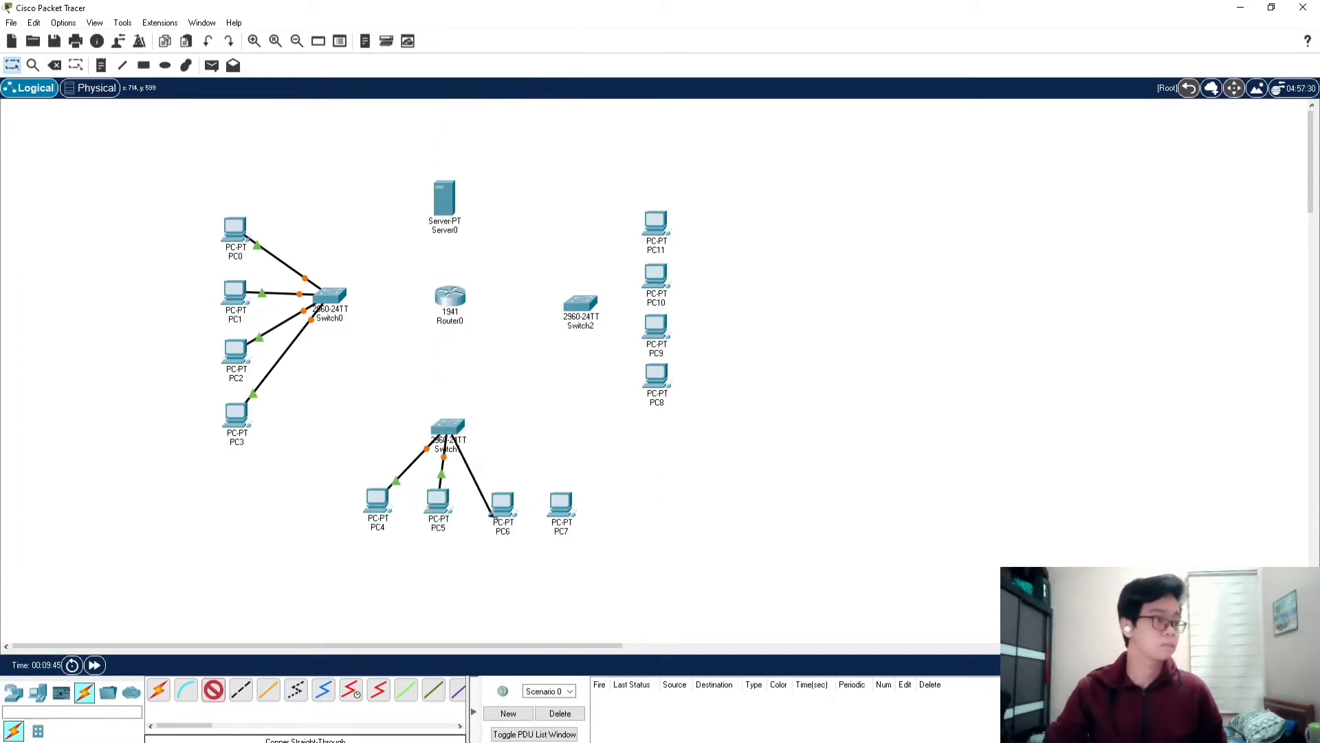
{"action": "left_click", "coordinate": [508, 511]}
{"action": "left_click", "coordinate": [543, 562]}
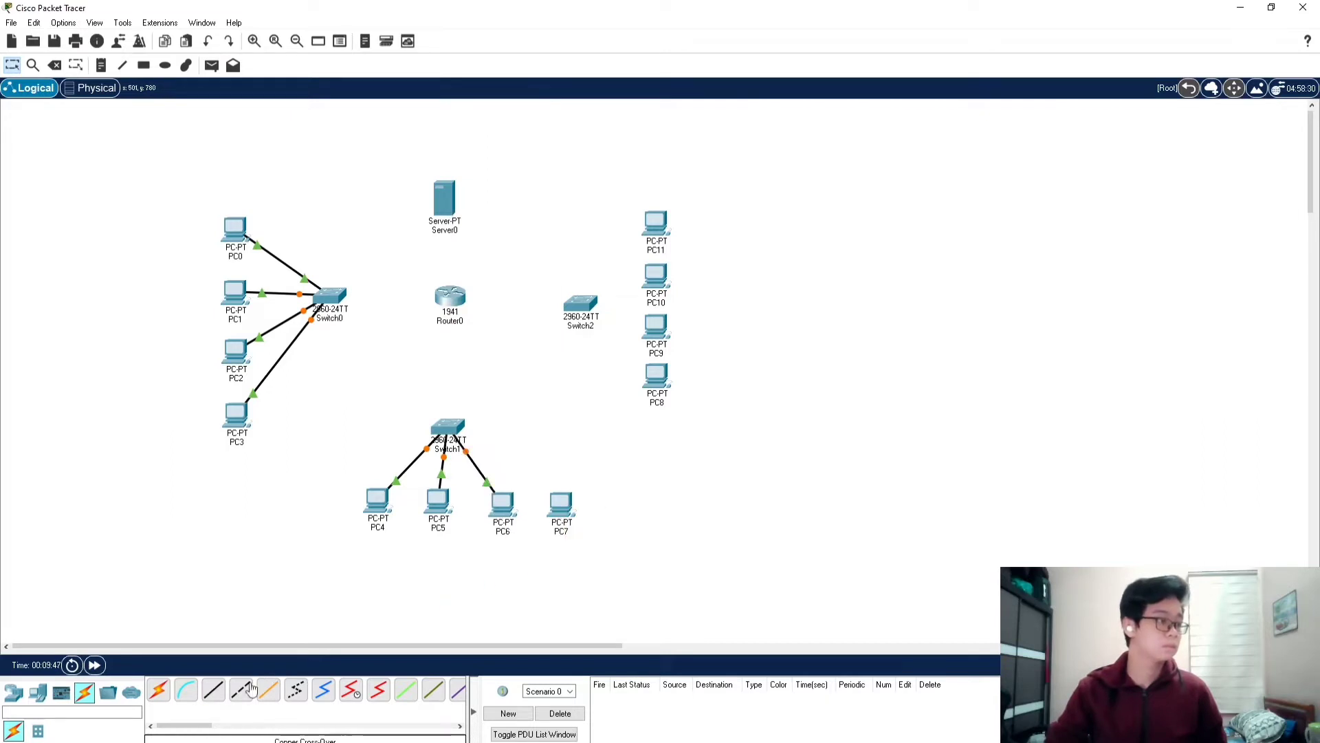
Connect FastEthernet0/4 on Switch1 to the FastEthernet0 port of PC7 with a copper straight-through cable
{"action": "left_click", "coordinate": [449, 429]}
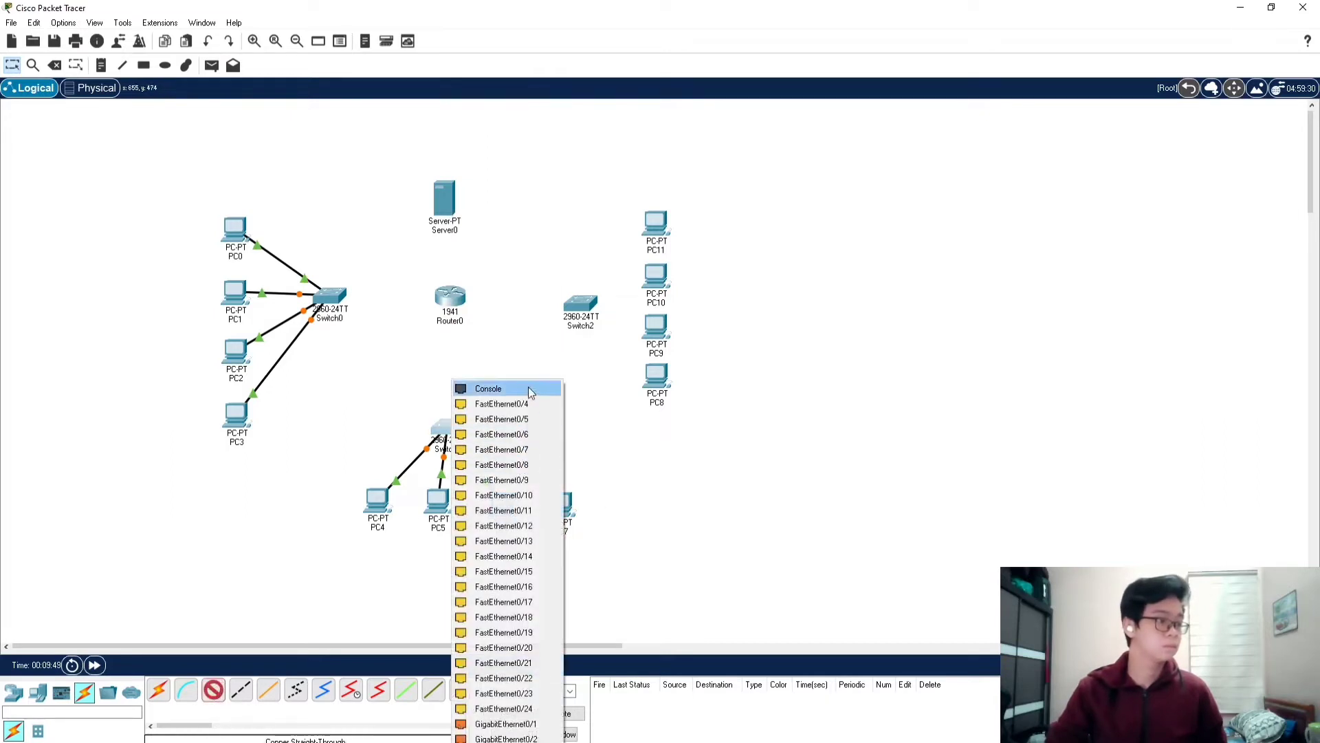
{"action": "left_click", "coordinate": [531, 405]}
{"action": "left_click", "coordinate": [563, 505]}
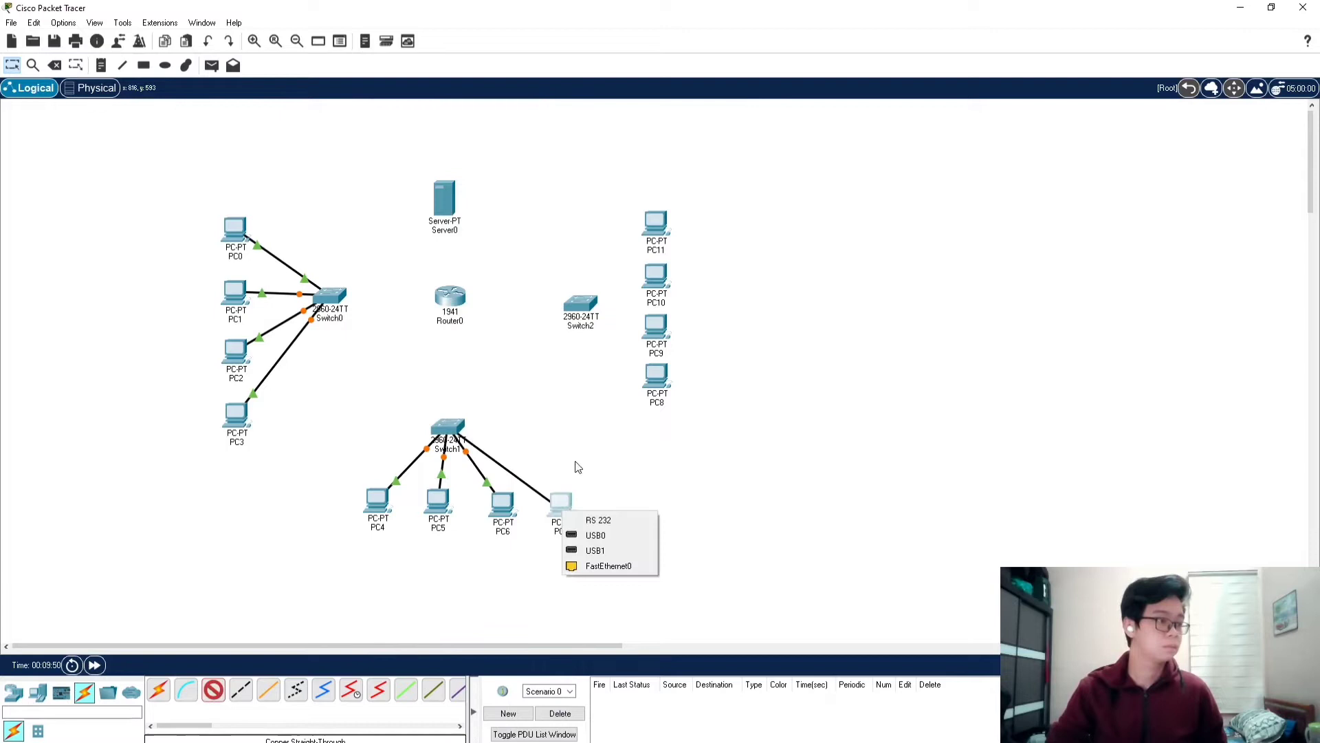
{"action": "left_click", "coordinate": [598, 563]}
Connect FastEthernet0/1 on Switch2 to the FastEthernet0 port of PC11 with a copper straight-through cable
{"action": "left_click", "coordinate": [213, 690]}
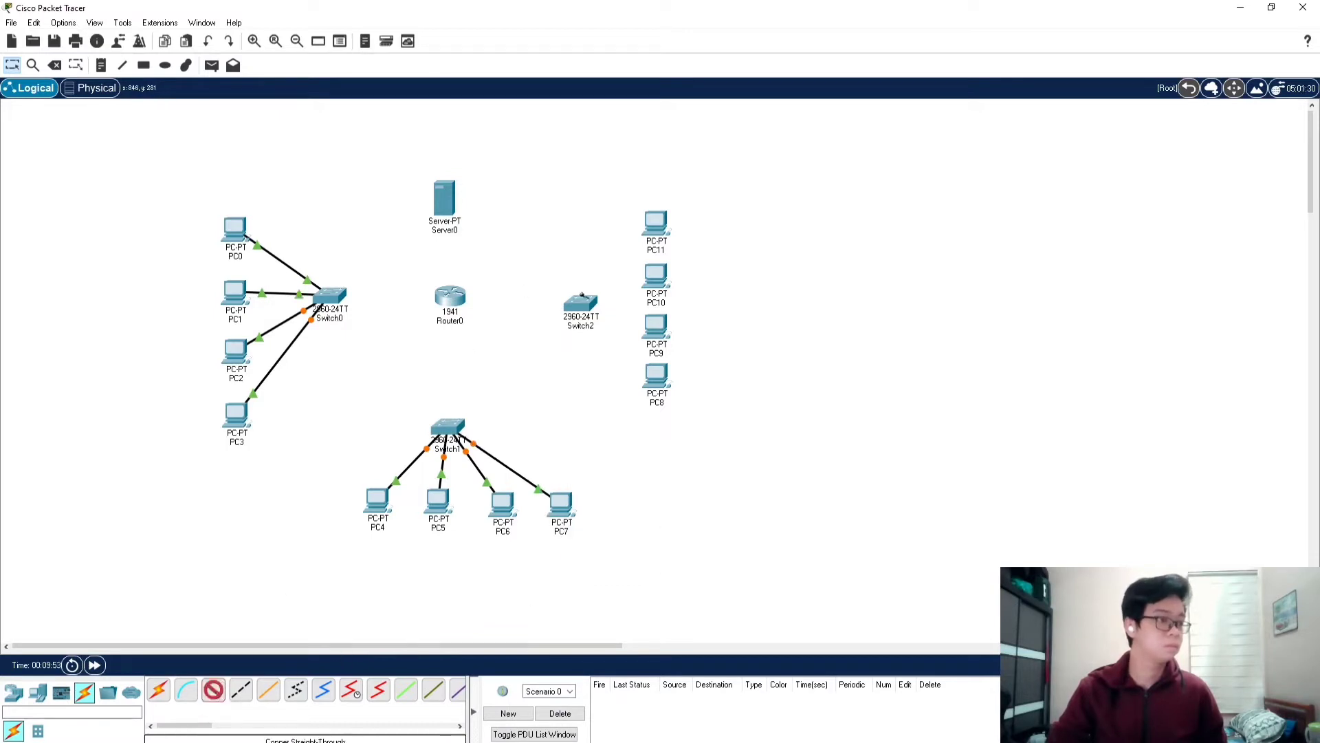
{"action": "left_click", "coordinate": [581, 304]}
{"action": "left_click", "coordinate": [599, 322]}
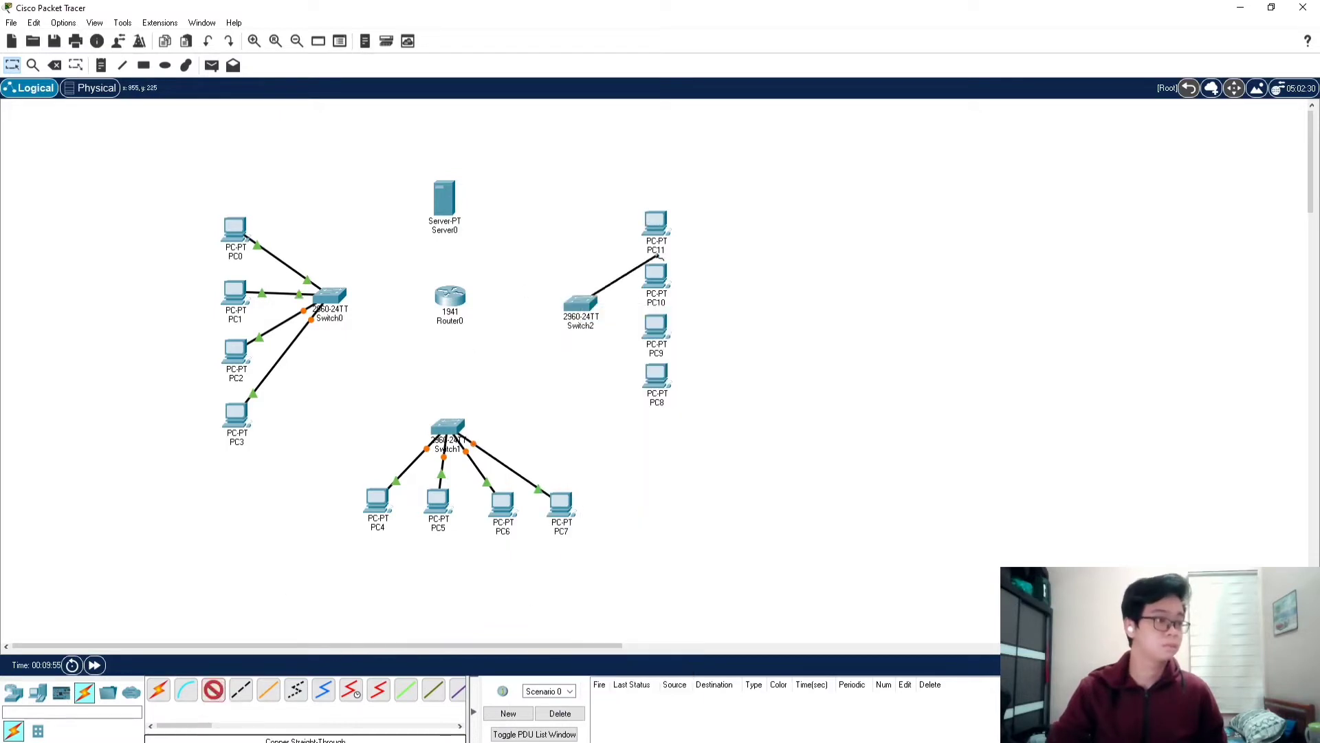
{"action": "left_click", "coordinate": [658, 230]}
{"action": "left_click", "coordinate": [691, 286]}
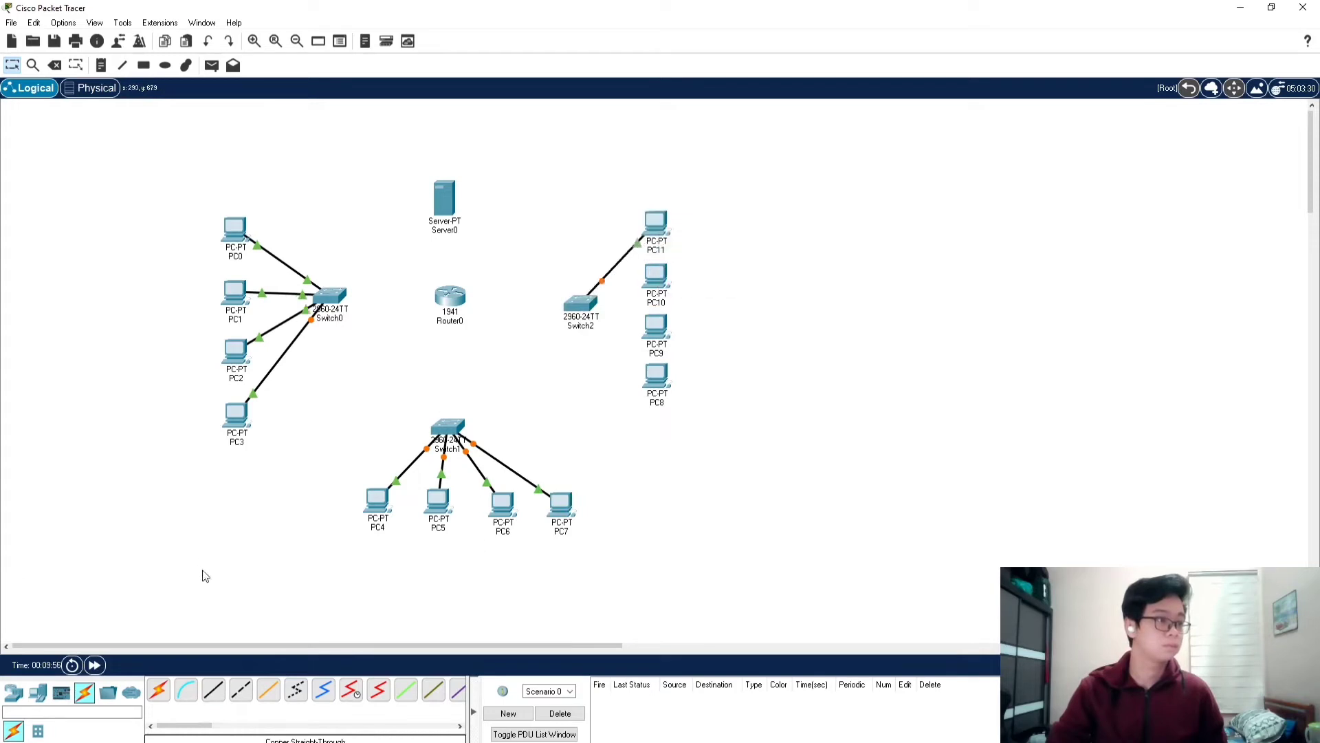
Connect FastEthernet0/2 on Switch2 to the FastEthernet0 port of PC10 with a copper straight-through cable
{"action": "left_click", "coordinate": [209, 693]}
{"action": "left_click", "coordinate": [580, 305]}
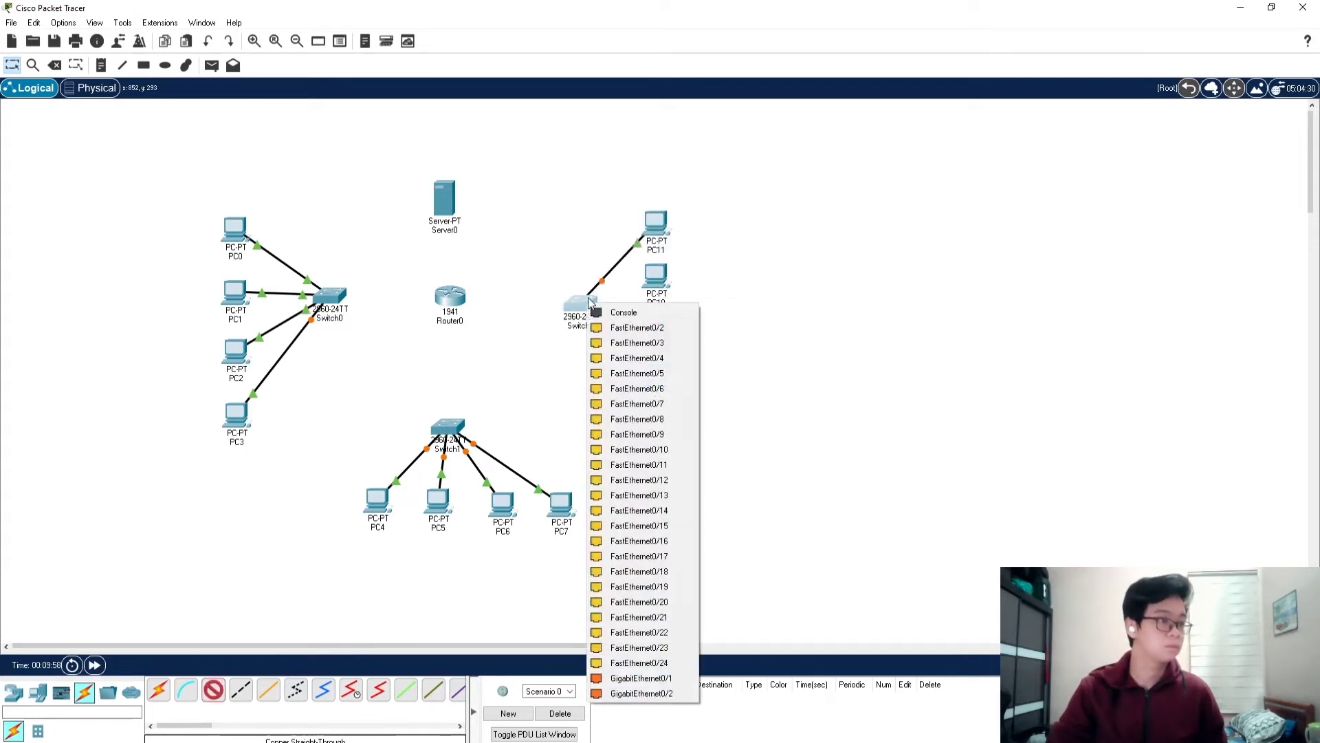
{"action": "left_click", "coordinate": [628, 334]}
{"action": "left_click", "coordinate": [656, 276]}
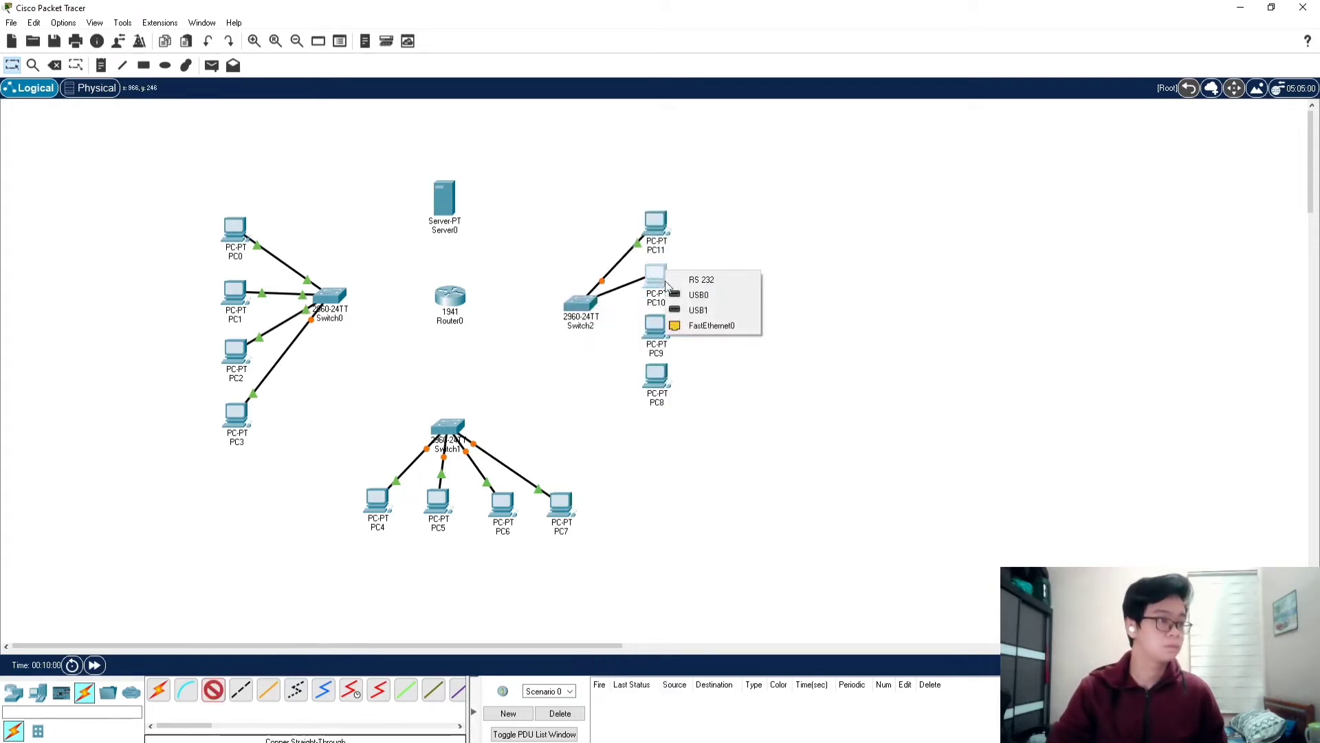
{"action": "left_click", "coordinate": [695, 328]}
Connect Switch2 to the FastEthernet0 port of PC9 with a copper straight-through cable
{"action": "left_click", "coordinate": [213, 690]}
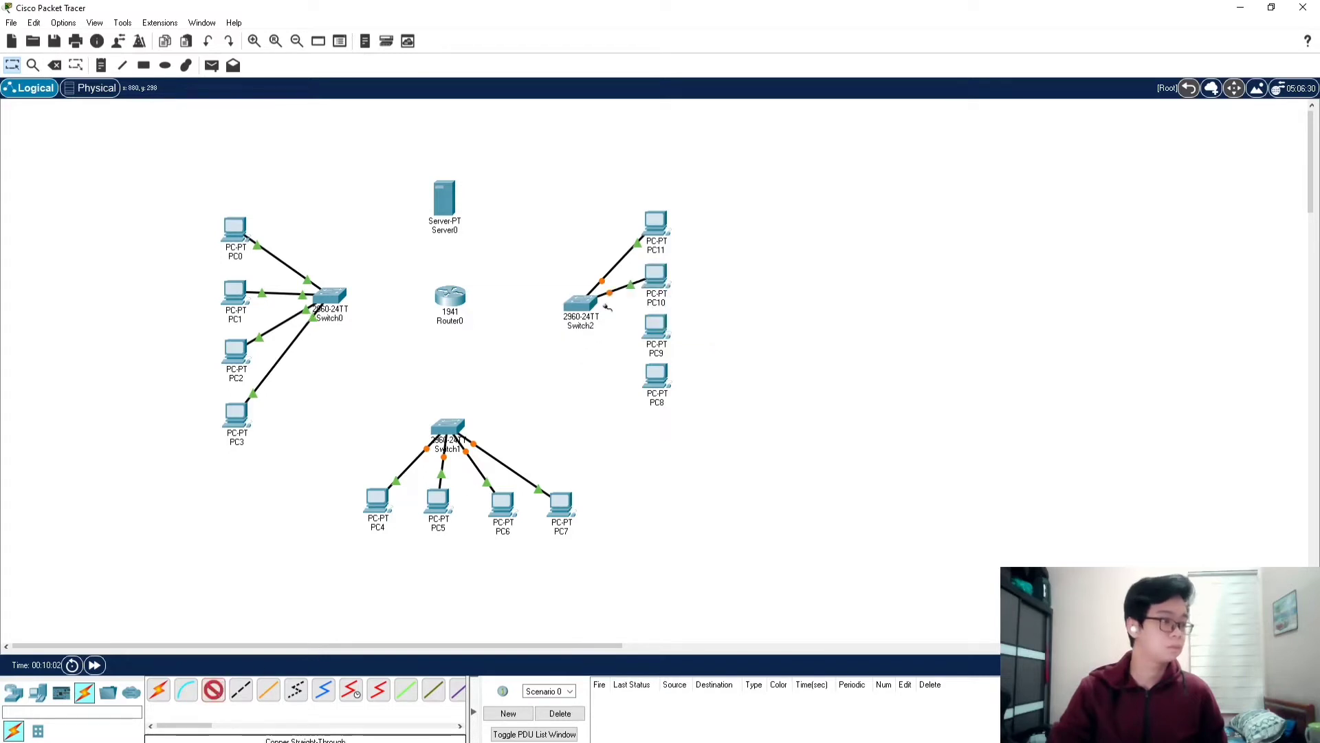
{"action": "left_click", "coordinate": [587, 307]}
{"action": "left_click", "coordinate": [624, 328]}
{"action": "left_click", "coordinate": [656, 329]}
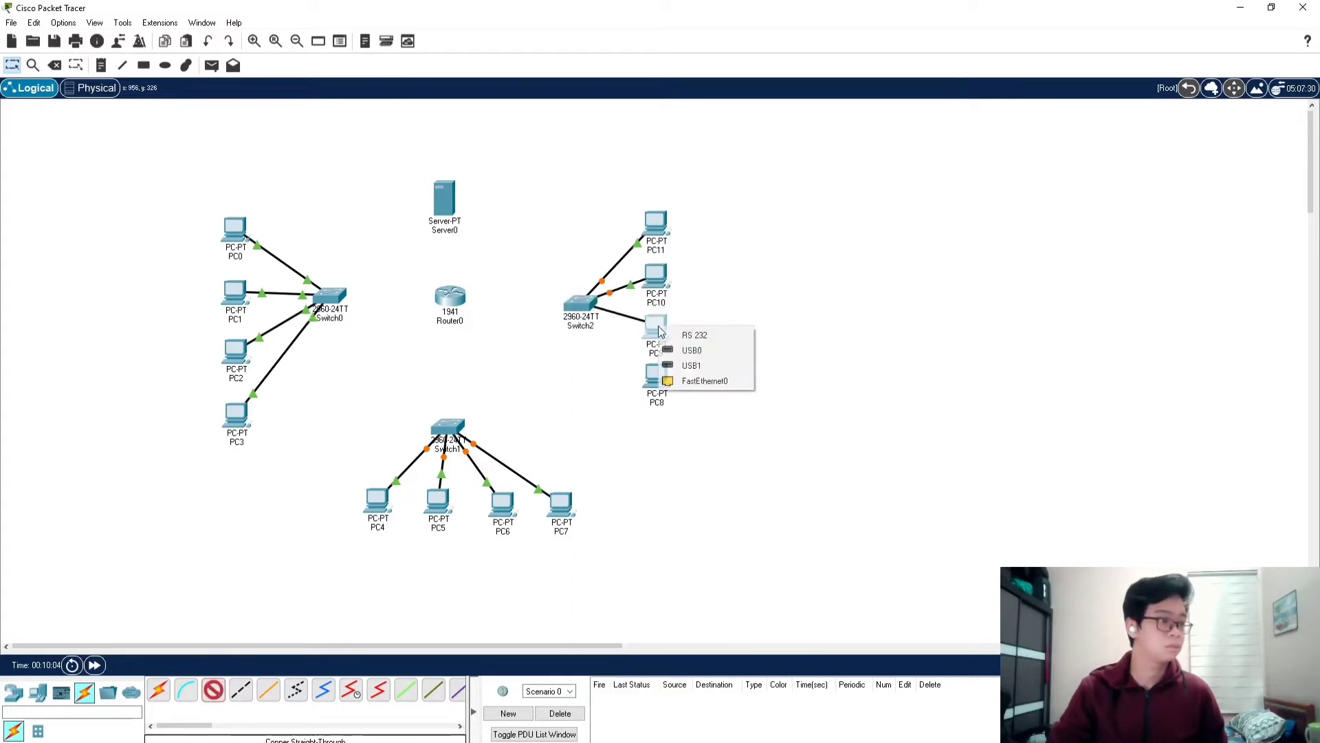
{"action": "left_click", "coordinate": [690, 382]}
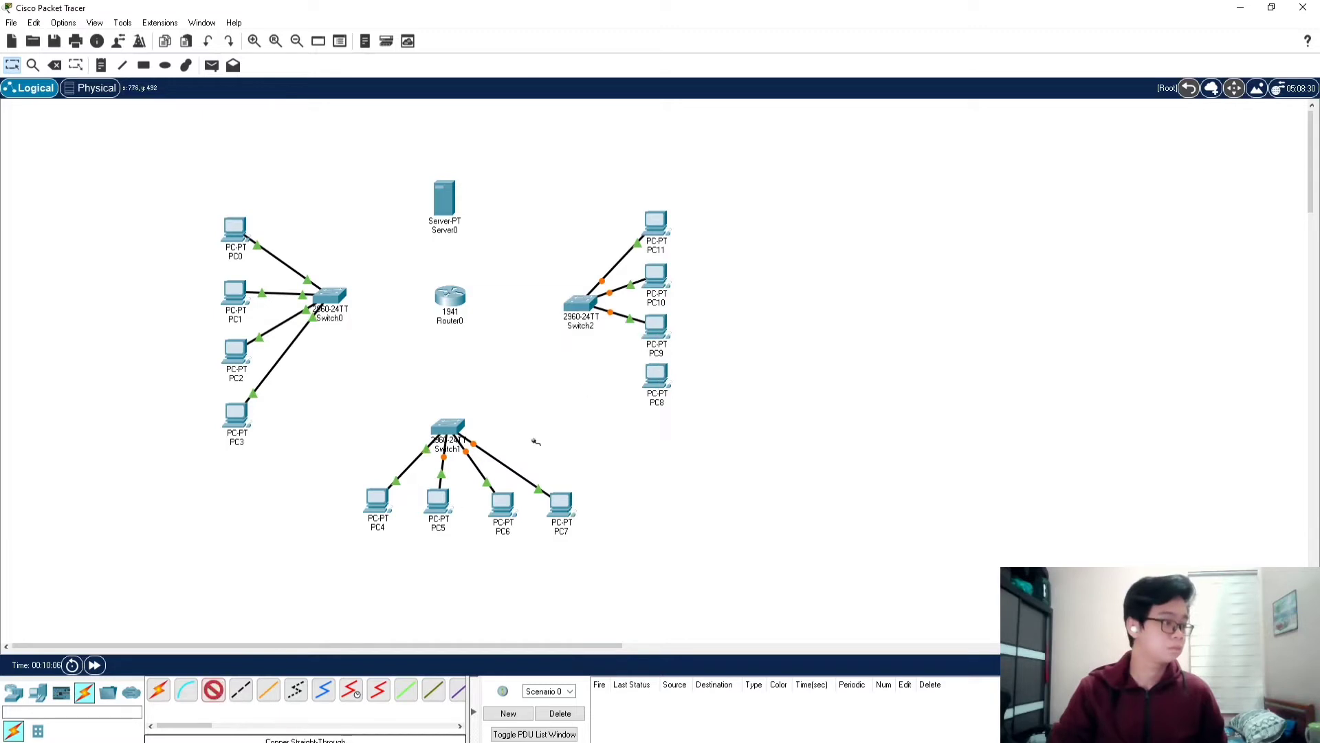
Connect PC8 to a free FastEthernet port on Switch2 with a copper straight-through cable
{"action": "left_click", "coordinate": [650, 380]}
{"action": "left_click", "coordinate": [688, 438]}
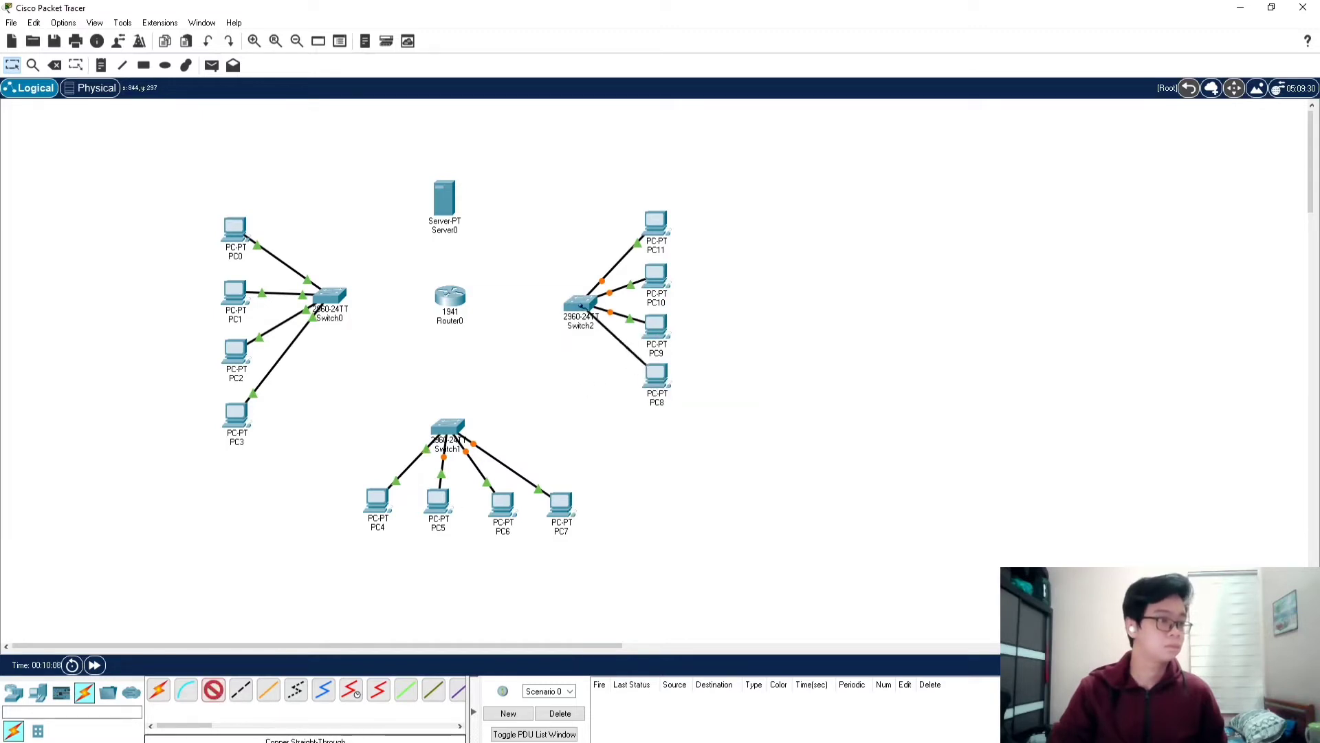
{"action": "left_click", "coordinate": [579, 315]}
{"action": "left_click", "coordinate": [611, 332]}
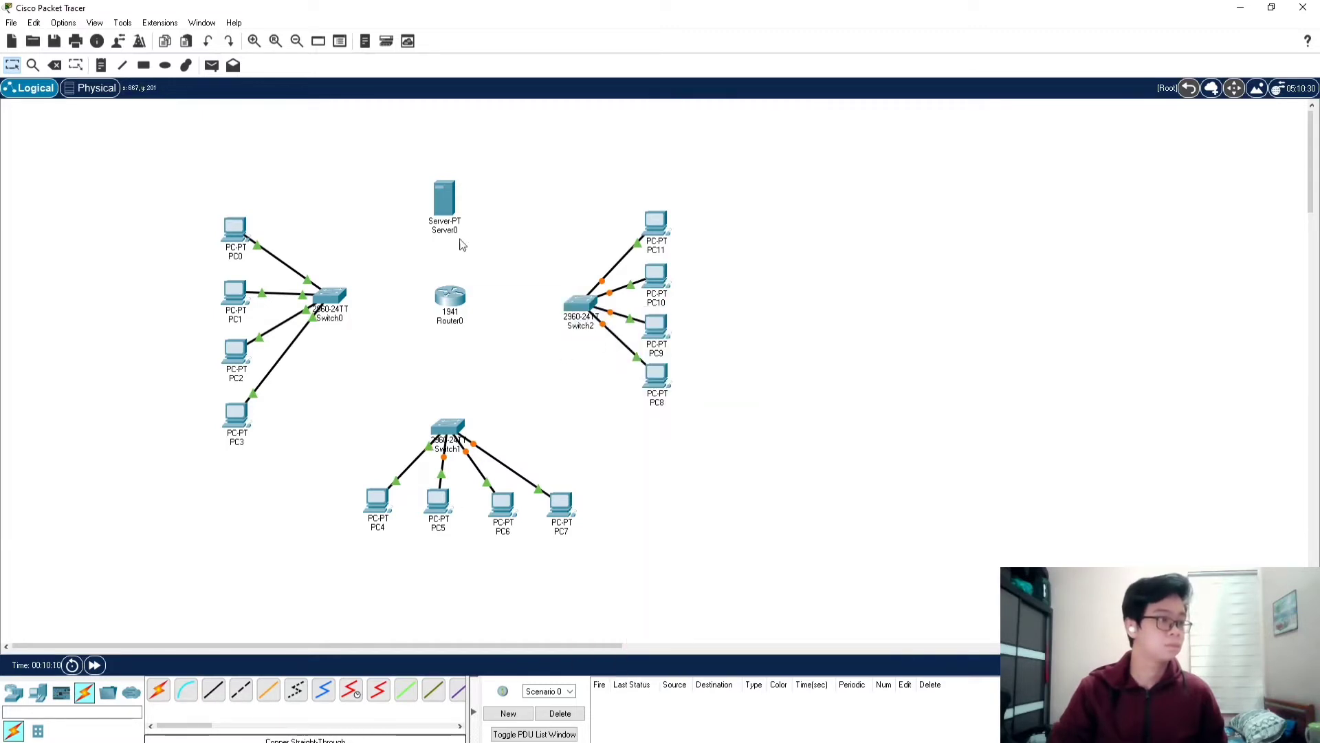
Move Server0 slightly sideways so it lines up directly above Router0
{"action": "left_click_drag", "start_coordinate": [445, 201], "coordinate": [453, 200]}
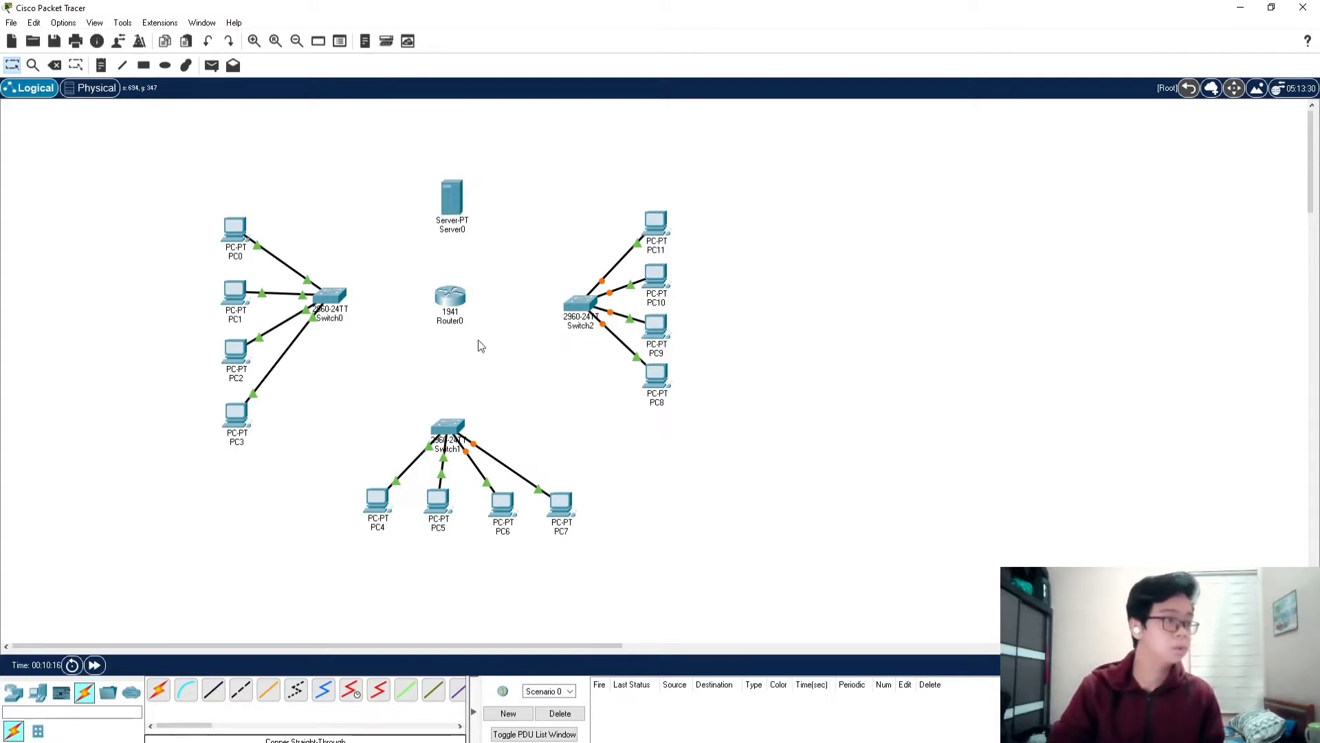
Power off Router0, install an HWIC-4ESW module in its leftmost expansion slot, and switch the router back on
{"action": "left_click", "coordinate": [460, 297]}
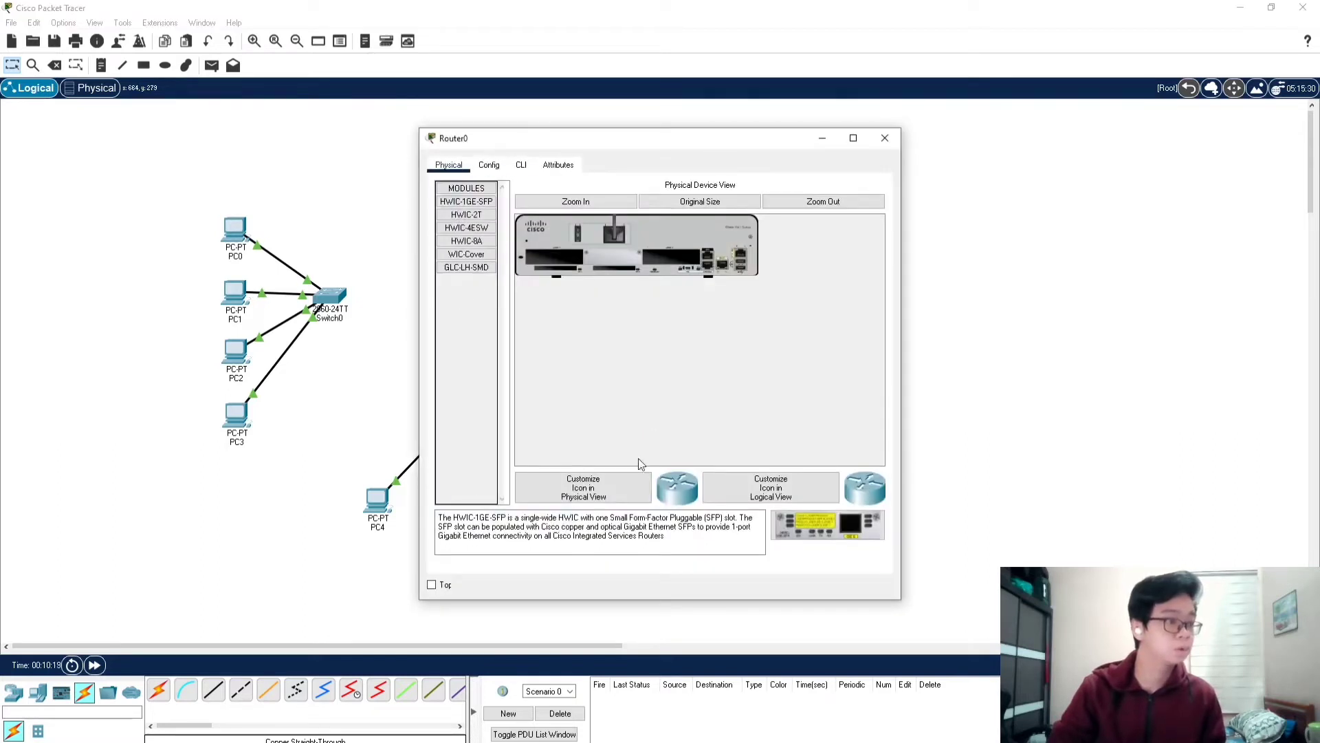
{"action": "left_click", "coordinate": [481, 234]}
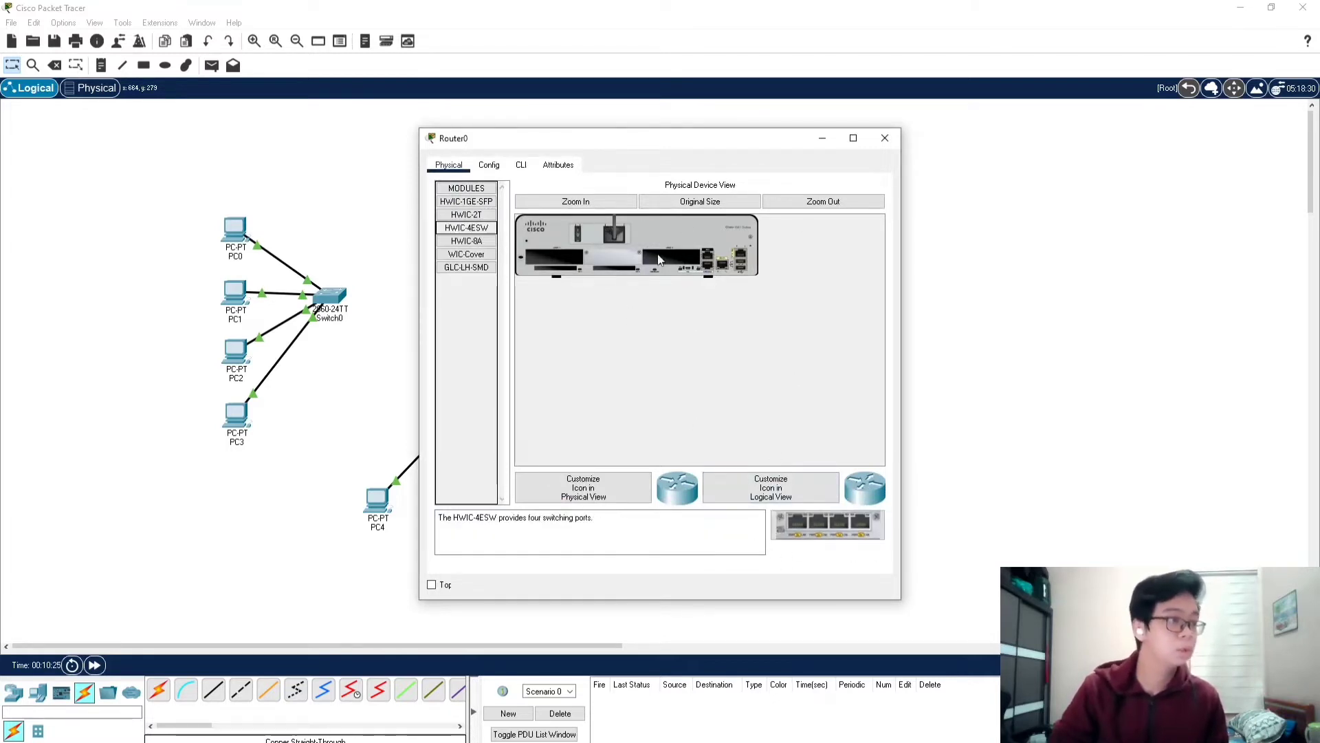
{"action": "left_click", "coordinate": [579, 236]}
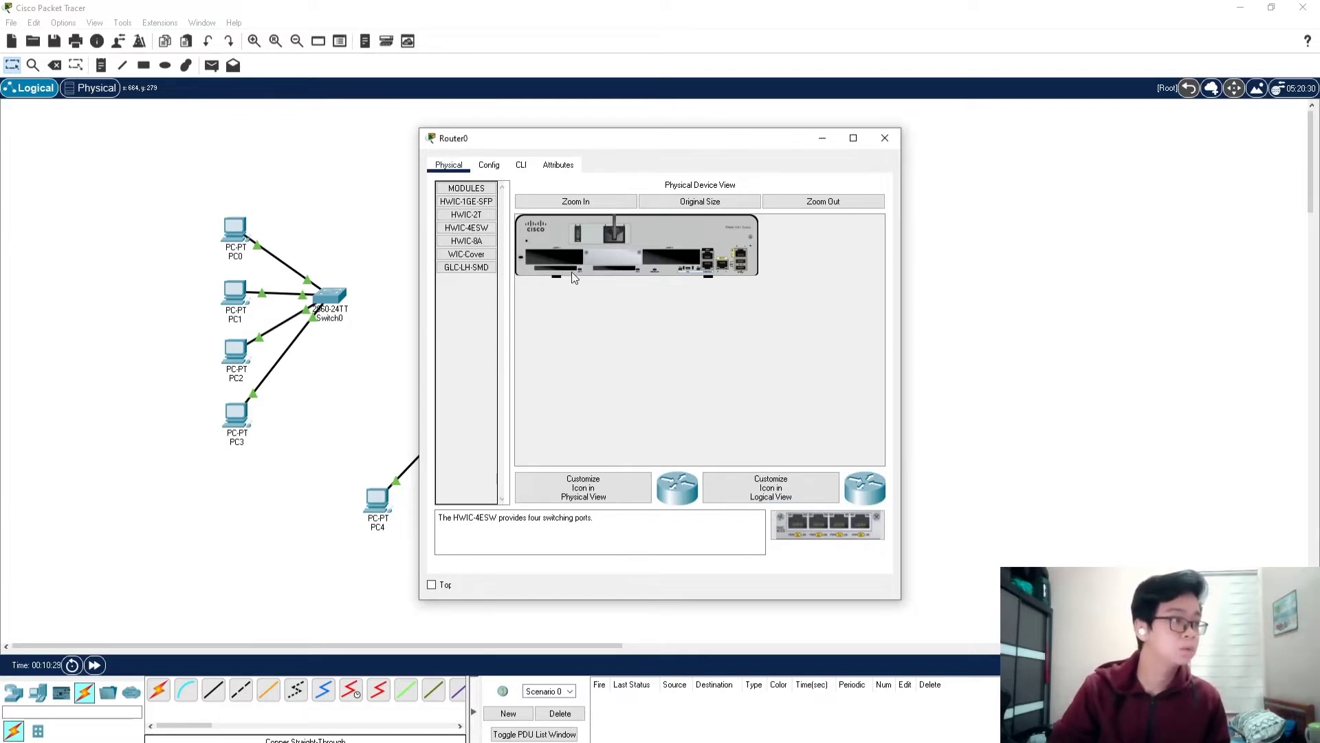
{"action": "left_click_drag", "start_coordinate": [813, 527], "coordinate": [550, 256]}
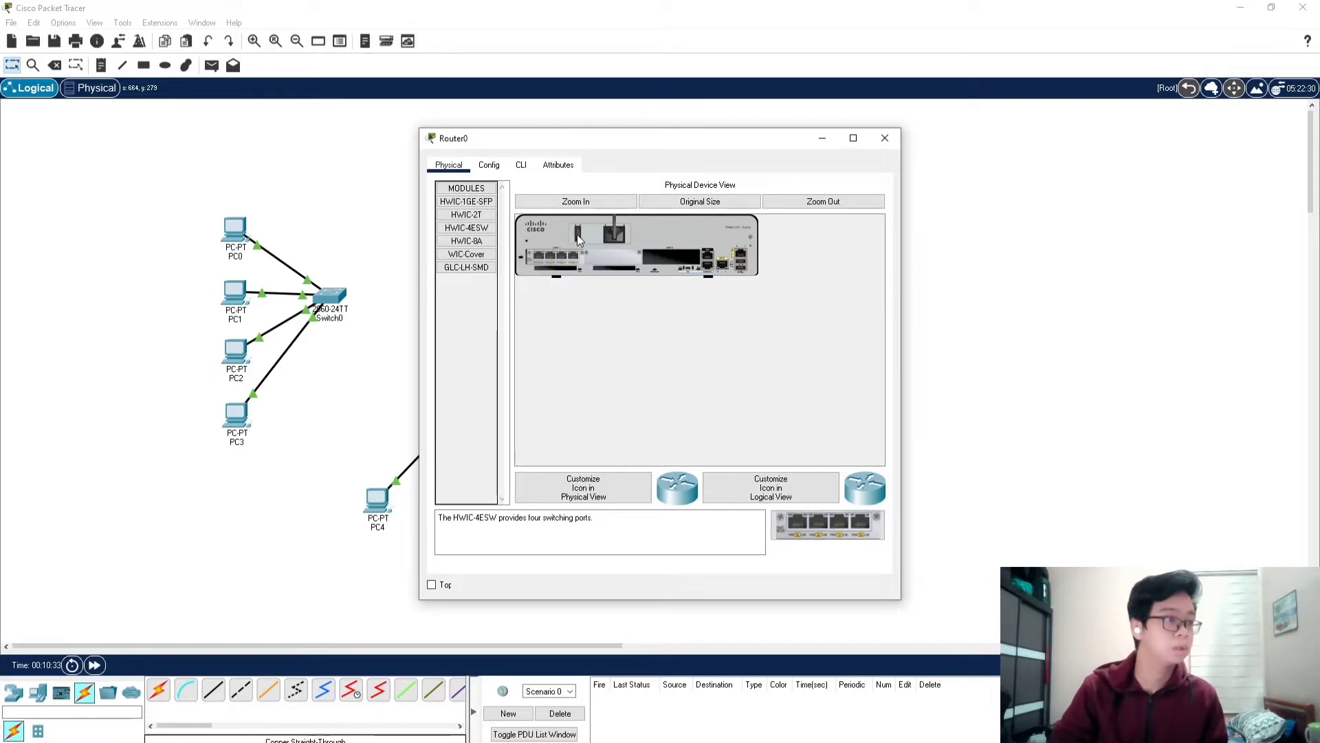
{"action": "left_click", "coordinate": [885, 138]}
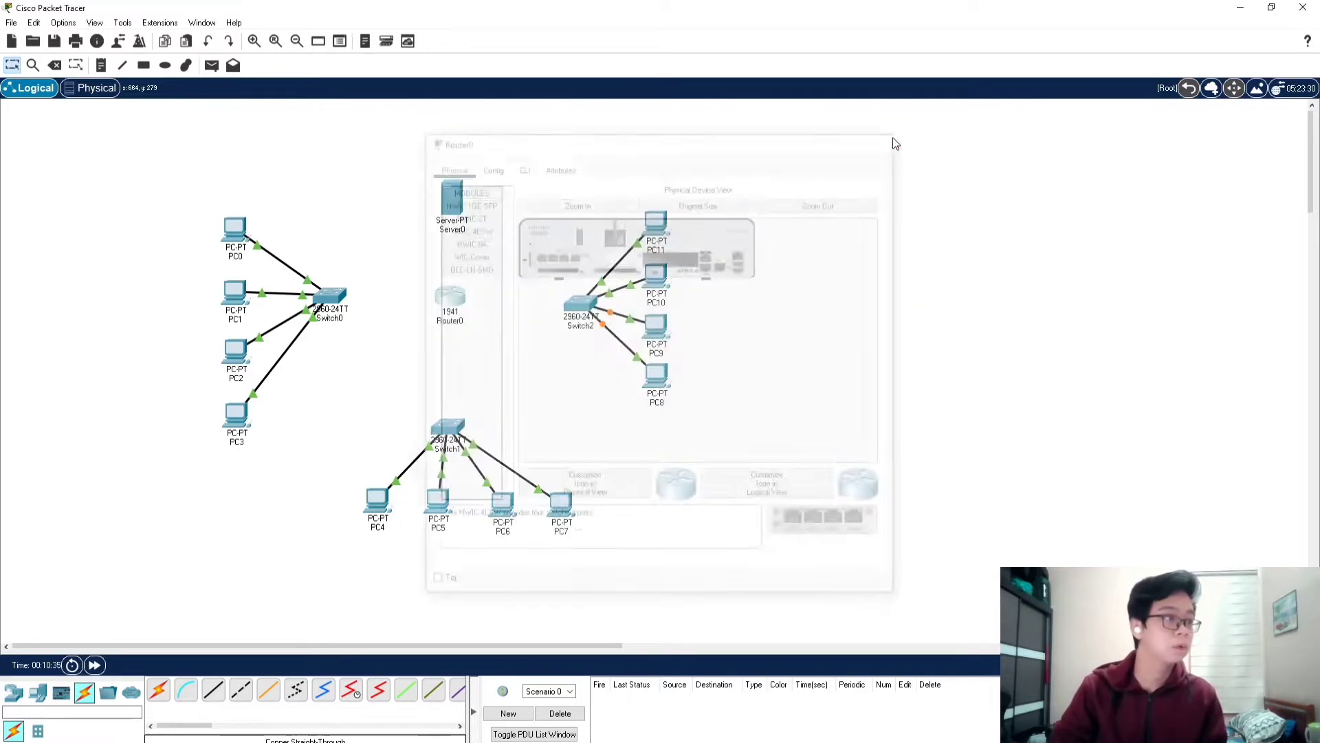
Connect the FastEthernet0 port of Server0 to FastEthernet0/1/0 on Router0 with a copper straight-through cable
{"action": "left_click", "coordinate": [214, 689]}
{"action": "left_click", "coordinate": [455, 209]}
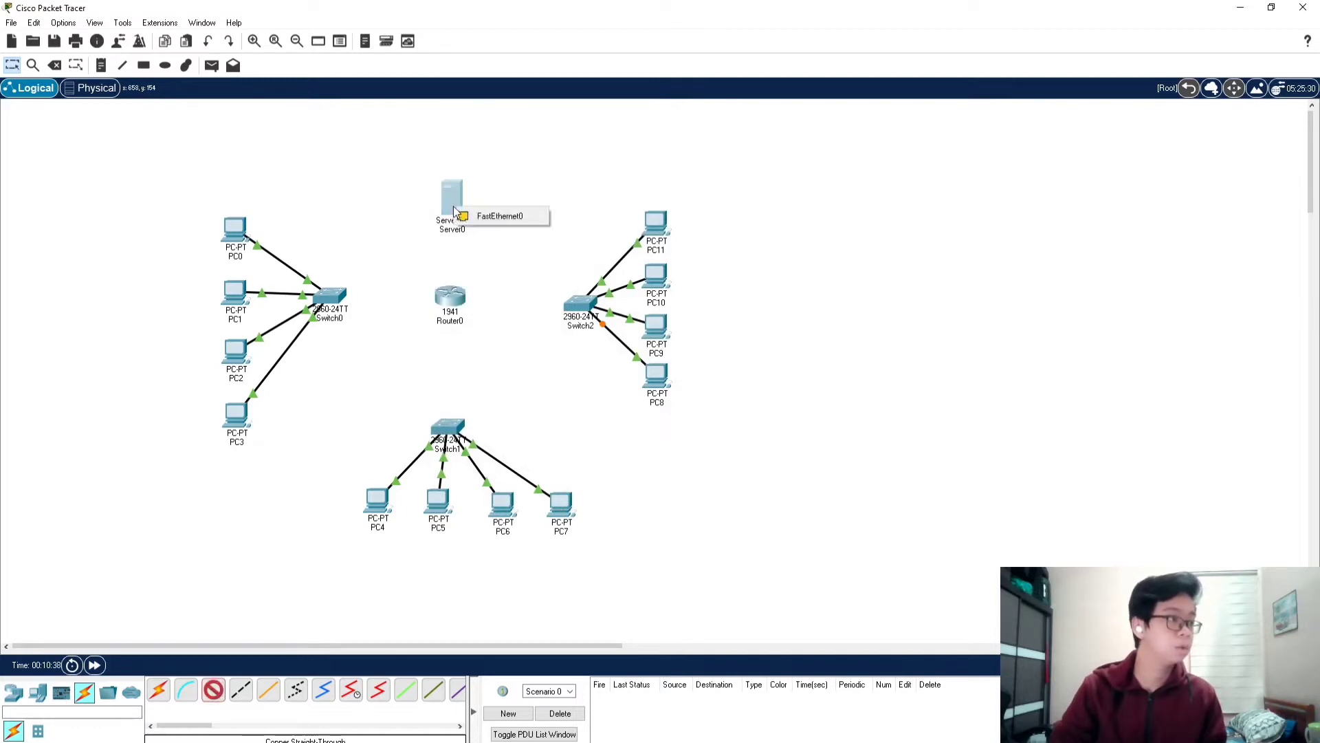
{"action": "left_click", "coordinate": [500, 217]}
{"action": "left_click", "coordinate": [447, 296]}
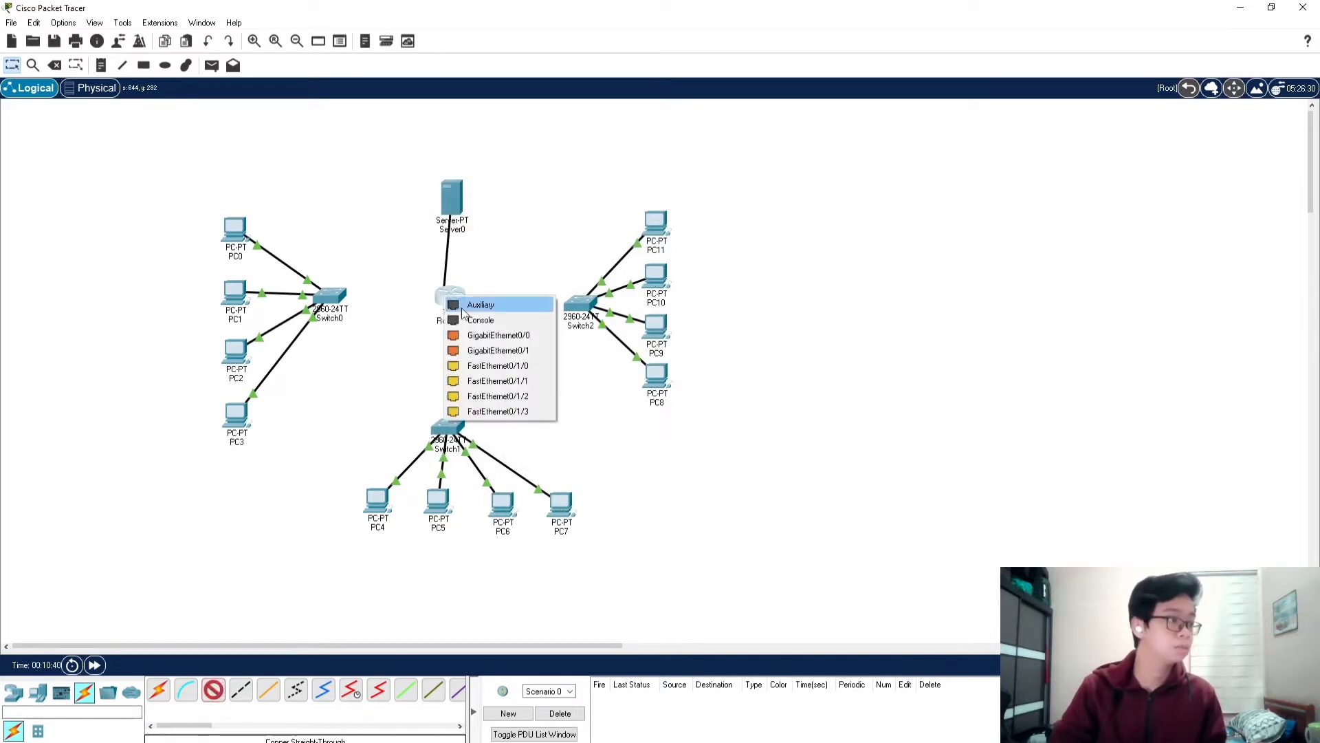
{"action": "left_click", "coordinate": [484, 367]}
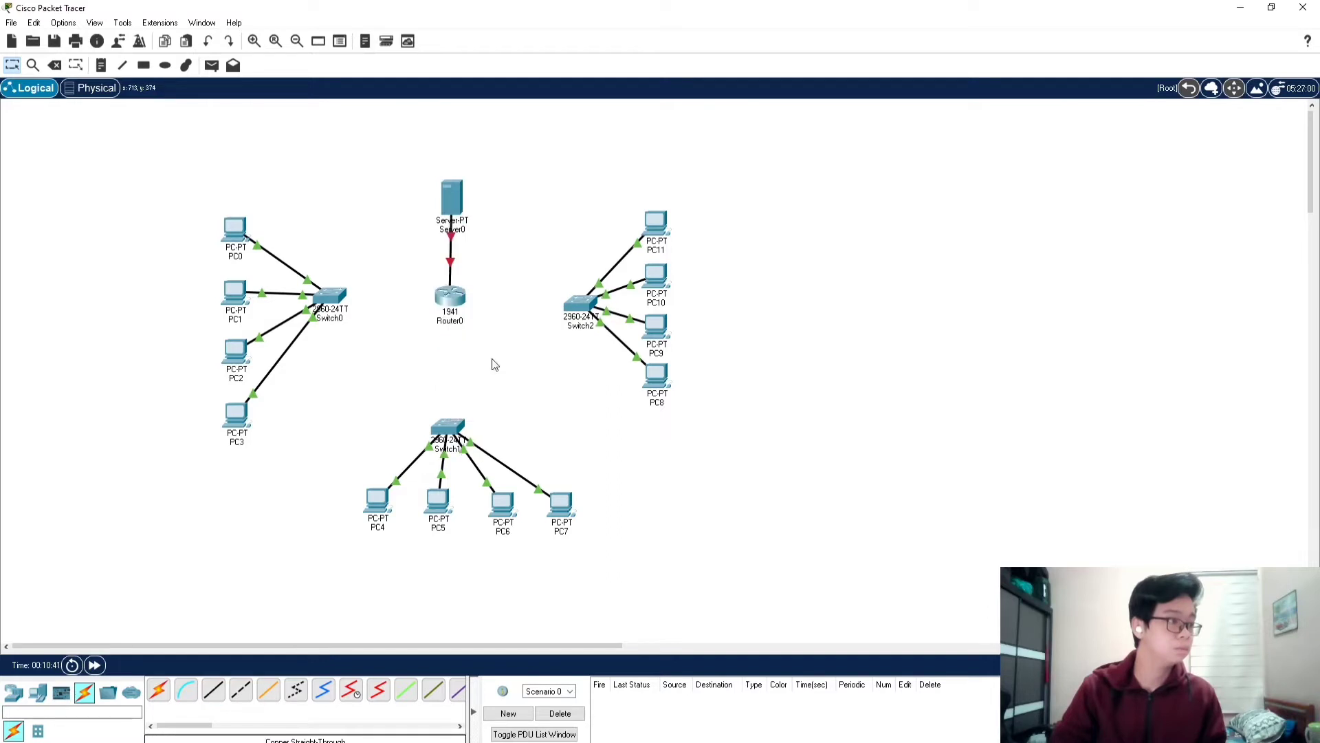
Connect FastEthernet0/5 on Switch1 to FastEthernet0/1/1 on Router0 with a copper straight-through cable
{"action": "left_click", "coordinate": [214, 692]}
{"action": "left_click", "coordinate": [435, 432]}
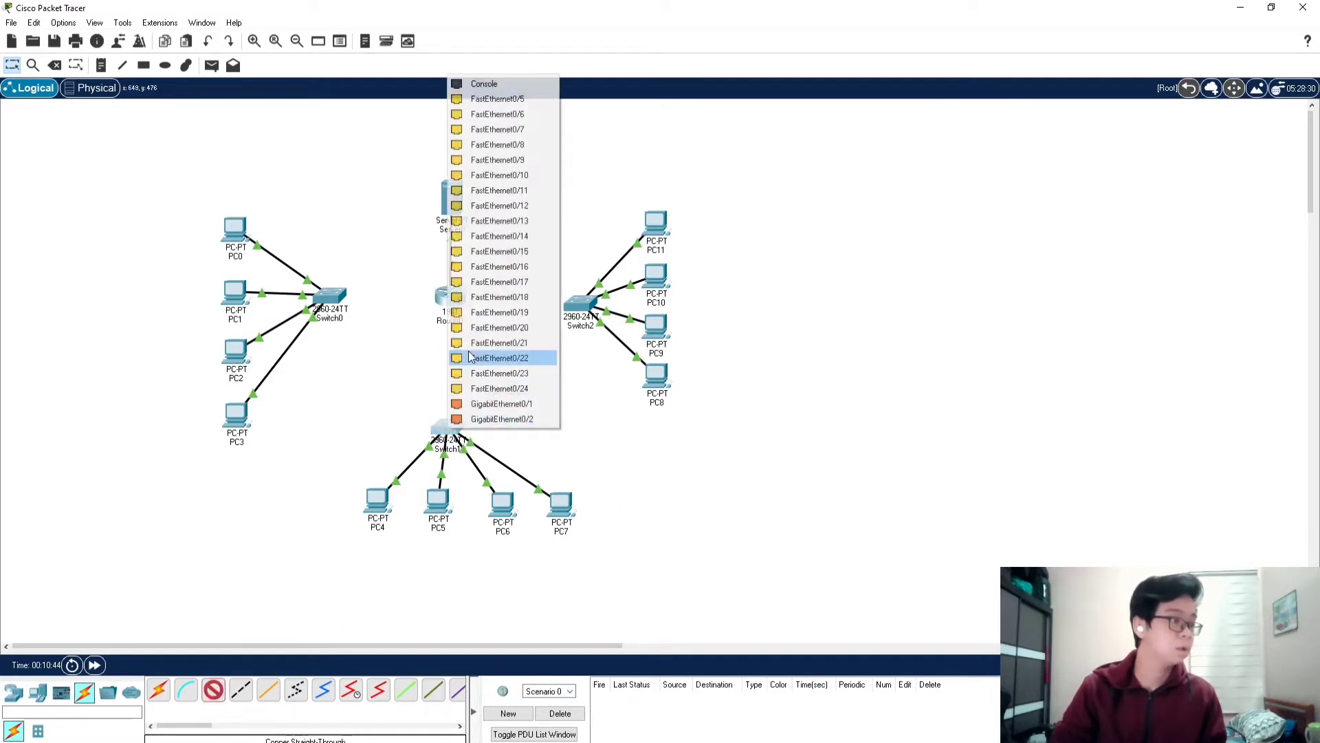
{"action": "left_click", "coordinate": [509, 102]}
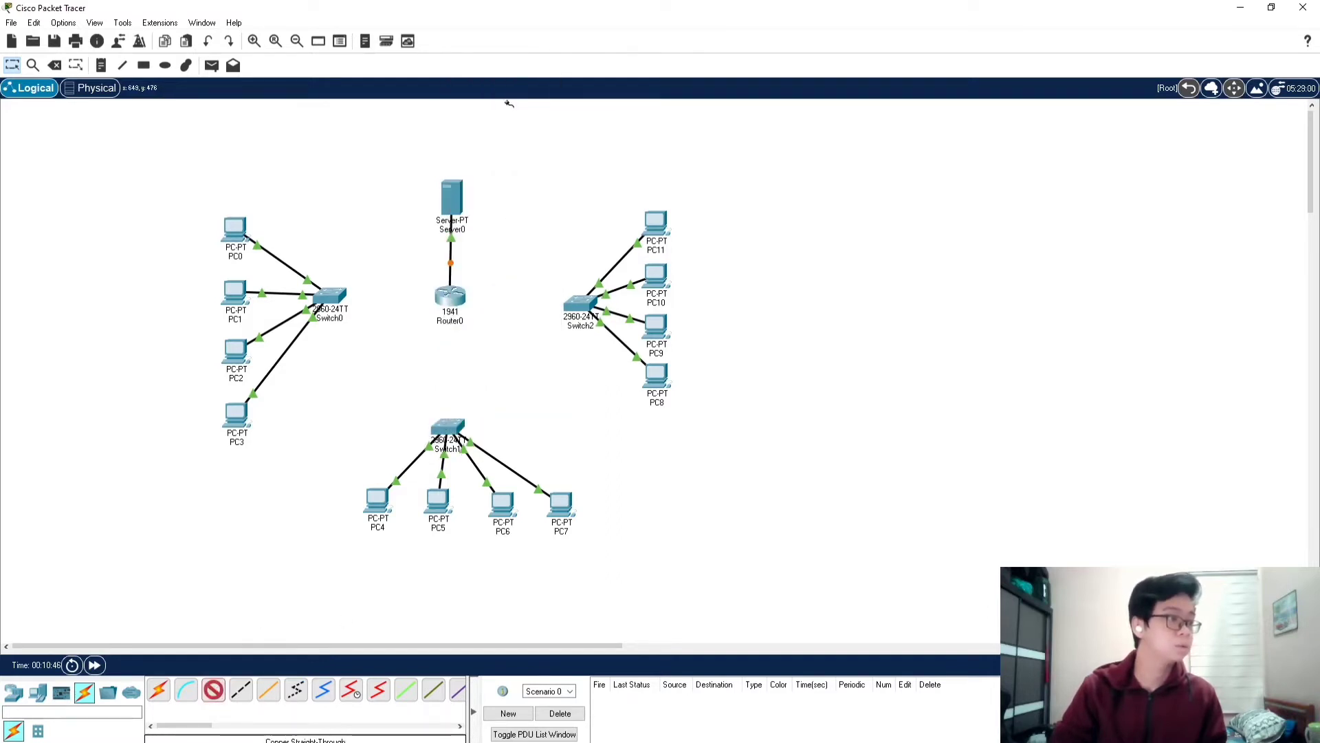
{"action": "left_click", "coordinate": [451, 296]}
{"action": "left_click", "coordinate": [495, 367]}
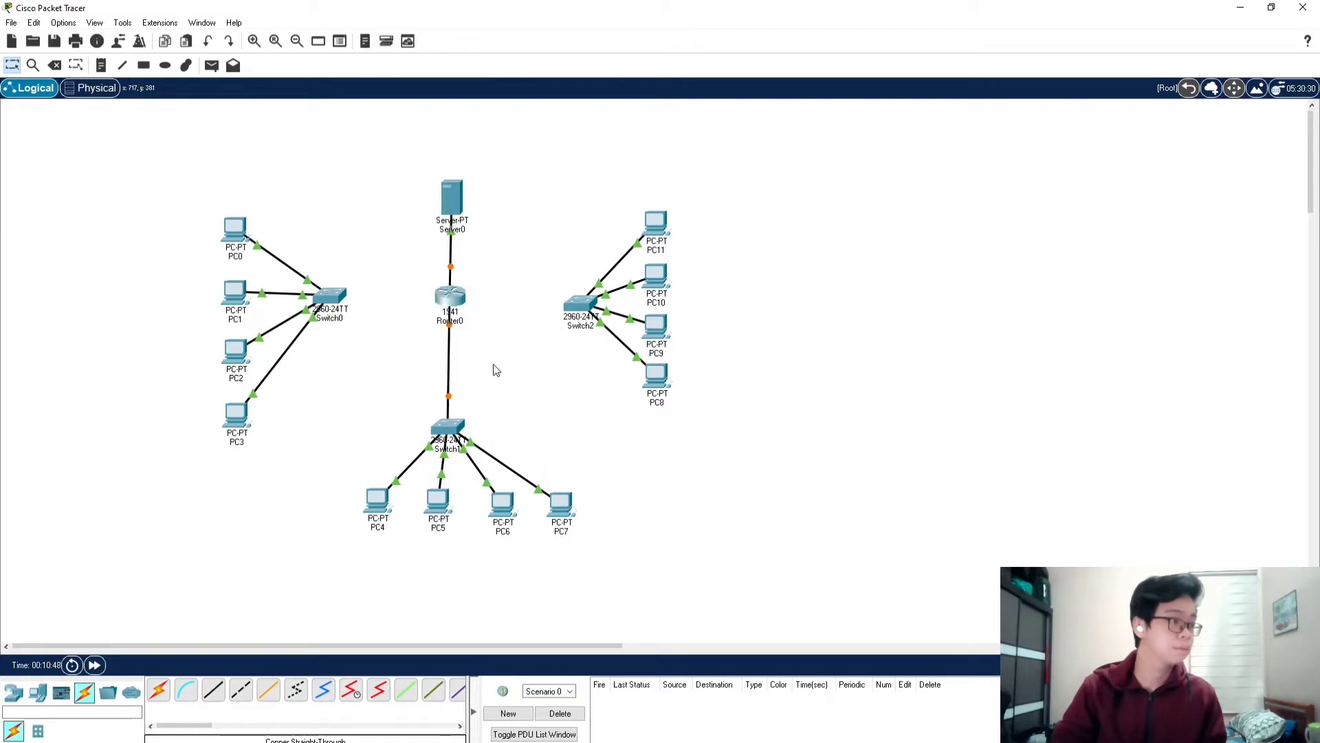
Connect FastEthernet0/5 on Switch0 to FastEthernet0/1/2 on Router0 with a copper straight-through cable
{"action": "left_click", "coordinate": [214, 690]}
{"action": "left_click", "coordinate": [328, 294]}
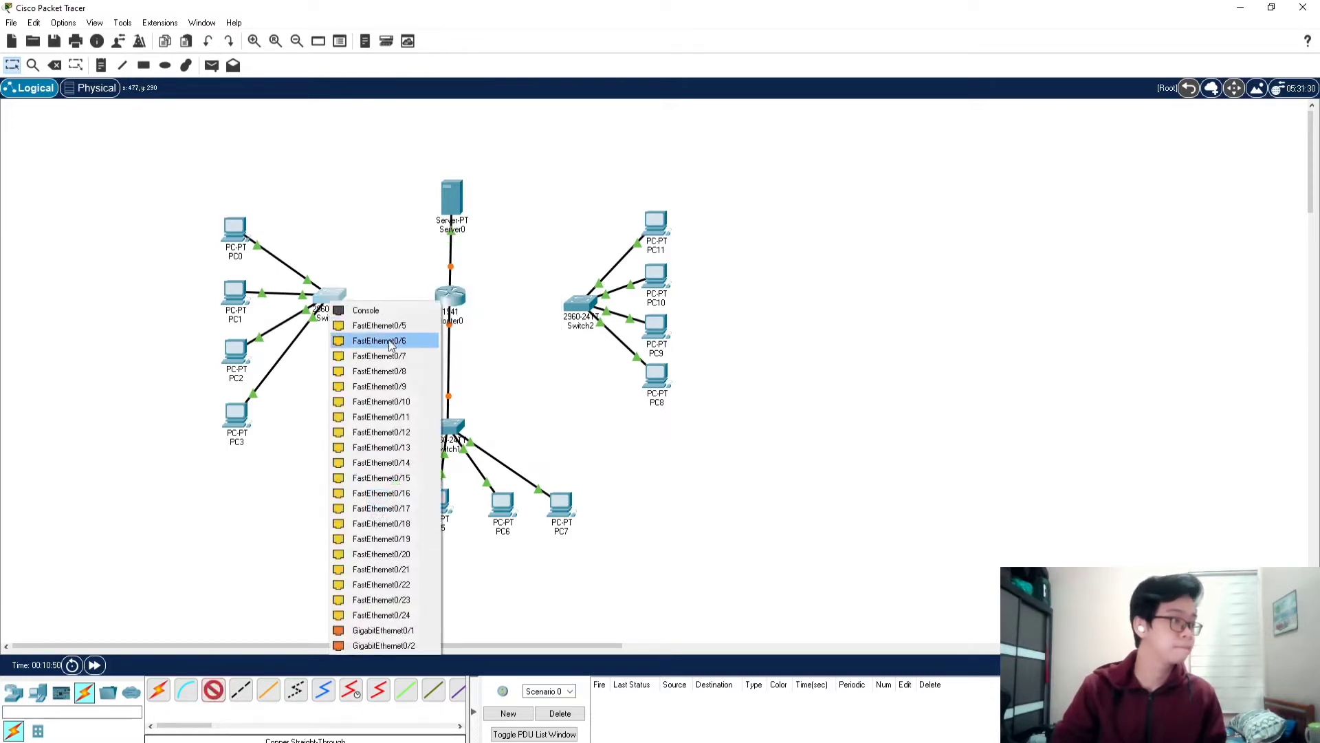
{"action": "left_click", "coordinate": [396, 325]}
{"action": "left_click", "coordinate": [451, 297]}
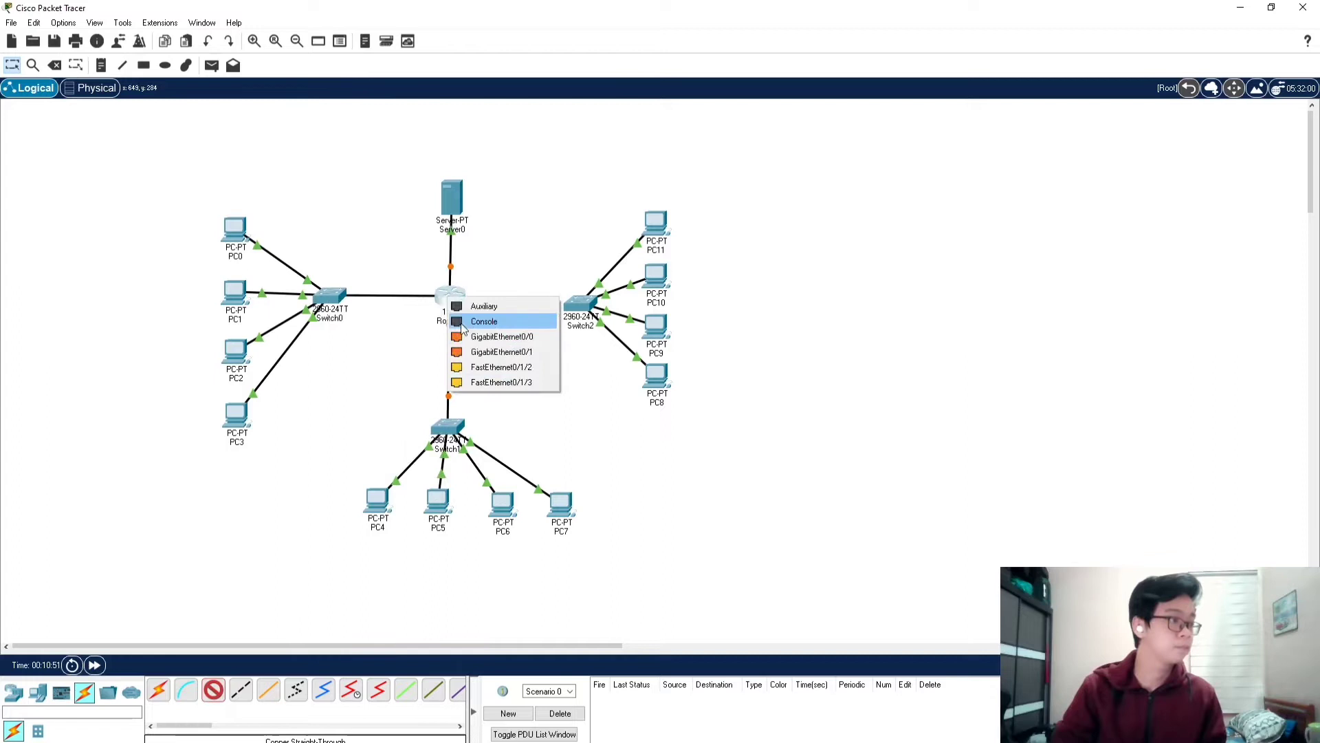
{"action": "left_click", "coordinate": [485, 352]}
Connect FastEthernet0/1/3 on Router0 to a free port on Switch2 with a copper straight-through cable, and shift Switch2 slightly into line with the router
{"action": "left_click", "coordinate": [210, 696]}
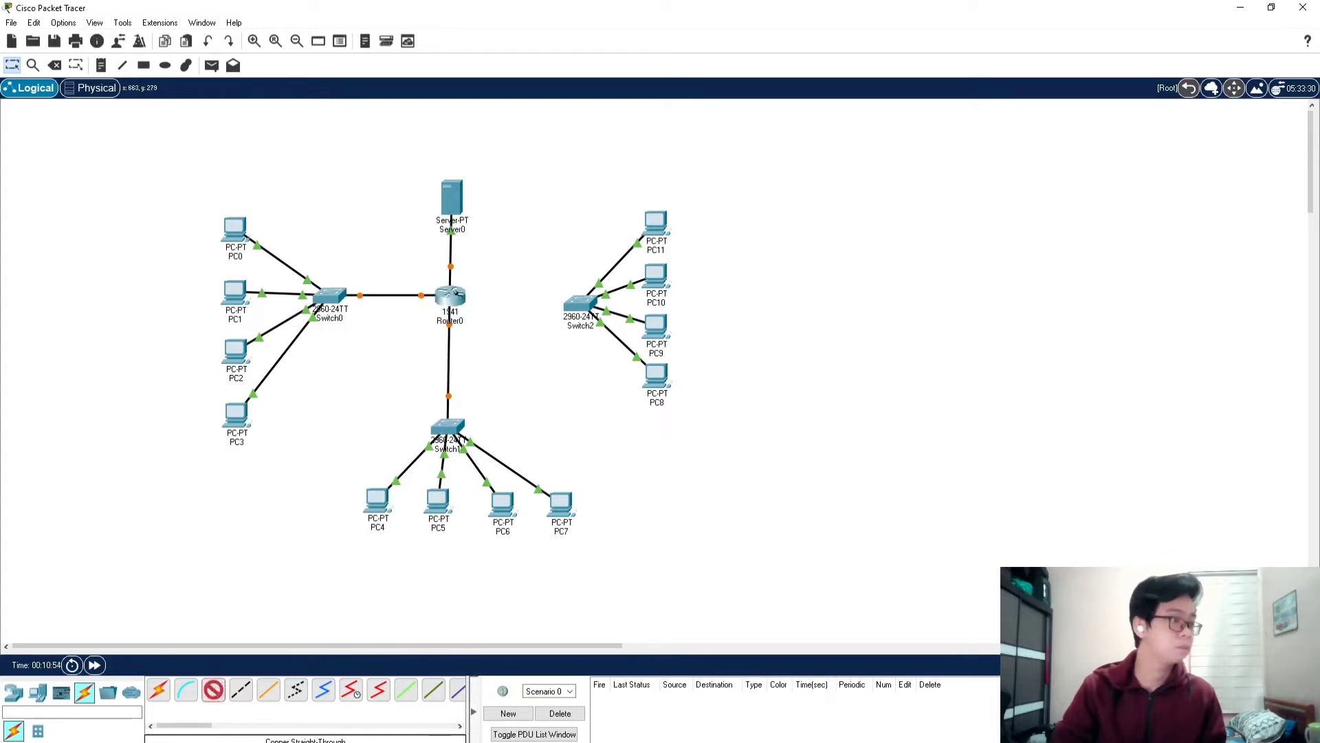
{"action": "left_click", "coordinate": [452, 296]}
{"action": "left_click", "coordinate": [505, 366]}
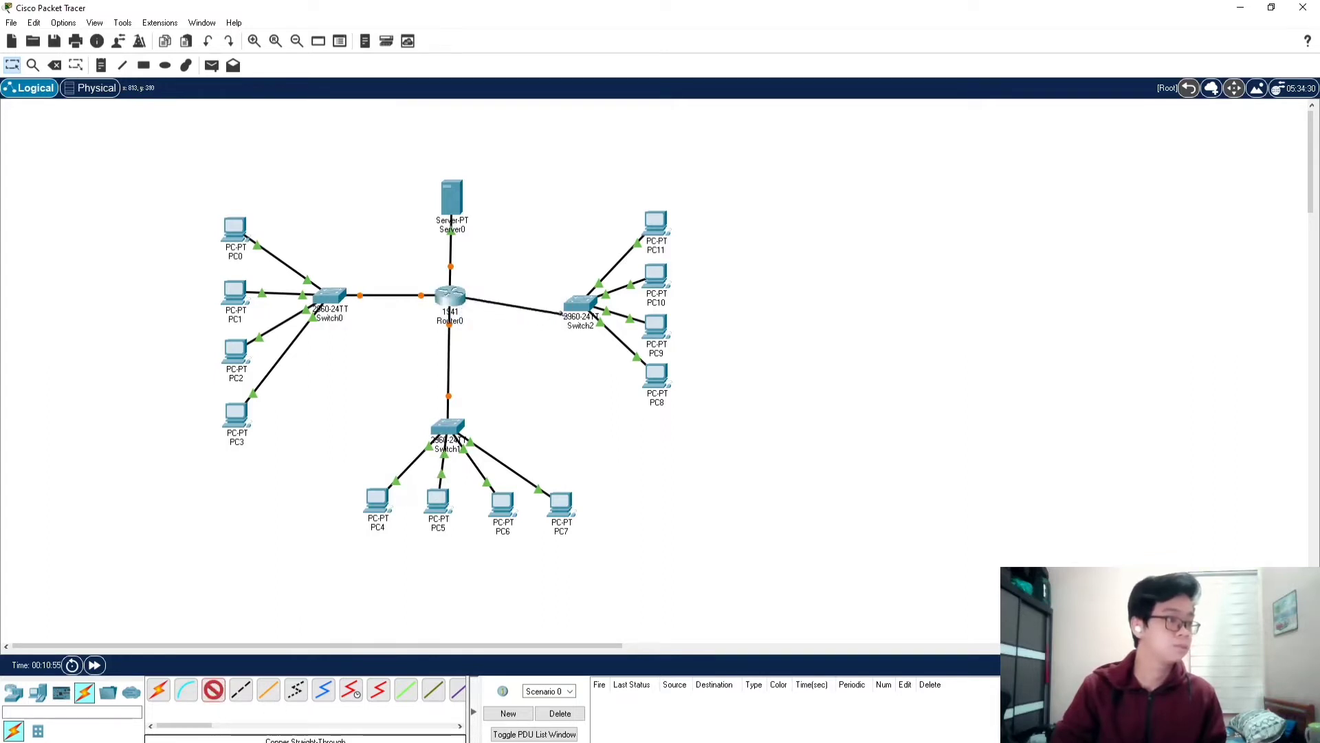
{"action": "left_click", "coordinate": [580, 303]}
{"action": "left_click", "coordinate": [597, 328]}
{"action": "left_click_drag", "start_coordinate": [597, 327], "coordinate": [591, 324]}
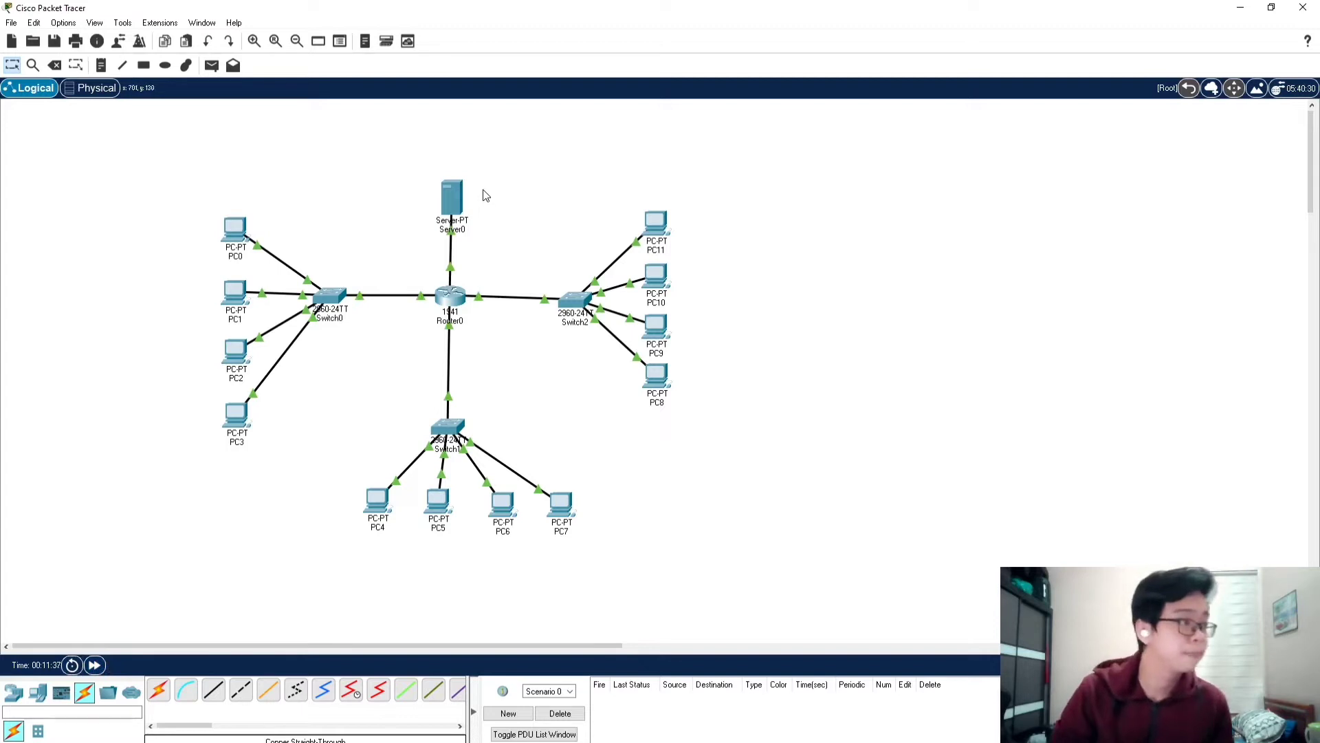
Turn on the DHCP service on Server0 and enter Project as the pool name
{"action": "left_click", "coordinate": [456, 200]}
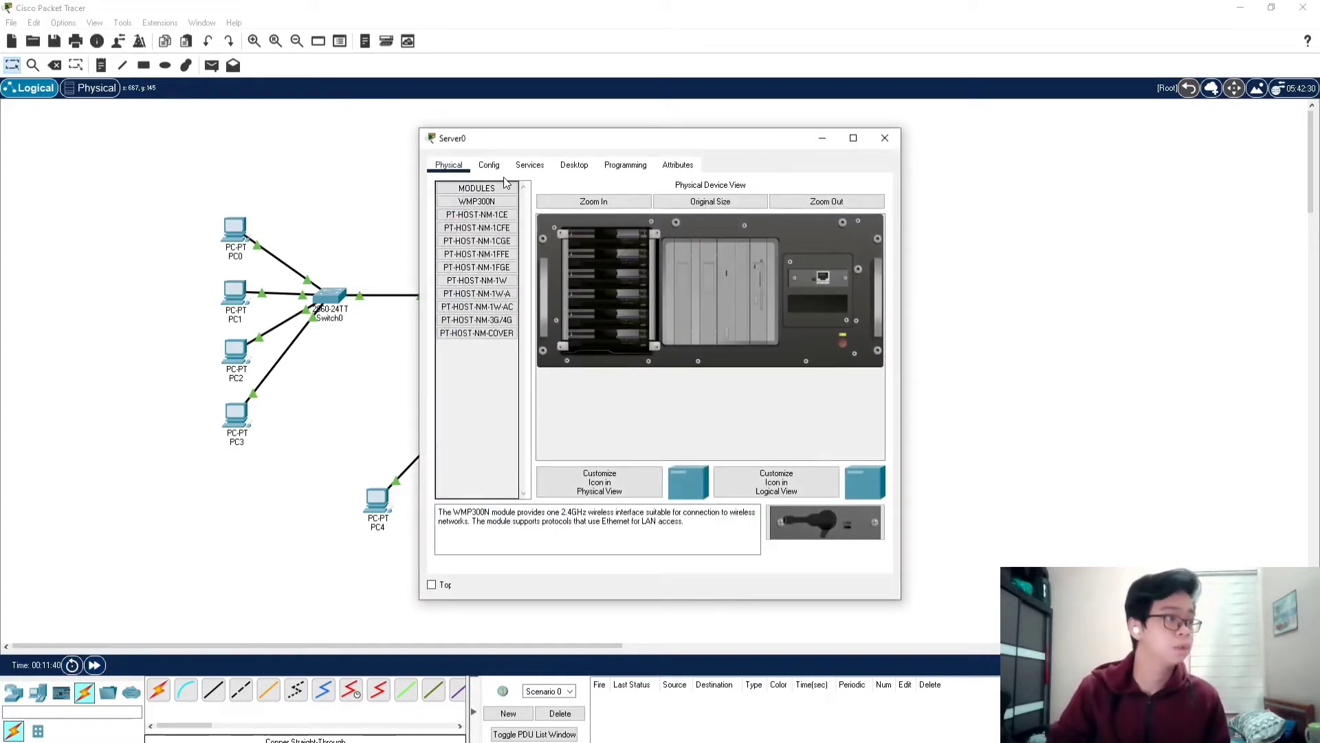
{"action": "left_click", "coordinate": [527, 165]}
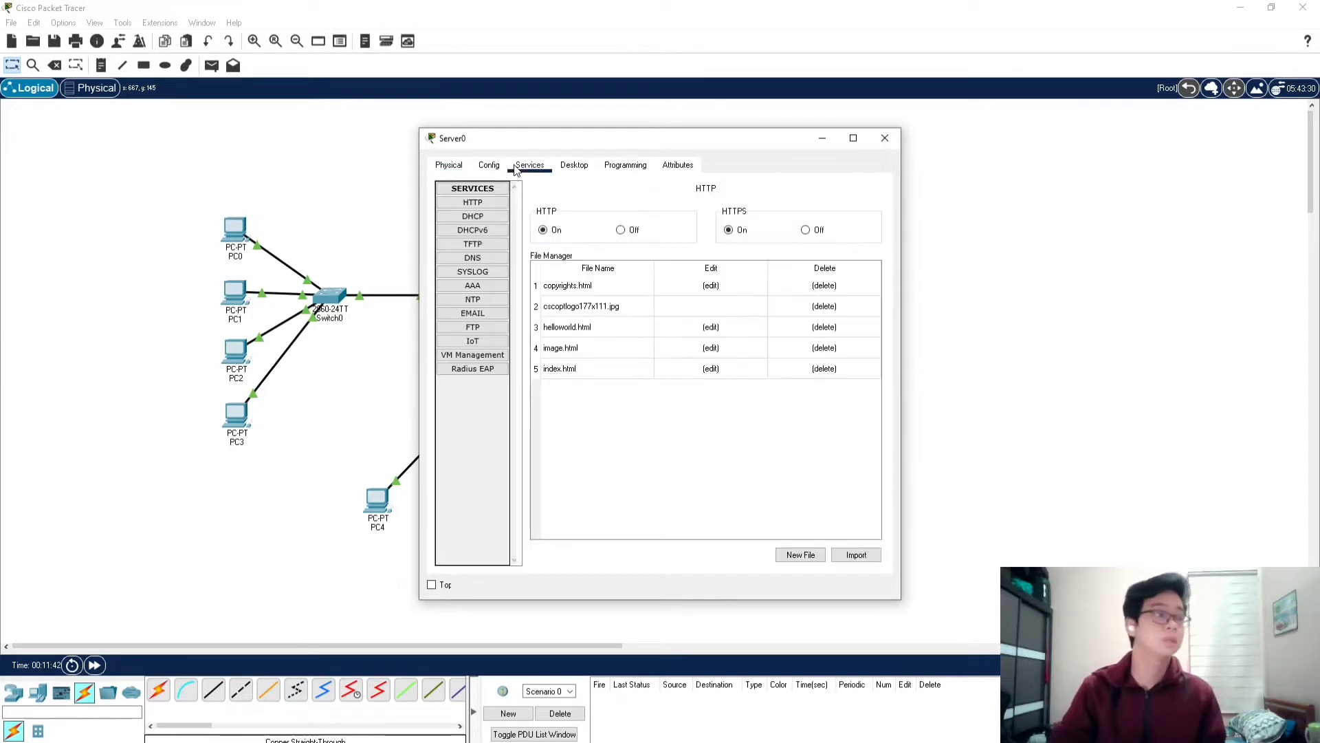
{"action": "left_click", "coordinate": [486, 219]}
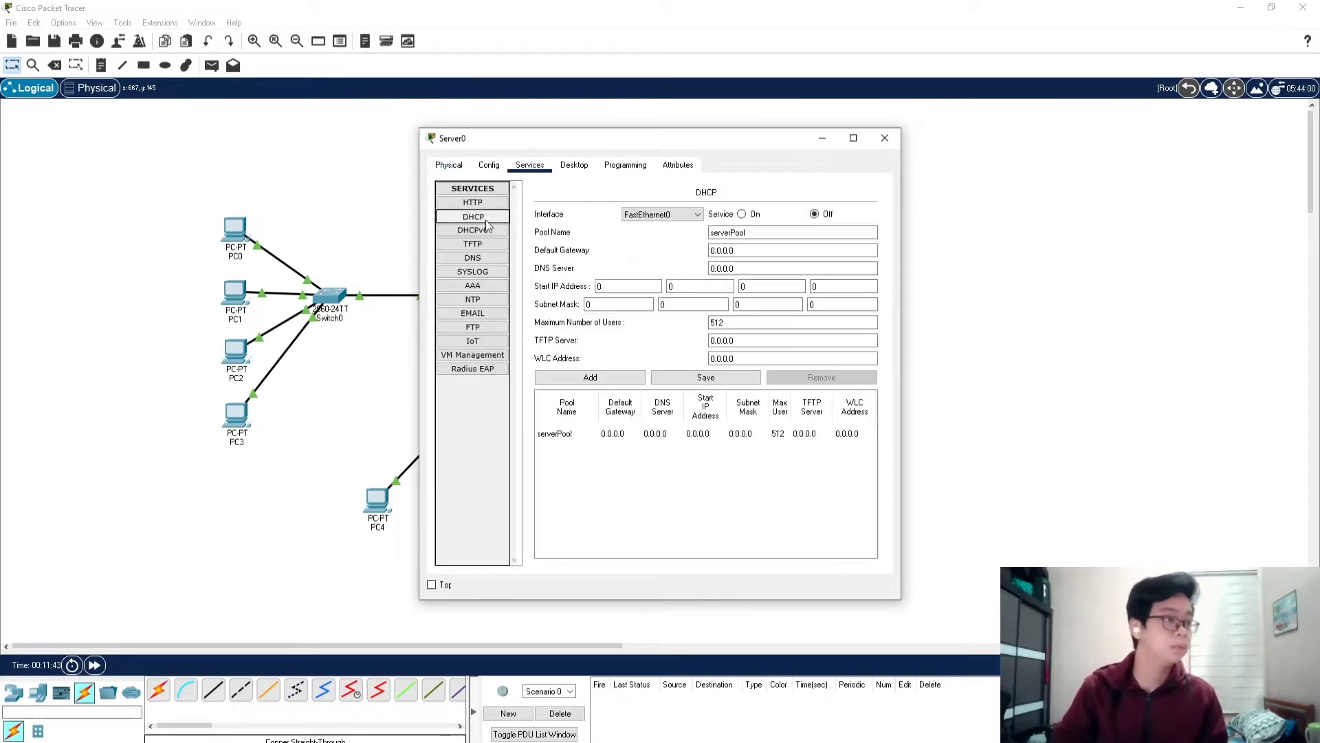
{"action": "left_click", "coordinate": [755, 215]}
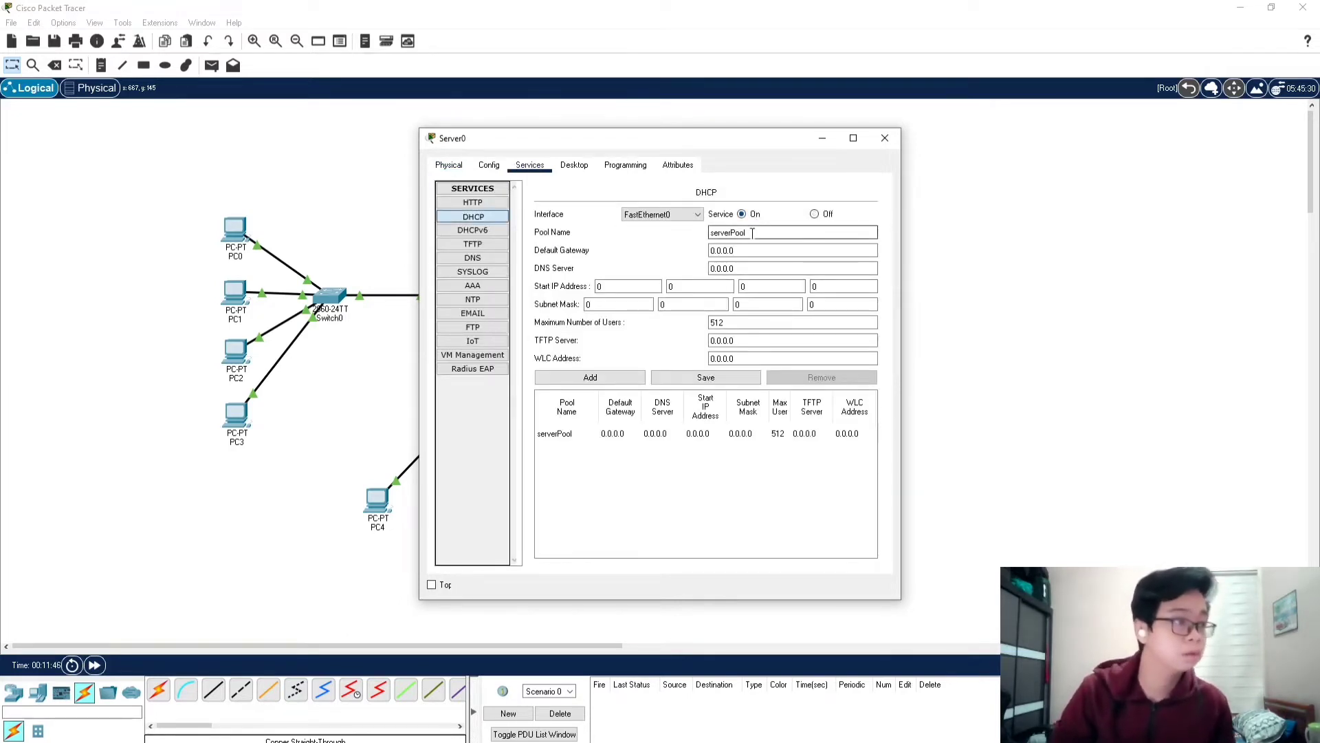
{"action": "left_click_drag", "start_coordinate": [753, 233], "coordinate": [676, 239]}
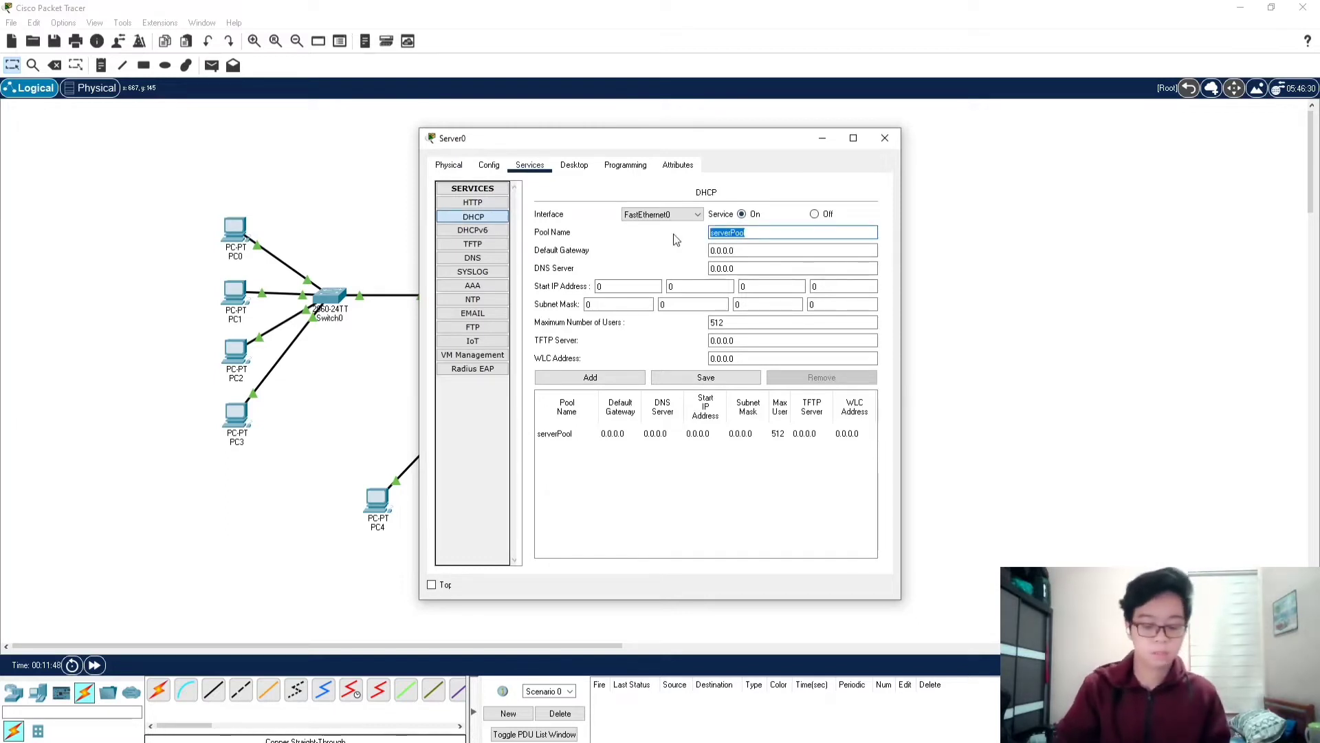
{"action": "type", "text": "Project"}
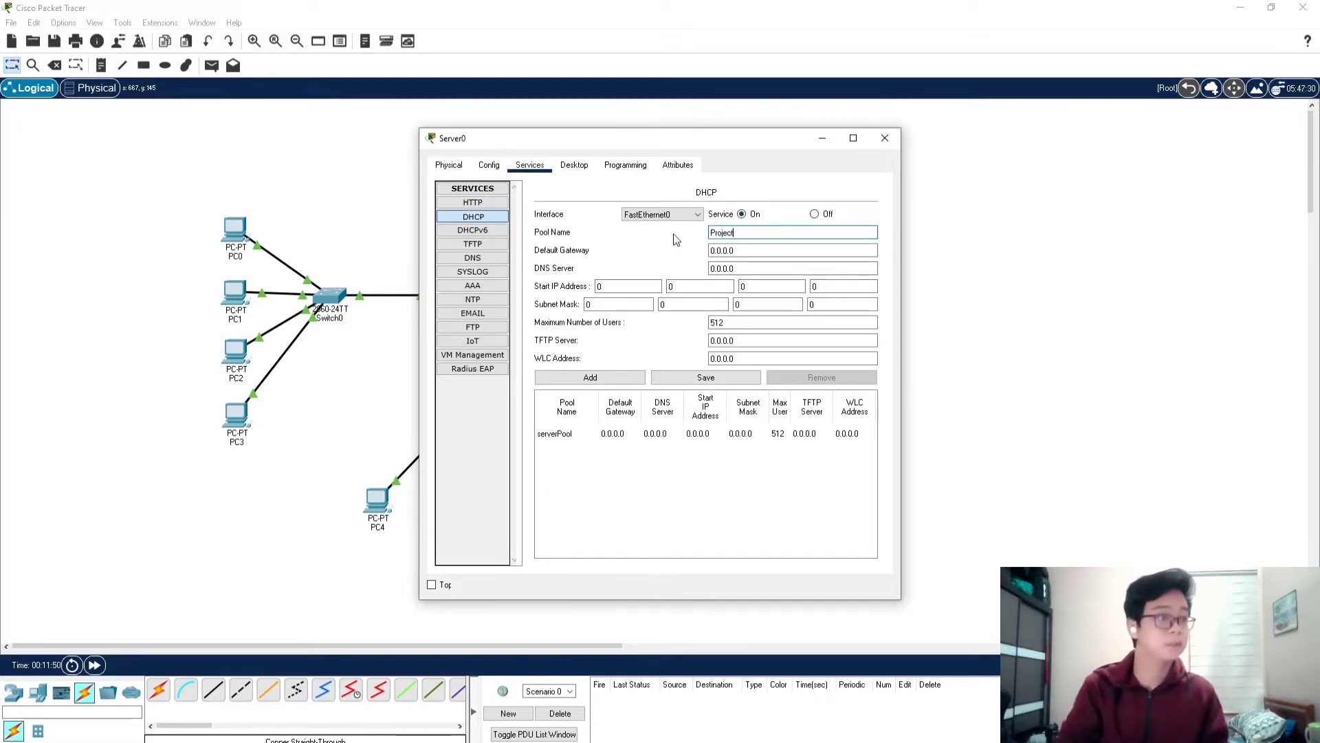
Set the default gateway of the Project DHCP pool to 192.168.10.1
{"action": "left_click_drag", "start_coordinate": [759, 253], "coordinate": [703, 268]}
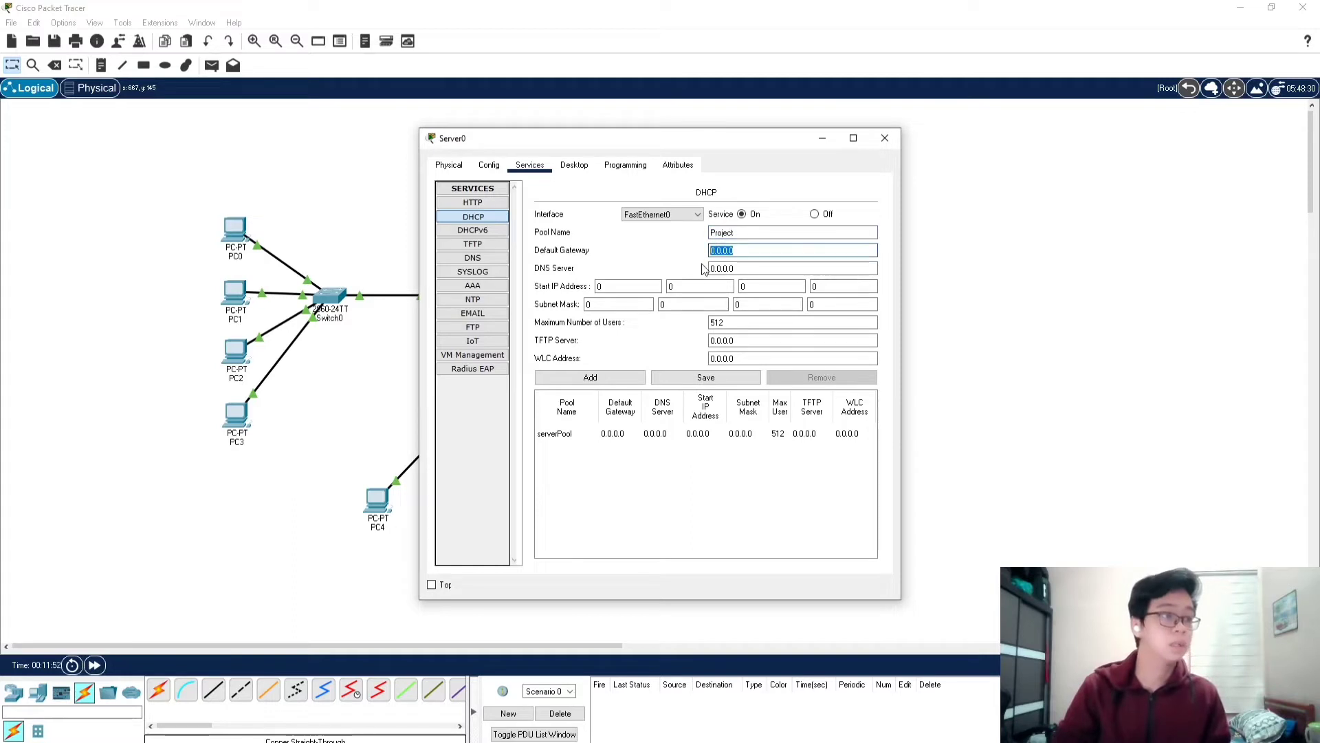
{"action": "type", "text": "1"}
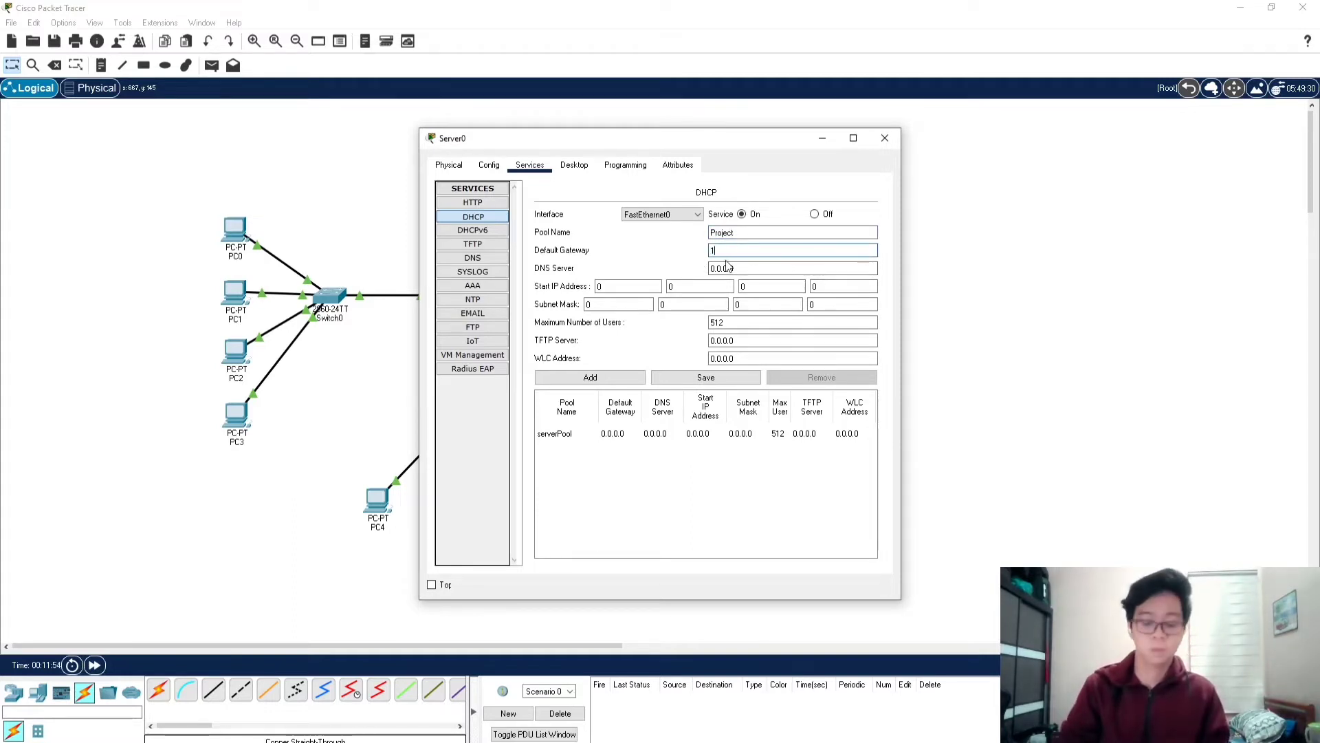
{"action": "type", "text": "92.168."}
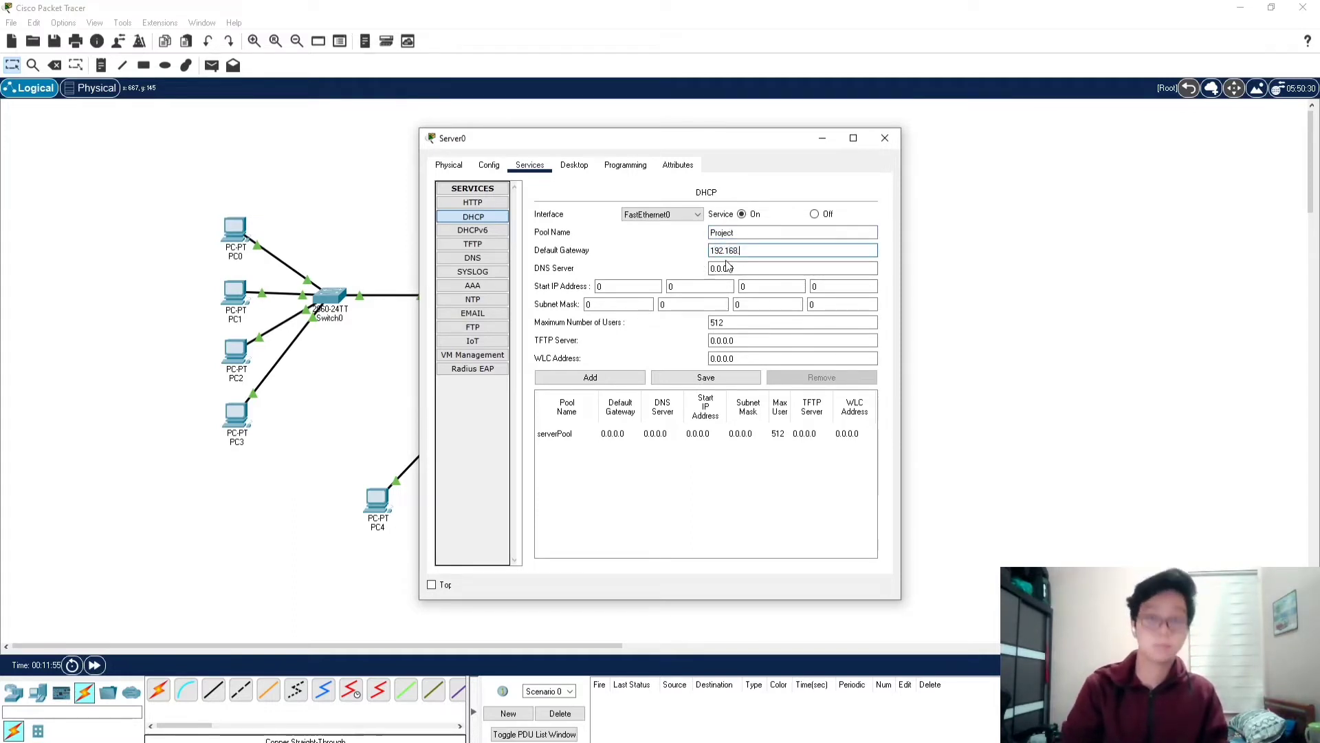
{"action": "type", "text": "10.1"}
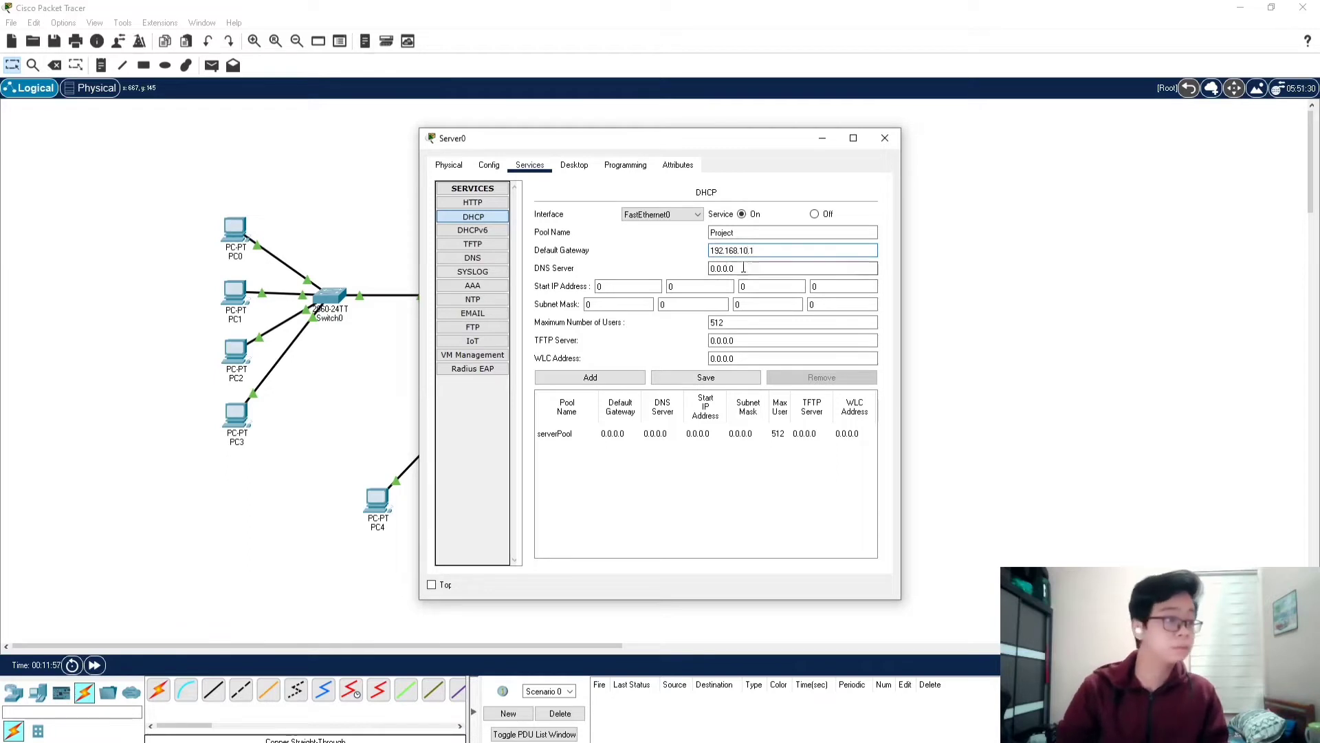
Set the start IP address of the Project DHCP pool to 192.168.1.0
{"action": "key", "text": "Tab"}
{"action": "key", "text": "Tab"}
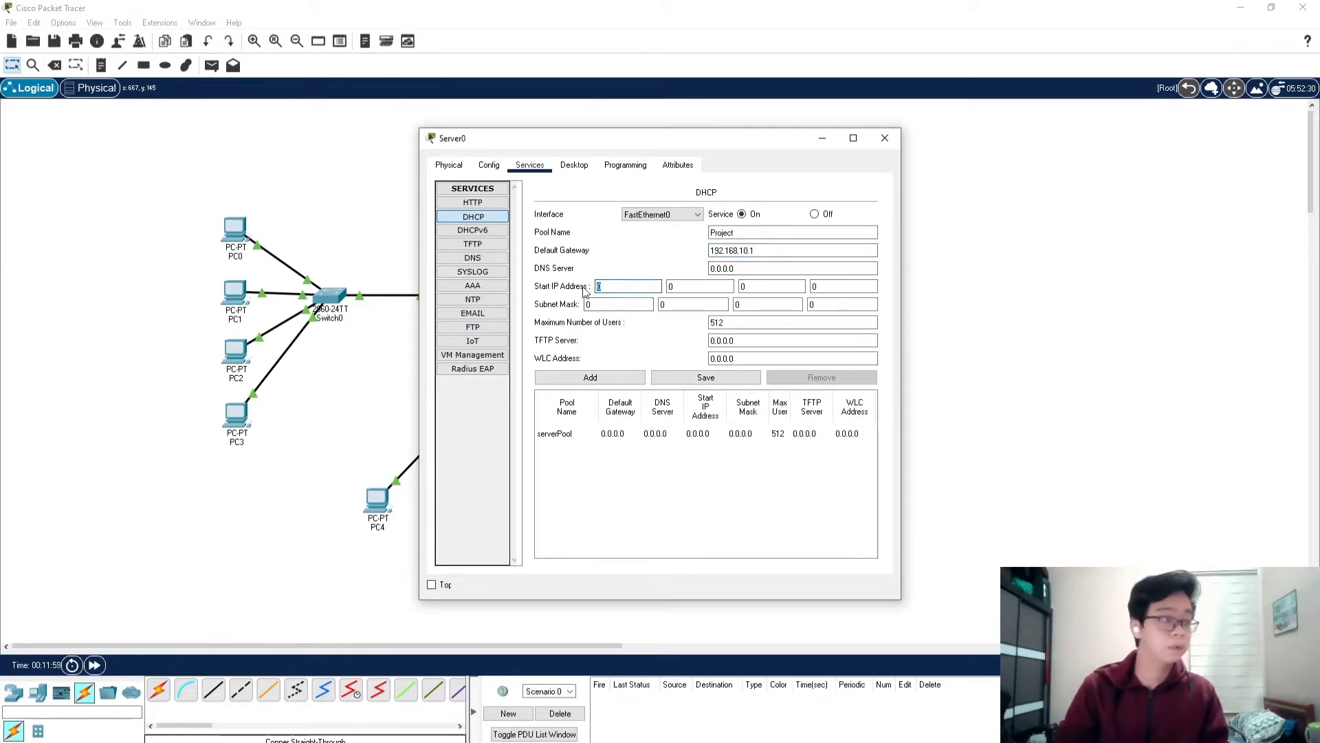
{"action": "type", "text": "192"}
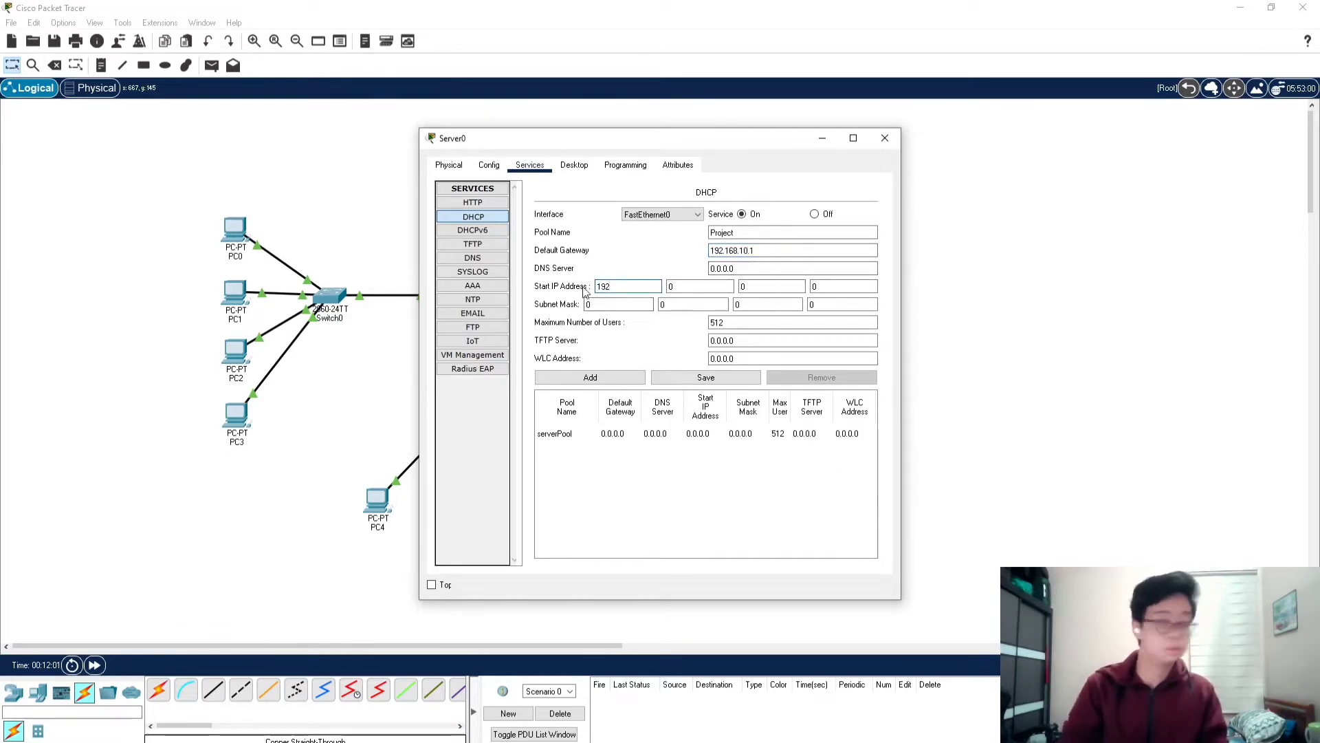
{"action": "left_click", "coordinate": [673, 286]}
{"action": "type", "text": "168"}
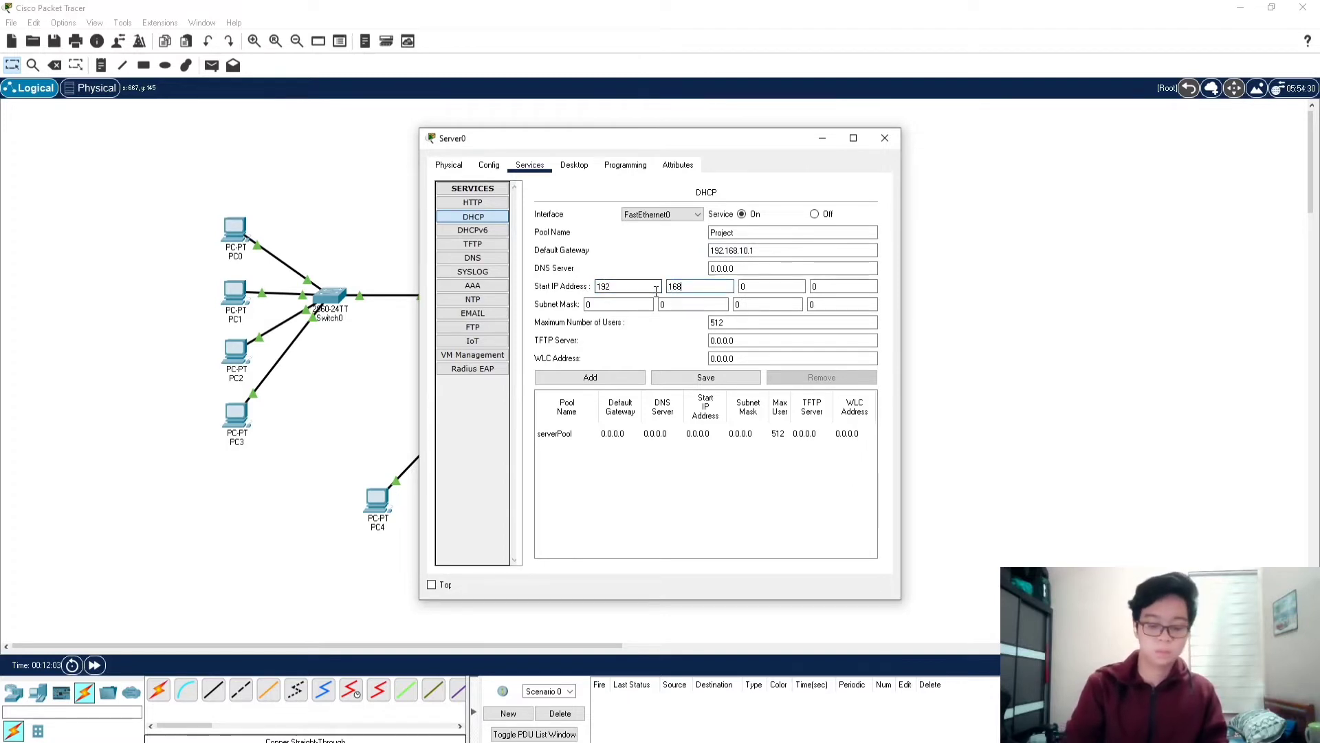
{"action": "left_click", "coordinate": [768, 285]}
{"action": "double_click", "coordinate": [768, 285]}
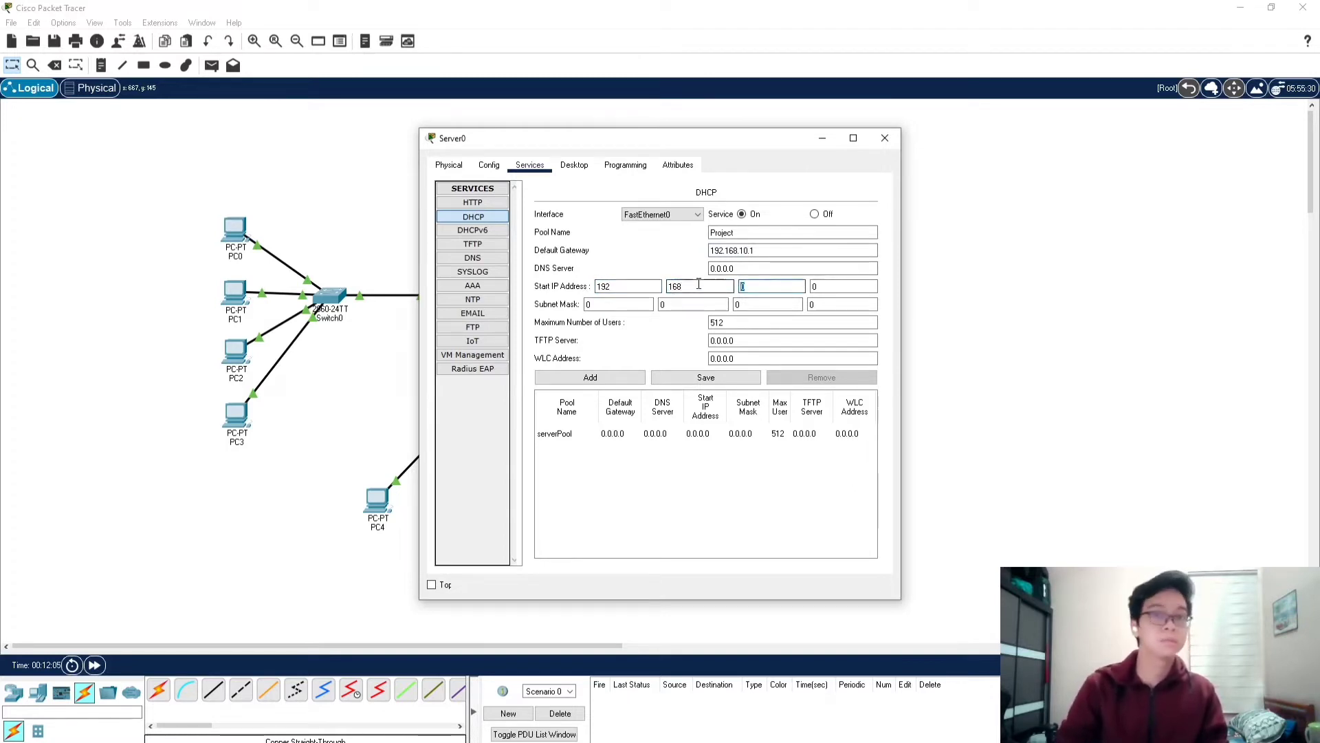
{"action": "type", "text": "1"}
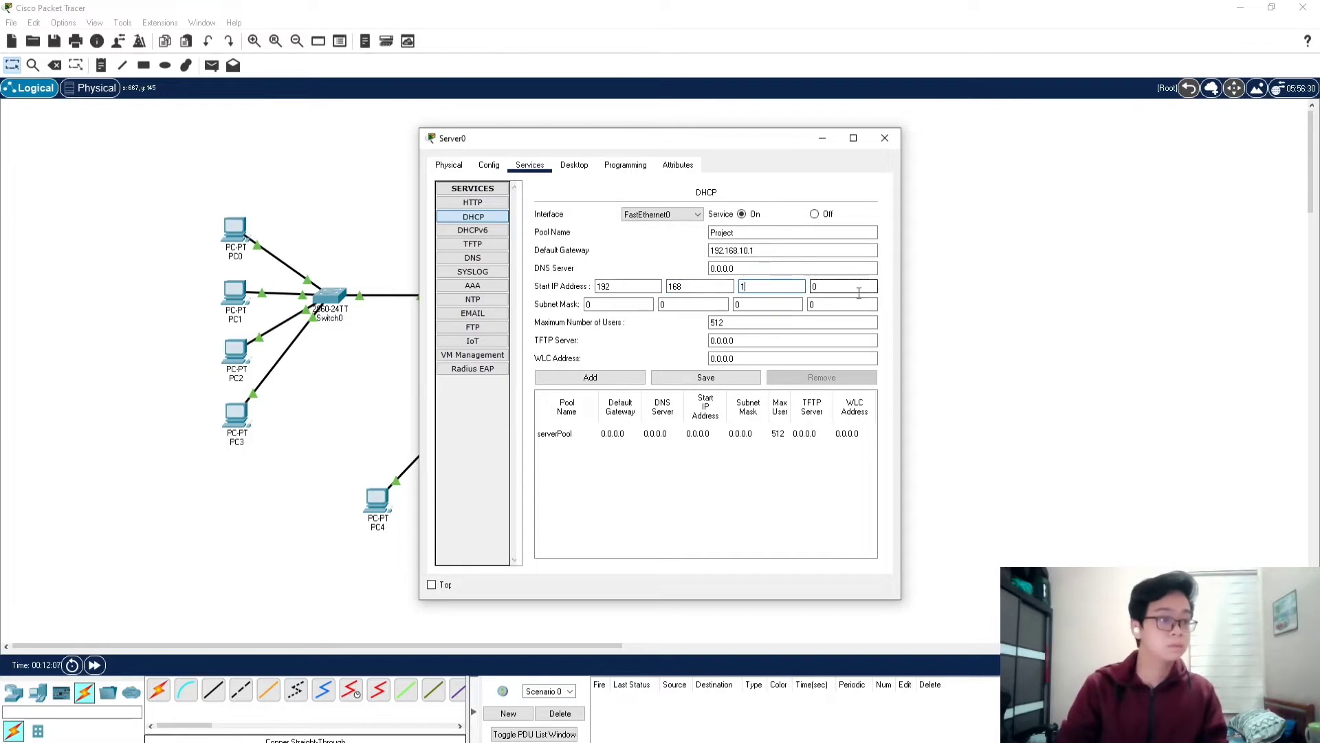
Set the pool's subnet mask to 255.255.255.0 and add the Project pool to the server's DHCP pools
{"action": "left_click", "coordinate": [609, 306]}
{"action": "double_click", "coordinate": [608, 306]}
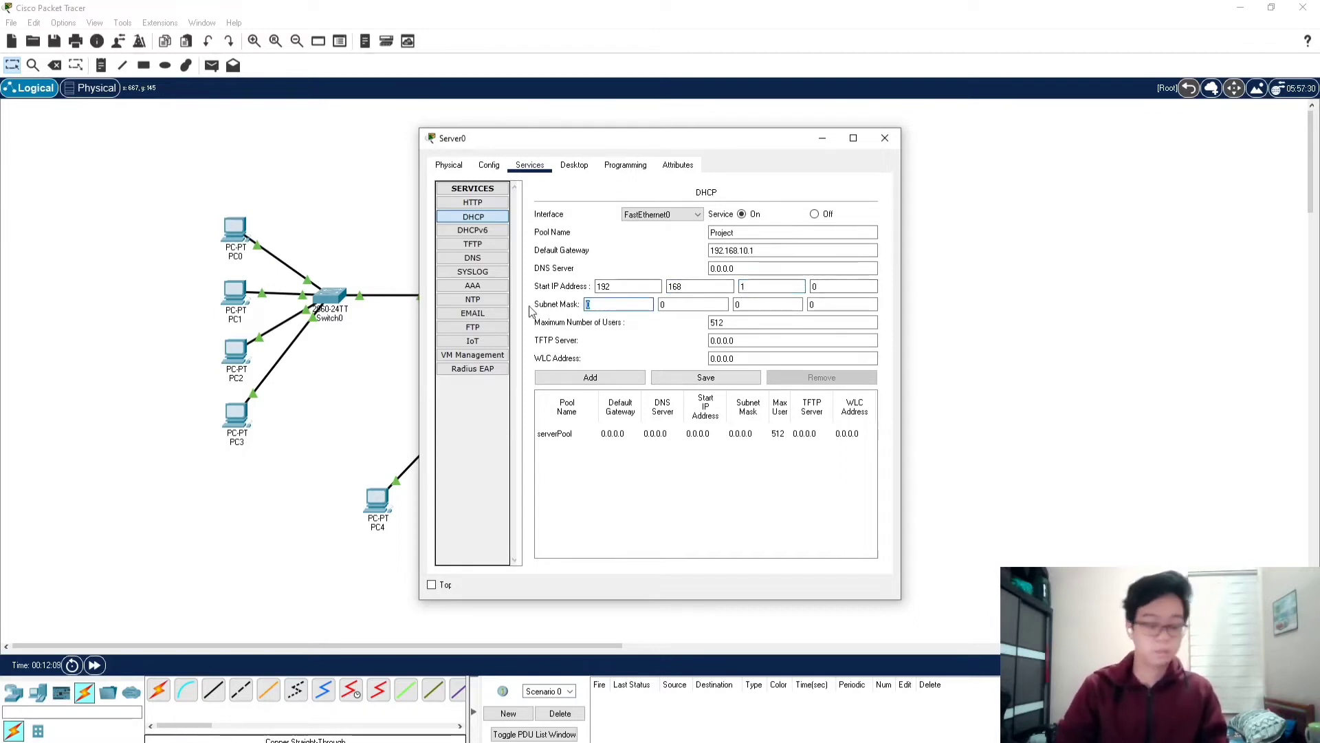
{"action": "type", "text": "255"}
{"action": "double_click", "coordinate": [691, 304]}
{"action": "type", "text": "25"}
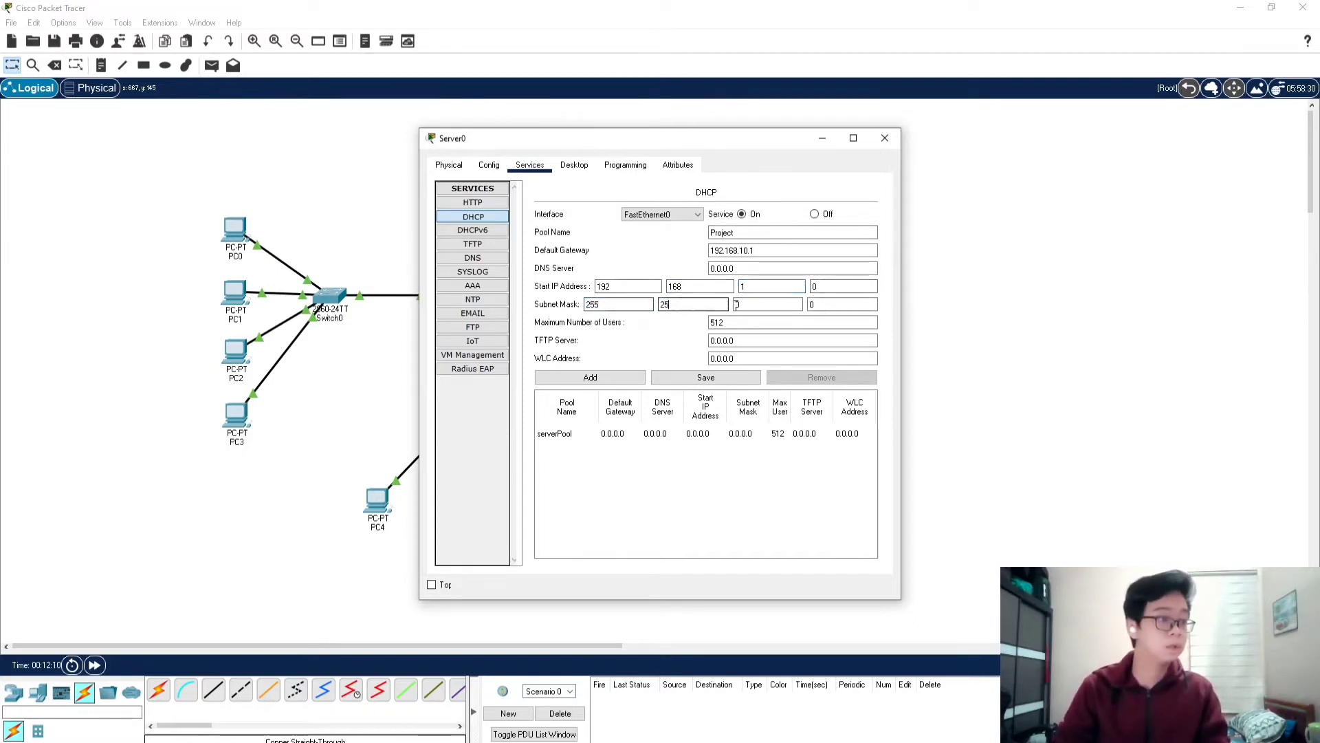
{"action": "type", "text": "5"}
{"action": "double_click", "coordinate": [736, 304]}
{"action": "type", "text": "255"}
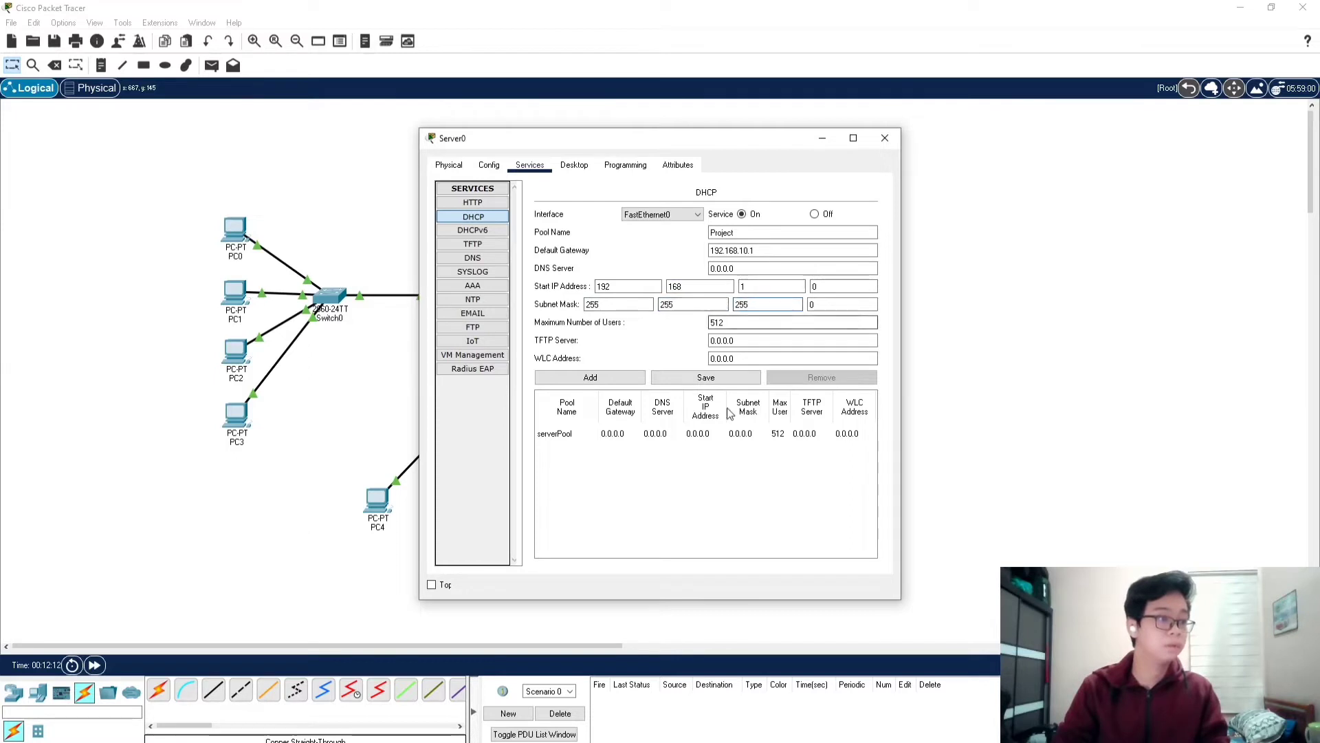
{"action": "left_click", "coordinate": [608, 378]}
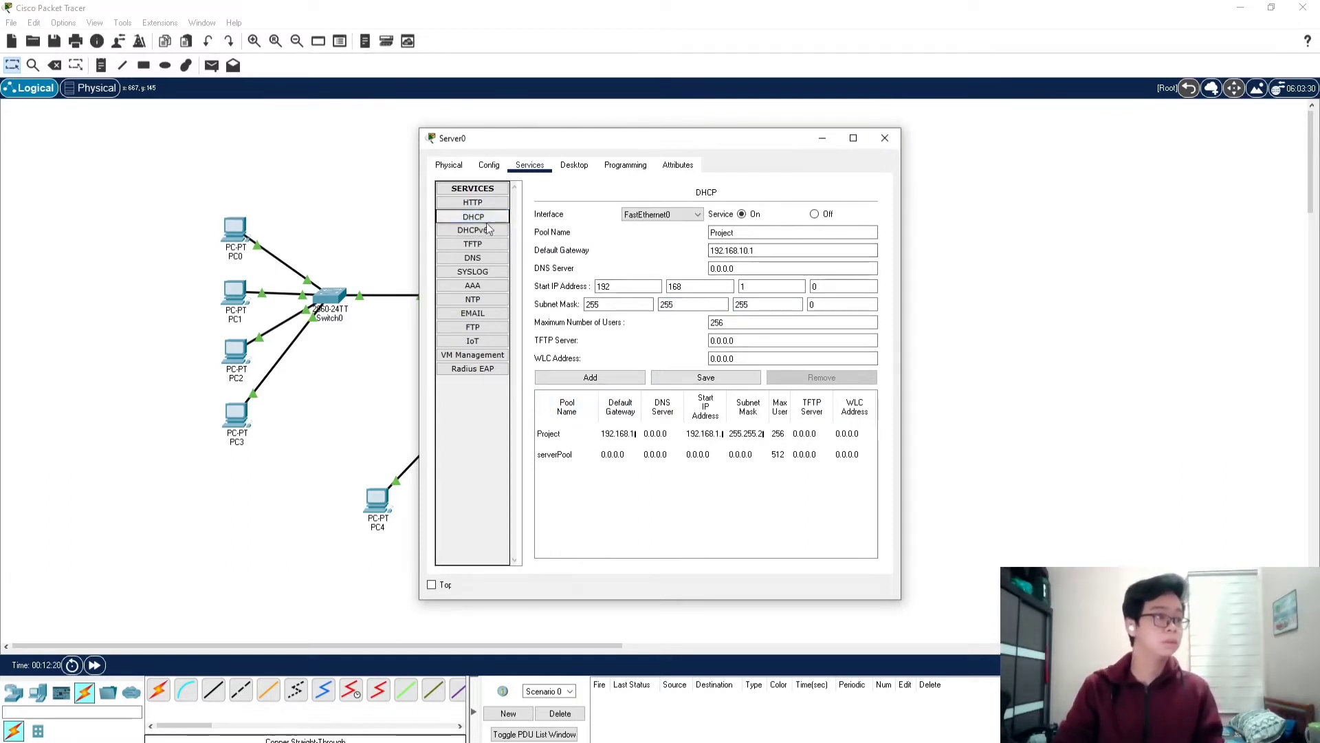
Give Server0 the static IPv4 address 192.168.1.1 with subnet mask 255.255.255.0 in its IP configuration
{"action": "left_click", "coordinate": [575, 167]}
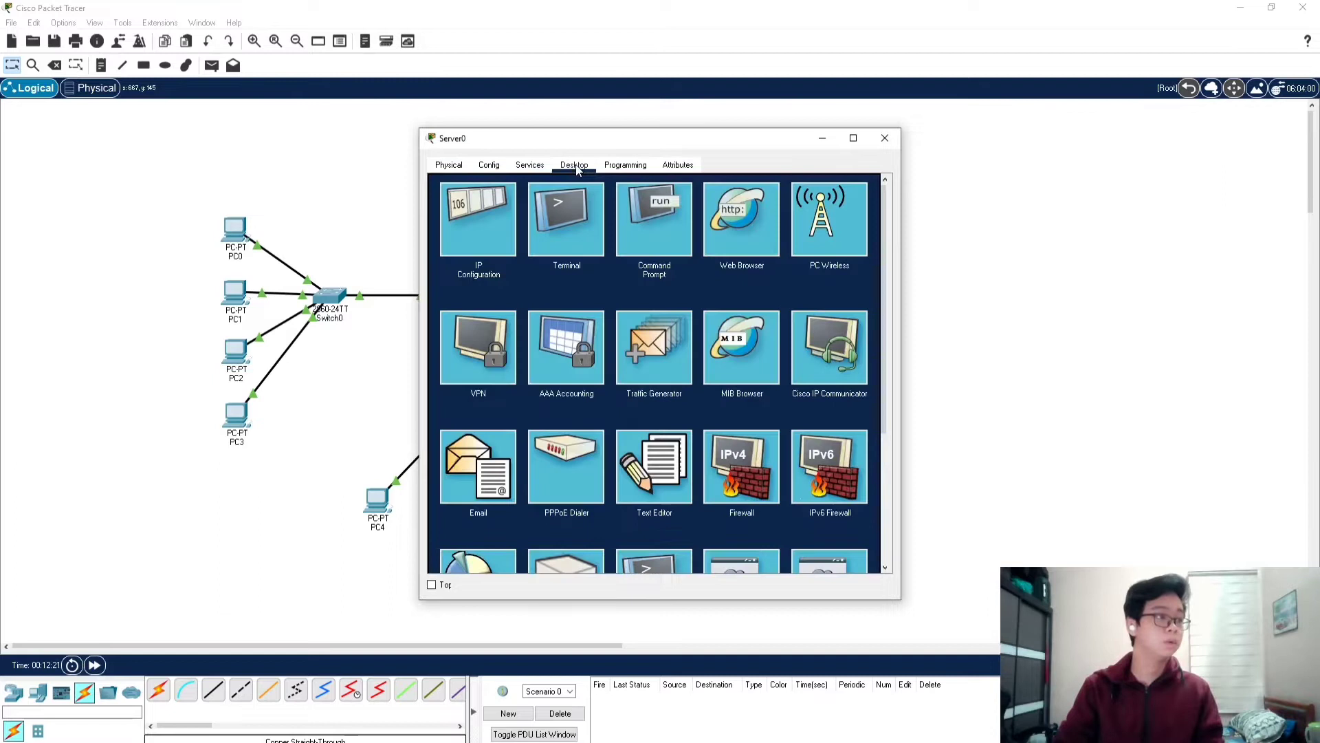
{"action": "left_click", "coordinate": [480, 238]}
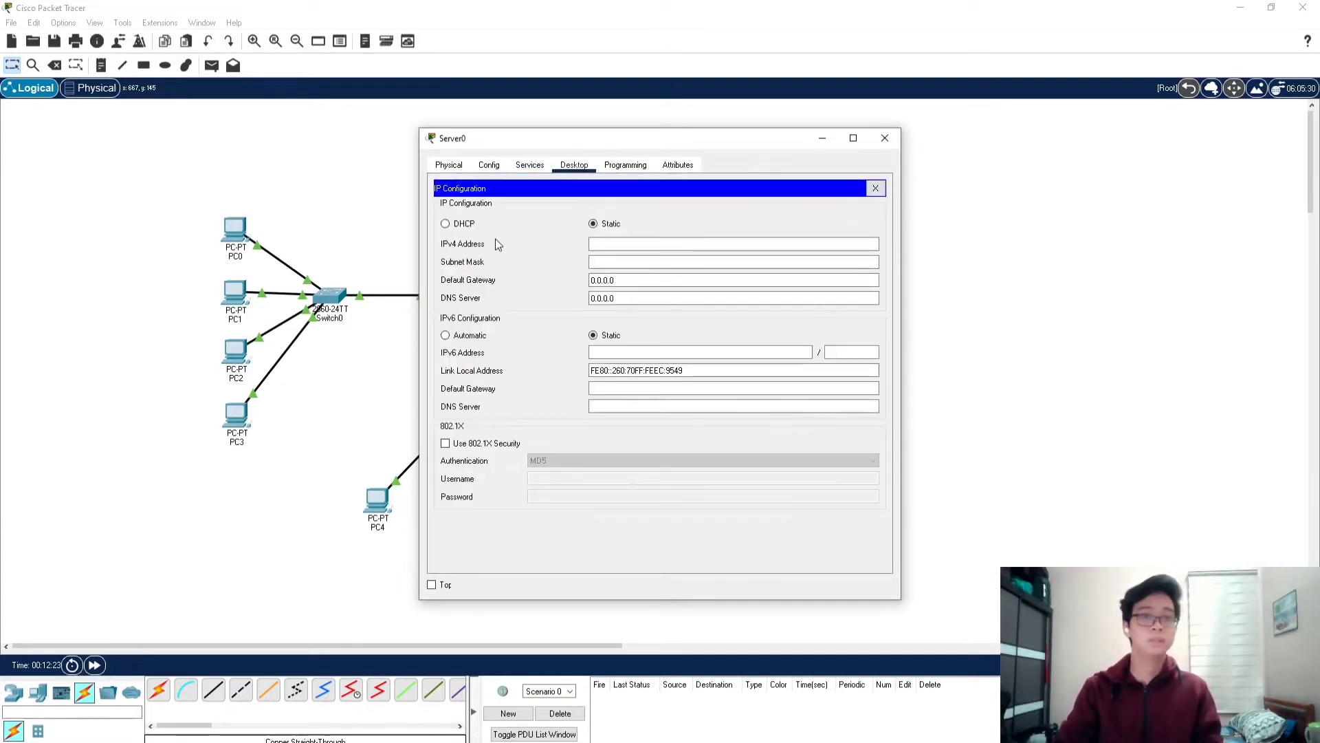
{"action": "left_click", "coordinate": [612, 244]}
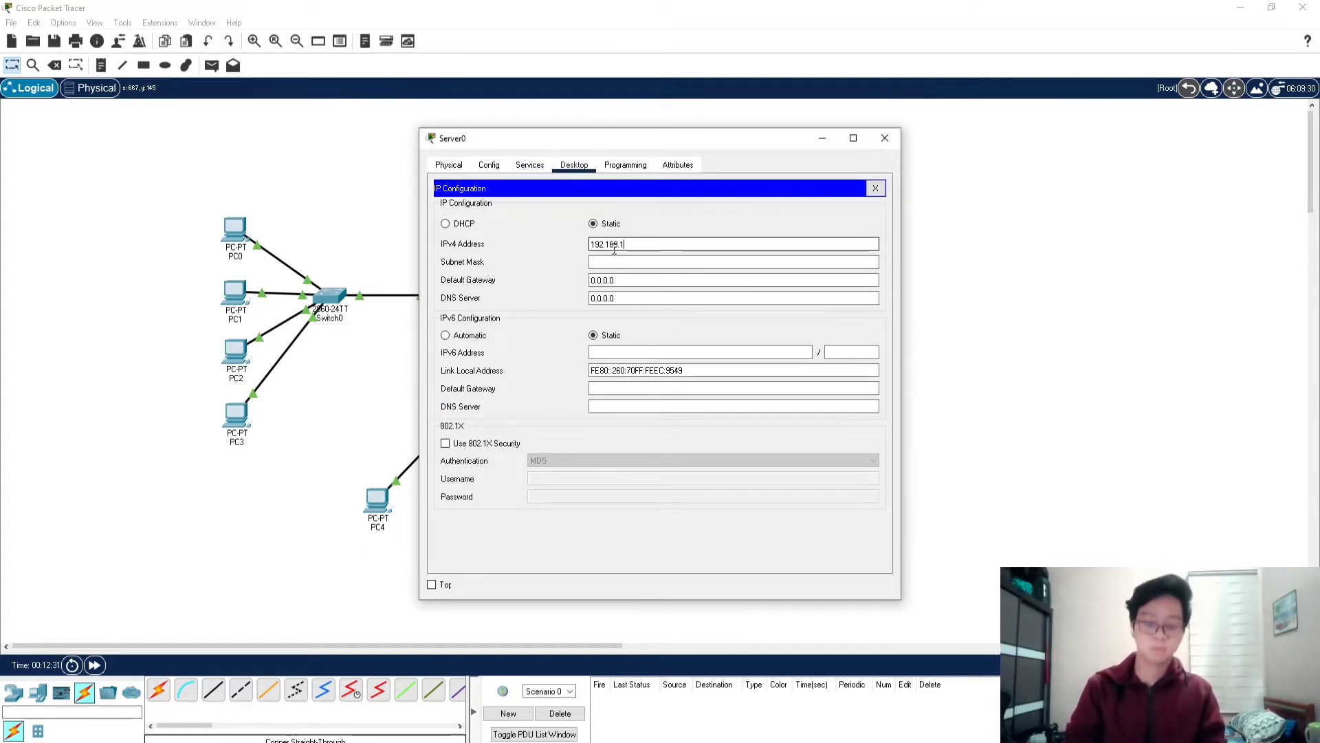
{"action": "type", "text": ".1"}
{"action": "key", "text": "Tab"}
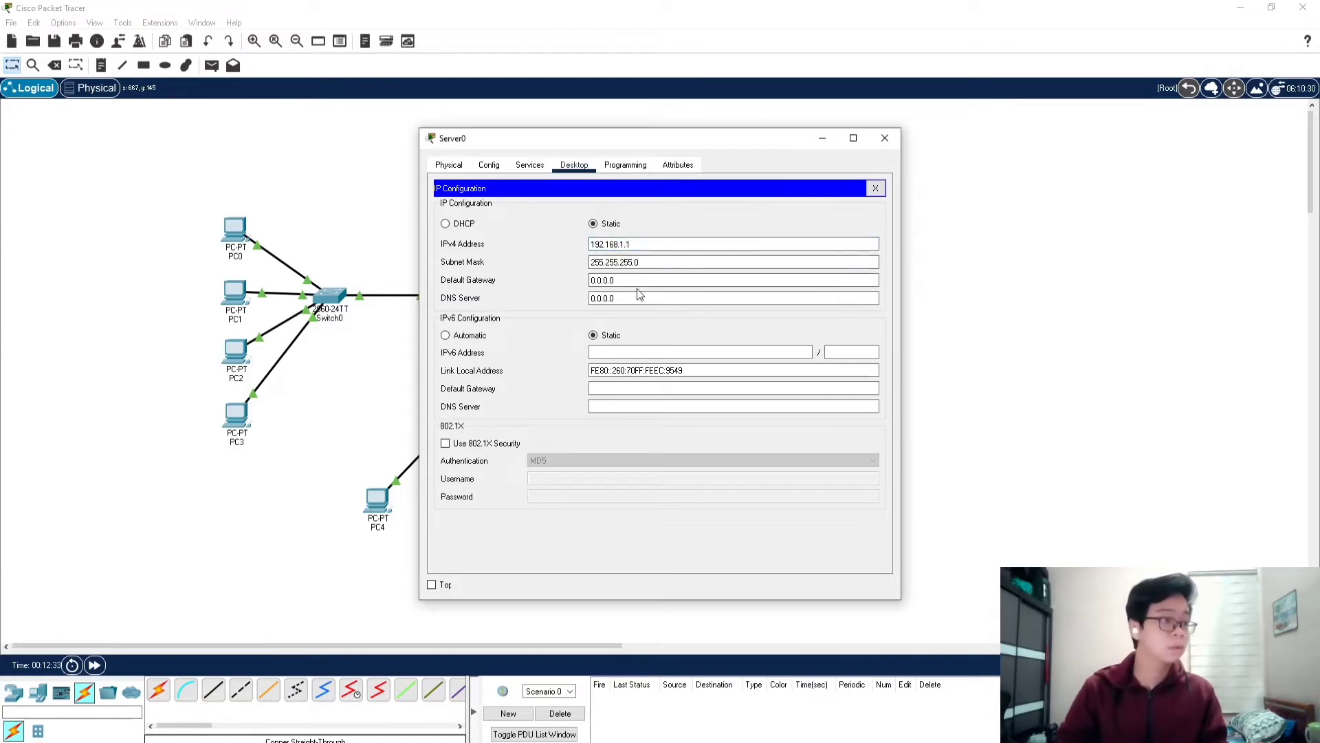
Set Server0's IPv4 default gateway to 192.168.10.1
{"action": "key", "text": "Tab"}
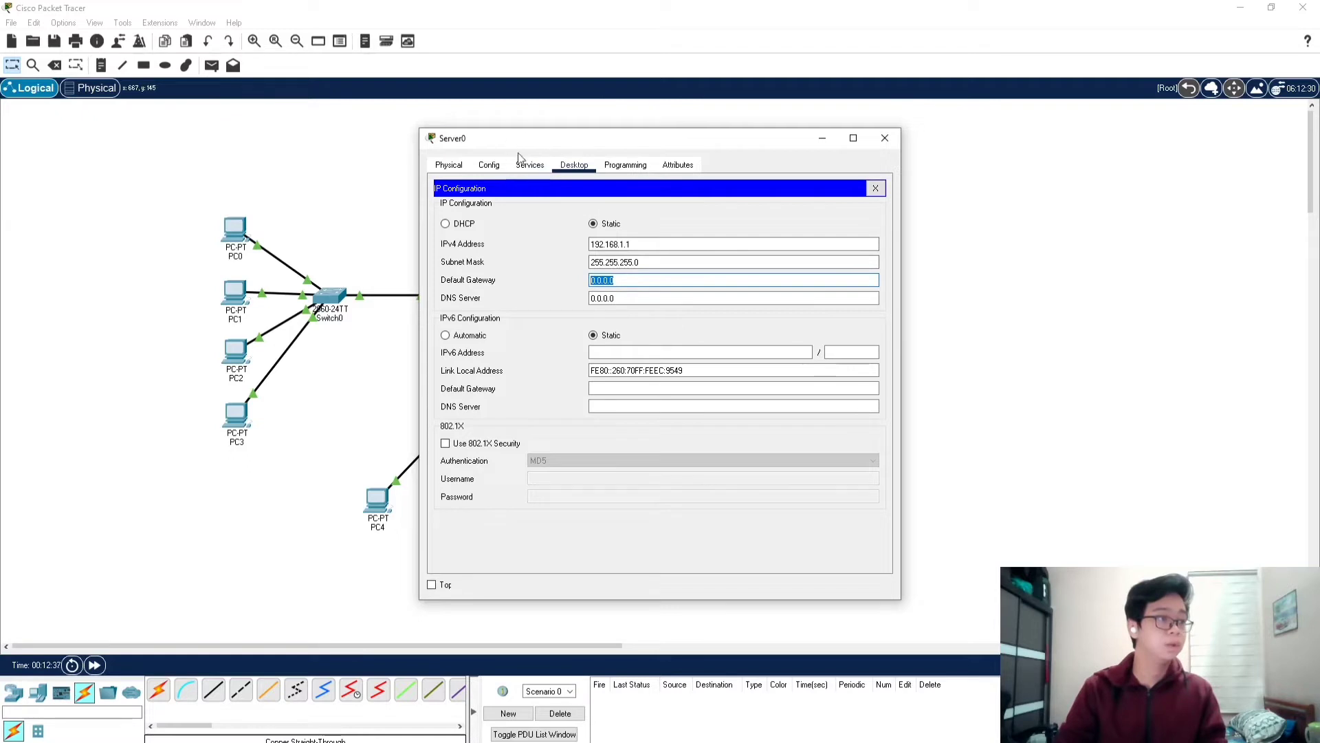
{"action": "type", "text": "192"}
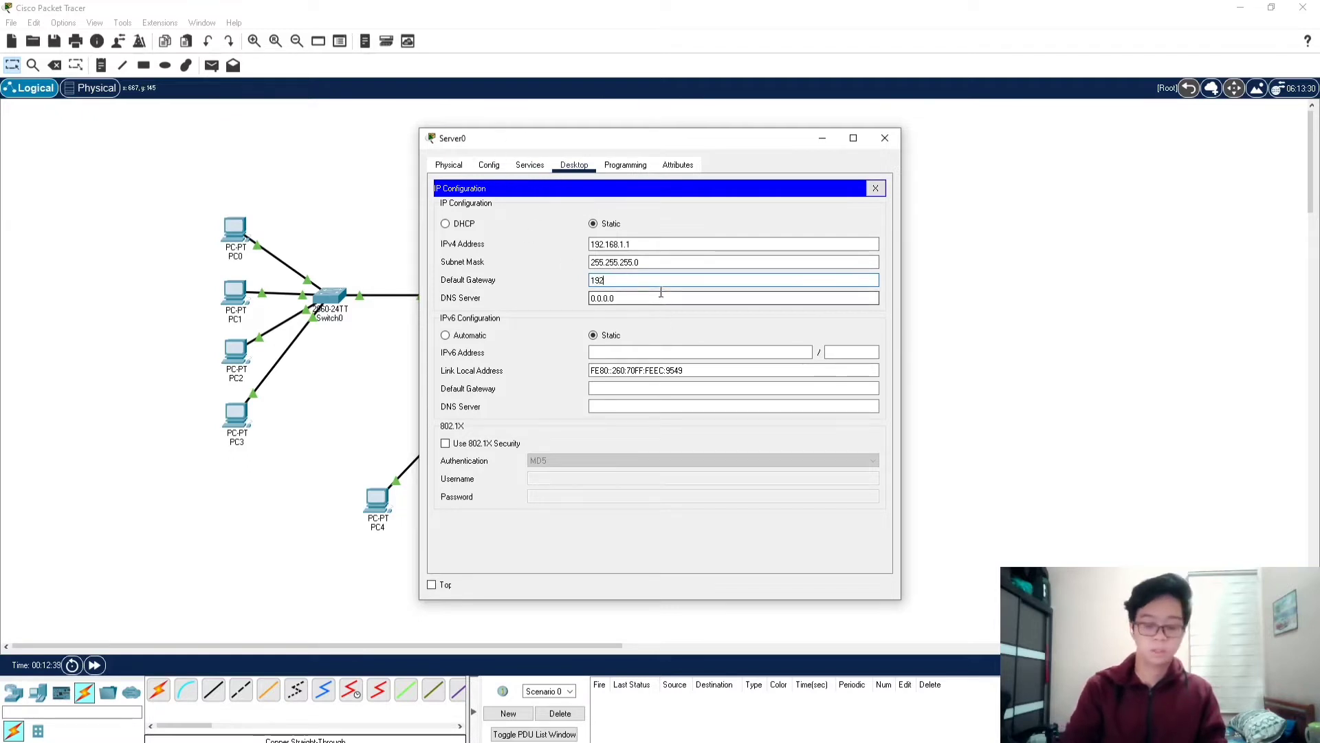
{"action": "type", "text": ".168.1"}
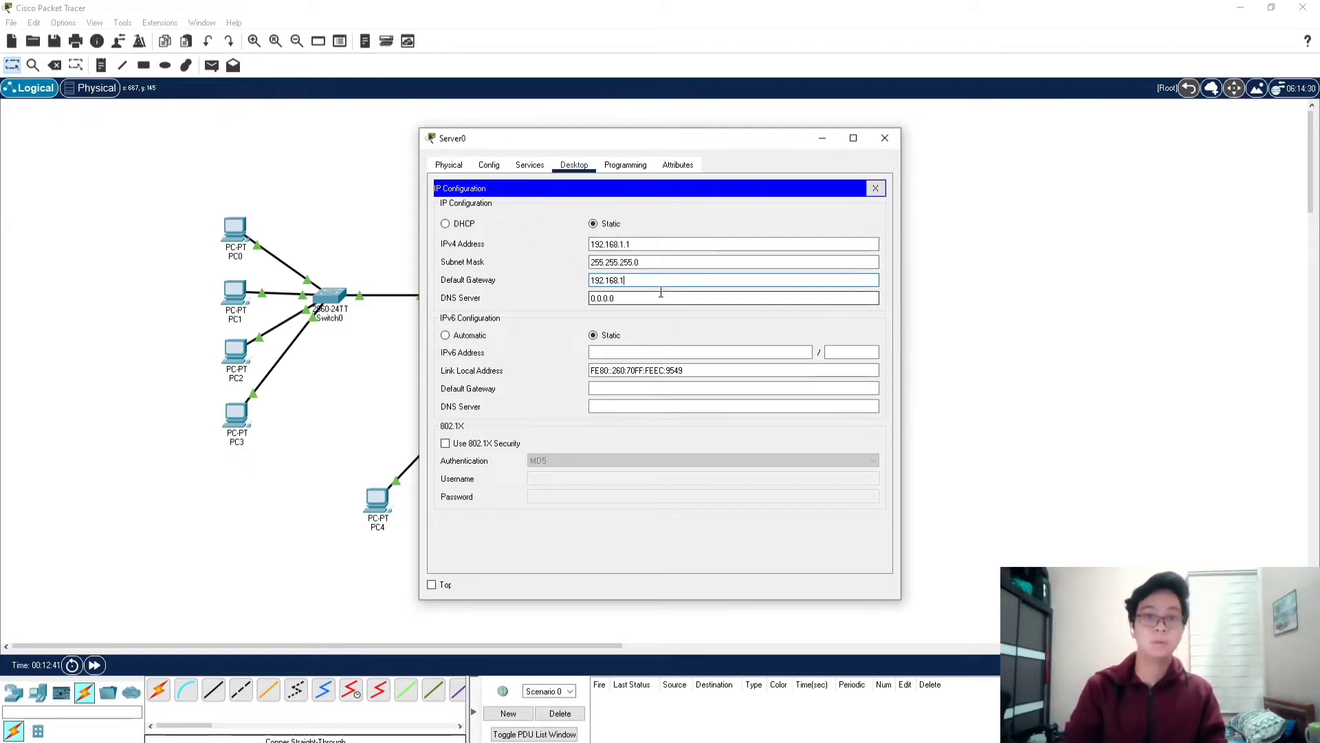
{"action": "type", "text": "0.1"}
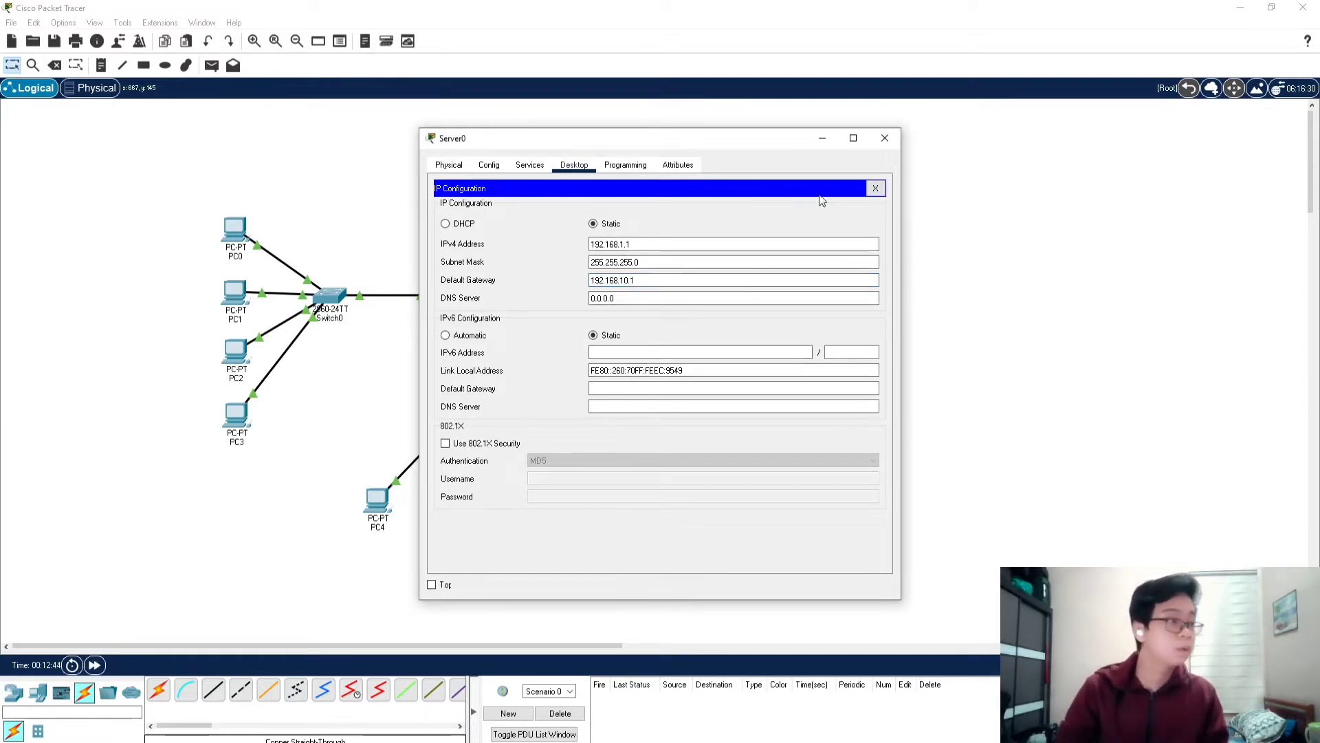
Close Server0's window and switch PC0's IPv4 configuration on FastEthernet0 to DHCP
{"action": "left_click", "coordinate": [885, 137]}
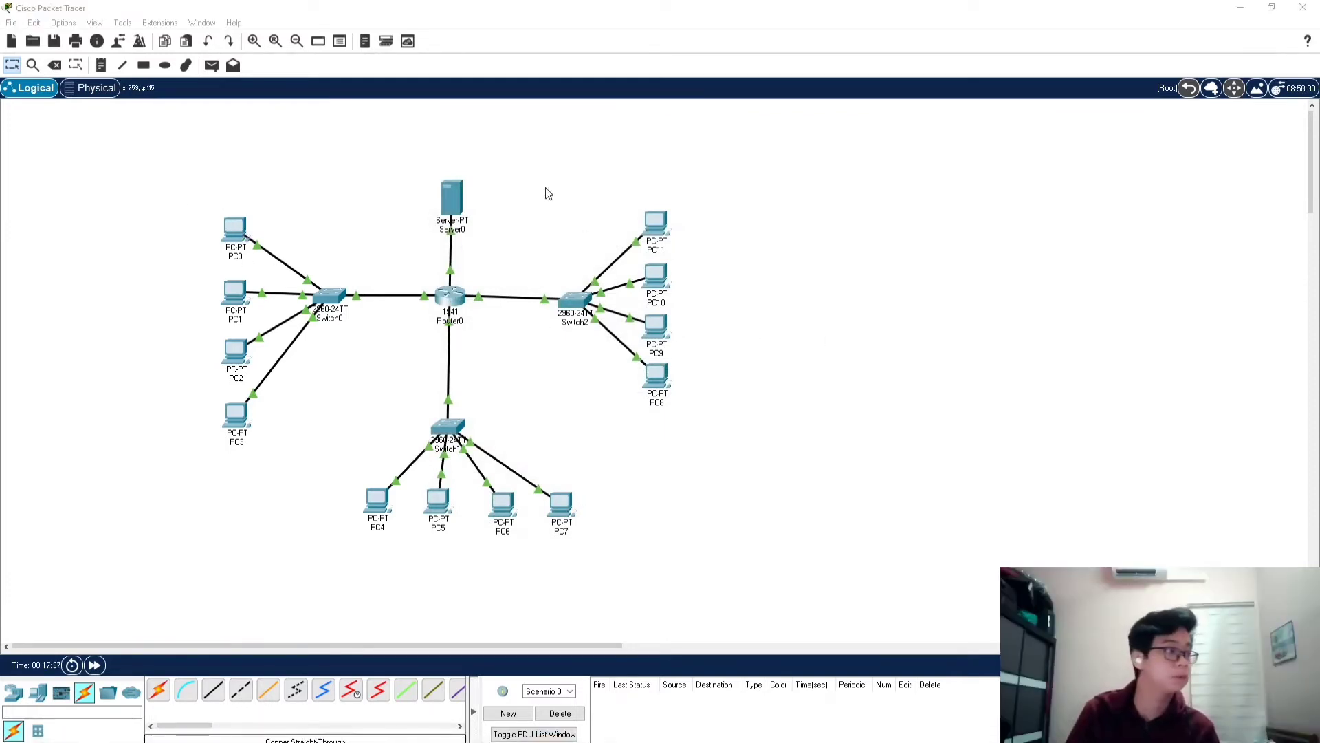
{"action": "left_click", "coordinate": [245, 235]}
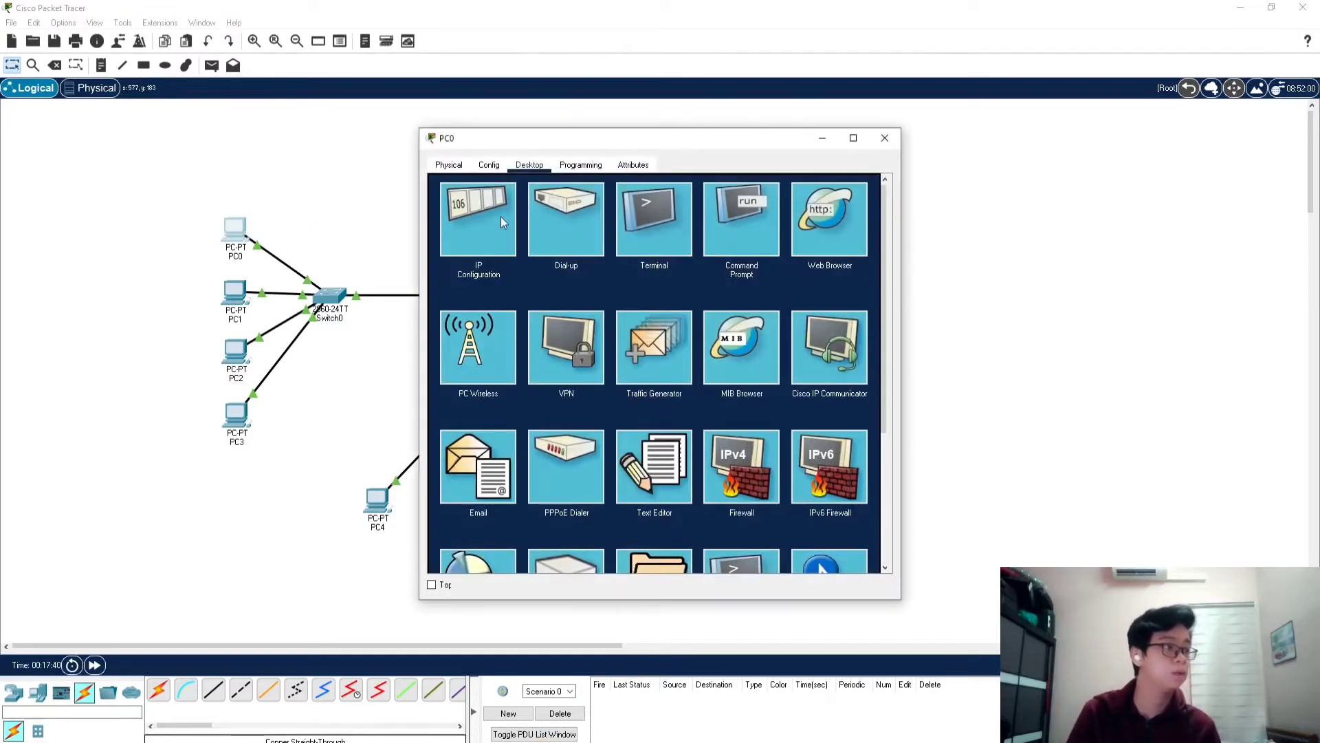
{"action": "left_click", "coordinate": [501, 218]}
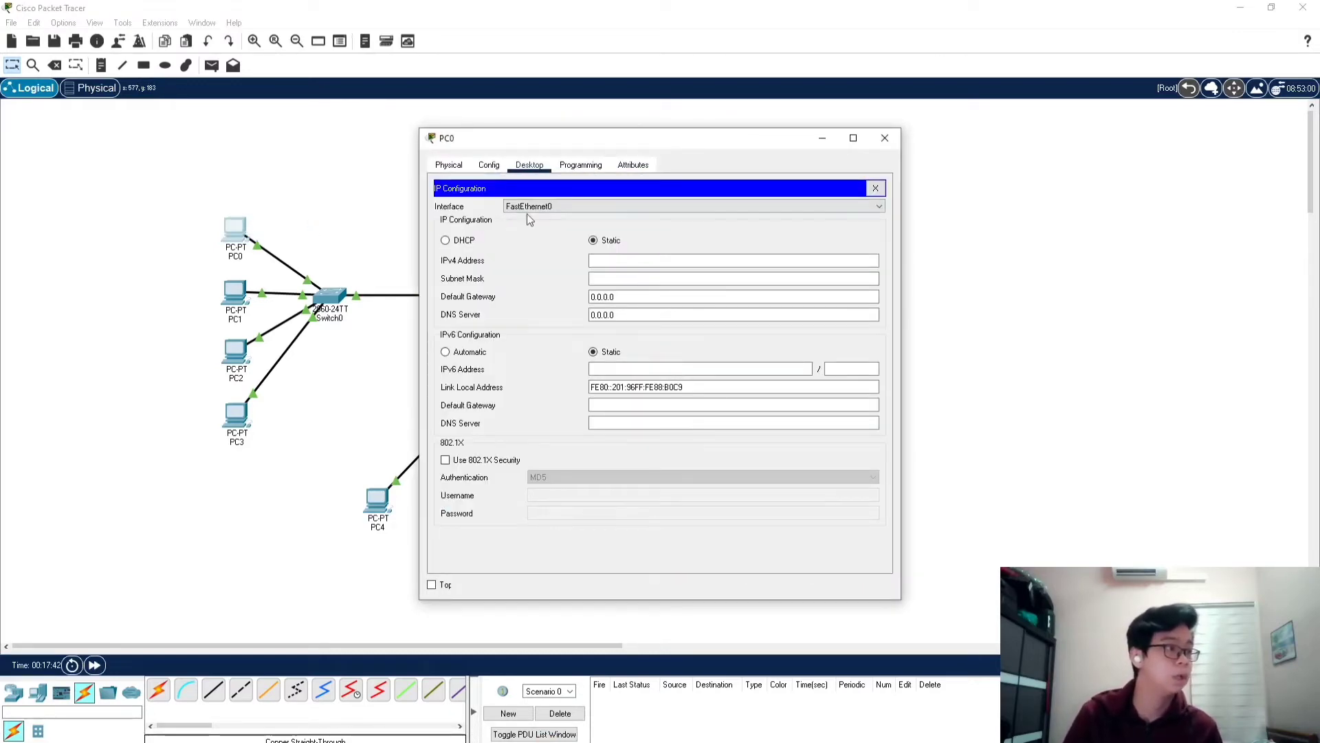
{"action": "left_click", "coordinate": [456, 242]}
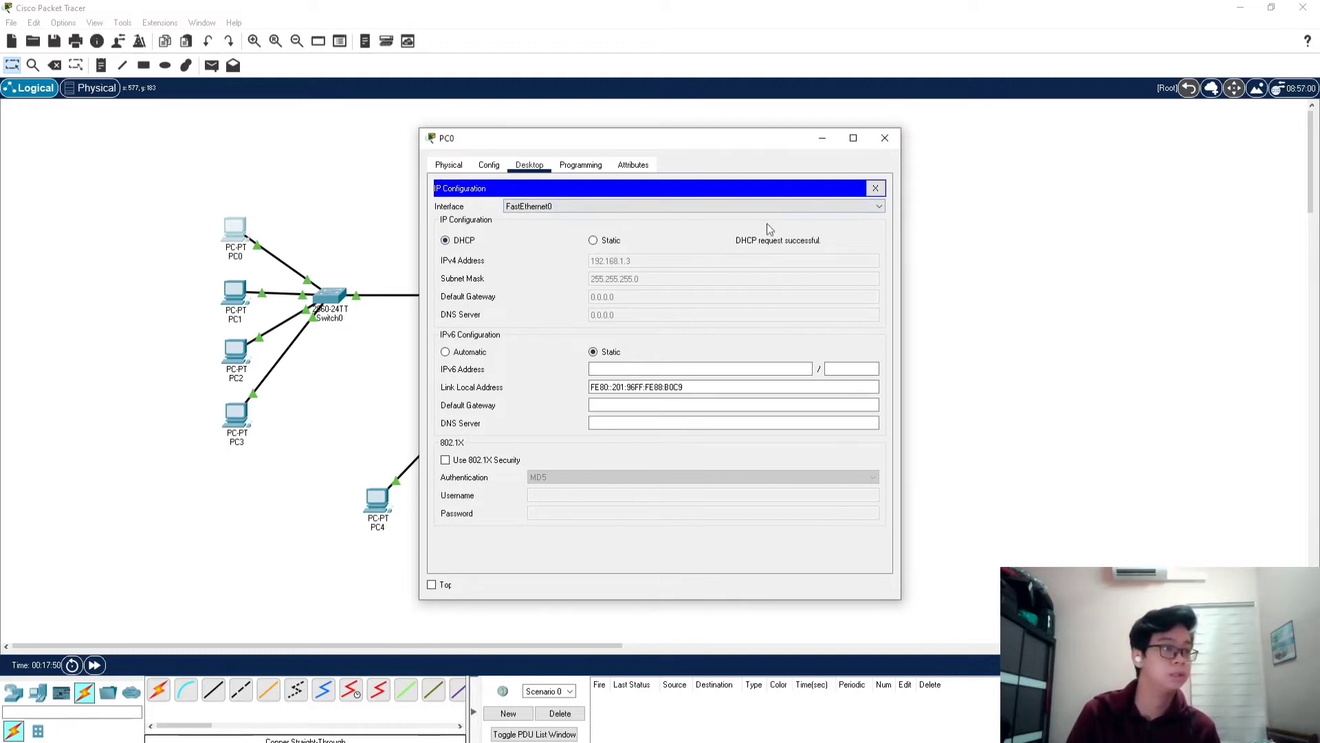
{"action": "left_click", "coordinate": [879, 139]}
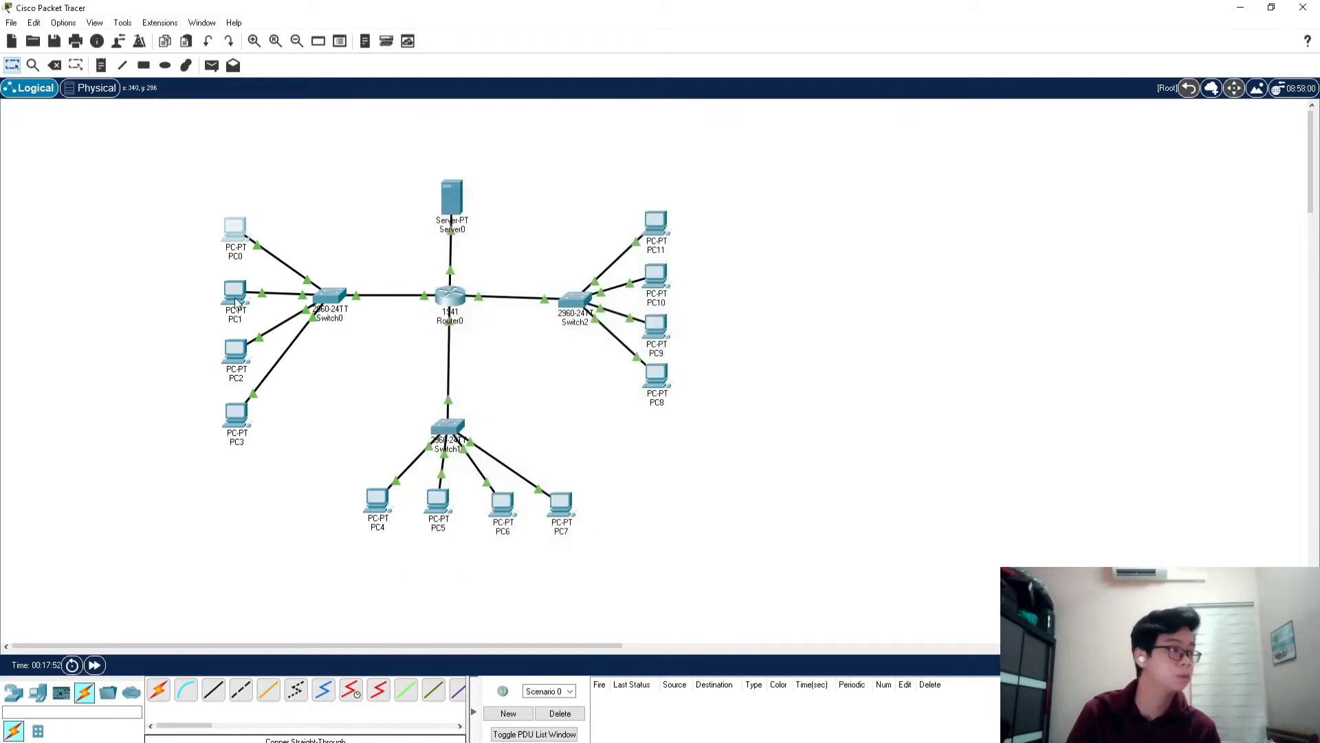
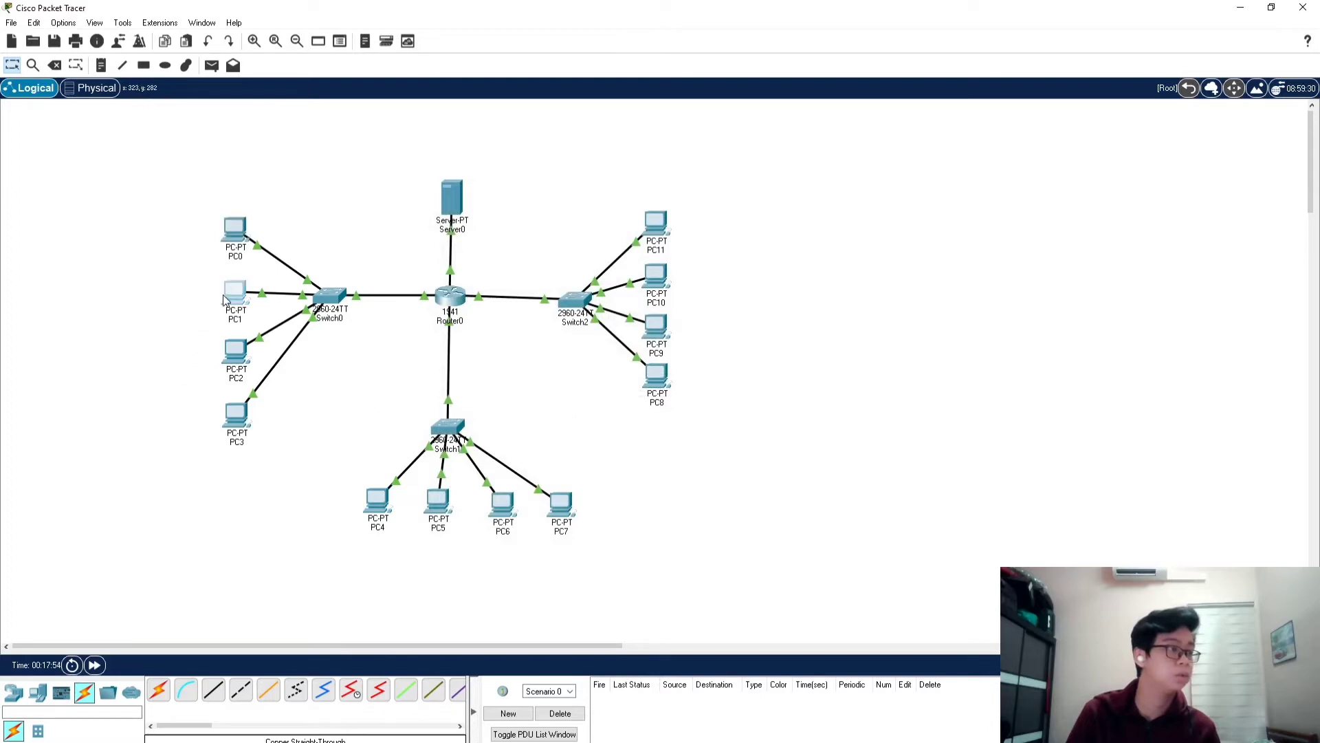
Switch the IPv4 configuration of PC1 and PC2 to DHCP
{"action": "left_click", "coordinate": [503, 234]}
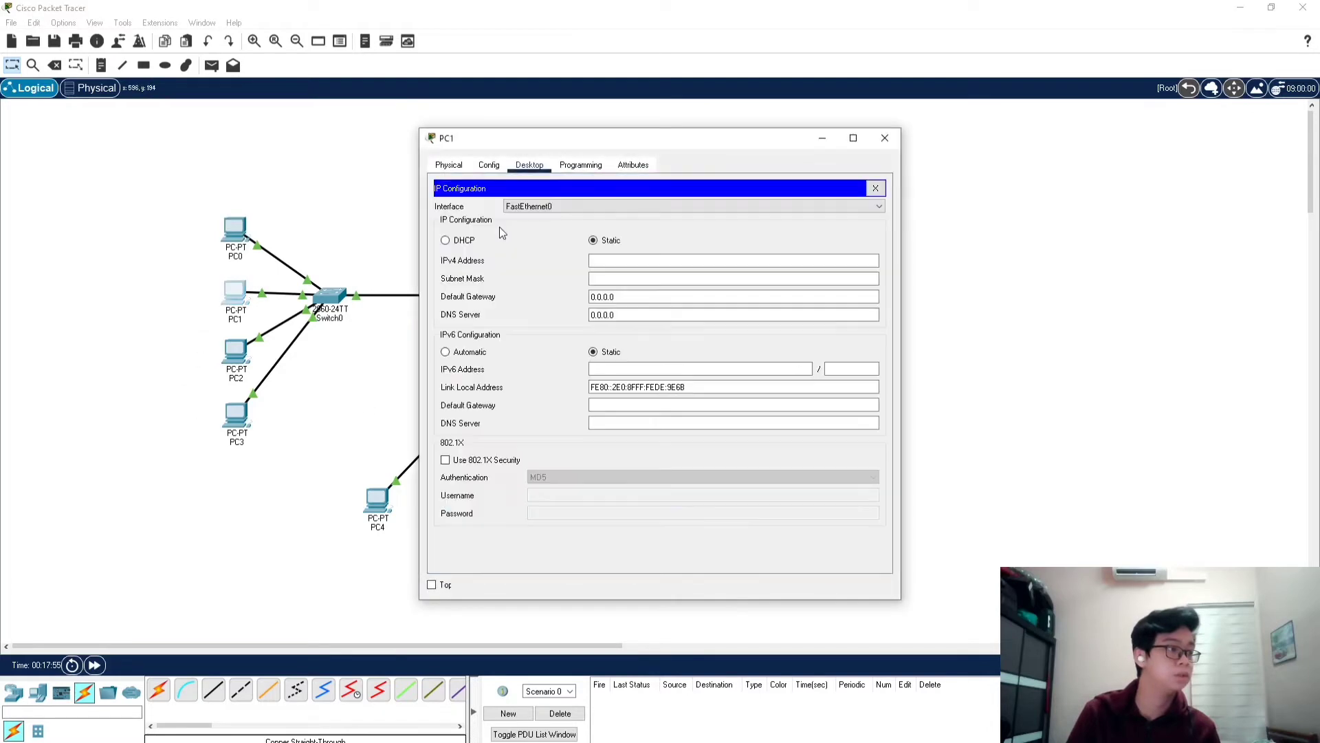
{"action": "left_click", "coordinate": [446, 240]}
{"action": "left_click", "coordinate": [886, 138]}
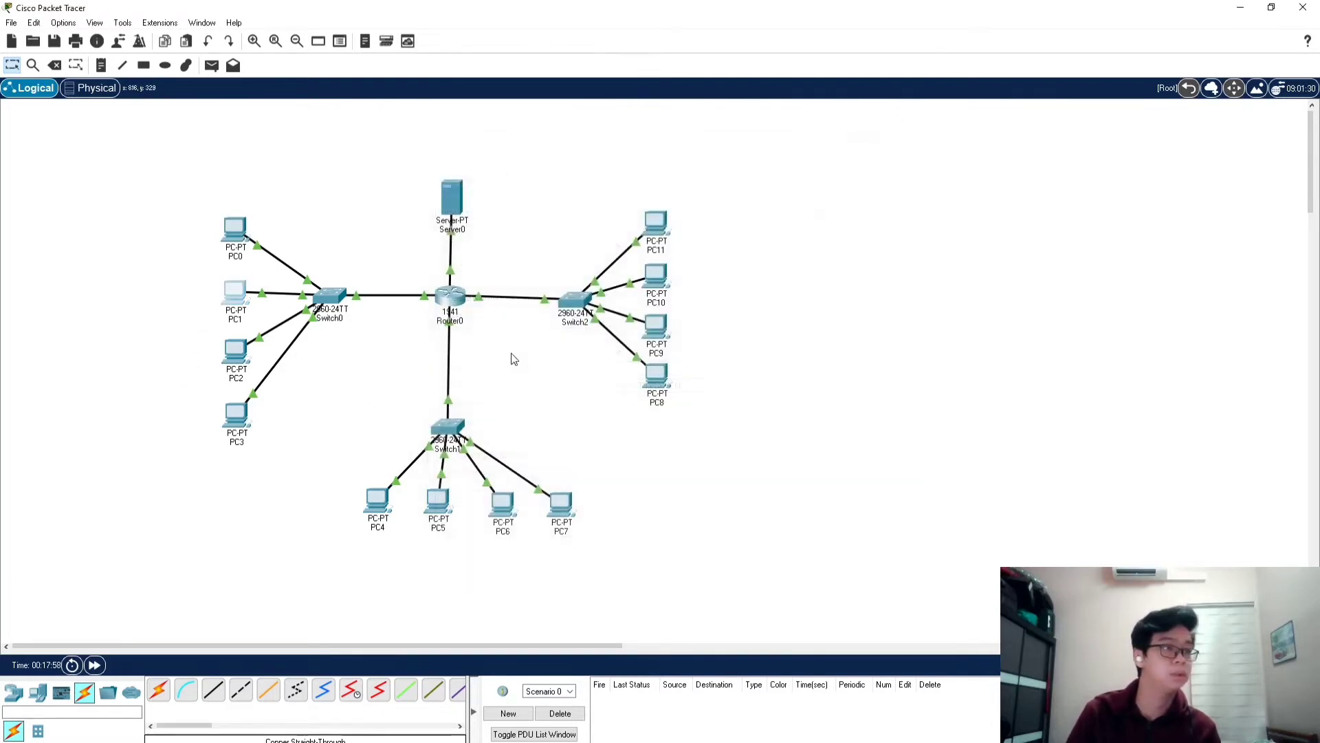
{"action": "left_click", "coordinate": [236, 354]}
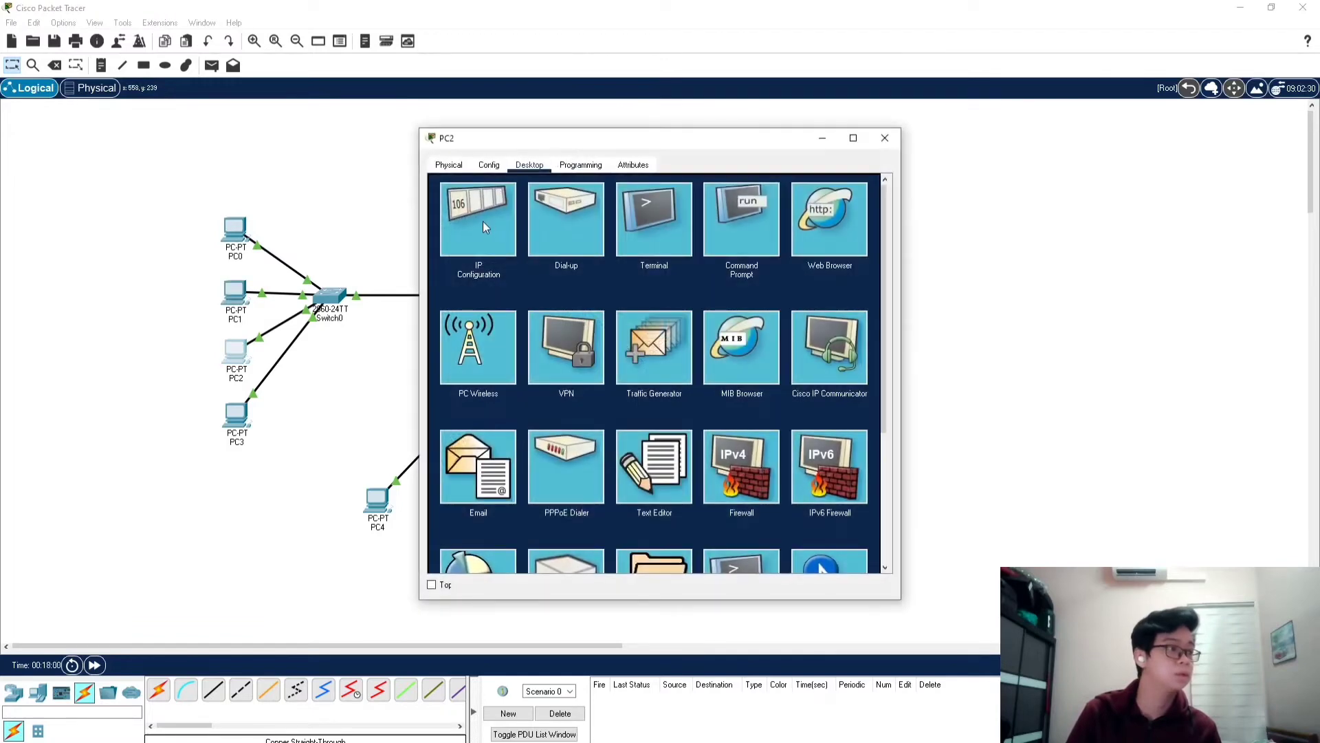
{"action": "left_click", "coordinate": [487, 226]}
{"action": "left_click", "coordinate": [446, 240]}
{"action": "left_click", "coordinate": [885, 138]}
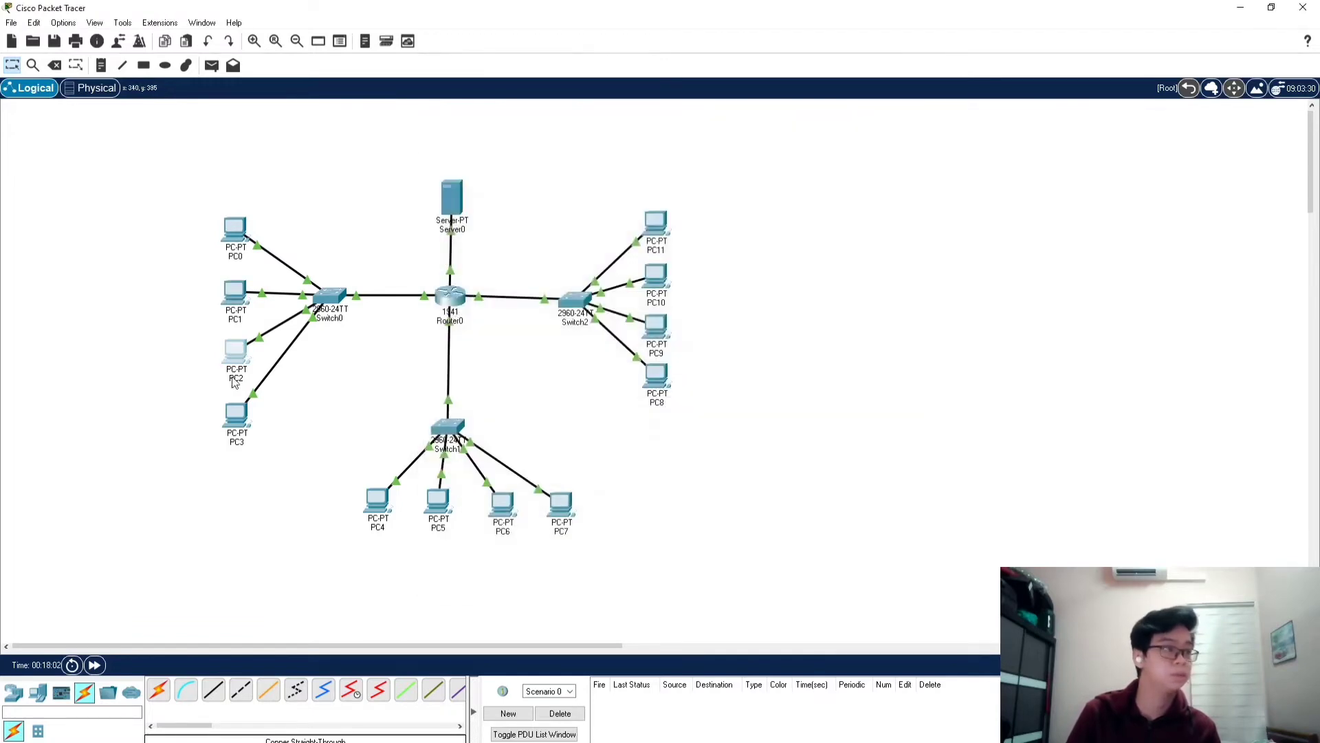
Switch the IPv4 configuration of PC3 and PC4 to DHCP
{"action": "left_click", "coordinate": [237, 416]}
{"action": "left_click", "coordinate": [487, 225]}
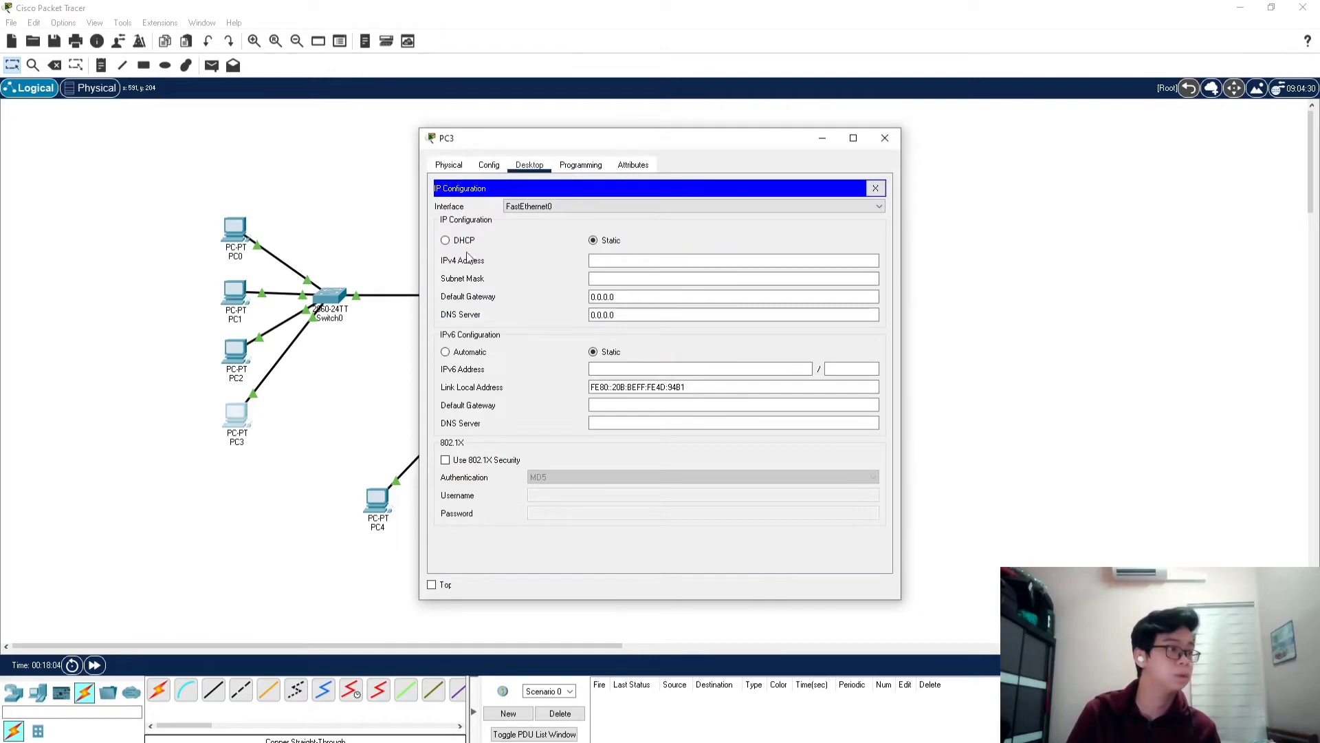
{"action": "left_click", "coordinate": [446, 240]}
{"action": "left_click", "coordinate": [885, 137]}
{"action": "left_click", "coordinate": [377, 502]}
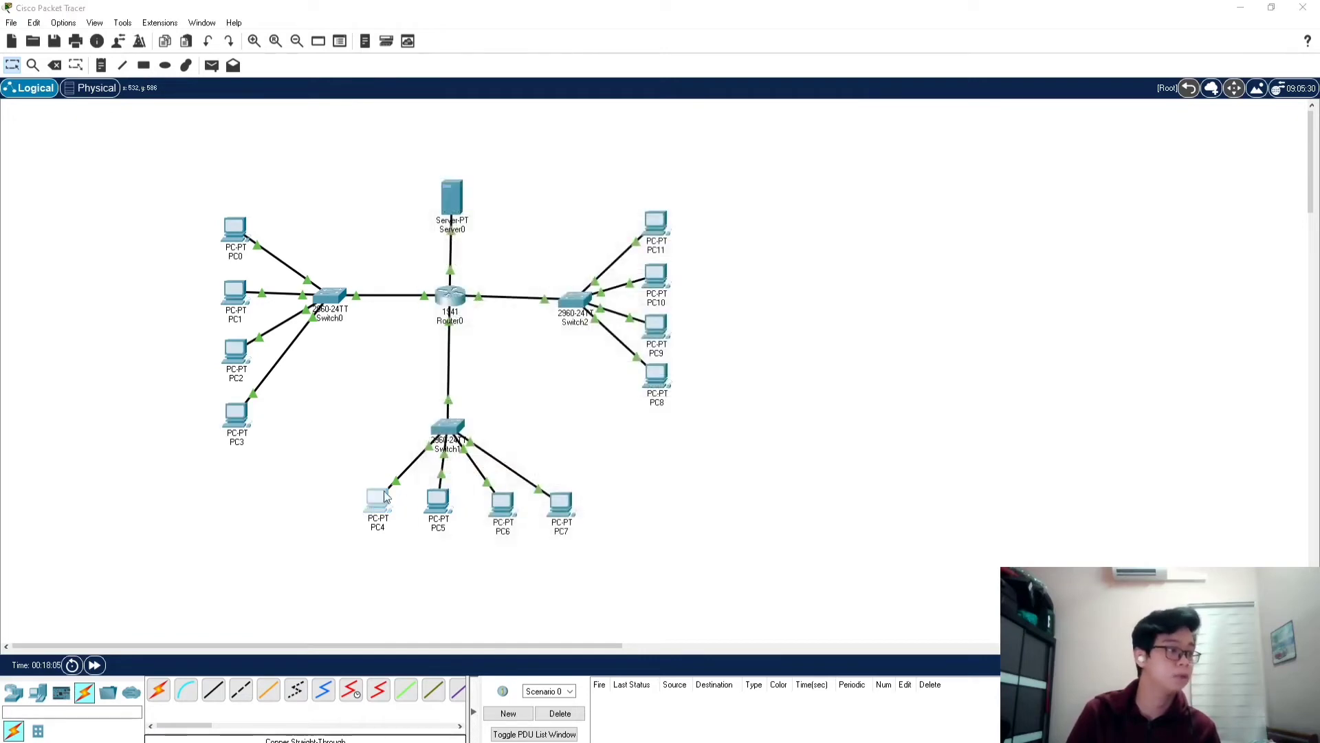
{"action": "left_click", "coordinate": [493, 227]}
{"action": "left_click", "coordinate": [467, 238]}
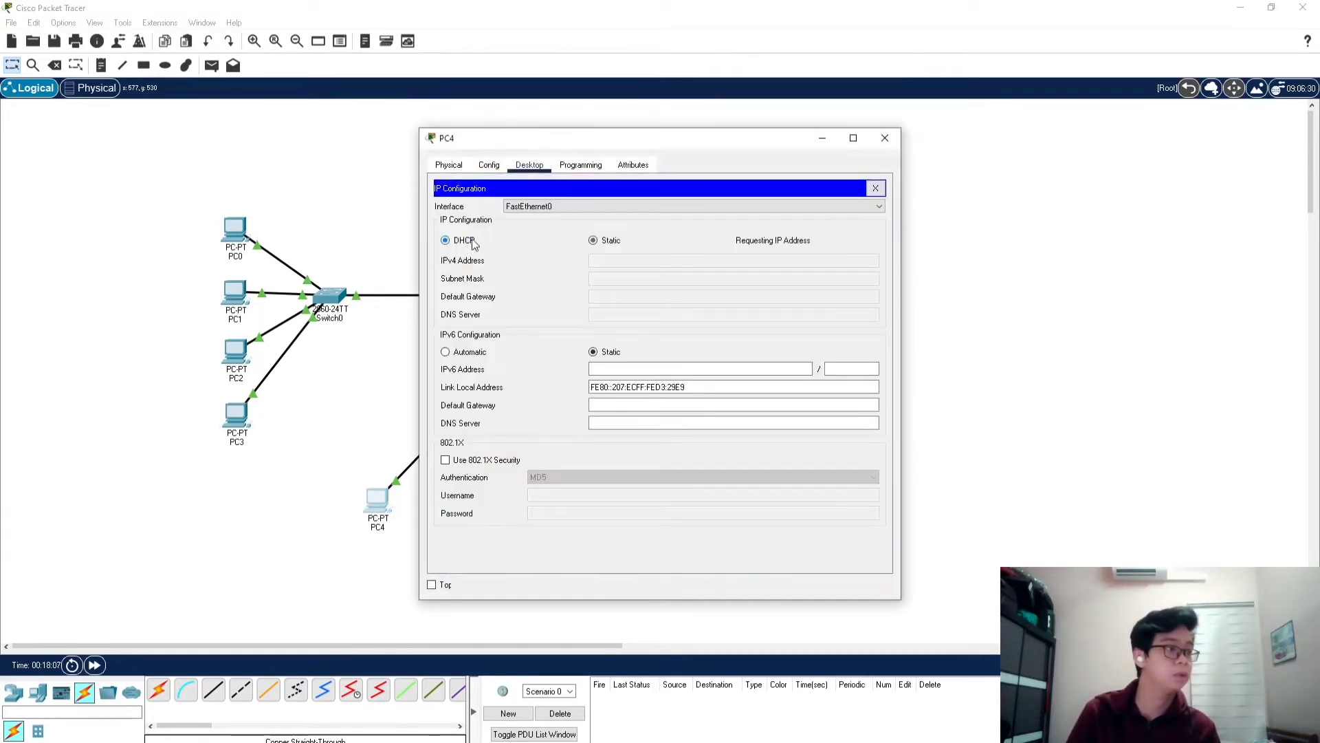
{"action": "left_click", "coordinate": [885, 137]}
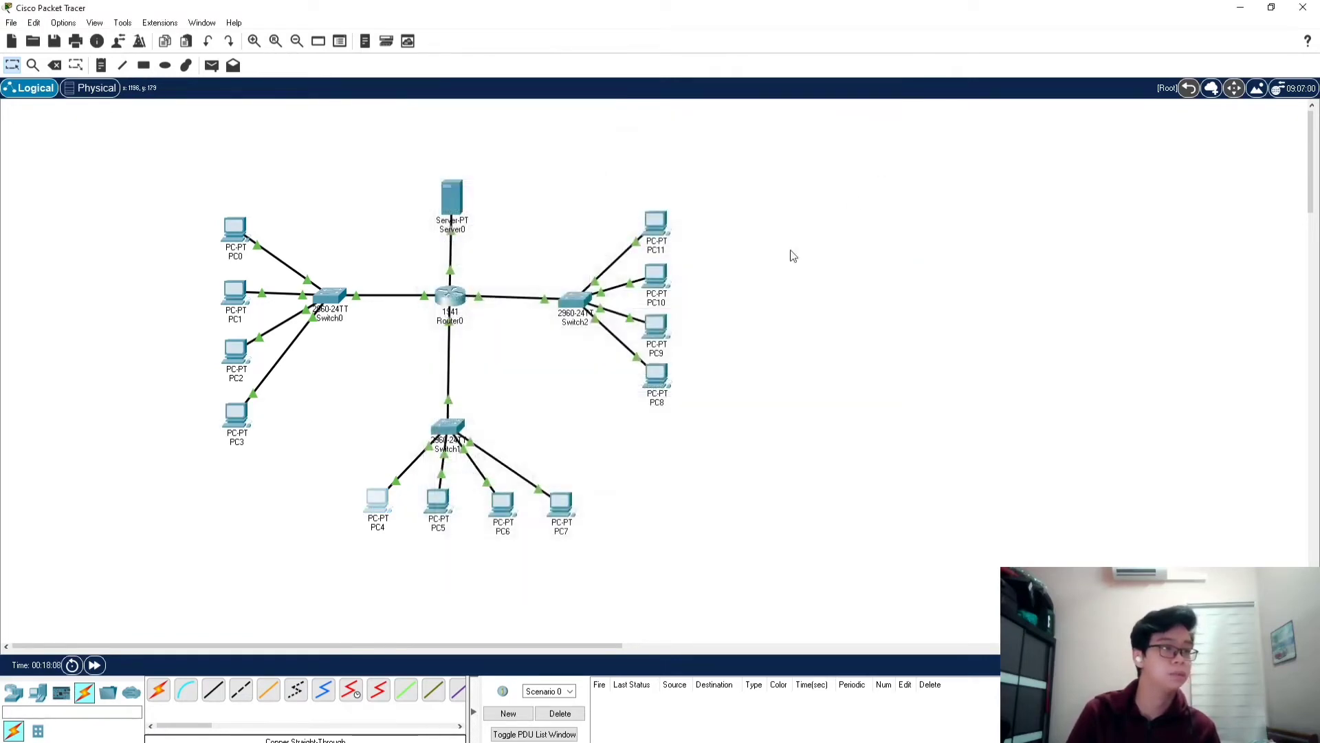
Switch the IPv4 configuration of PC5 and PC6 to DHCP
{"action": "left_click", "coordinate": [438, 502]}
{"action": "left_click", "coordinate": [554, 206]}
{"action": "left_click", "coordinate": [446, 240]}
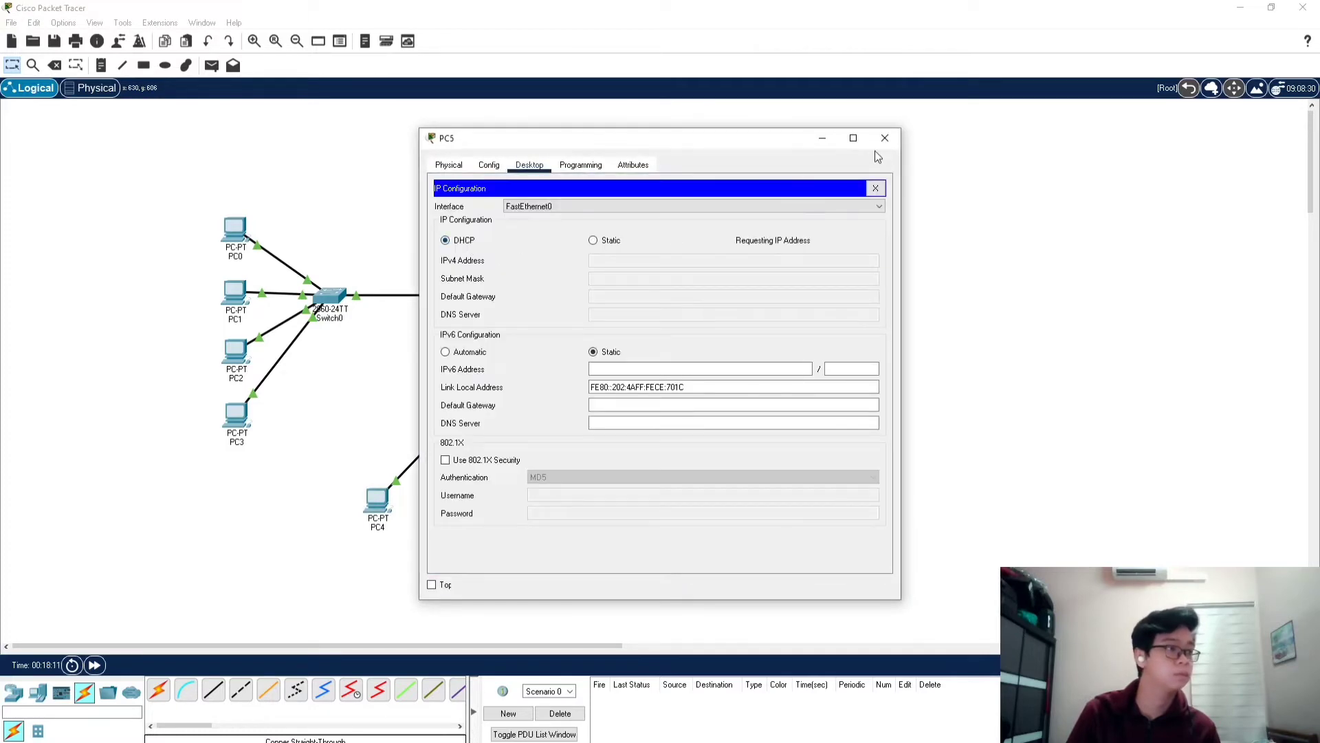
{"action": "left_click", "coordinate": [885, 138]}
{"action": "left_click", "coordinate": [502, 505]}
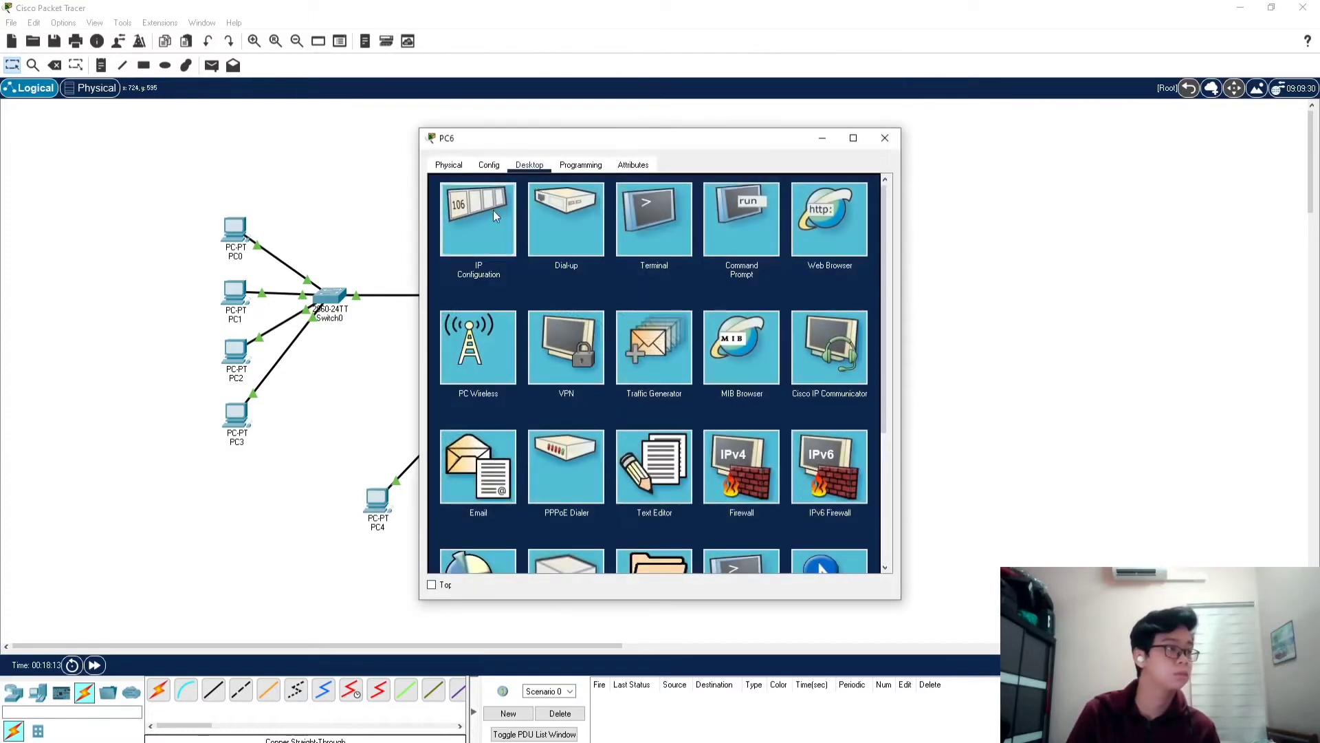
{"action": "left_click", "coordinate": [506, 219]}
{"action": "left_click", "coordinate": [885, 138]}
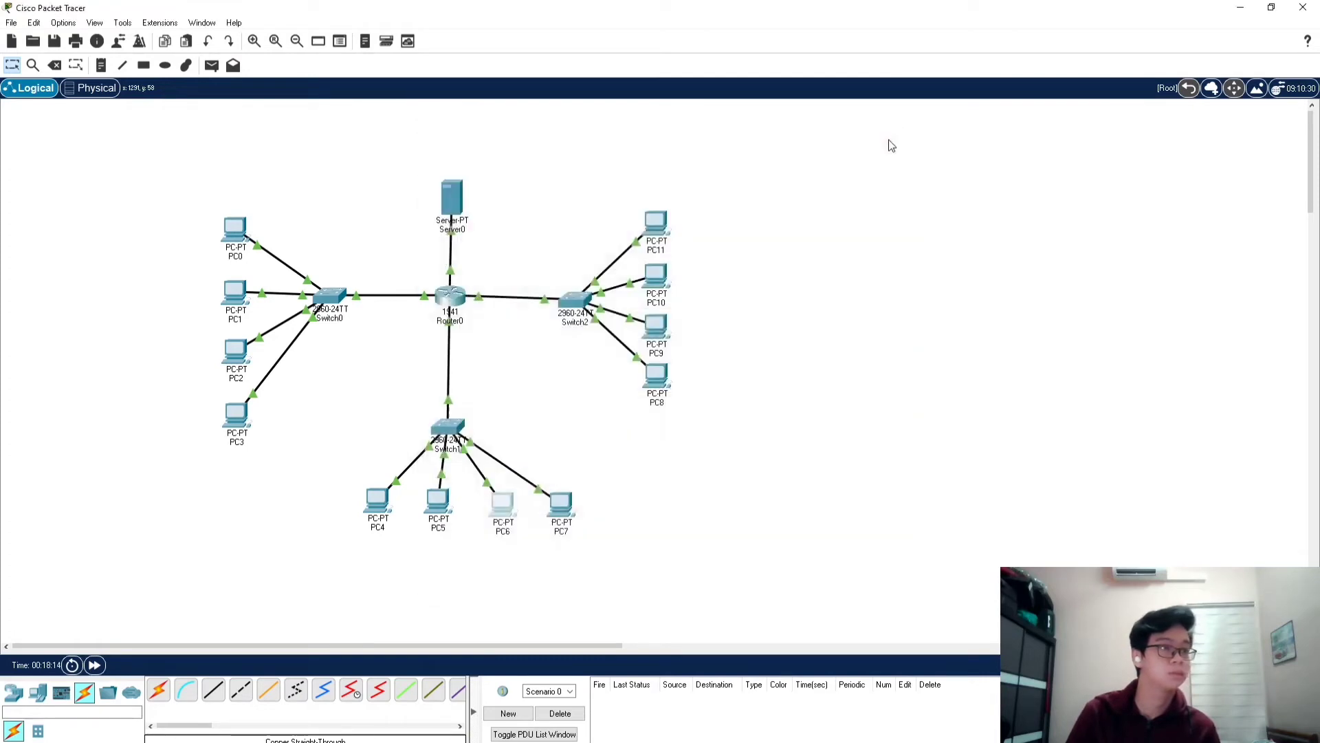
Switch the IPv4 configuration of PC7 and PC8 to DHCP
{"action": "left_click", "coordinate": [561, 505]}
{"action": "left_click", "coordinate": [498, 208]}
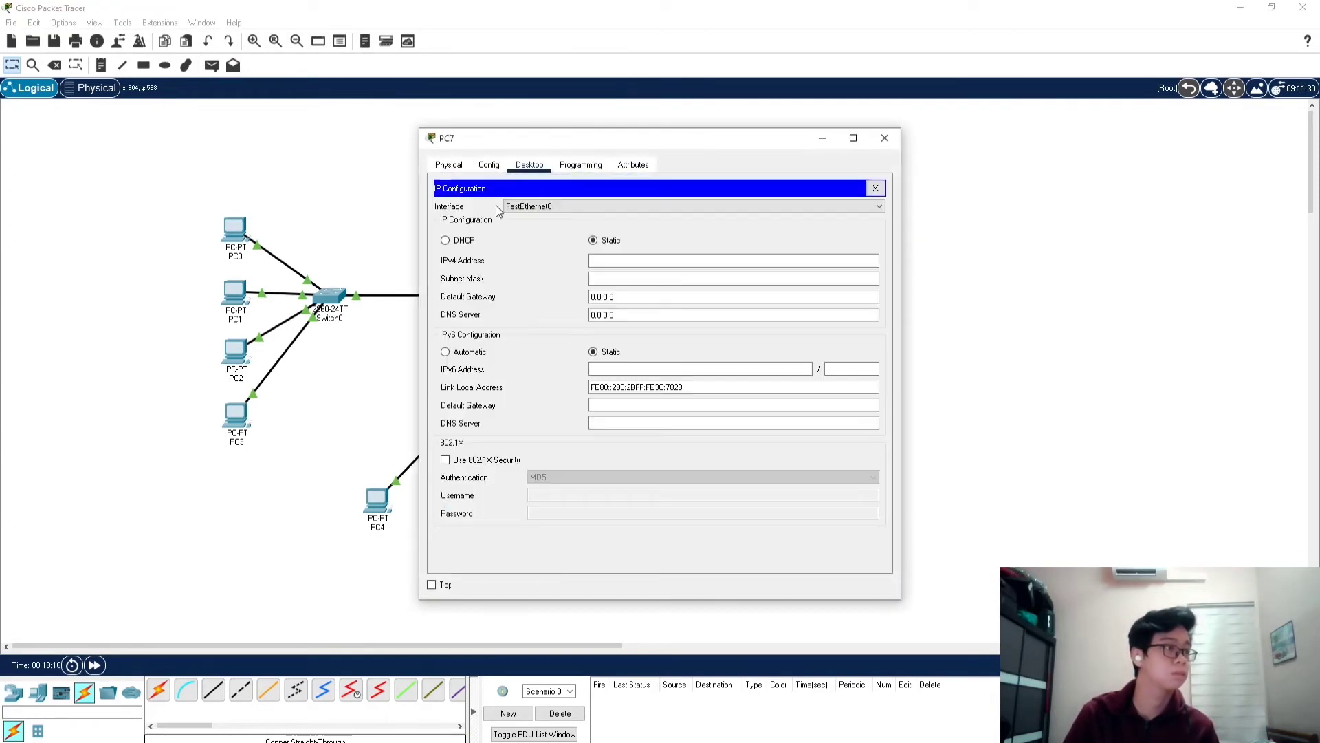
{"action": "left_click", "coordinate": [451, 240]}
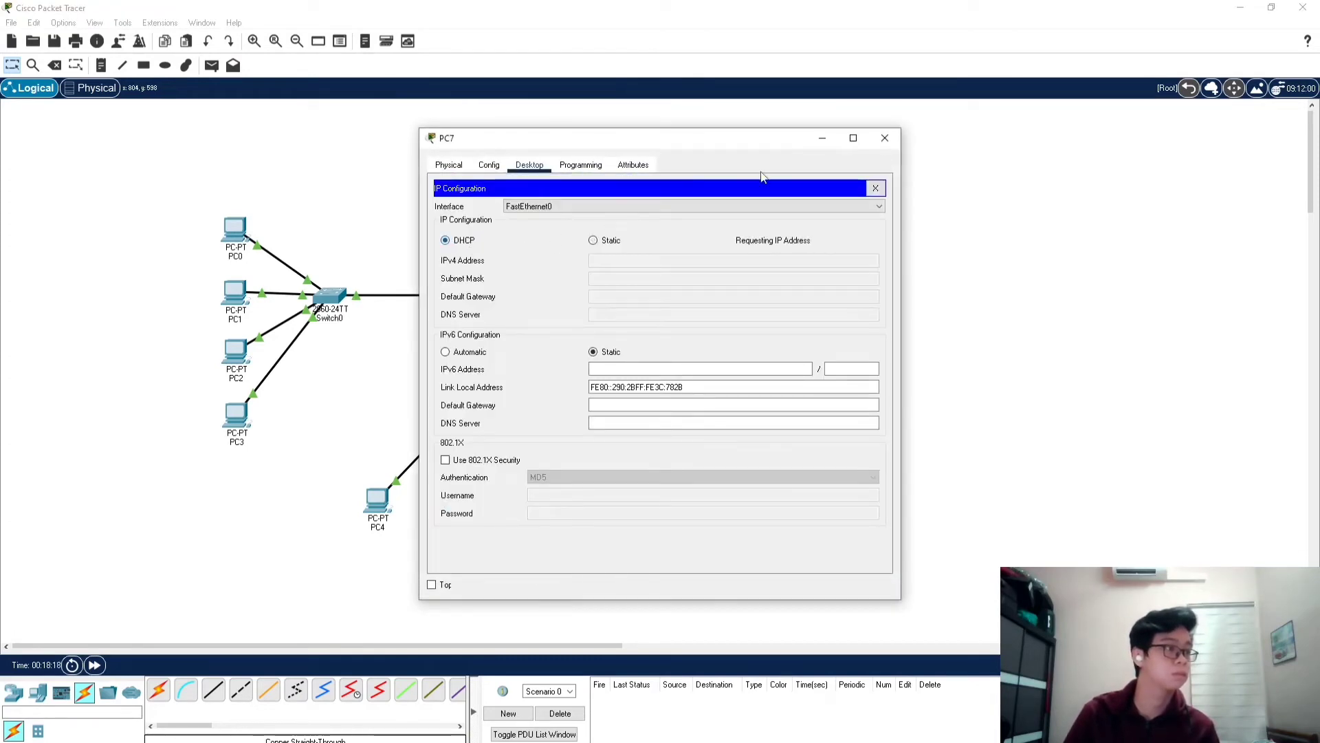
{"action": "left_click", "coordinate": [885, 138]}
{"action": "left_click", "coordinate": [656, 377]}
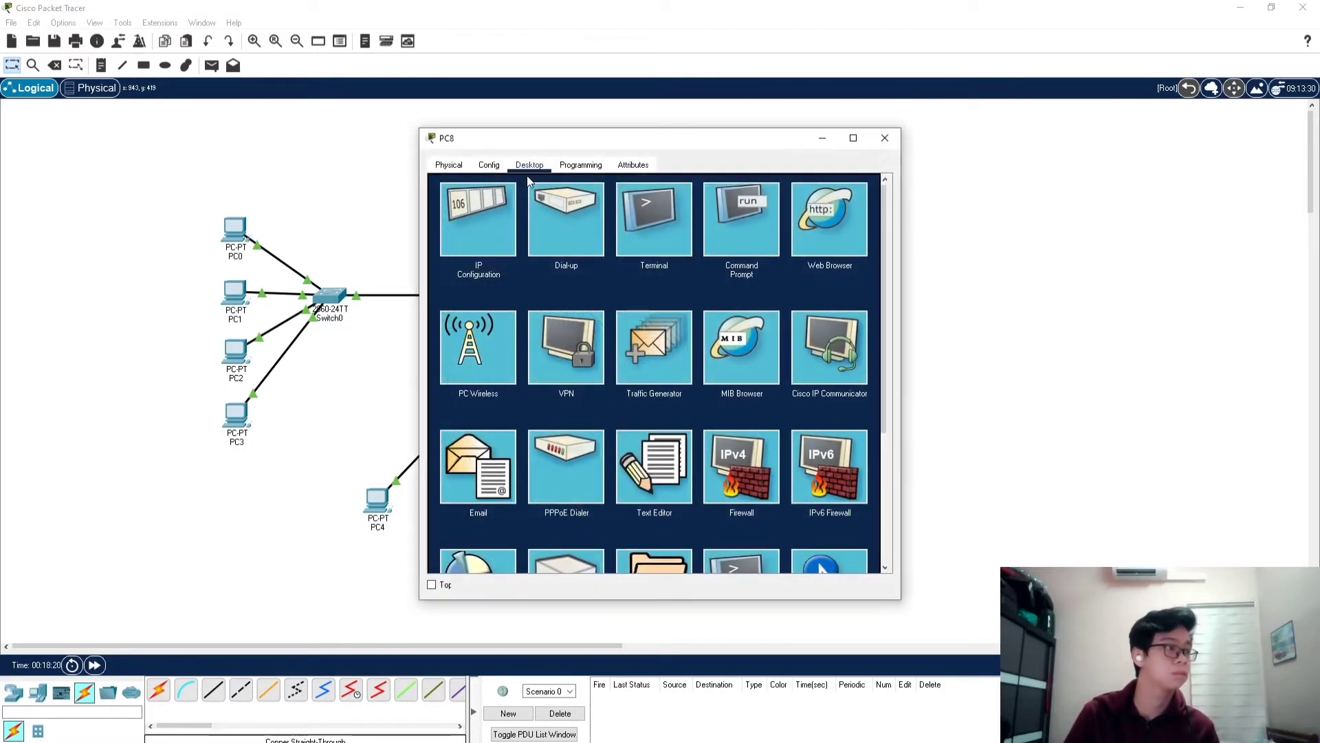
{"action": "left_click", "coordinate": [499, 217]}
{"action": "left_click", "coordinate": [451, 240]}
{"action": "left_click", "coordinate": [885, 139]}
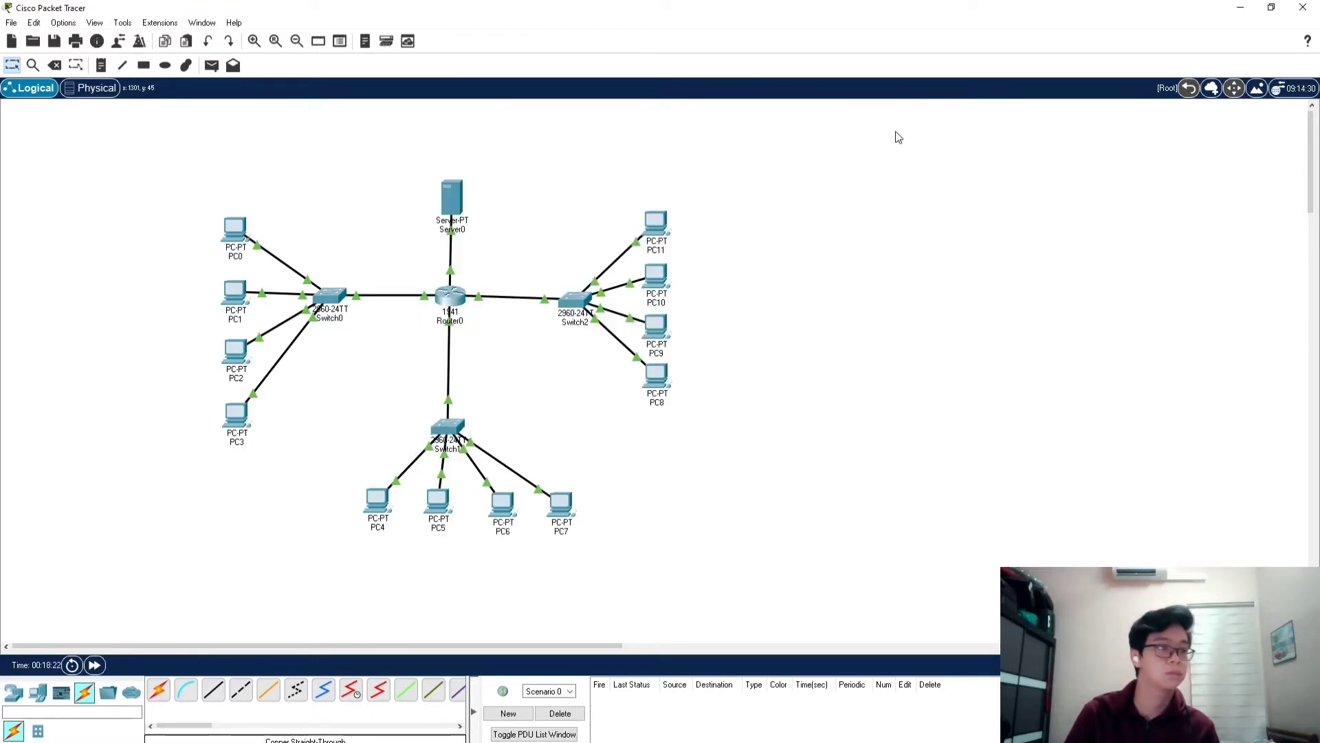
Switch the IPv4 configuration of PC9 and PC10 to DHCP
{"action": "left_click", "coordinate": [655, 337]}
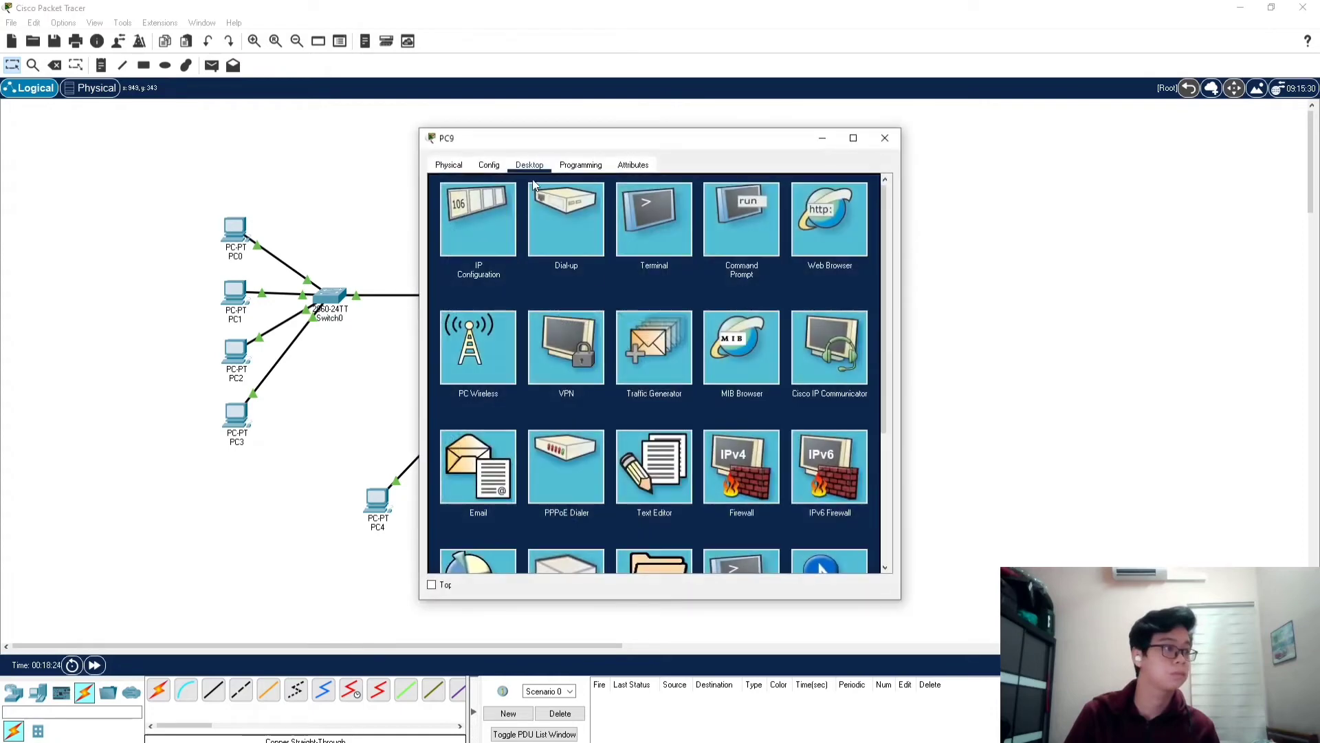
{"action": "left_click", "coordinate": [483, 227]}
{"action": "left_click", "coordinate": [454, 240]}
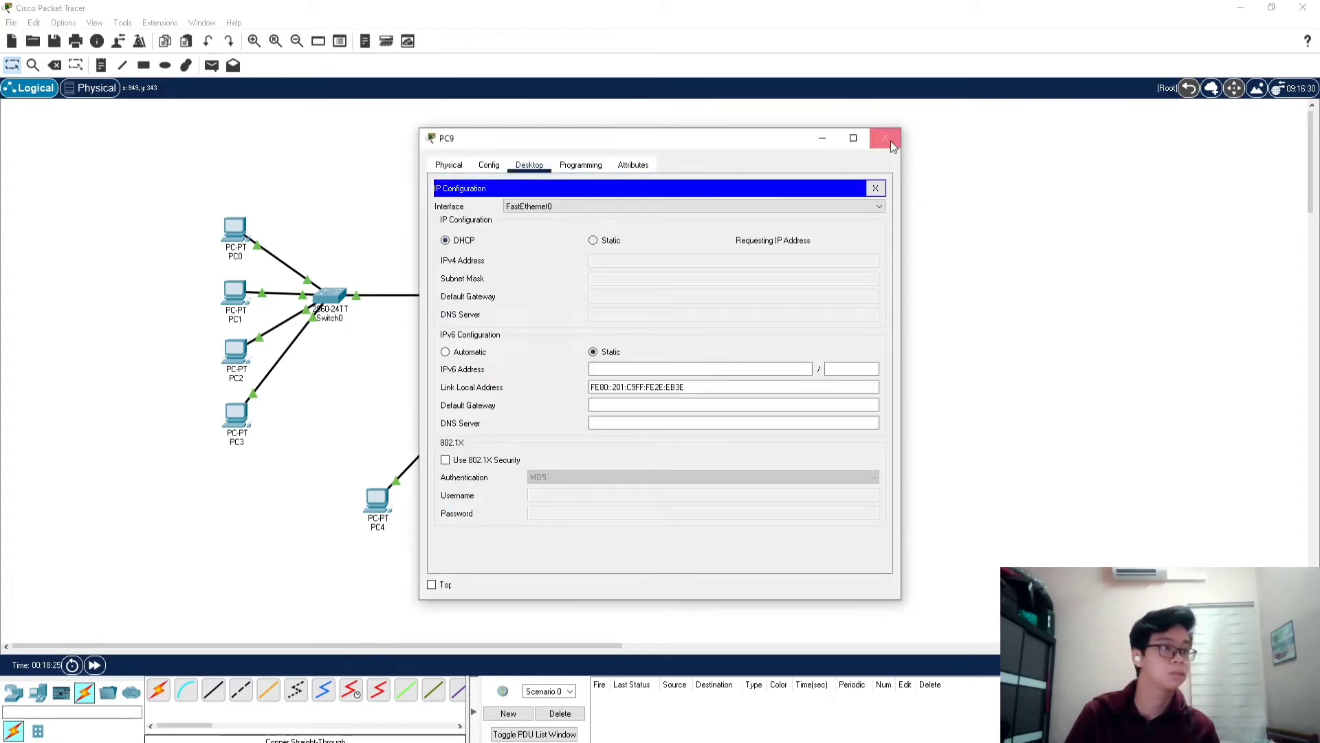
{"action": "left_click", "coordinate": [885, 138]}
{"action": "left_click", "coordinate": [657, 276]}
{"action": "left_click", "coordinate": [492, 217]}
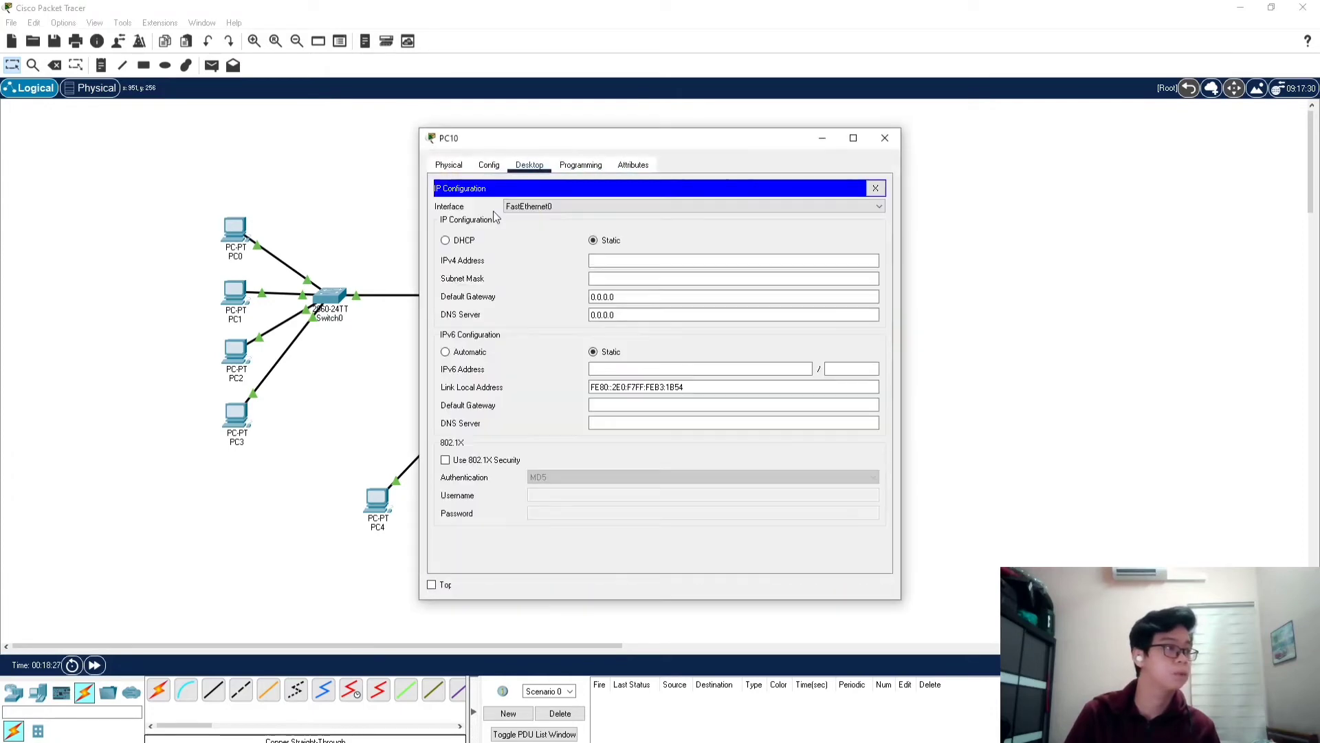
{"action": "left_click", "coordinate": [459, 240]}
{"action": "left_click", "coordinate": [885, 138]}
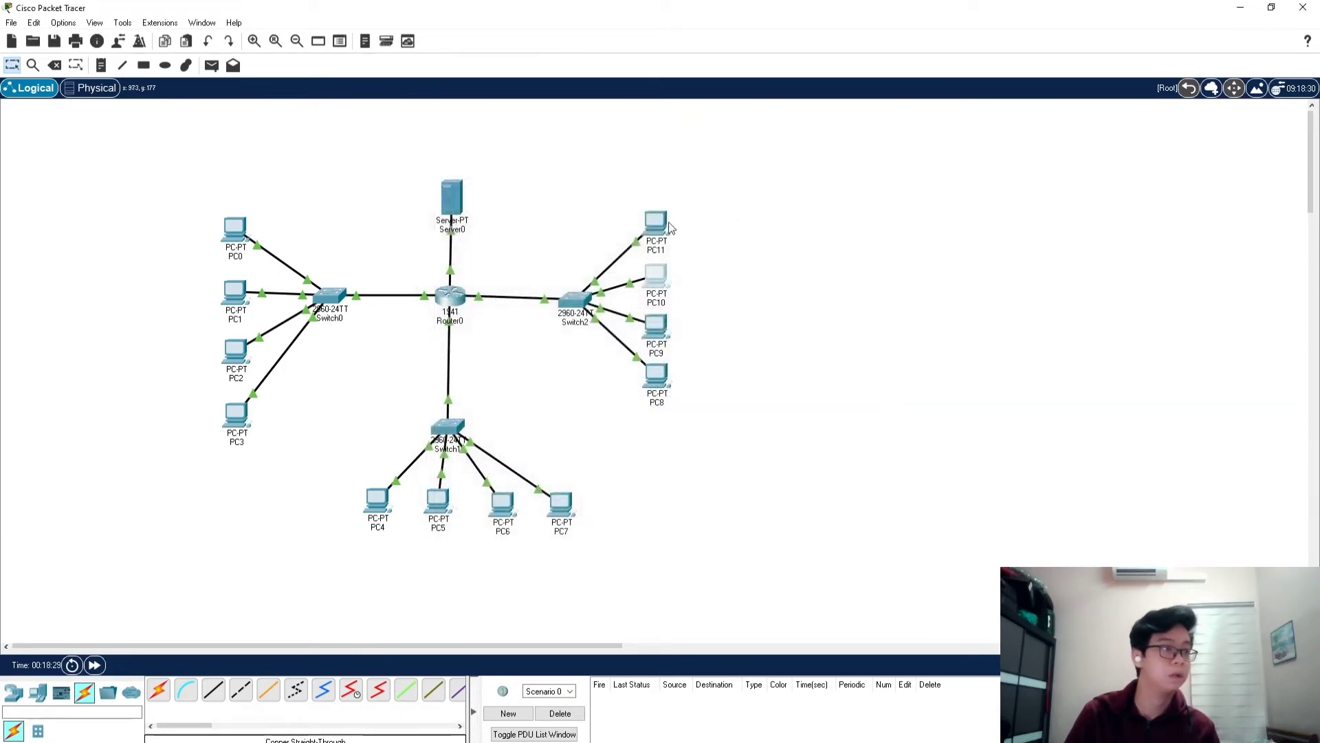
Switch PC11's IPv4 configuration on FastEthernet0 to DHCP and close its window
{"action": "left_click", "coordinate": [657, 224]}
{"action": "left_click", "coordinate": [490, 219]}
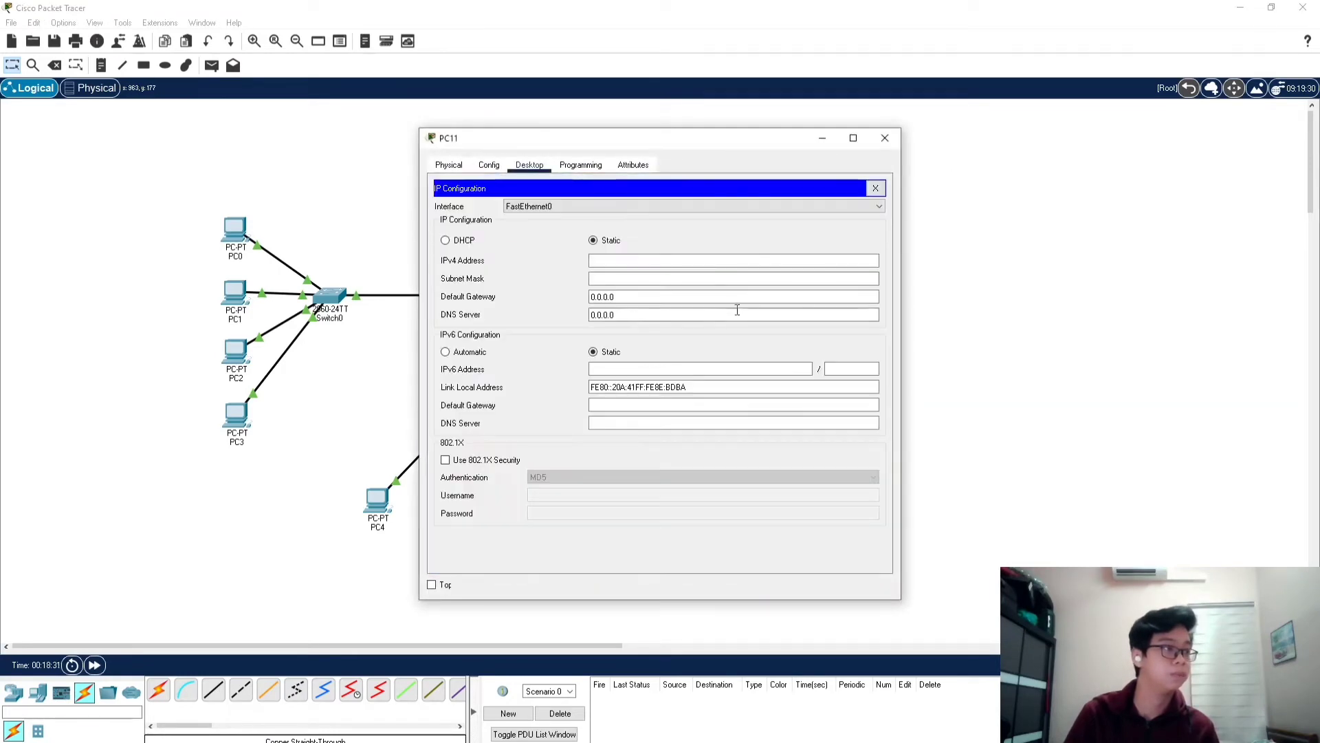
{"action": "left_click", "coordinate": [454, 240]}
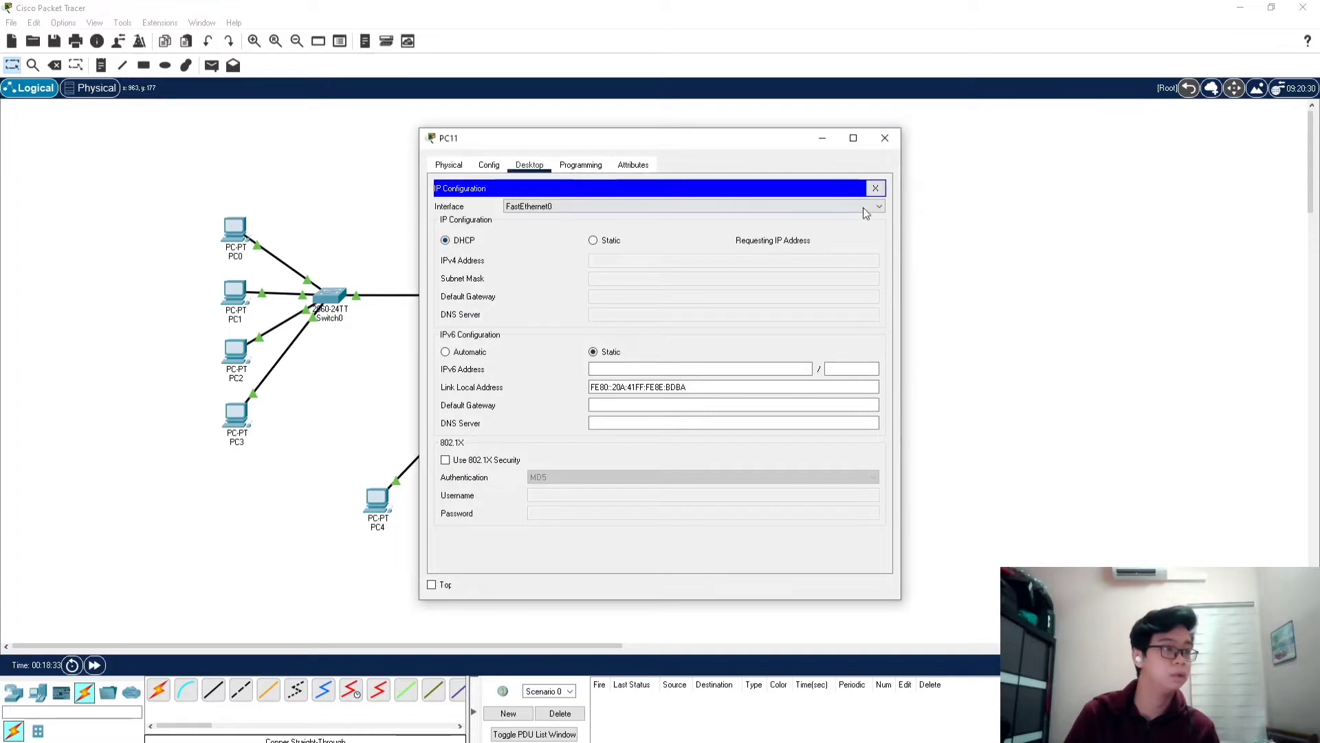
{"action": "left_click", "coordinate": [887, 137]}
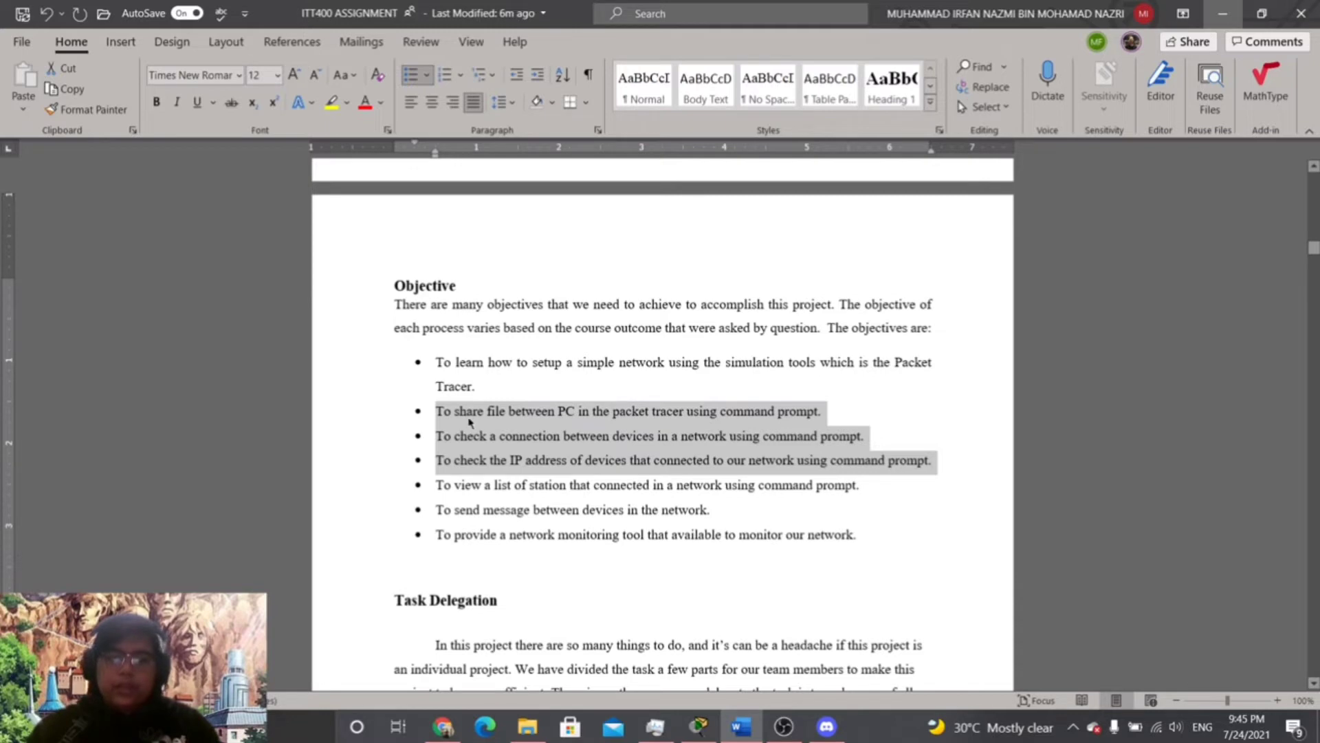
Switch from the Word document to the PROJECT PART3.pkt network in Cisco Packet Tracer and open Server0's FTP service settings
{"action": "left_click", "coordinate": [507, 435]}
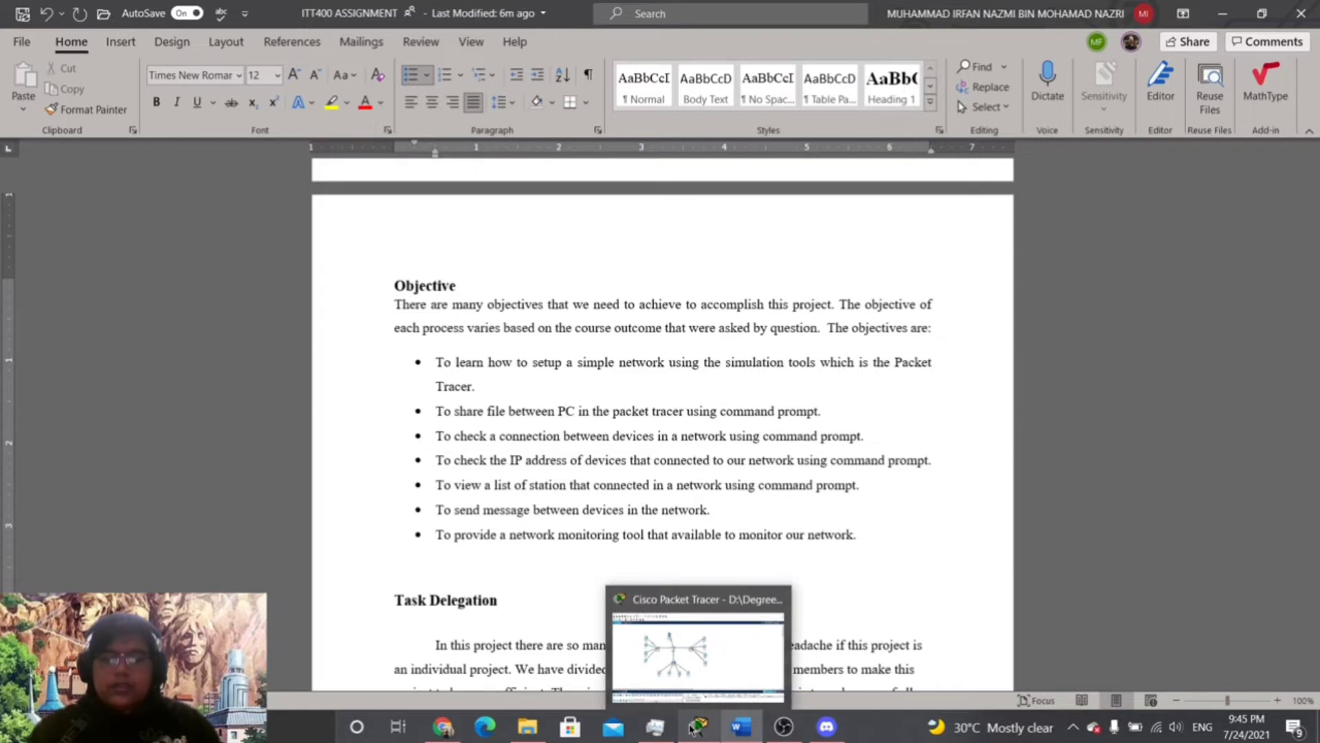
{"action": "left_click", "coordinate": [698, 653]}
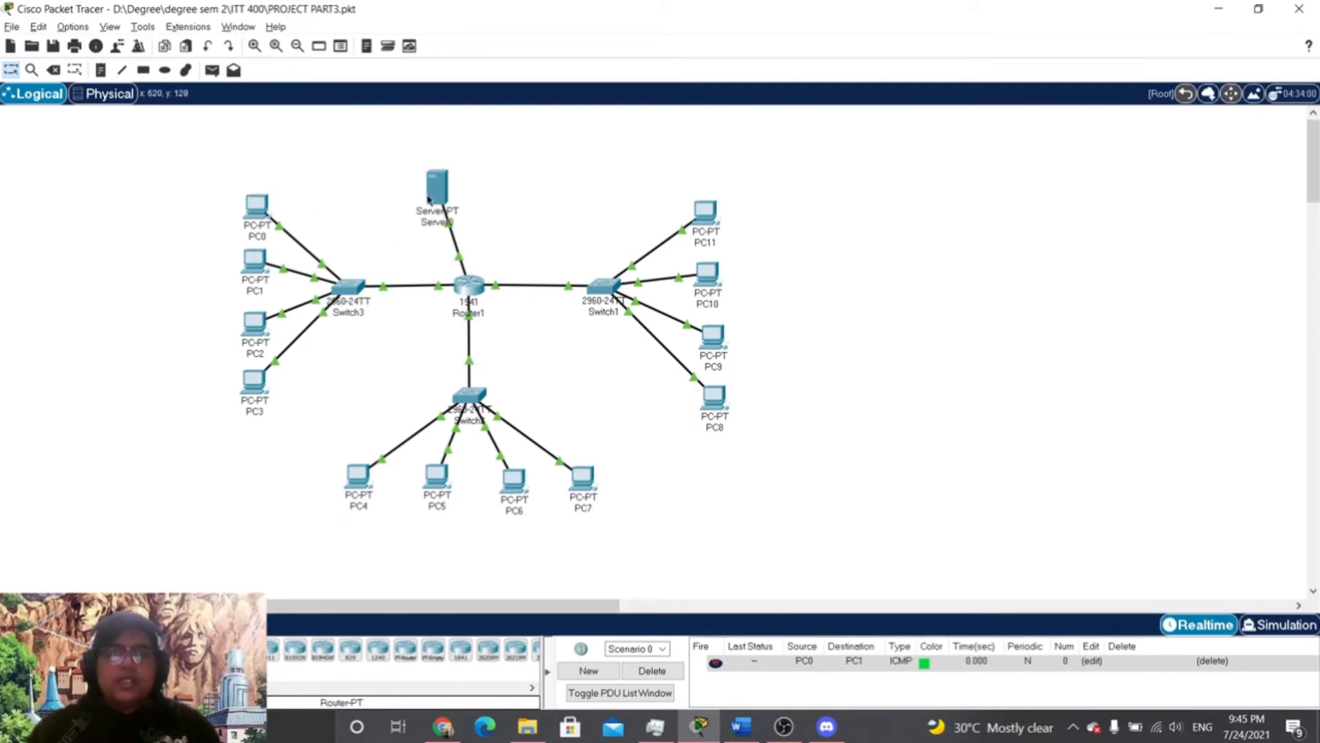
{"action": "mouse_move", "coordinate": [429, 199]}
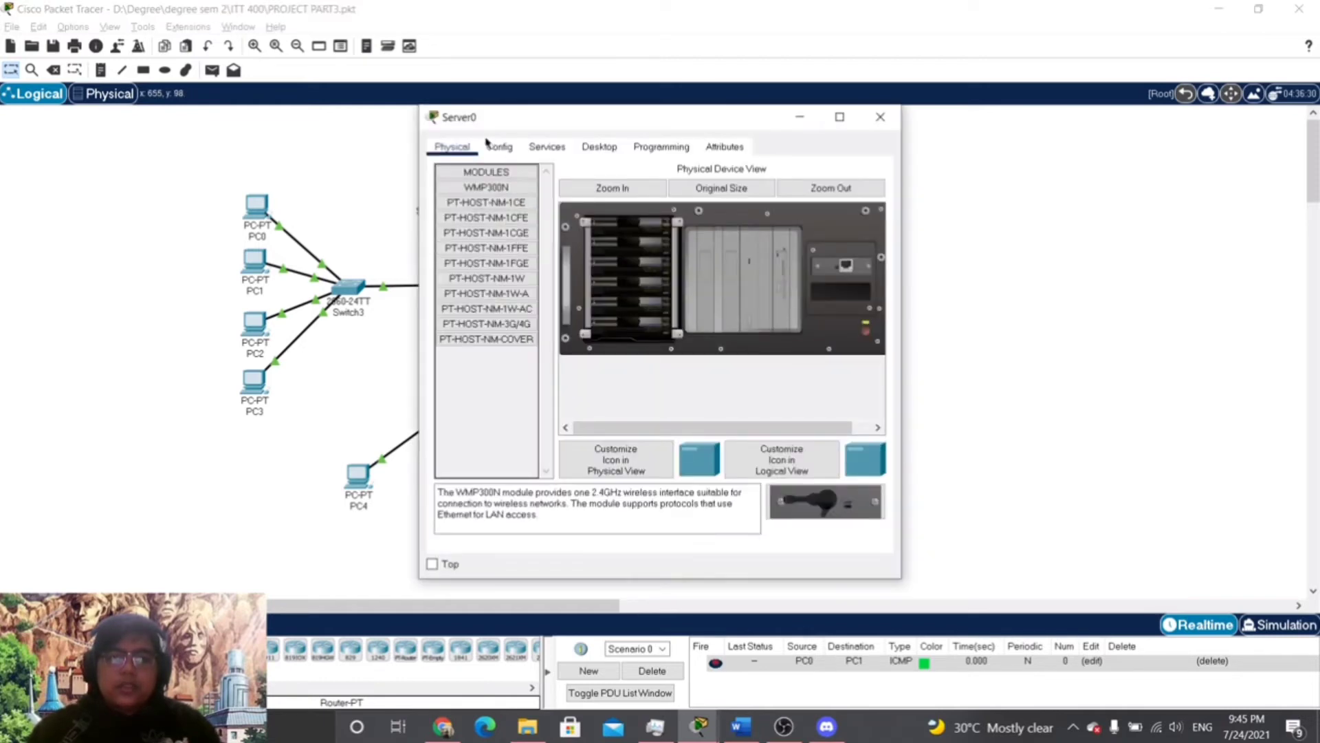
{"action": "left_click", "coordinate": [502, 148]}
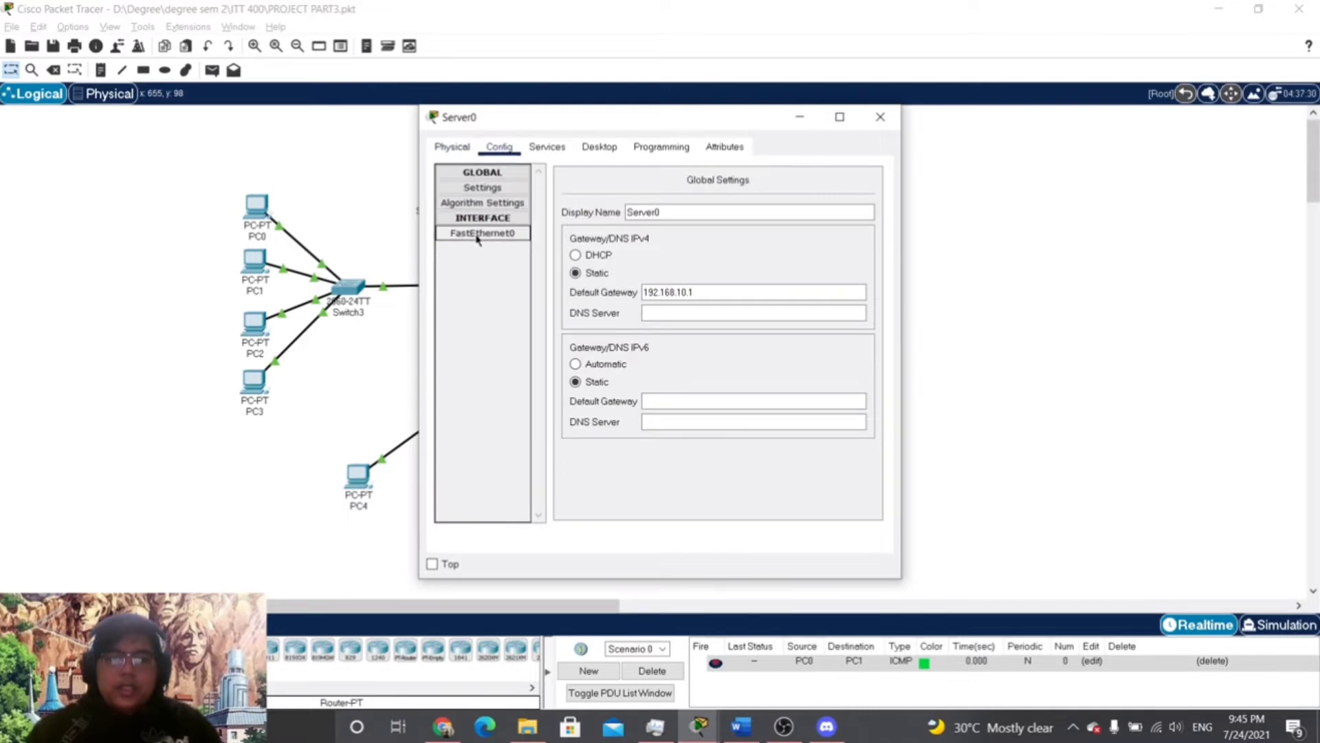
{"action": "left_click", "coordinate": [539, 155]}
{"action": "left_click", "coordinate": [483, 324]}
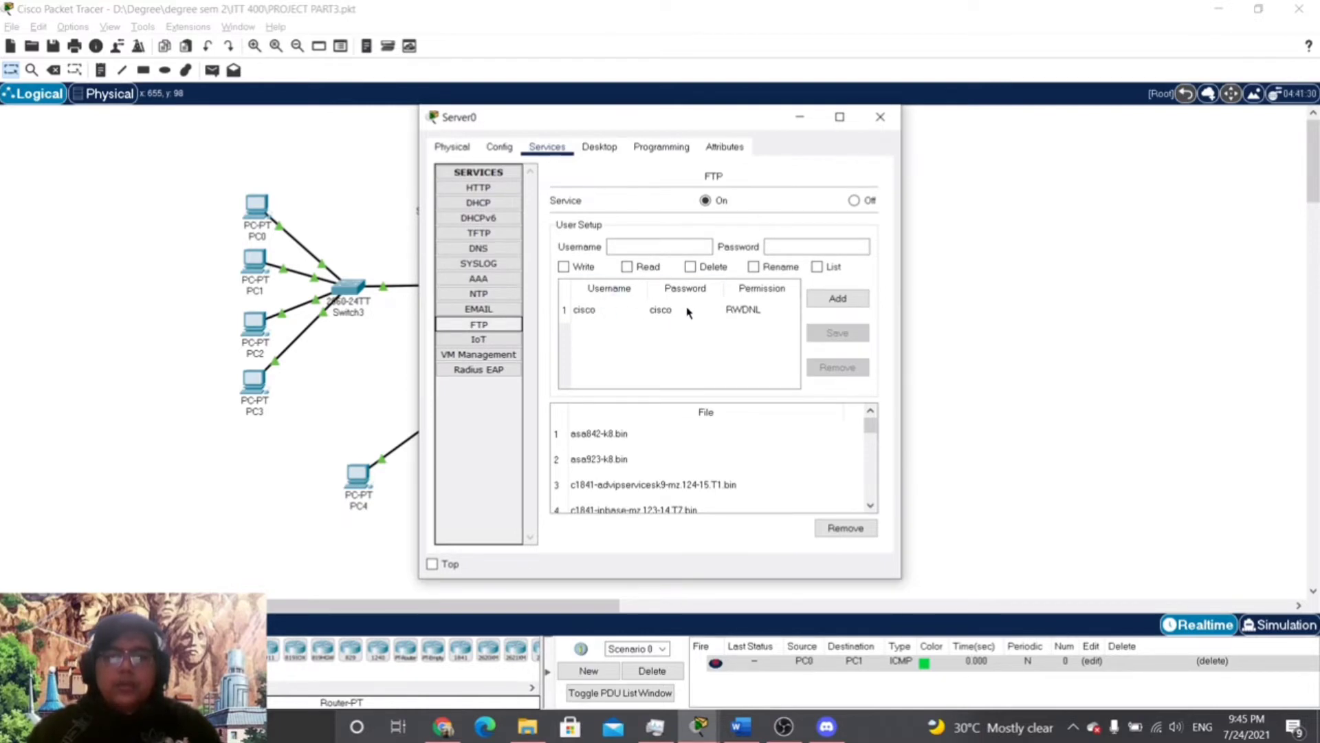
Add an FTP user on Server0 with a username, account password and the Write, Read, Delete, Rename and List permissions
{"action": "left_click", "coordinate": [662, 248]}
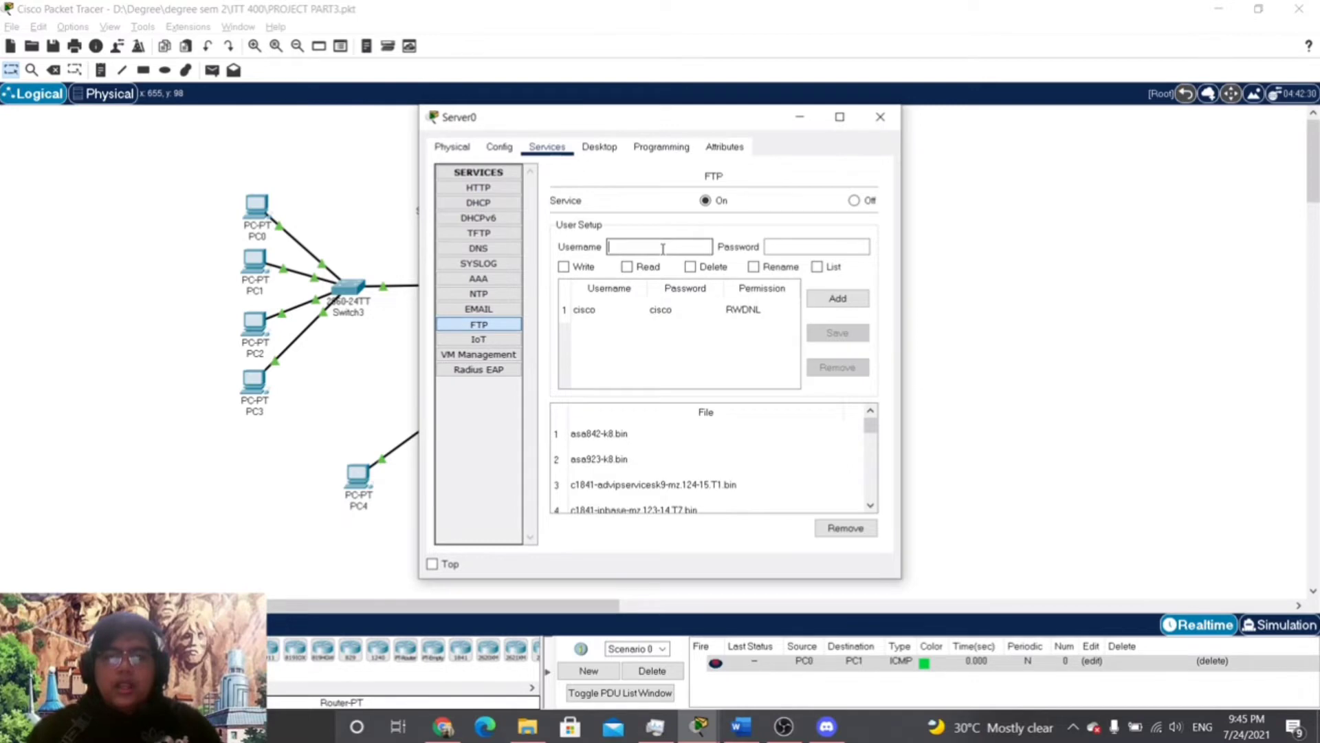
{"action": "type", "text": "irfan"}
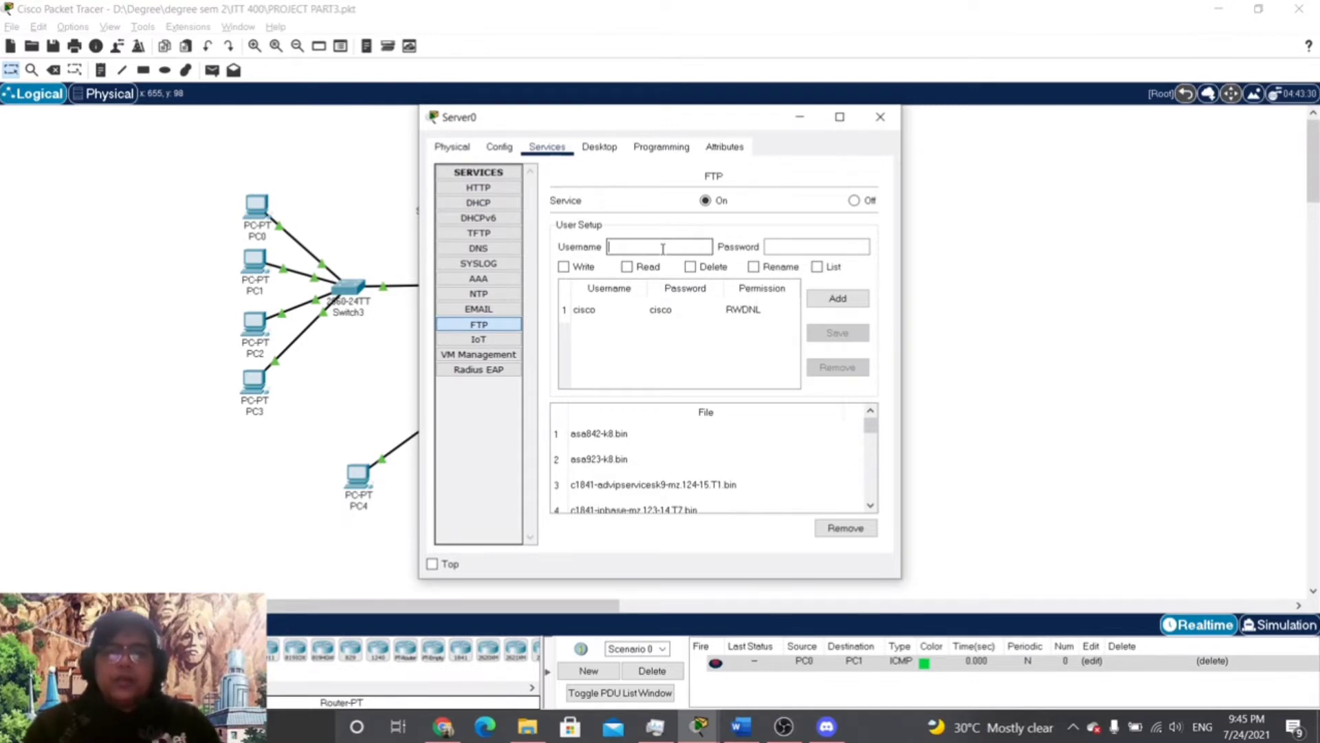
{"action": "left_click", "coordinate": [801, 248]}
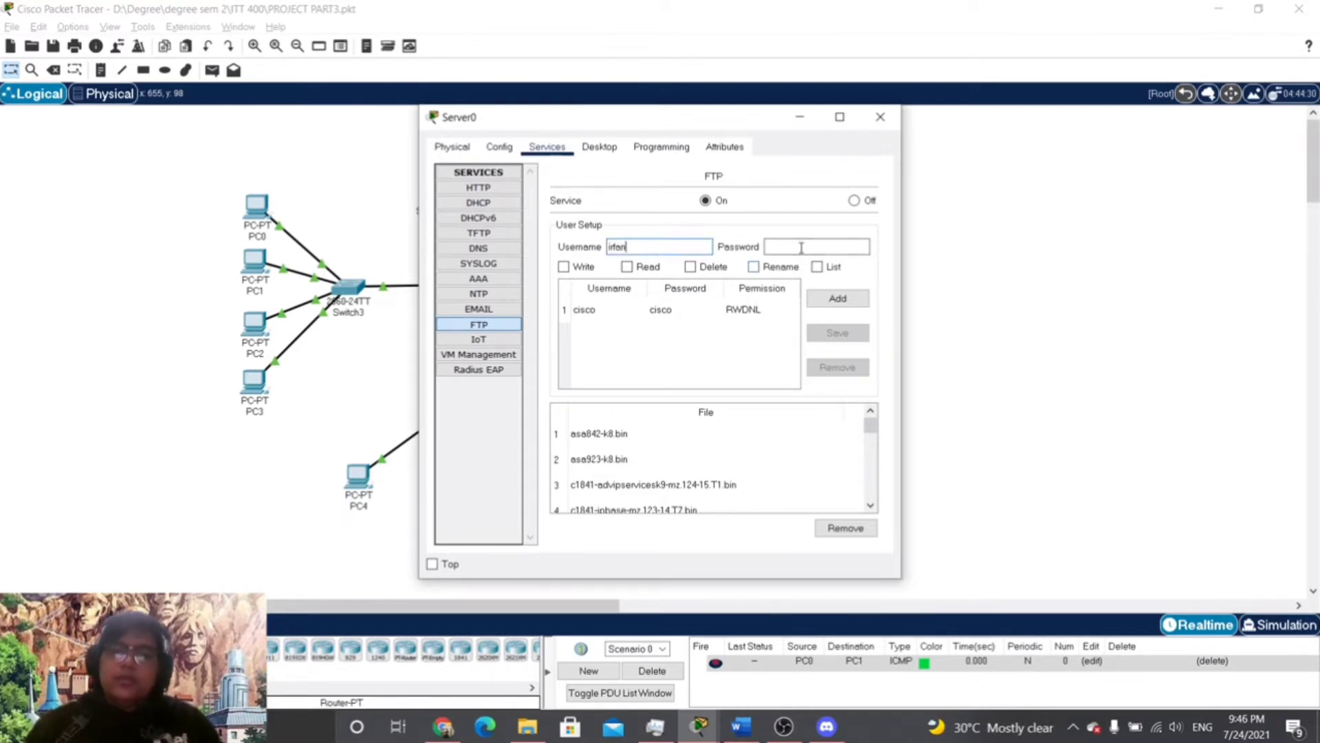
{"action": "type", "text": "123"}
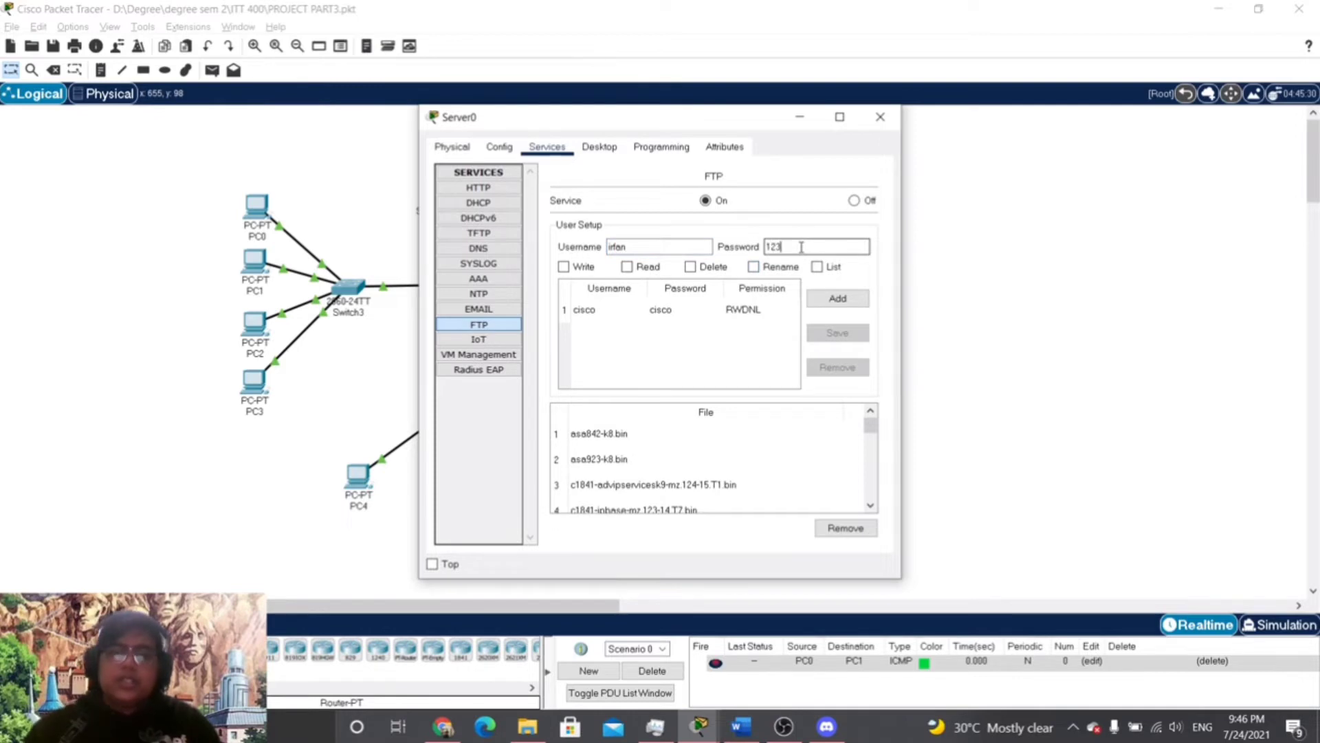
{"action": "left_click", "coordinate": [645, 271]}
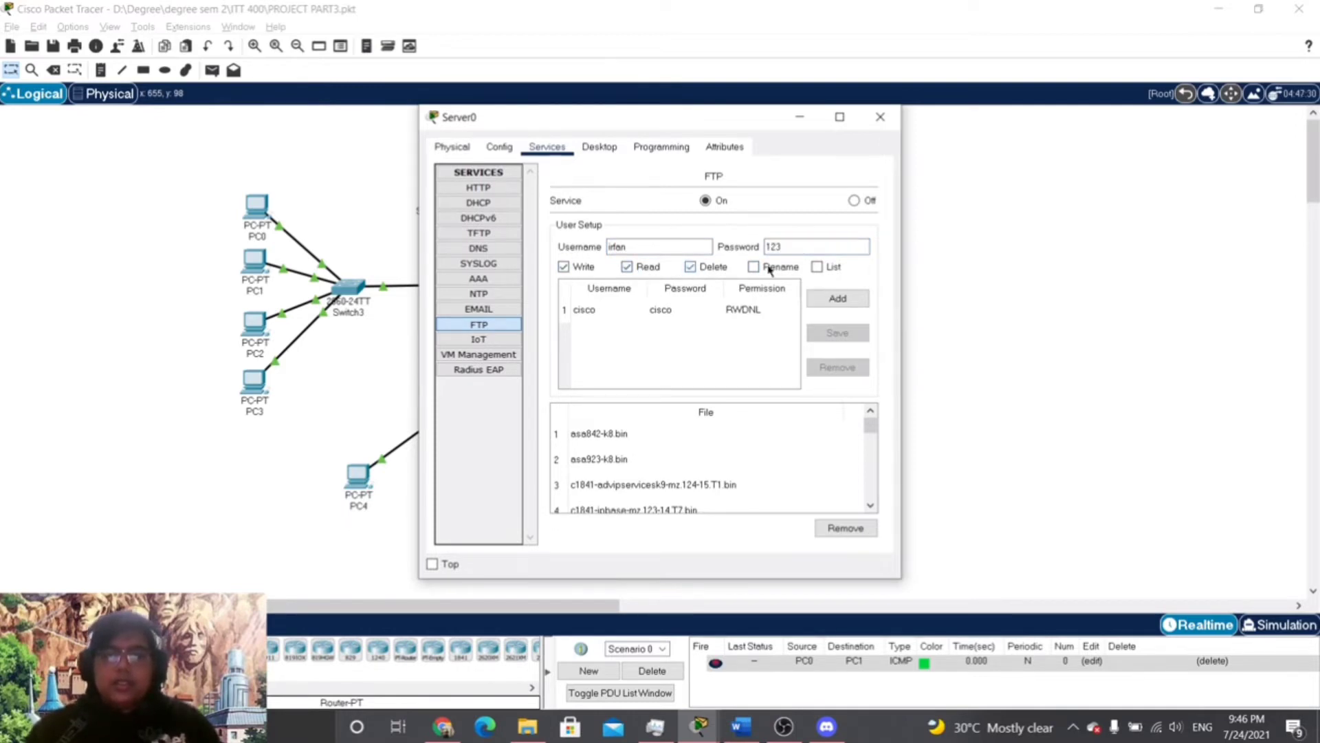
{"action": "left_click", "coordinate": [769, 268]}
{"action": "left_click", "coordinate": [819, 268]}
{"action": "left_click", "coordinate": [833, 302]}
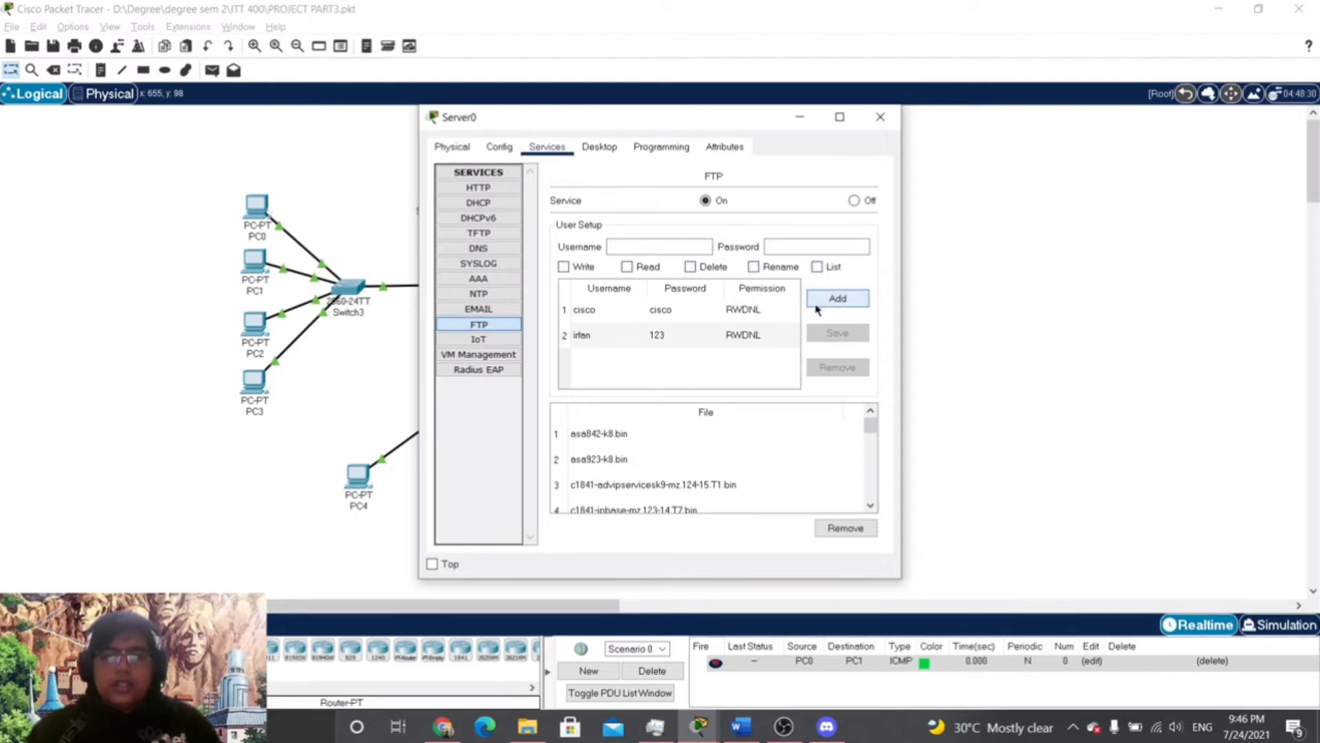
Remove the default cisco user from Server0's FTP user list and close the server's window
{"action": "left_click", "coordinate": [700, 315]}
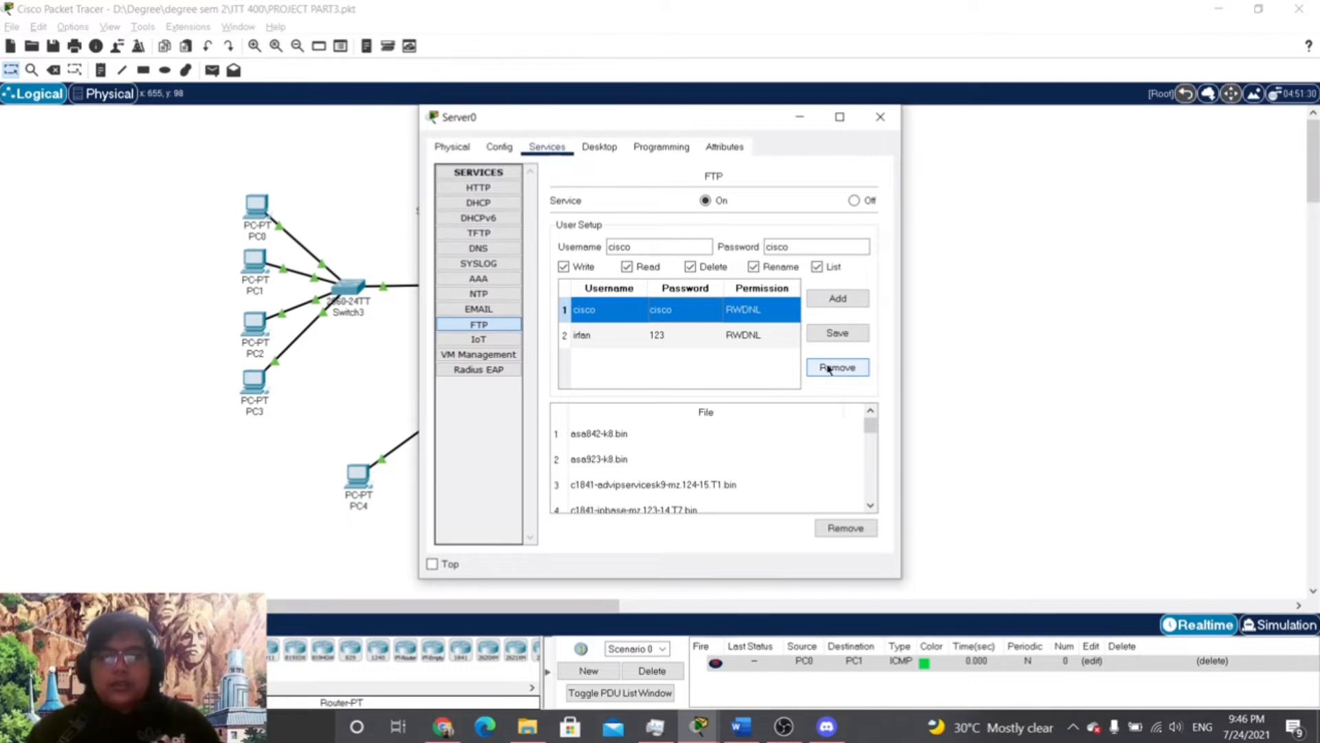
{"action": "left_click", "coordinate": [830, 368]}
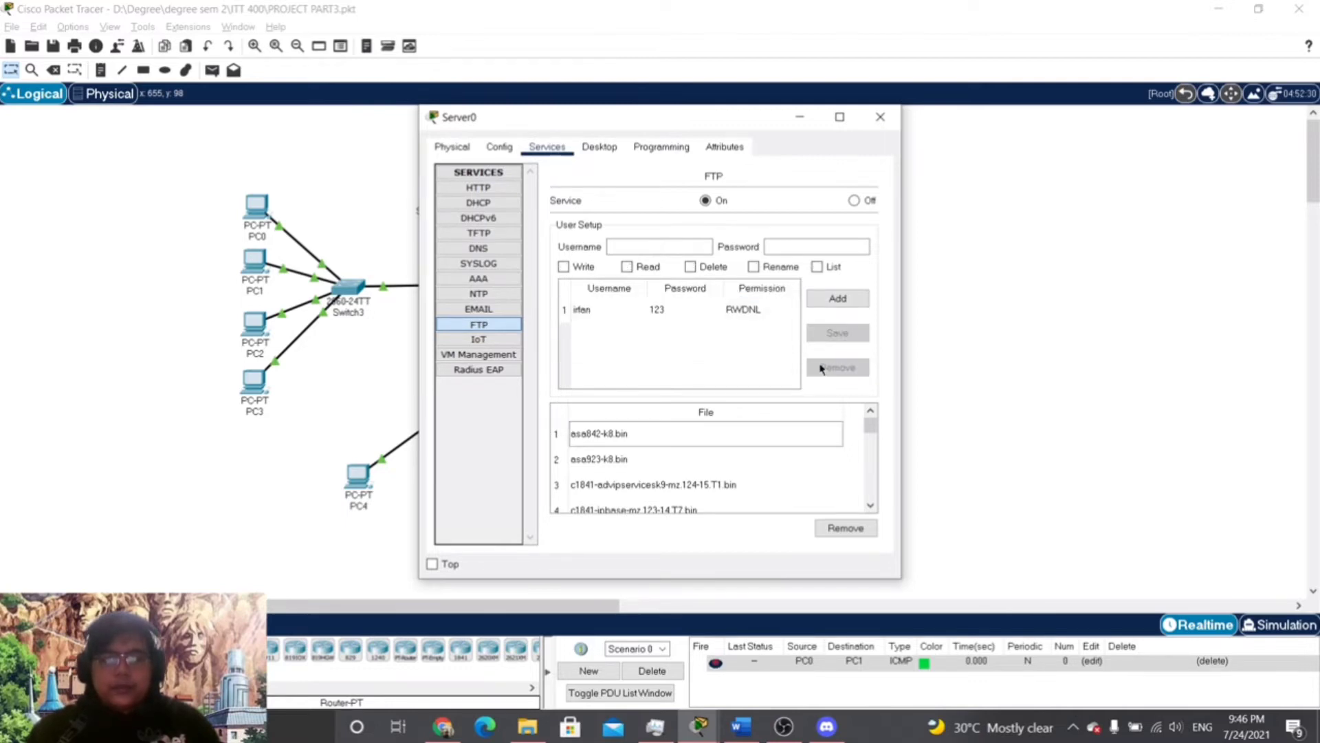
{"action": "left_click", "coordinate": [883, 118]}
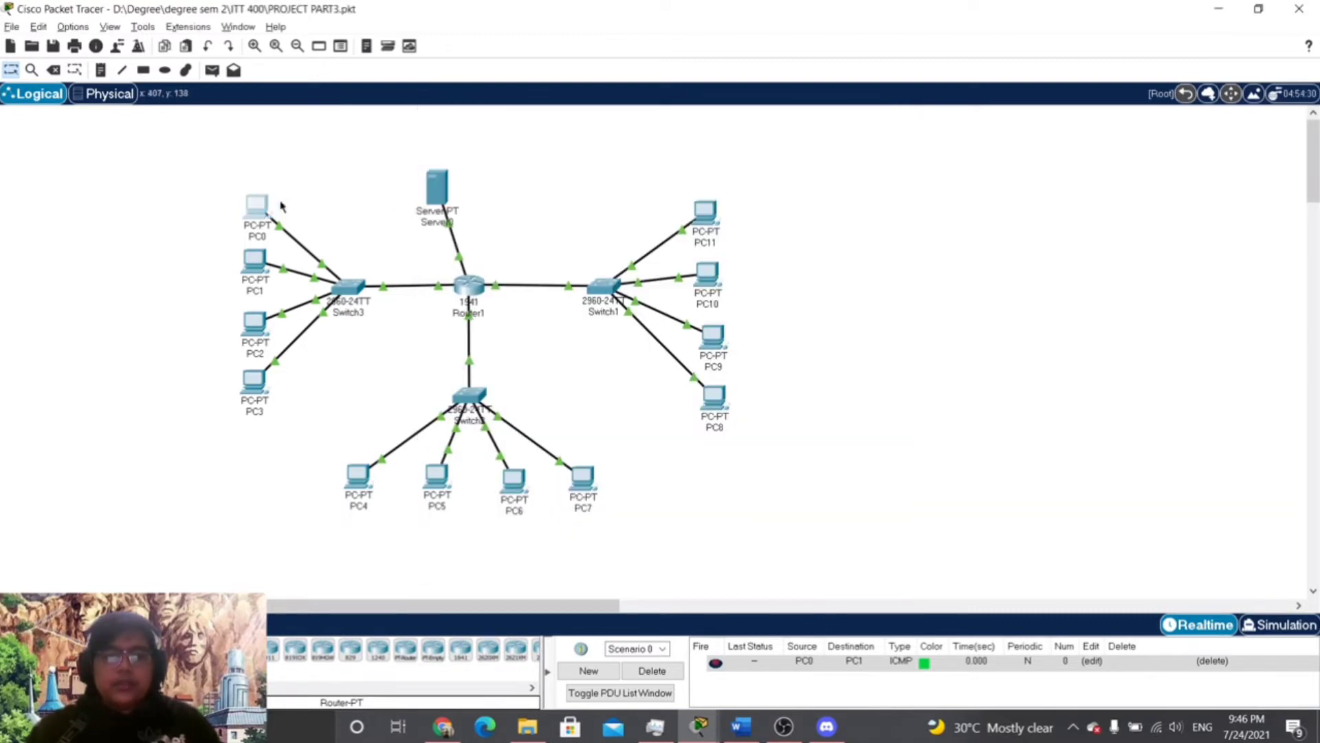
Check the IPv4 address of Server0's FastEthernet0 interface and close the server's window
{"action": "left_click", "coordinate": [257, 204]}
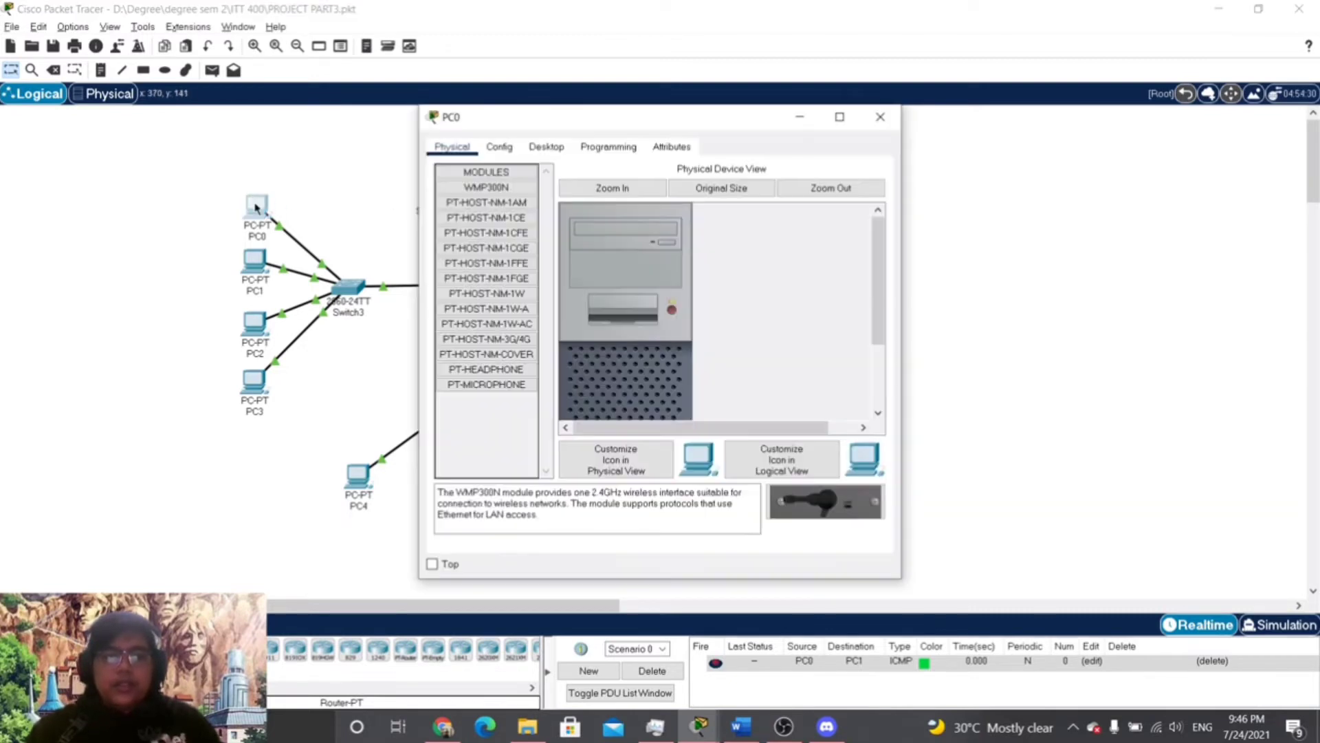
{"action": "left_click", "coordinate": [881, 116]}
{"action": "left_click", "coordinate": [446, 180]}
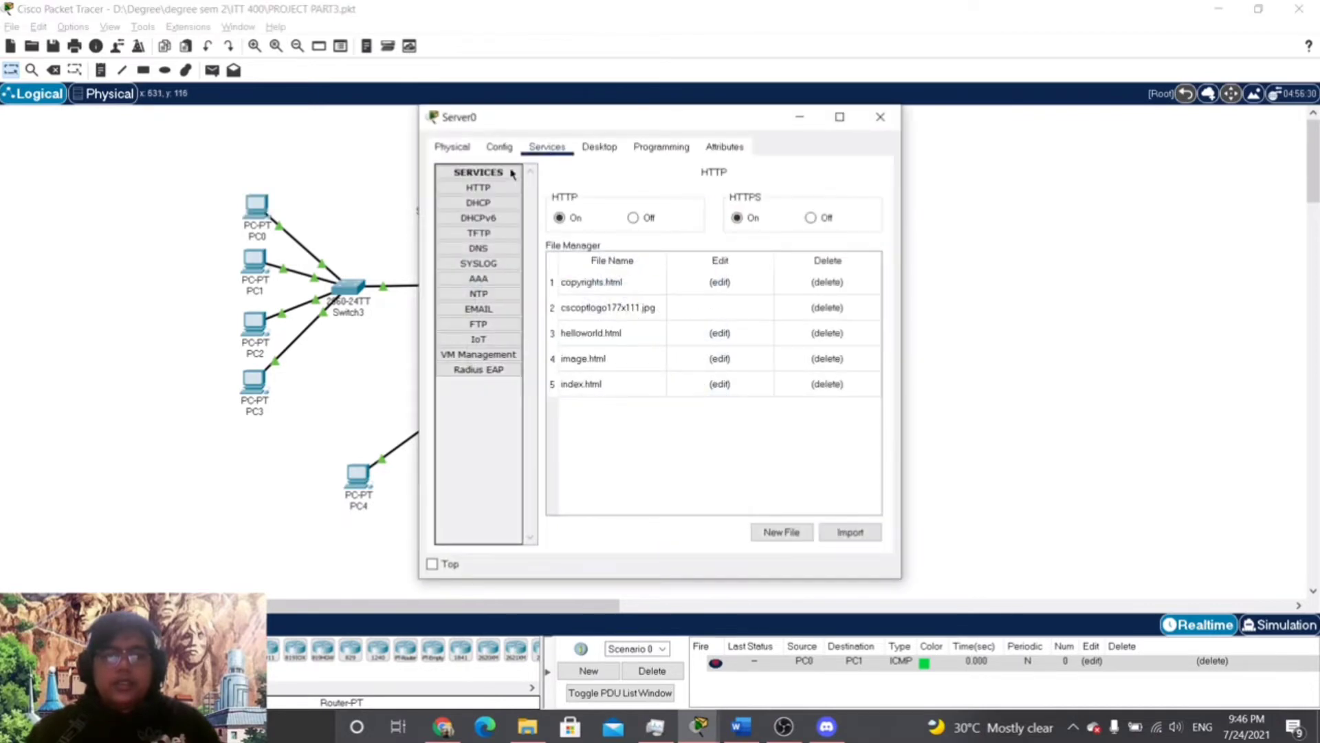
{"action": "left_click", "coordinate": [499, 150]}
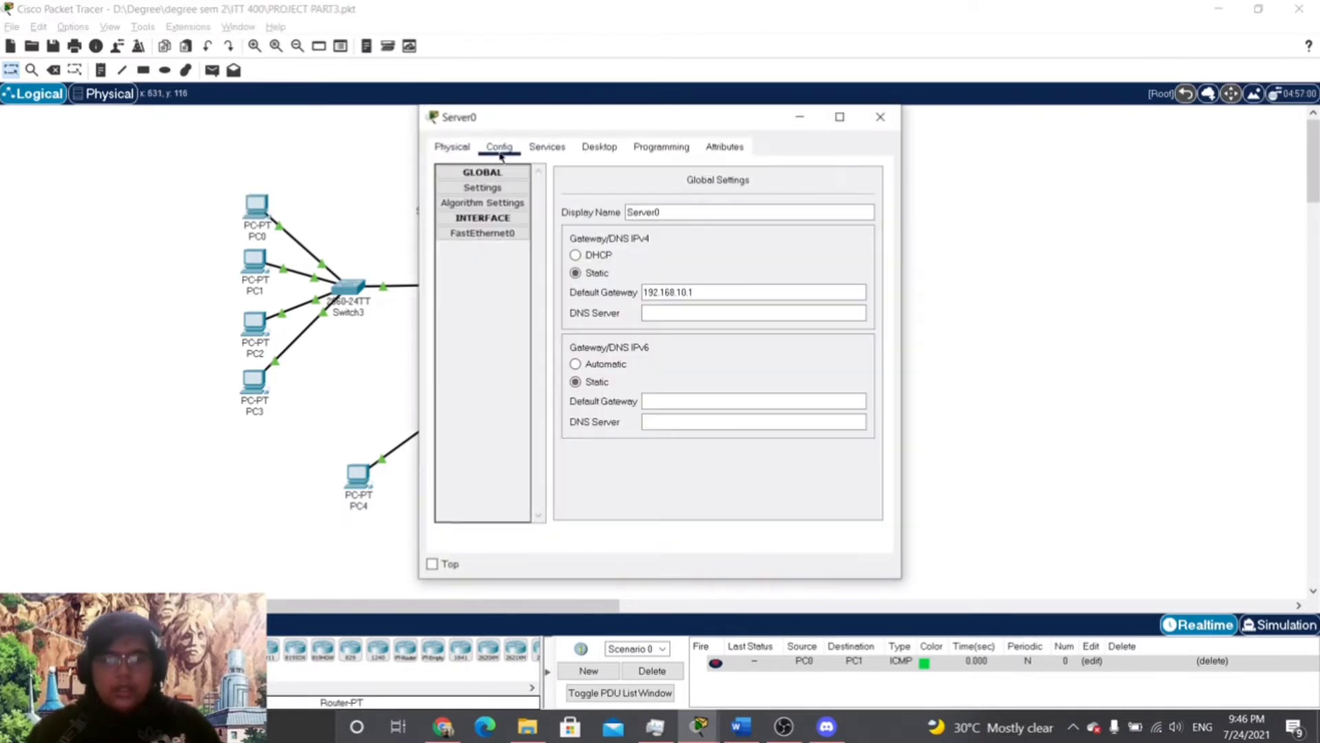
{"action": "left_click", "coordinate": [501, 233]}
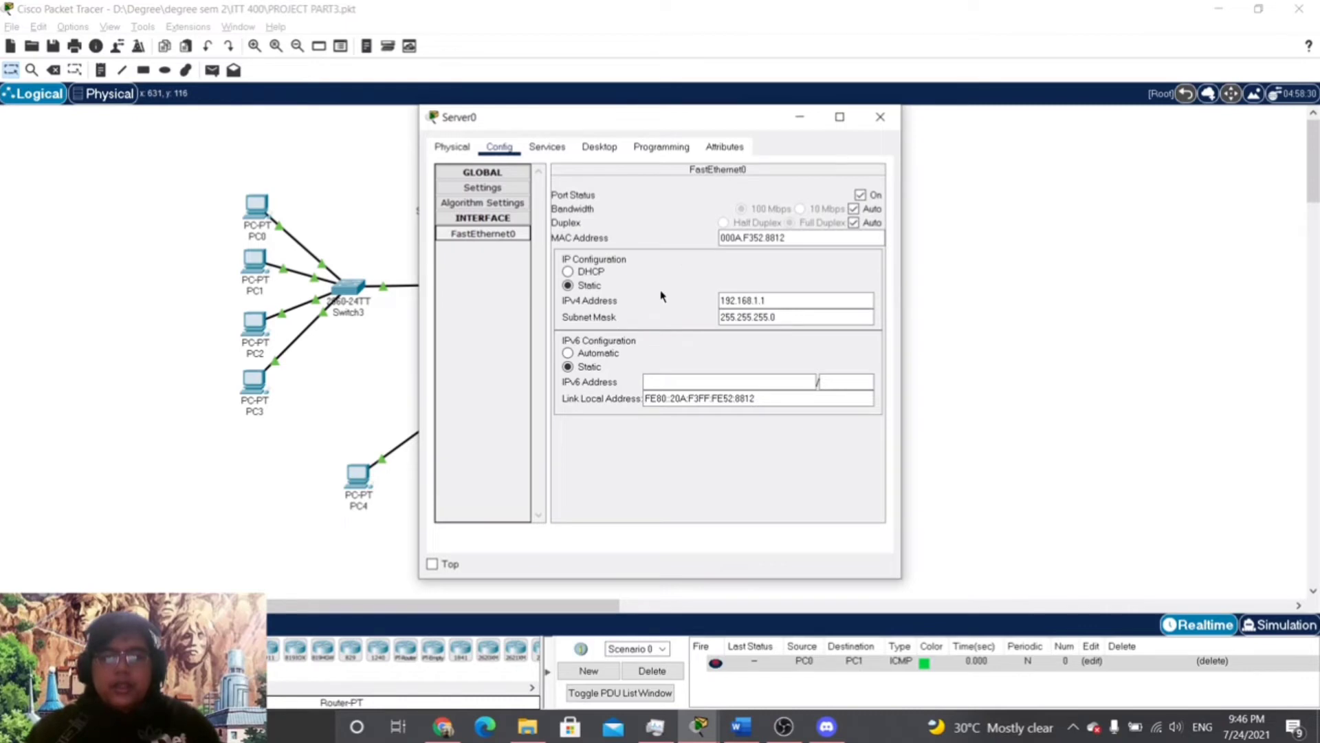
{"action": "left_click_drag", "start_coordinate": [767, 300], "coordinate": [720, 301]}
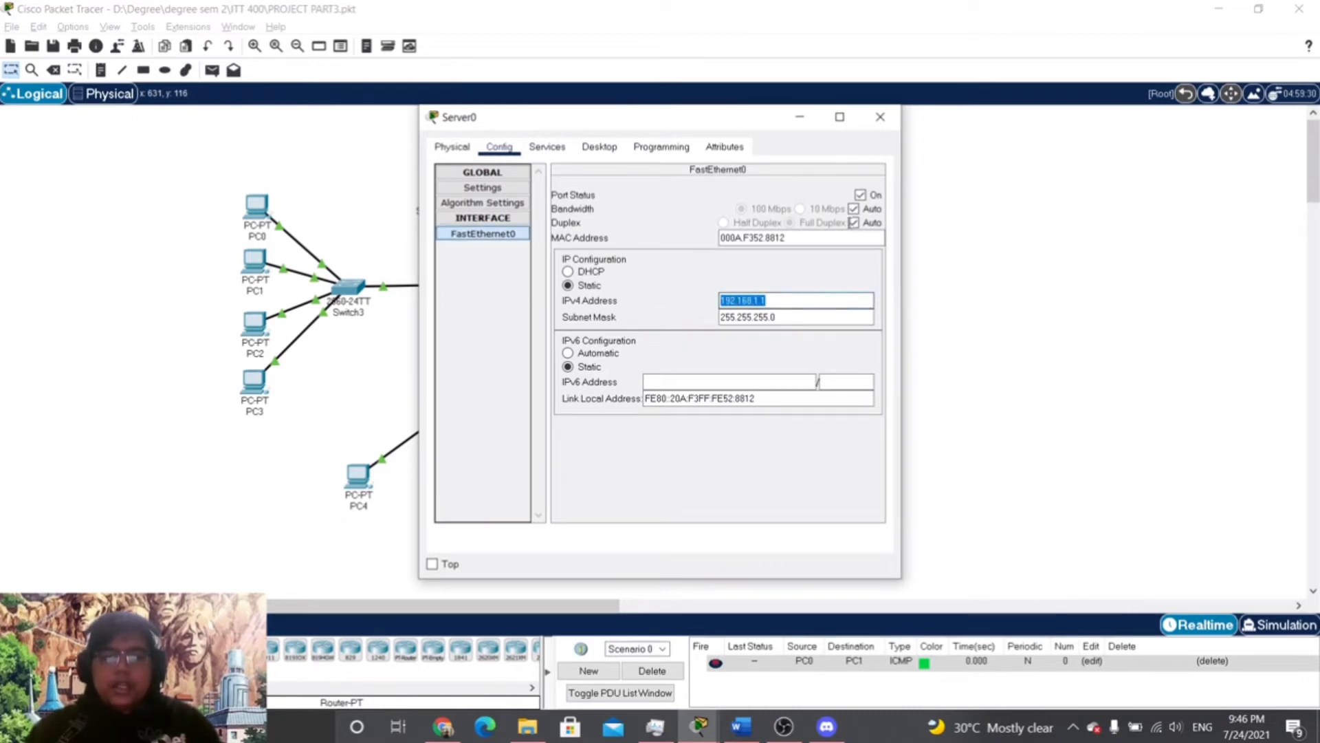
{"action": "left_click", "coordinate": [881, 119]}
Write "Hi", a line introducing the writer by first name and "Saya kacak." in PC0's Text Editor, and save it as a text file
{"action": "left_click", "coordinate": [253, 206]}
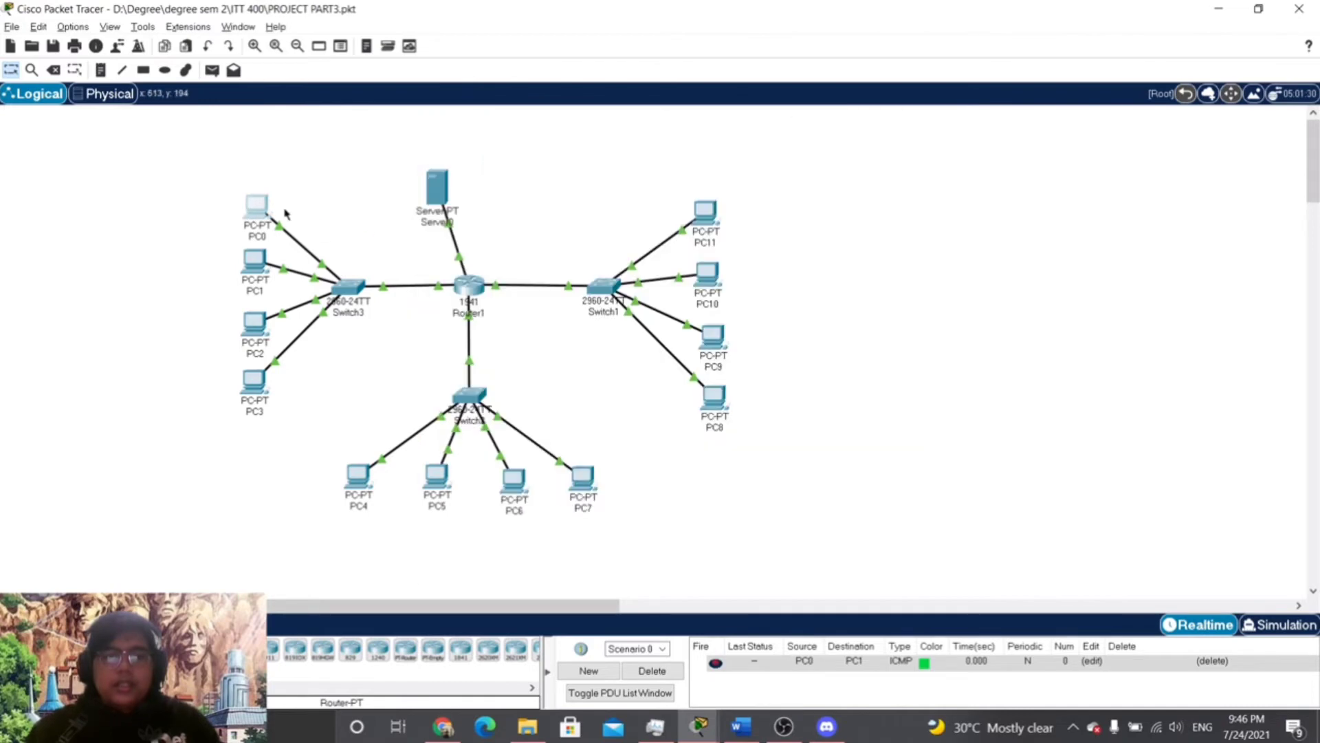
{"action": "left_click", "coordinate": [251, 207]}
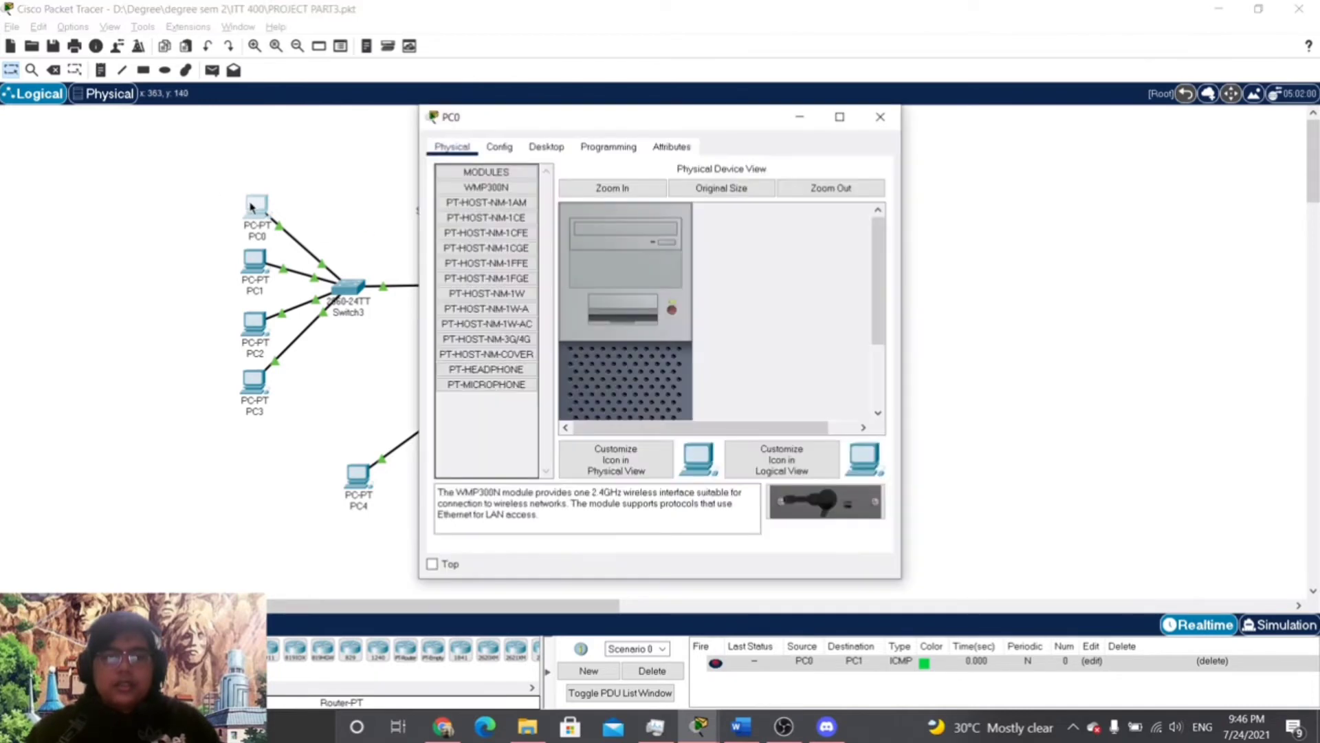
{"action": "left_click", "coordinate": [547, 147]}
{"action": "left_click", "coordinate": [666, 486]}
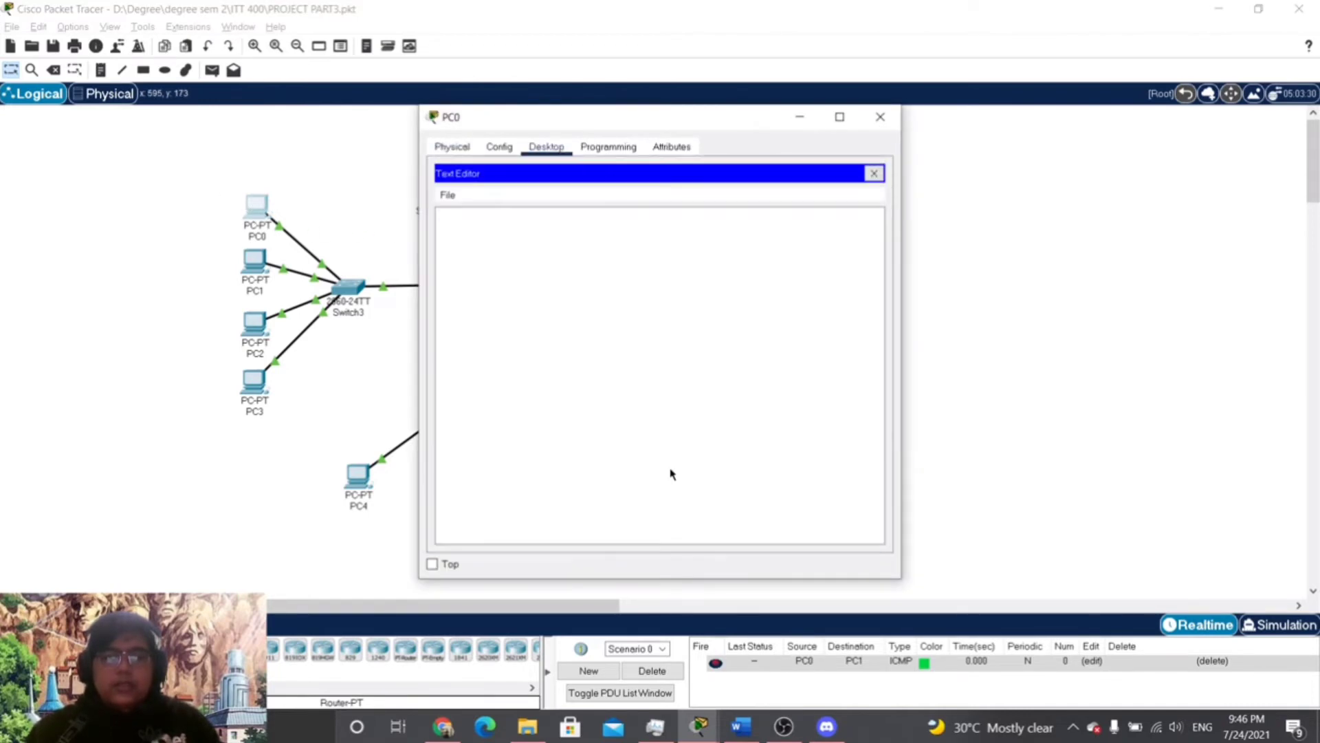
{"action": "left_click", "coordinate": [502, 230]}
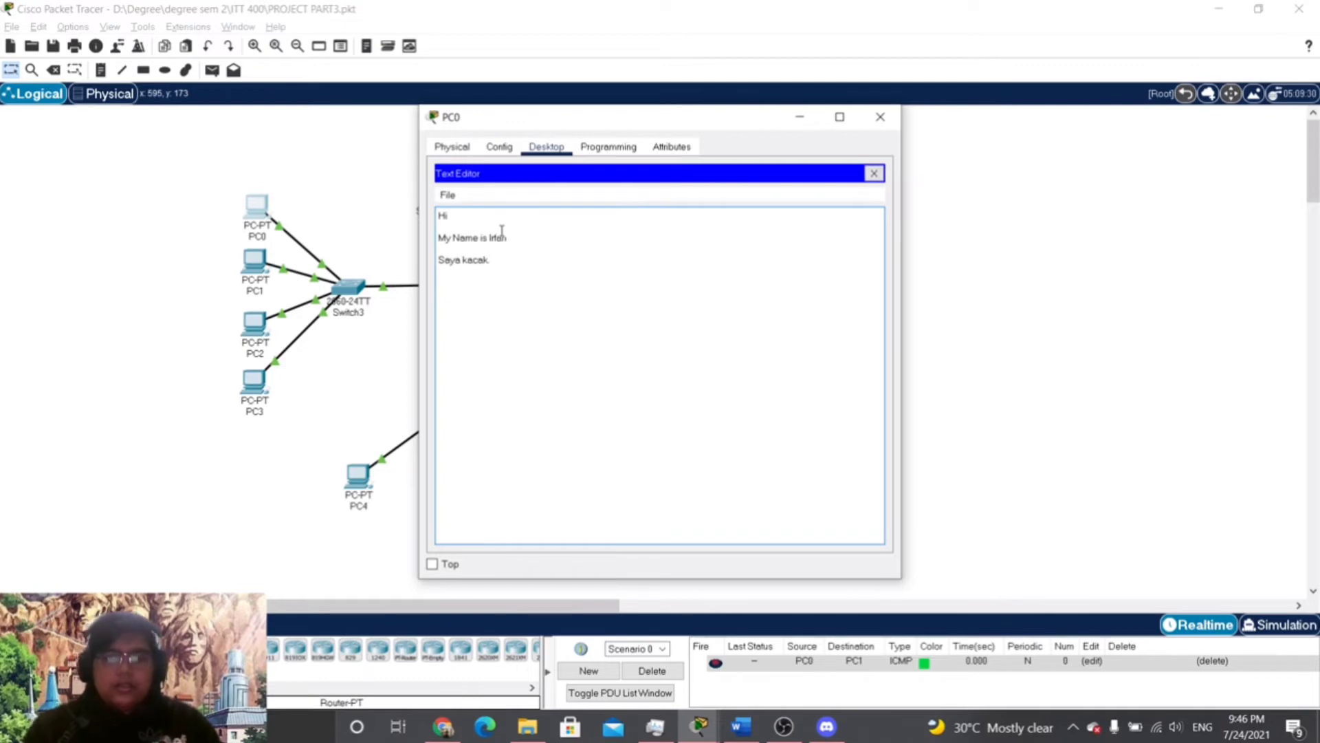
{"action": "key", "text": "ctrl+s"}
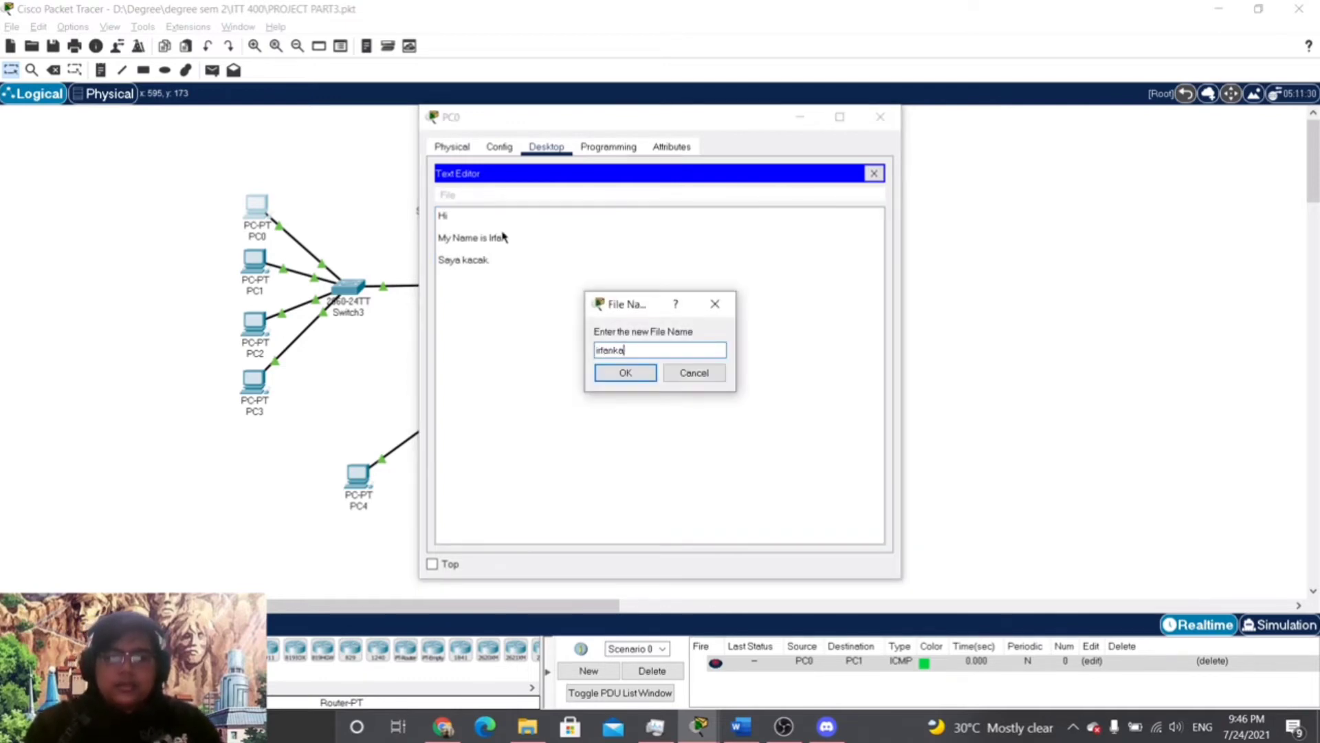
{"action": "key", "text": "Return"}
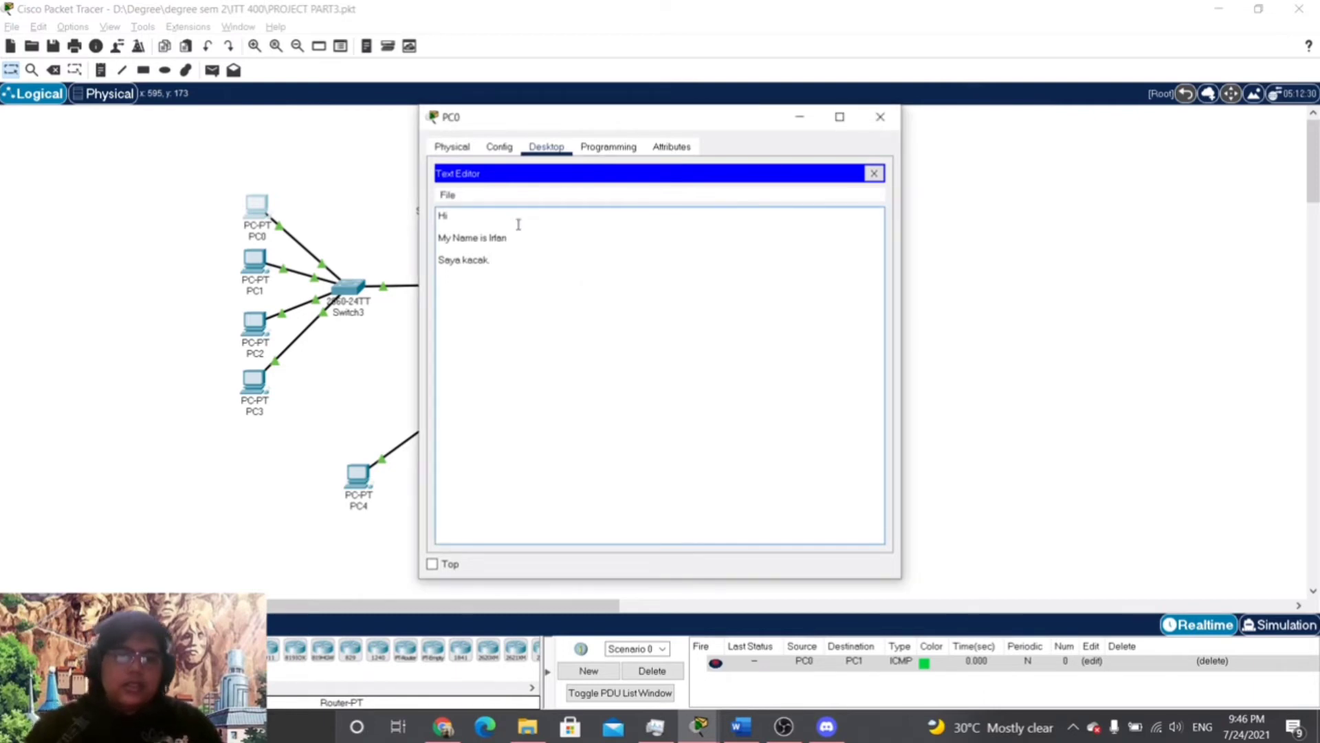
{"action": "left_click", "coordinate": [873, 174]}
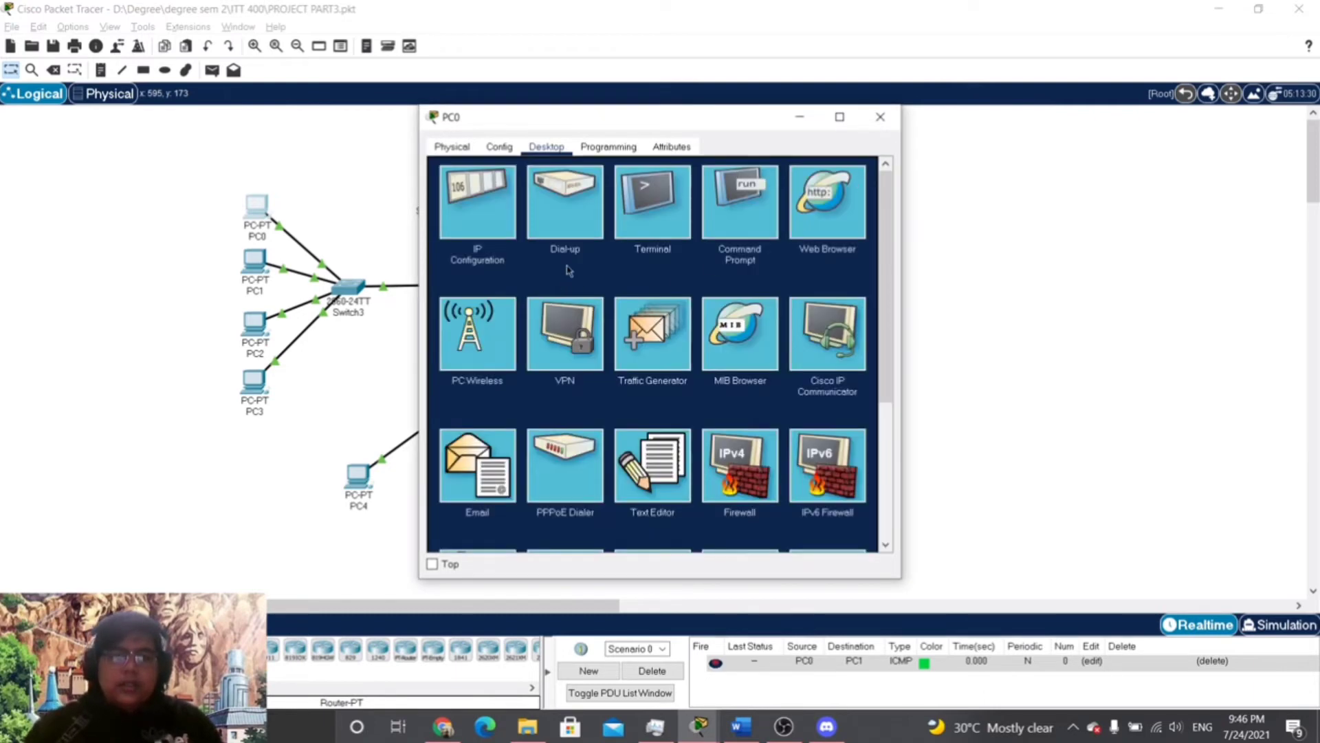
List PC0's local files with dir in its Command Prompt and start an FTP connection to 192.168.1.1
{"action": "left_click", "coordinate": [743, 203]}
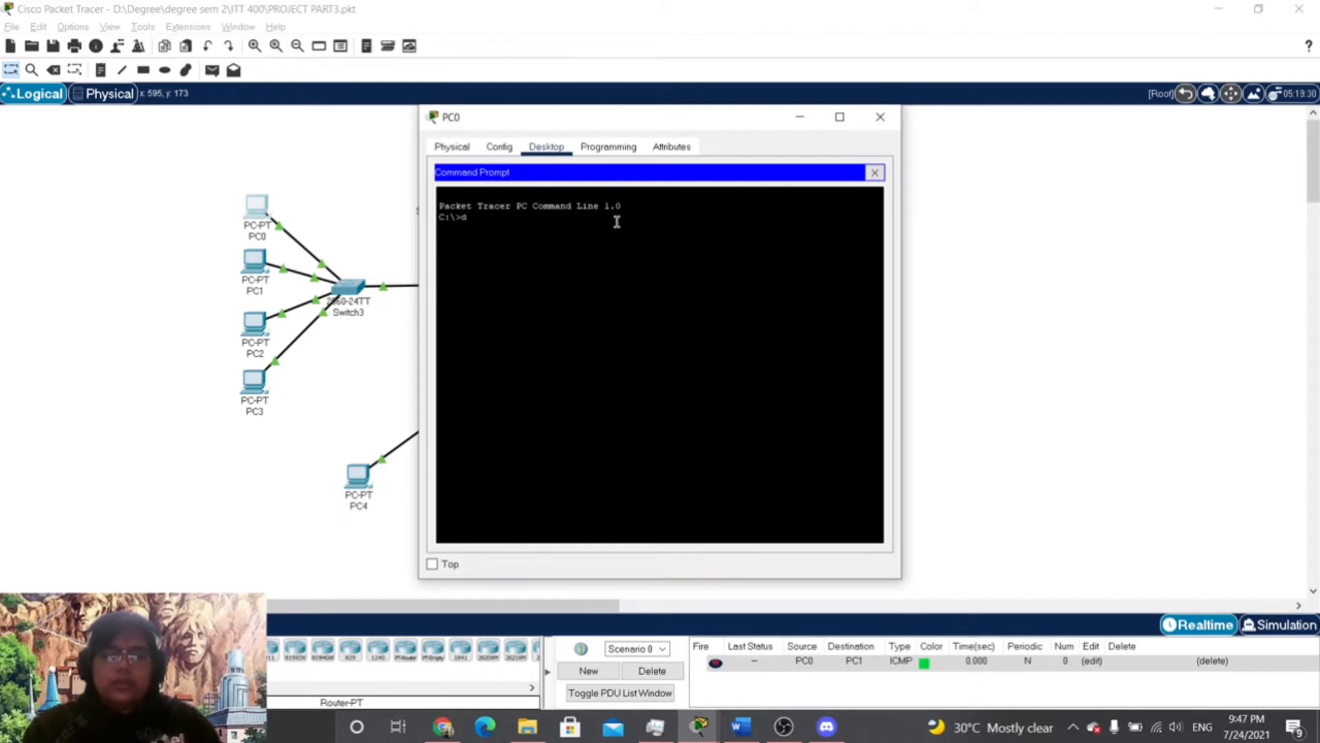
{"action": "key", "text": "Return"}
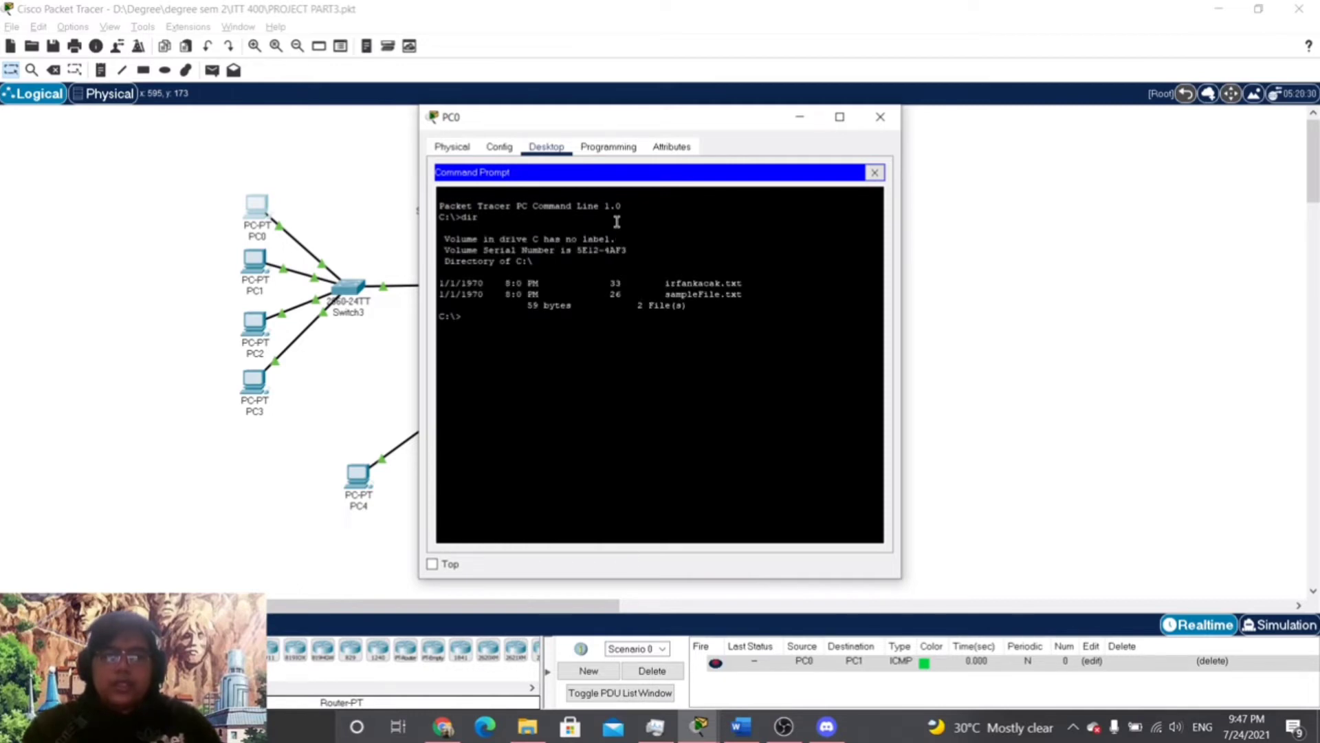
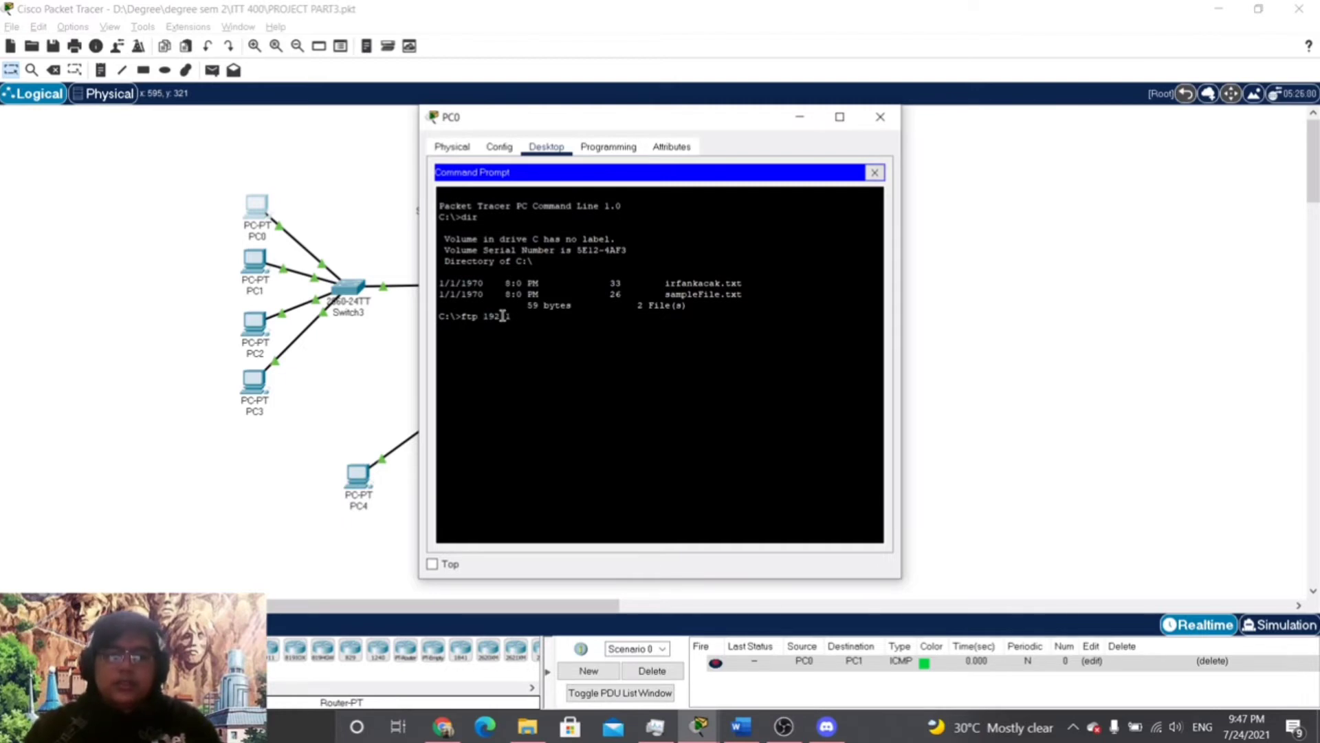
{"action": "type", "text": "2.168.1.1"}
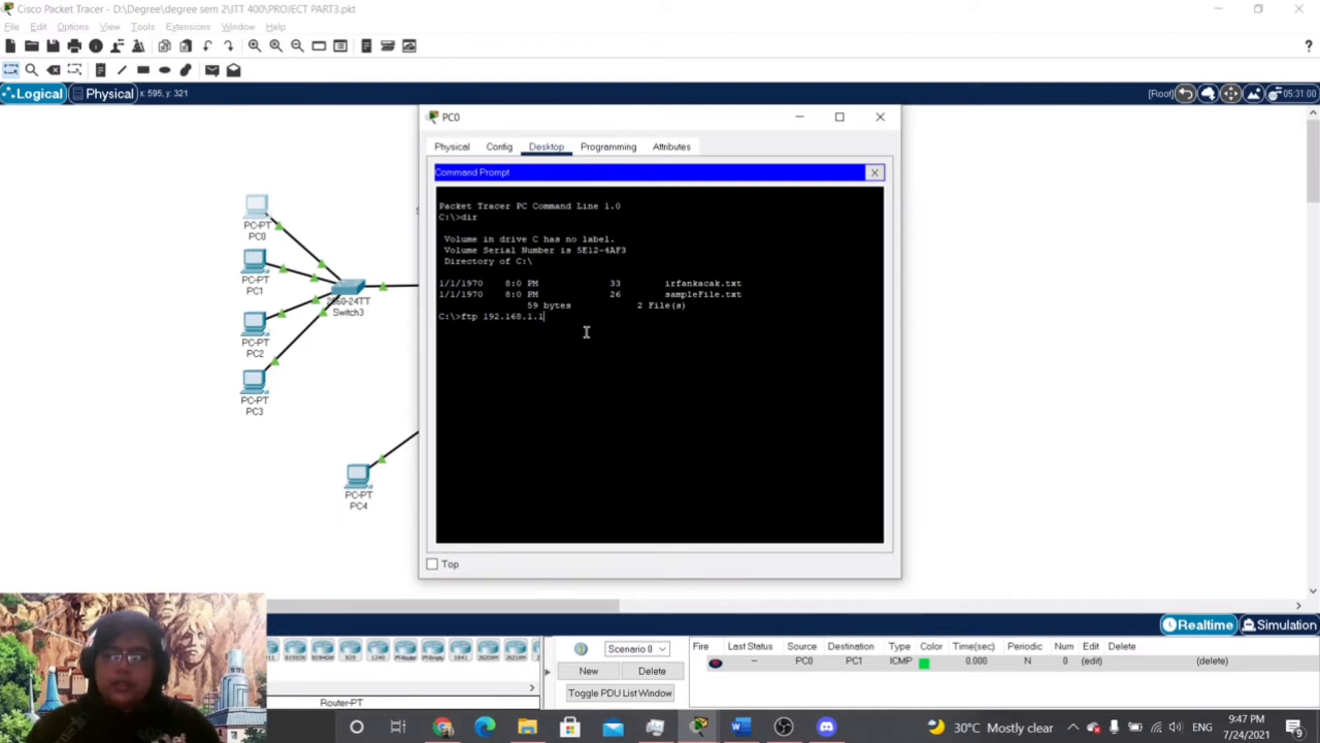
{"action": "key", "text": "Return"}
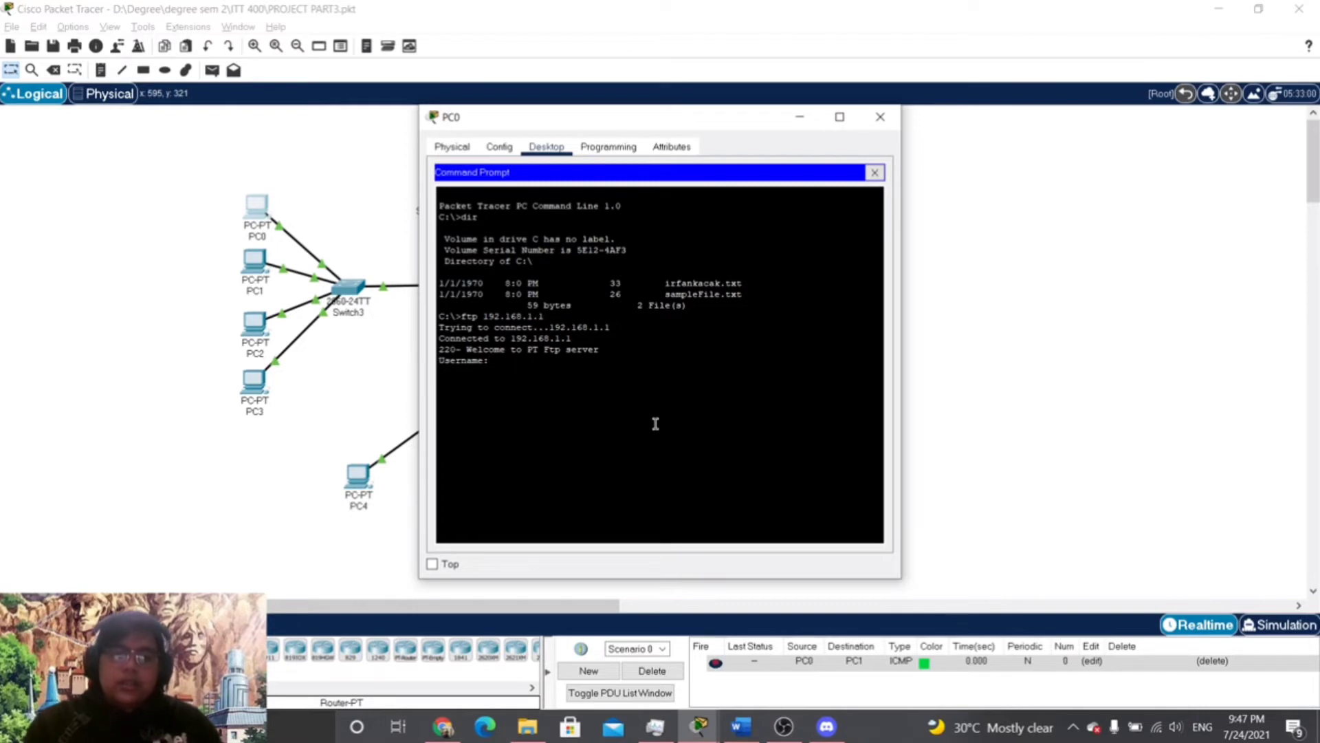
Log in to the FTP server with the new user's username and account password
{"action": "type", "text": "ir"}
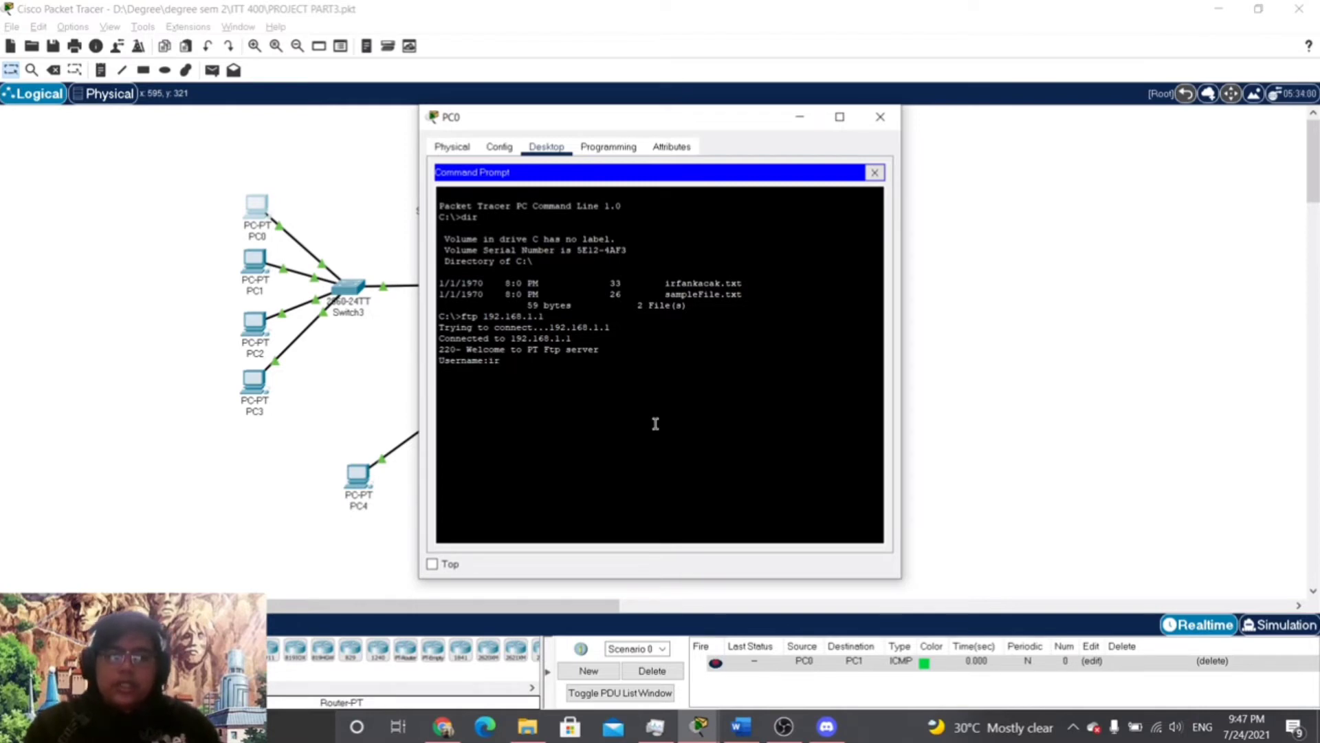
{"action": "type", "text": "fan"}
{"action": "key", "text": "Return"}
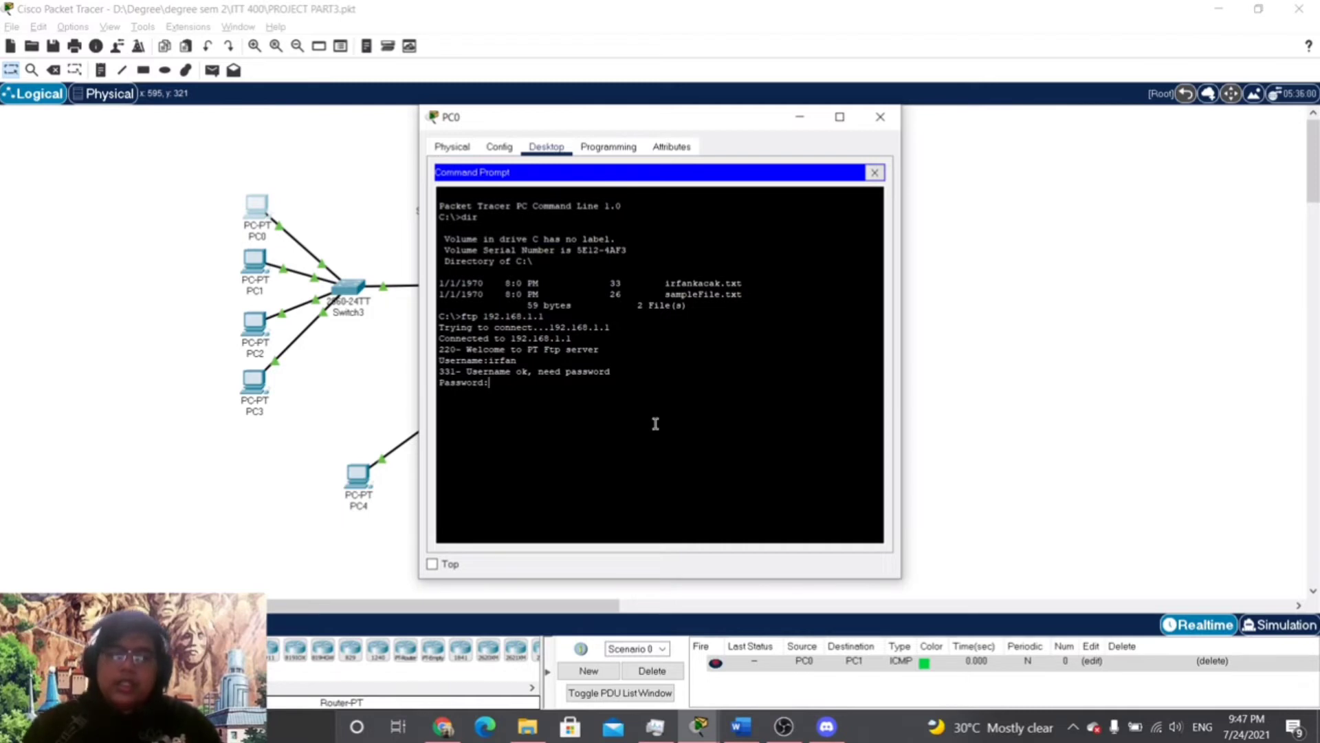
{"action": "key", "text": "Return"}
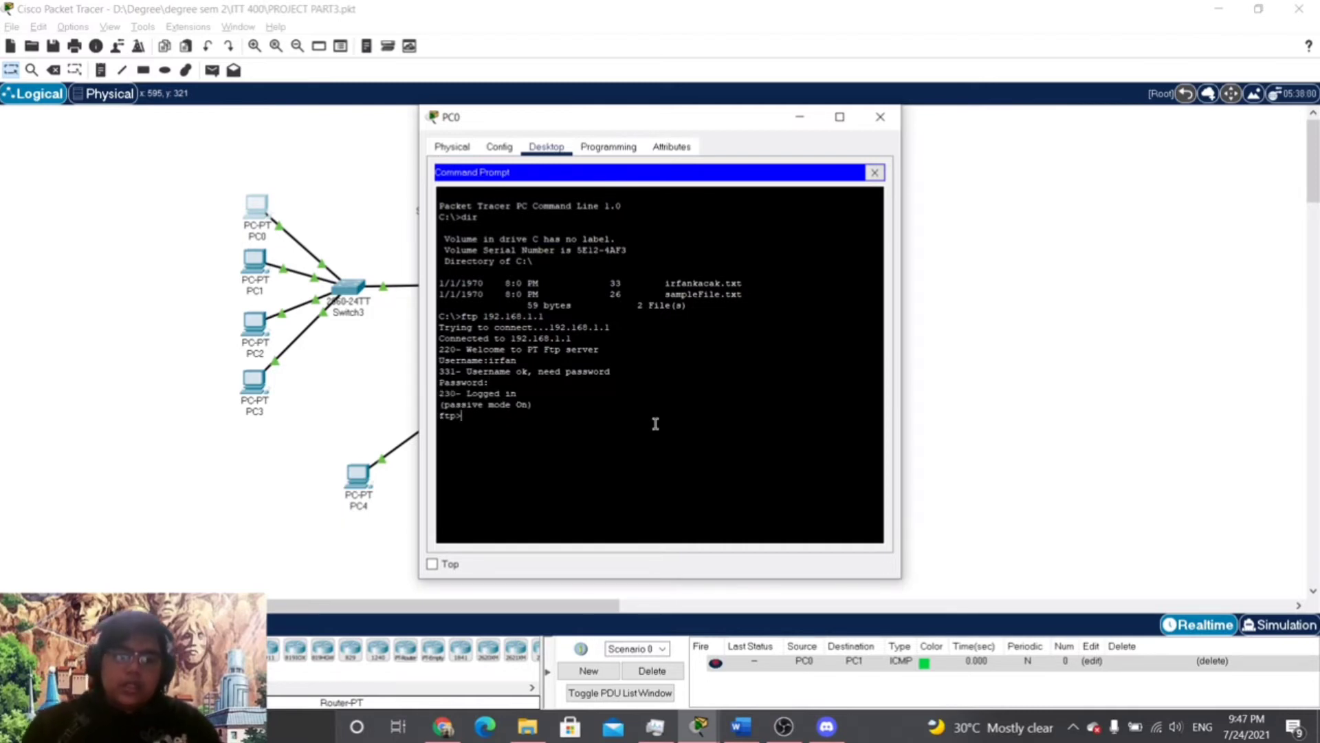
List the server's FTP directory with dir and compare its files with PC0's local text files
{"action": "type", "text": "dir"}
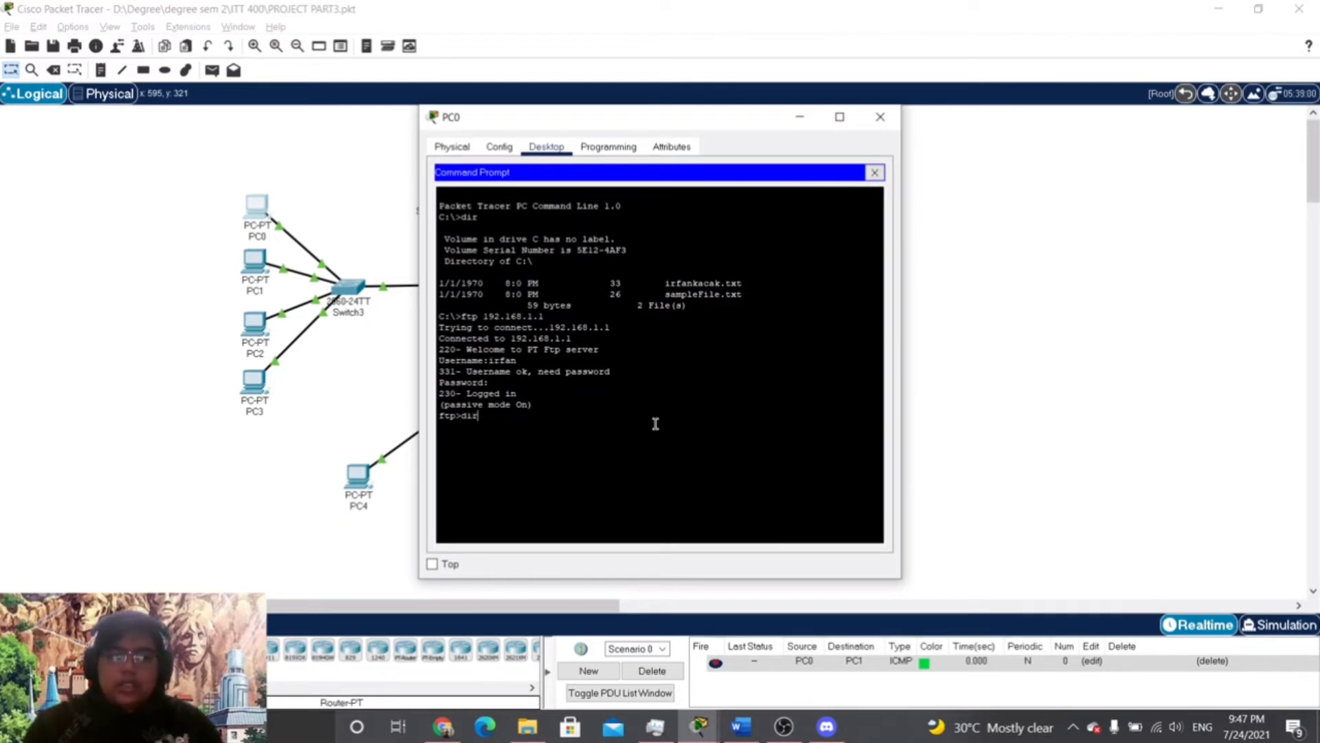
{"action": "key", "text": "Return"}
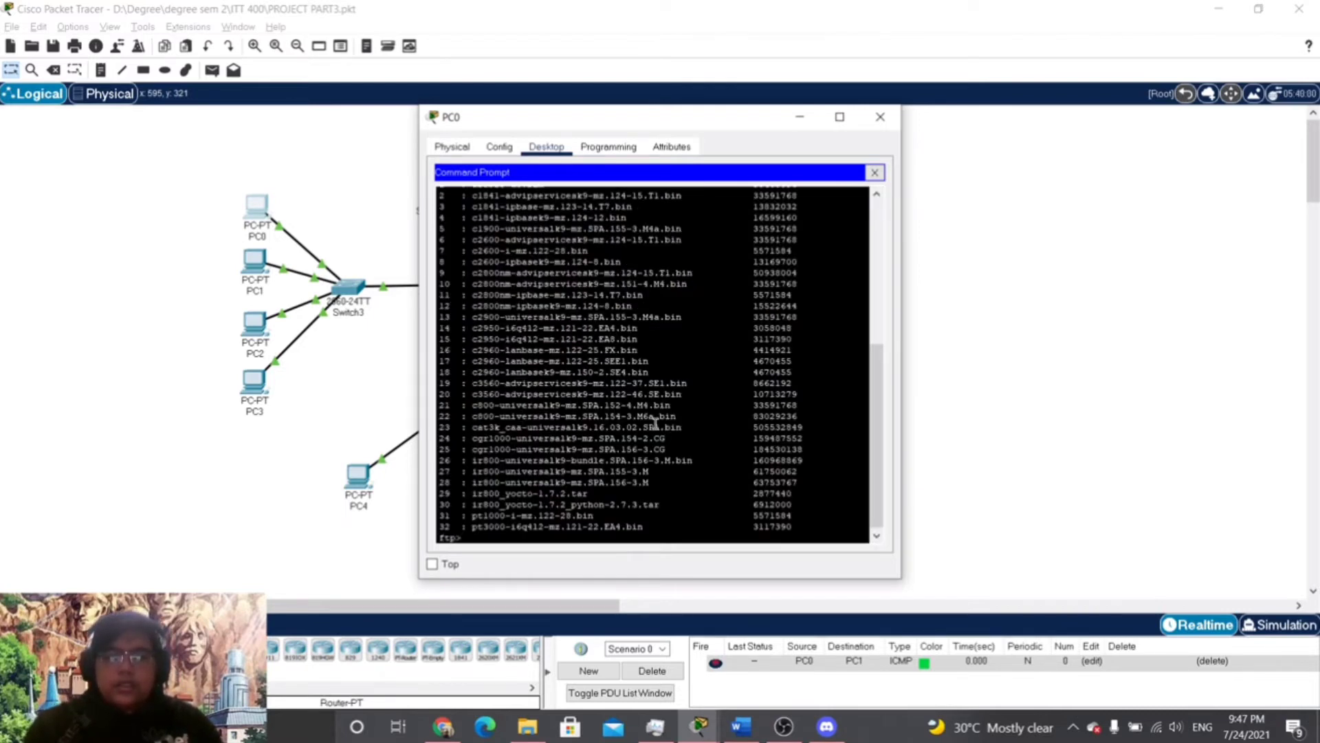
{"action": "scroll", "coordinate": [586, 498], "scroll_direction": "up", "scroll_amount": 10}
{"action": "scroll", "coordinate": [495, 344], "scroll_direction": "down", "scroll_amount": 3}
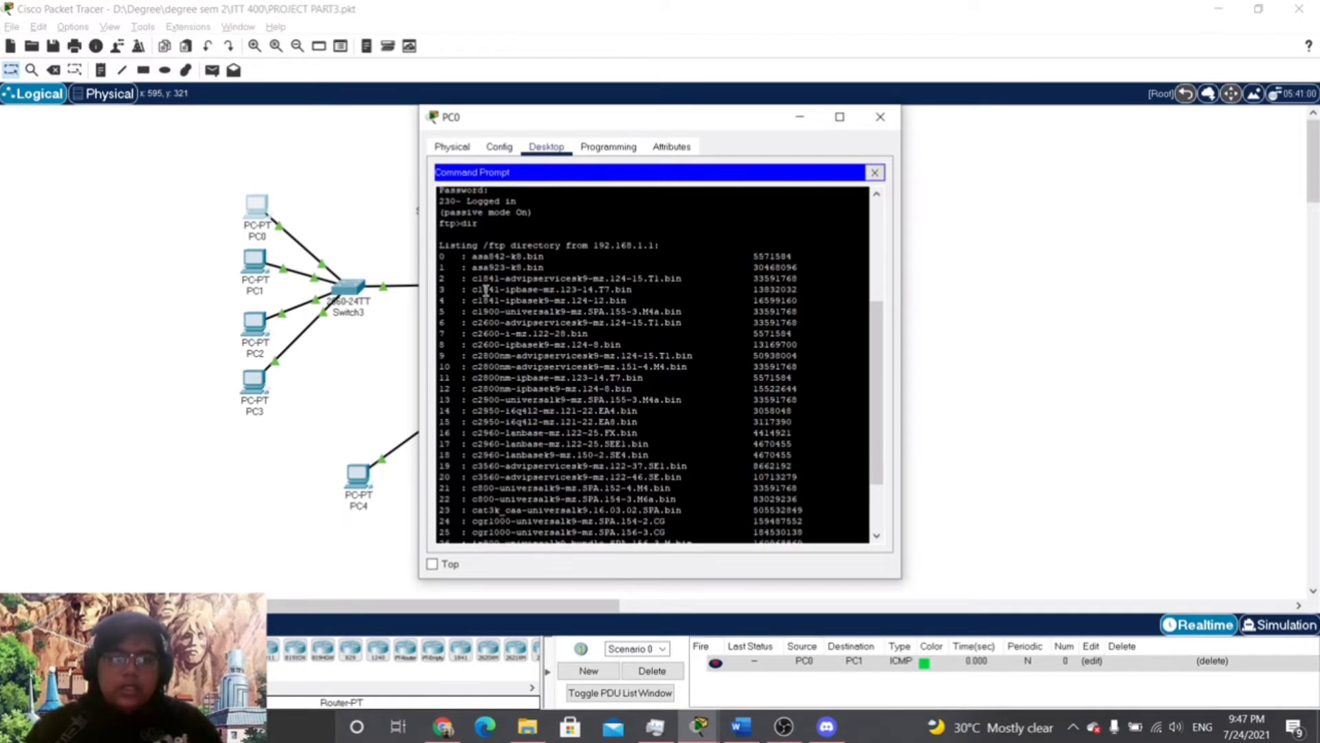
{"action": "left_click_drag", "start_coordinate": [483, 262], "coordinate": [659, 524]}
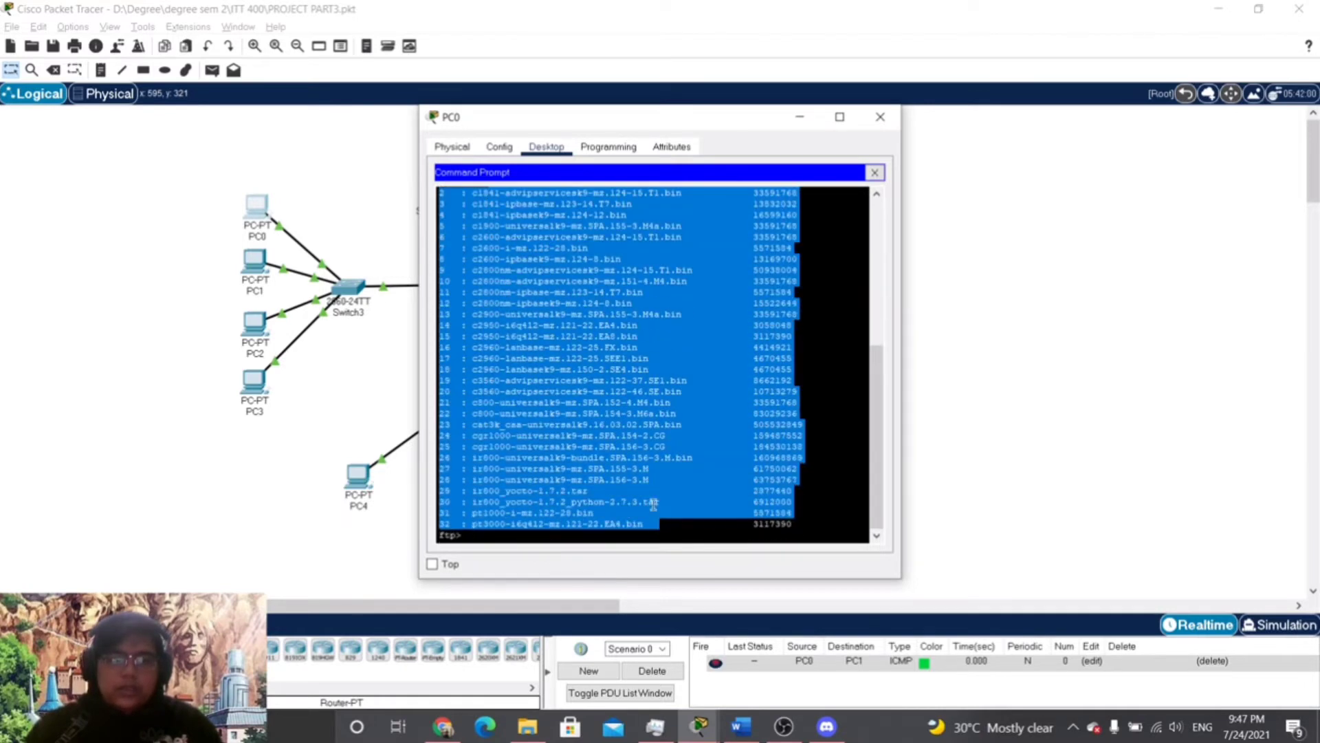
{"action": "left_click", "coordinate": [658, 524]}
{"action": "scroll", "coordinate": [521, 486], "scroll_direction": "up", "scroll_amount": 7}
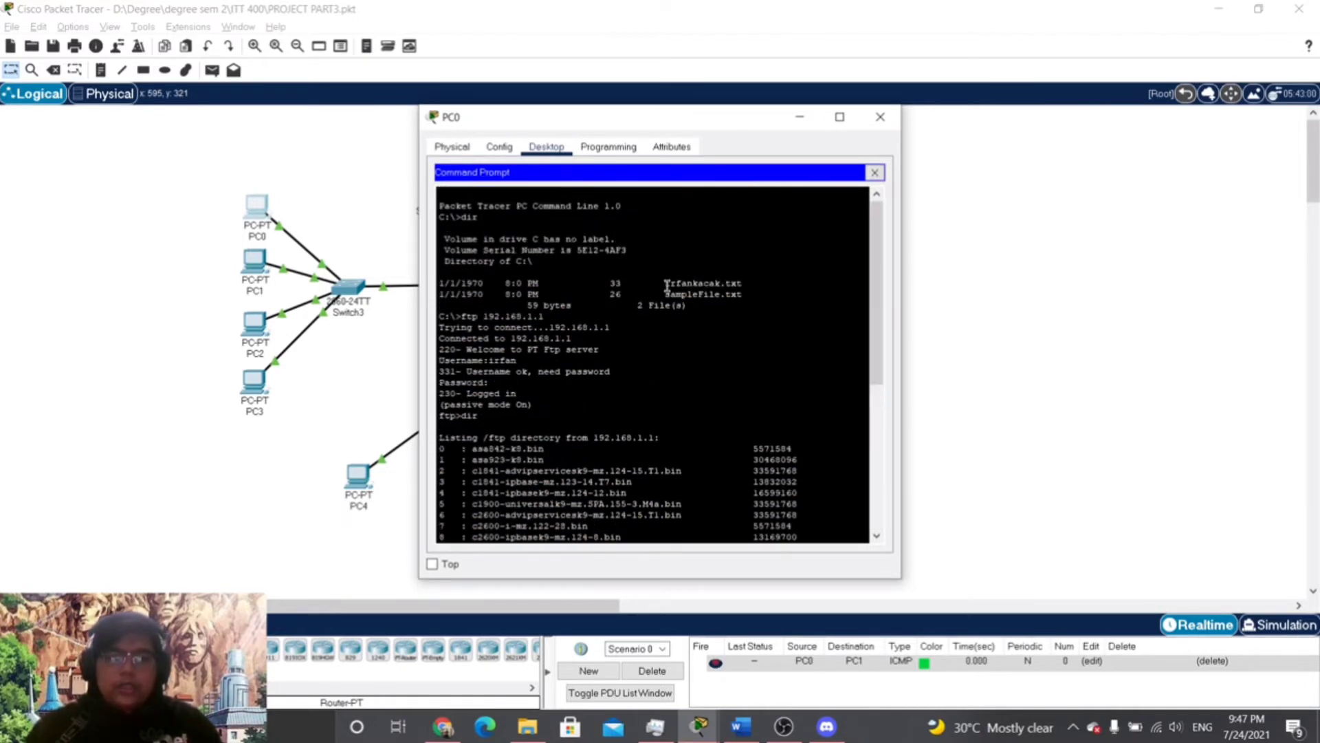
{"action": "left_click_drag", "start_coordinate": [648, 283], "coordinate": [749, 287]}
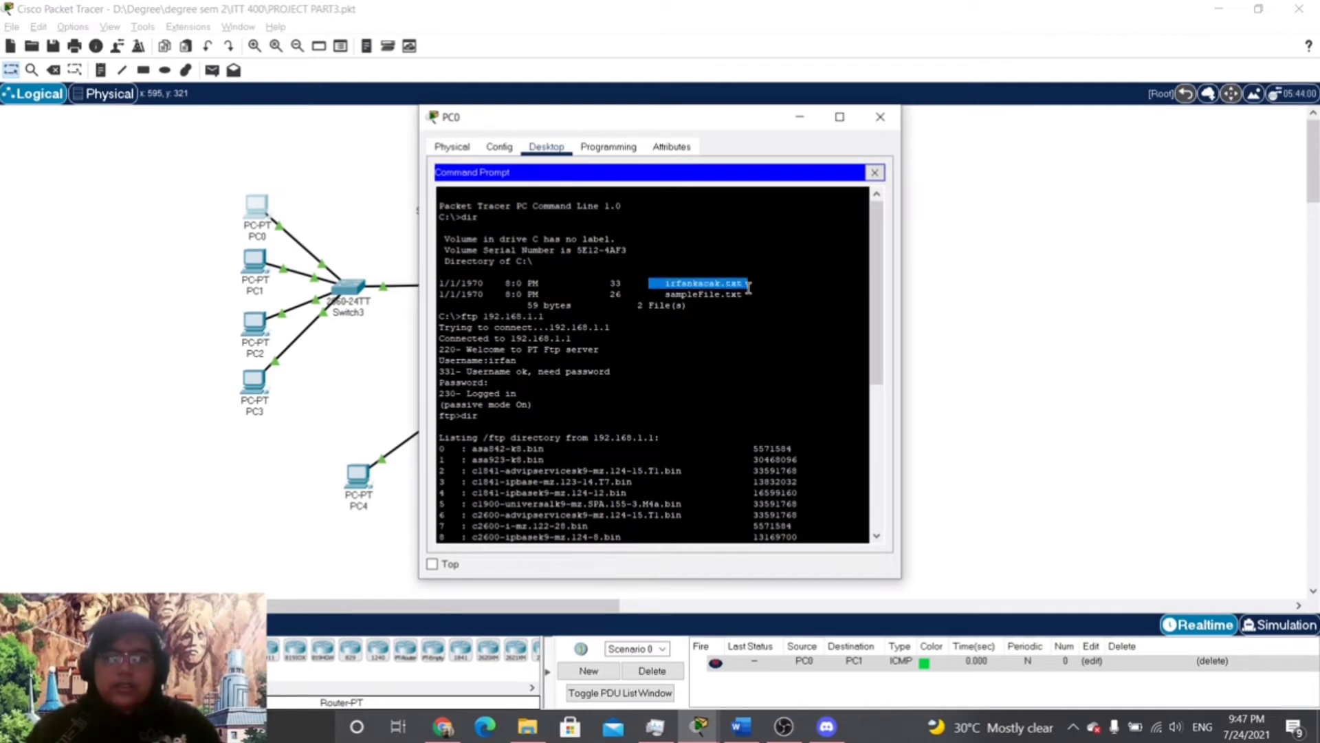
Upload the newly written text file from PC0 to the FTP server with the put command
{"action": "scroll", "coordinate": [520, 251], "scroll_direction": "down", "scroll_amount": 8}
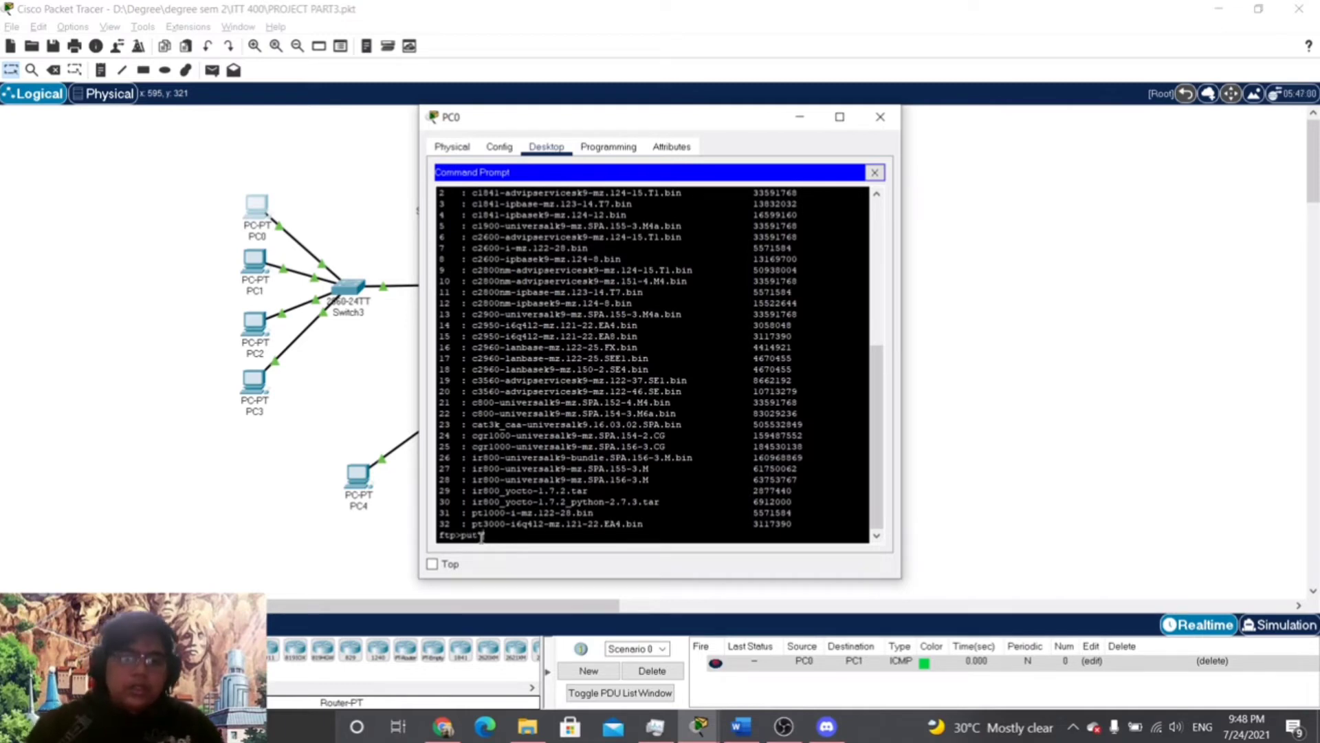
{"action": "type", "text": "rfan"}
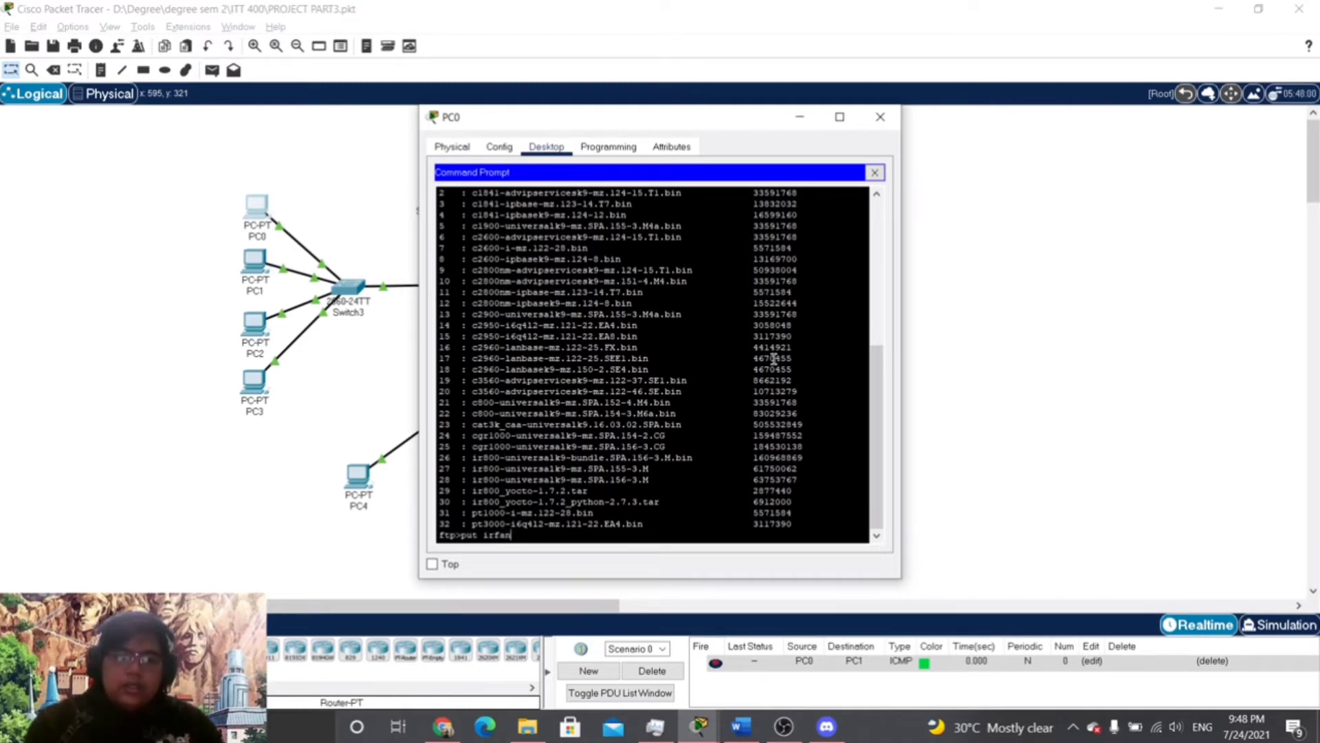
{"action": "type", "text": "kacak.t"}
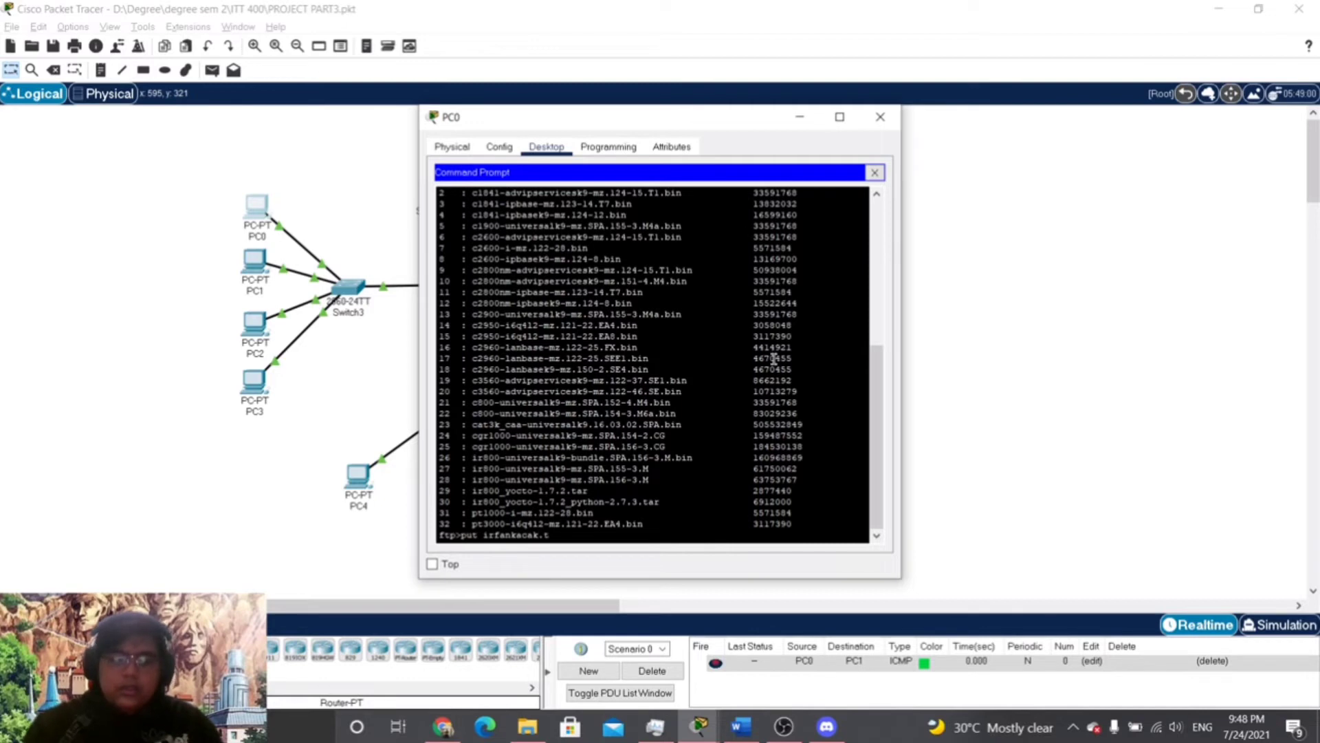
{"action": "type", "text": "xt"}
{"action": "key", "text": "Return"}
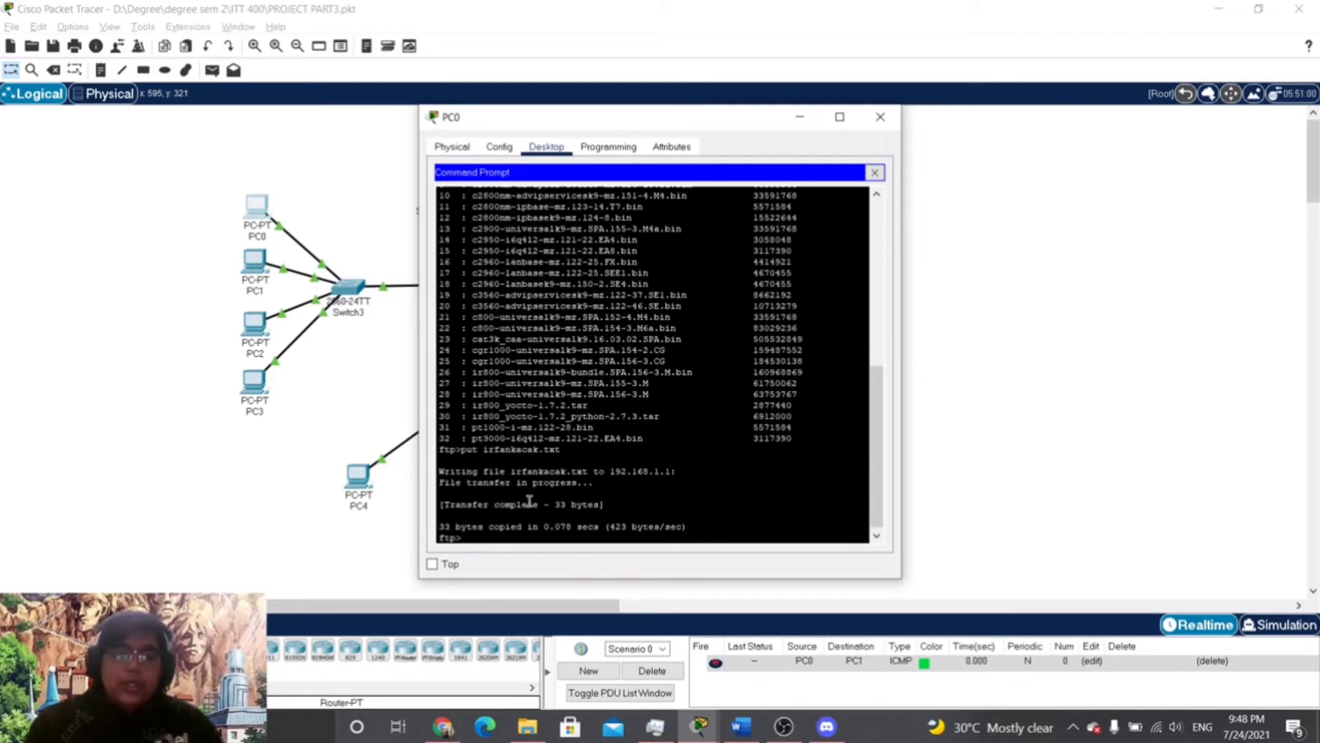
List the server's FTP directory with dir and check it for the uploaded text file
{"action": "type", "text": "di"}
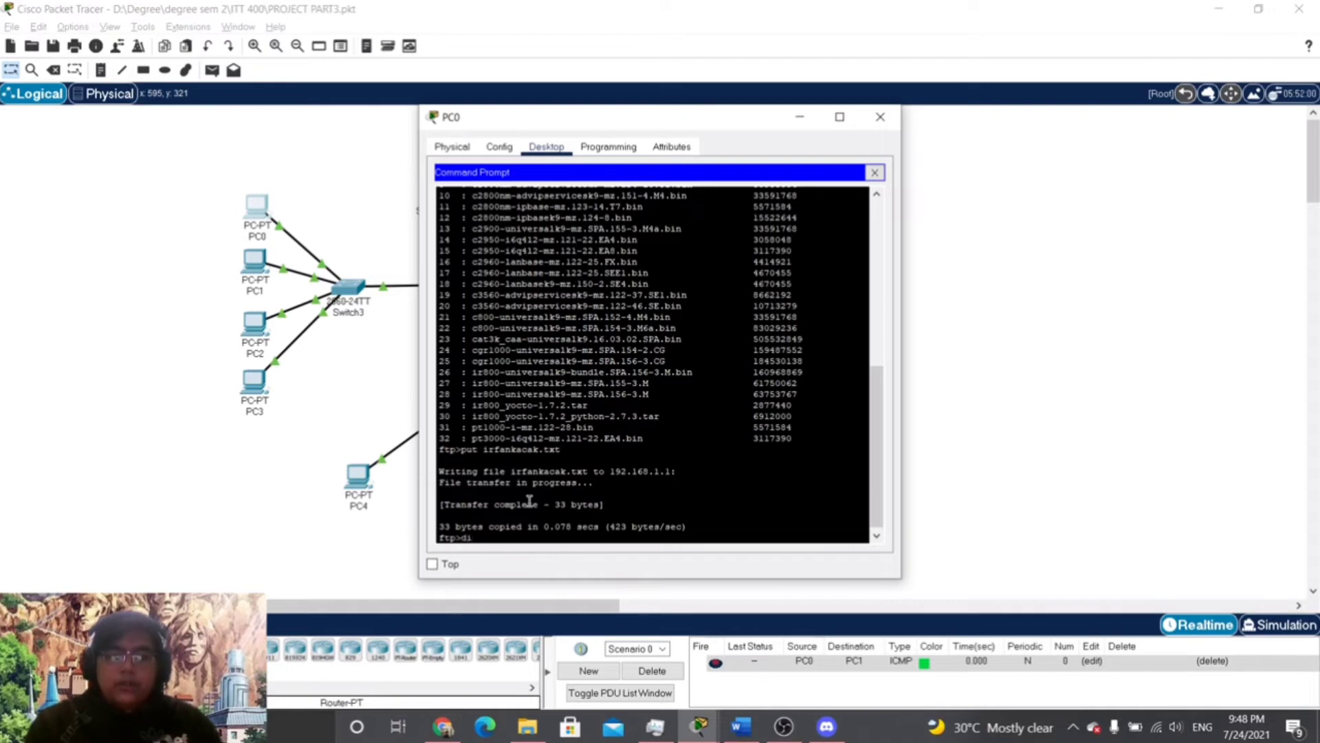
{"action": "type", "text": "r"}
{"action": "key", "text": "Return"}
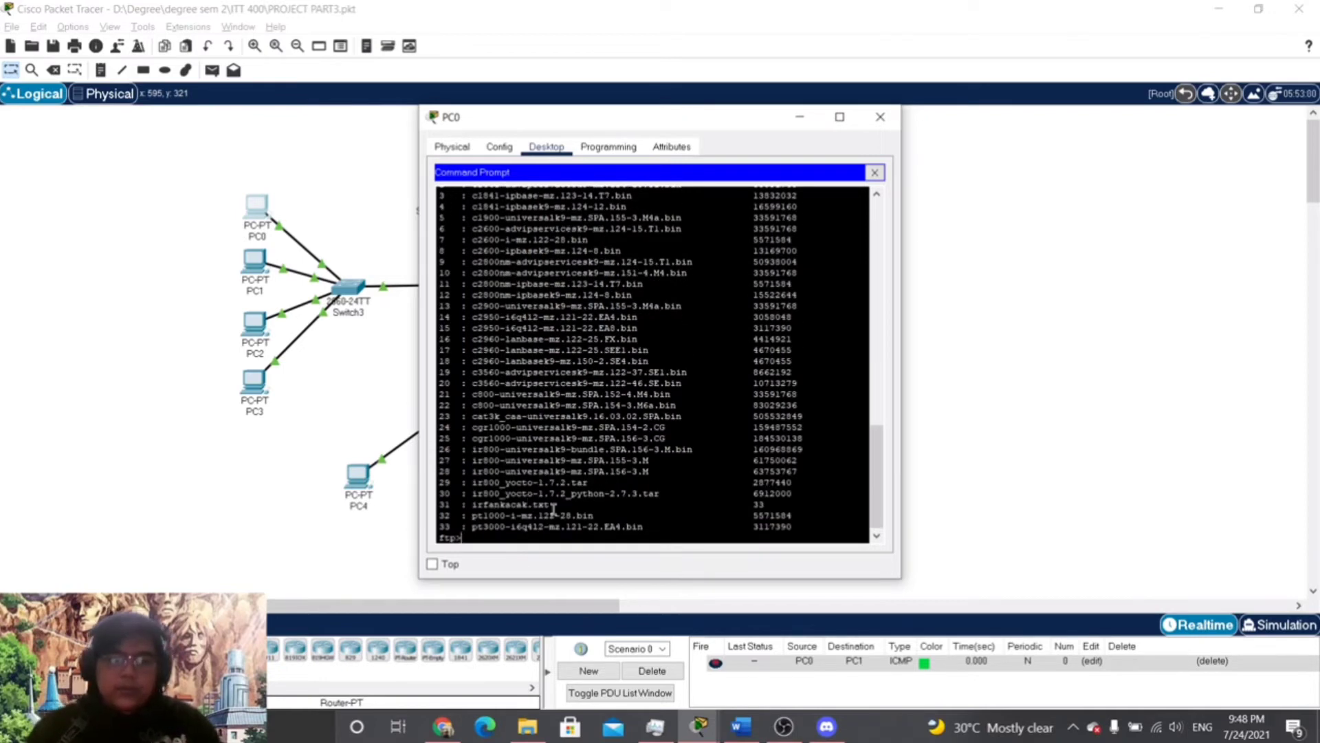
{"action": "left_click_drag", "start_coordinate": [553, 504], "coordinate": [470, 504]}
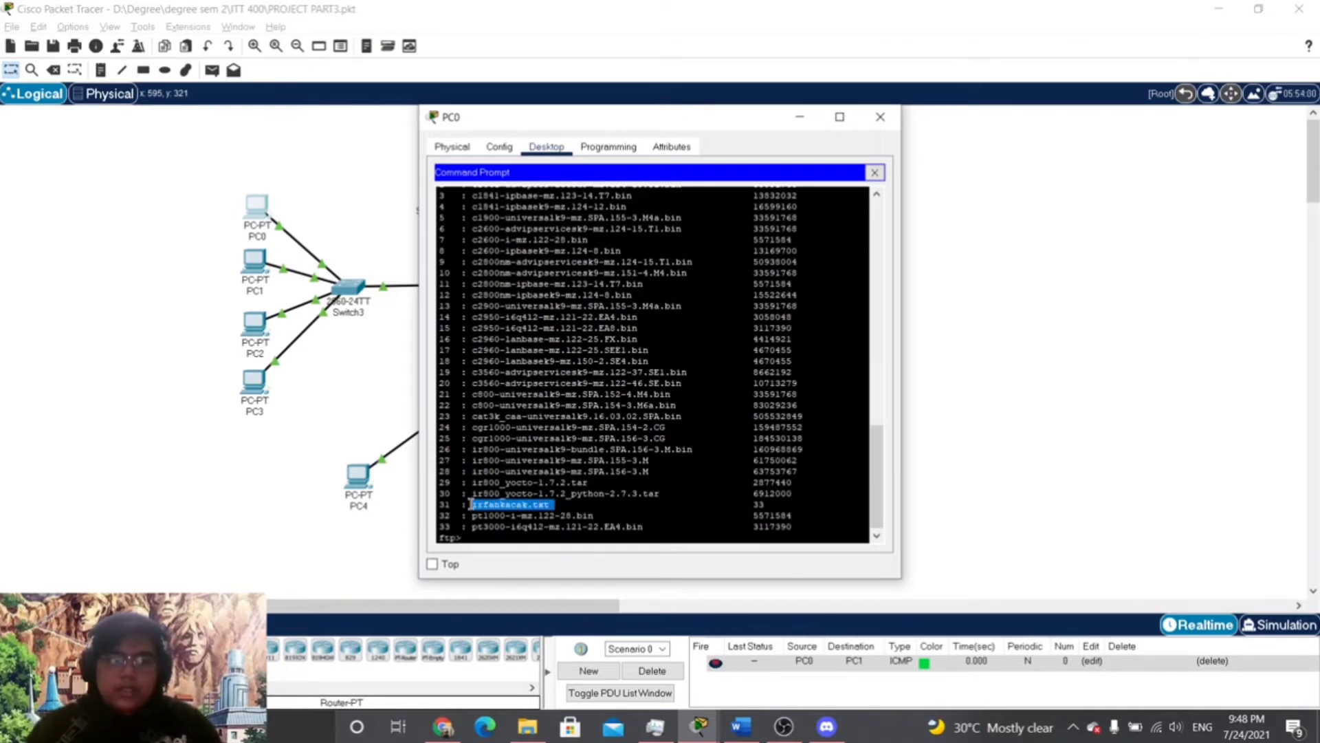
{"action": "left_click", "coordinate": [599, 506]}
{"action": "left_click_drag", "start_coordinate": [554, 504], "coordinate": [471, 504]}
{"action": "scroll", "coordinate": [515, 467], "scroll_direction": "up", "scroll_amount": 5}
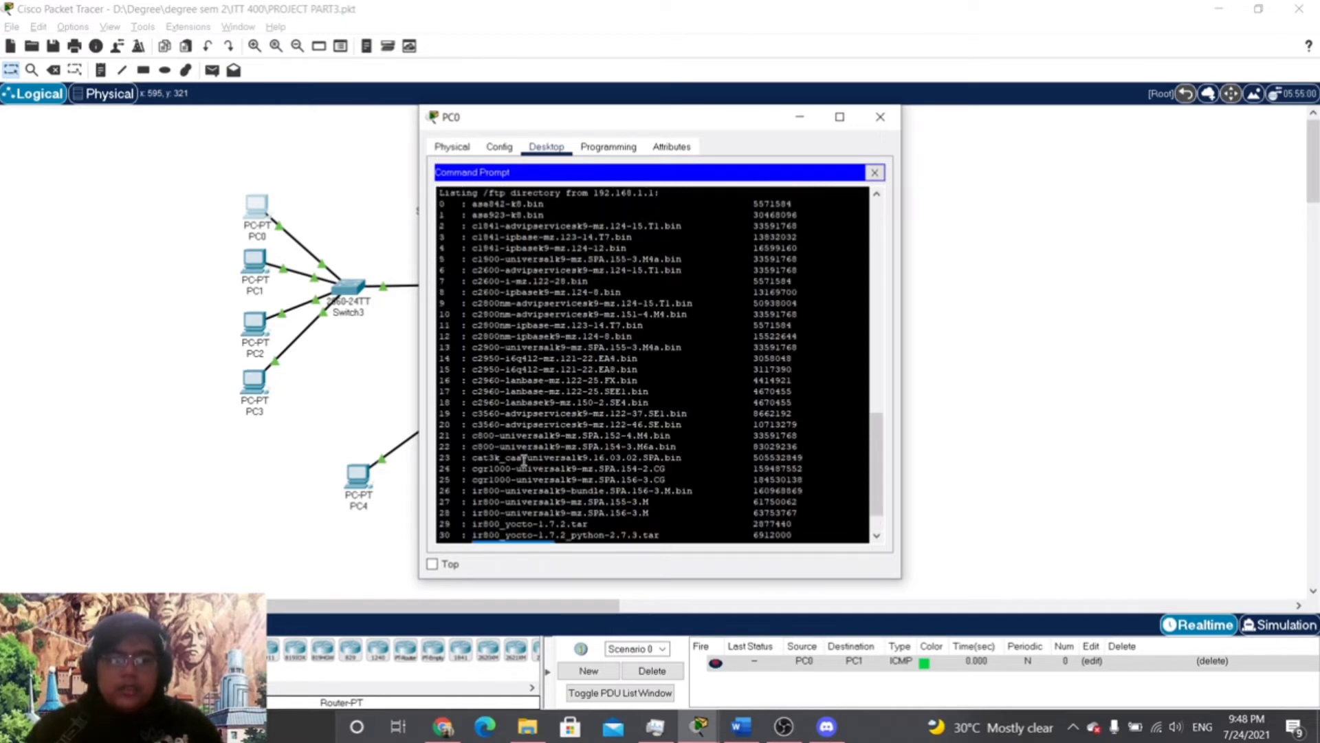
{"action": "scroll", "coordinate": [523, 462], "scroll_direction": "down", "scroll_amount": 5}
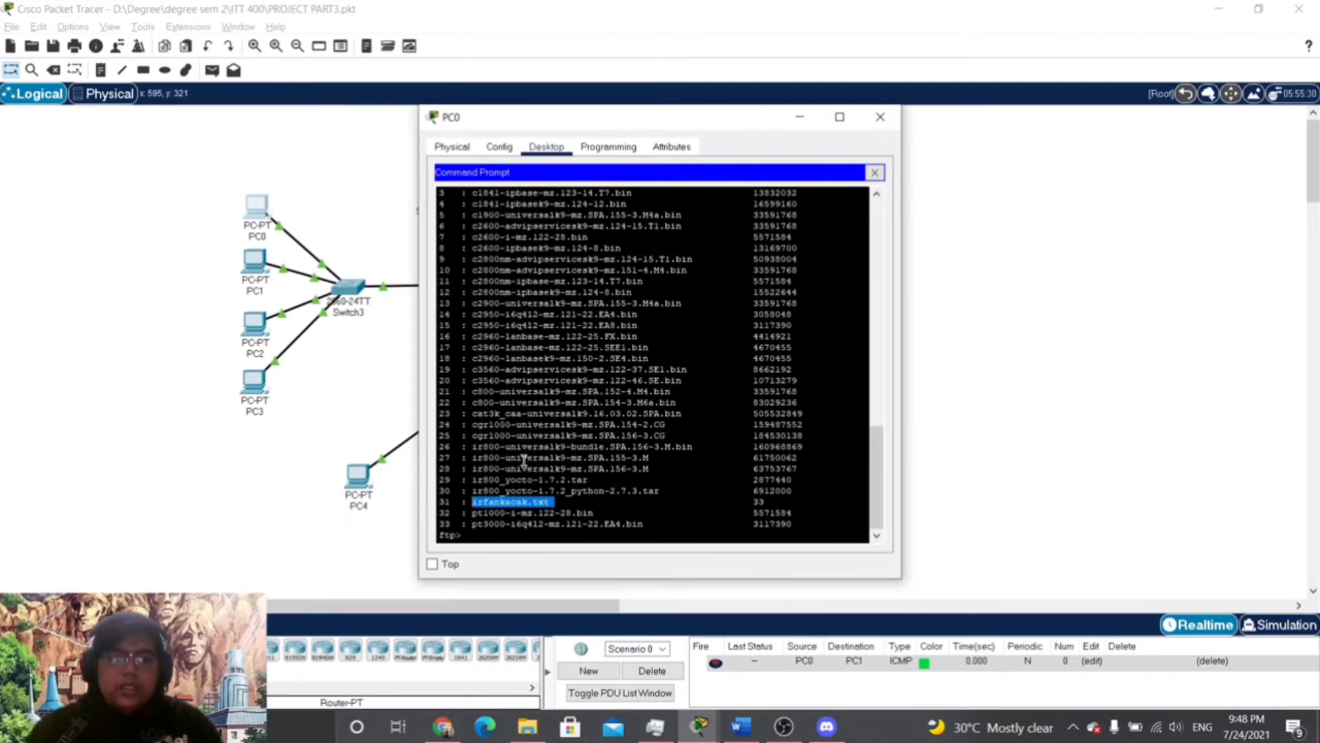
{"action": "left_click", "coordinate": [559, 501]}
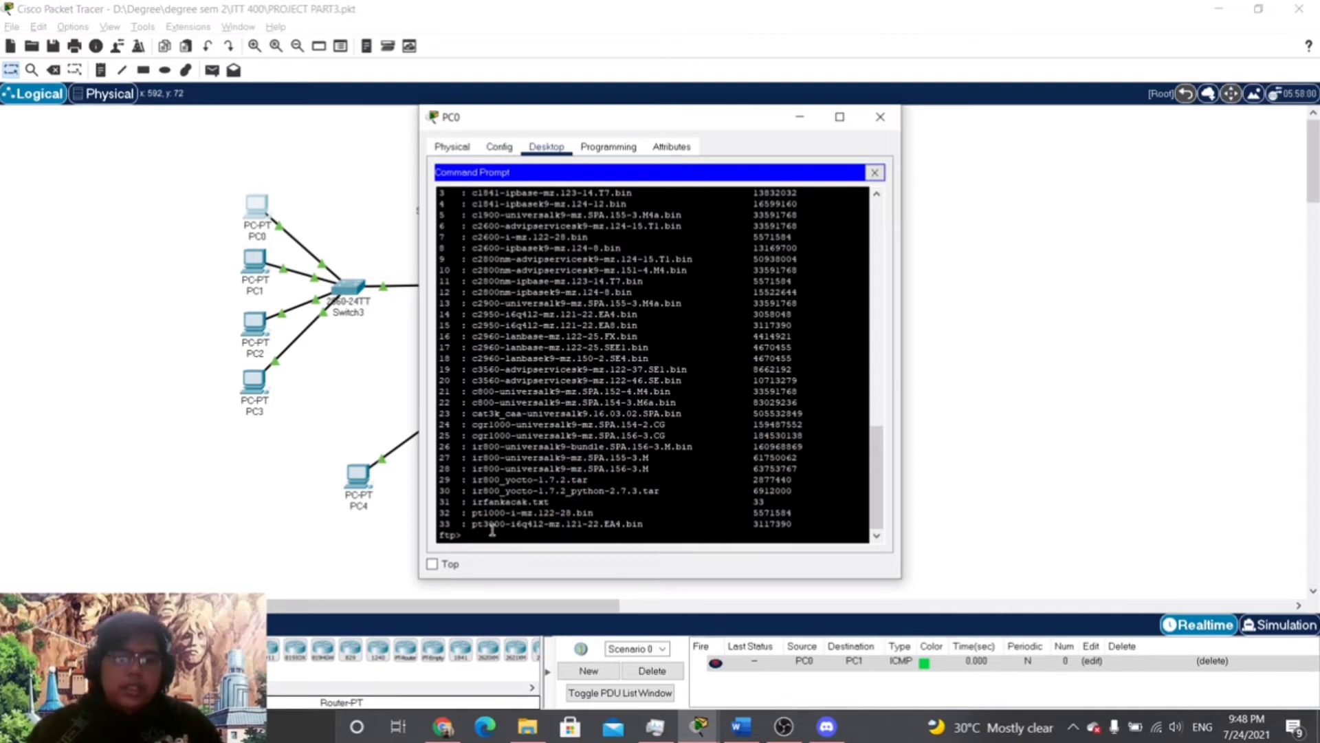
End PC0's FTP session with quit and close PC0's window
{"action": "type", "text": "qu"}
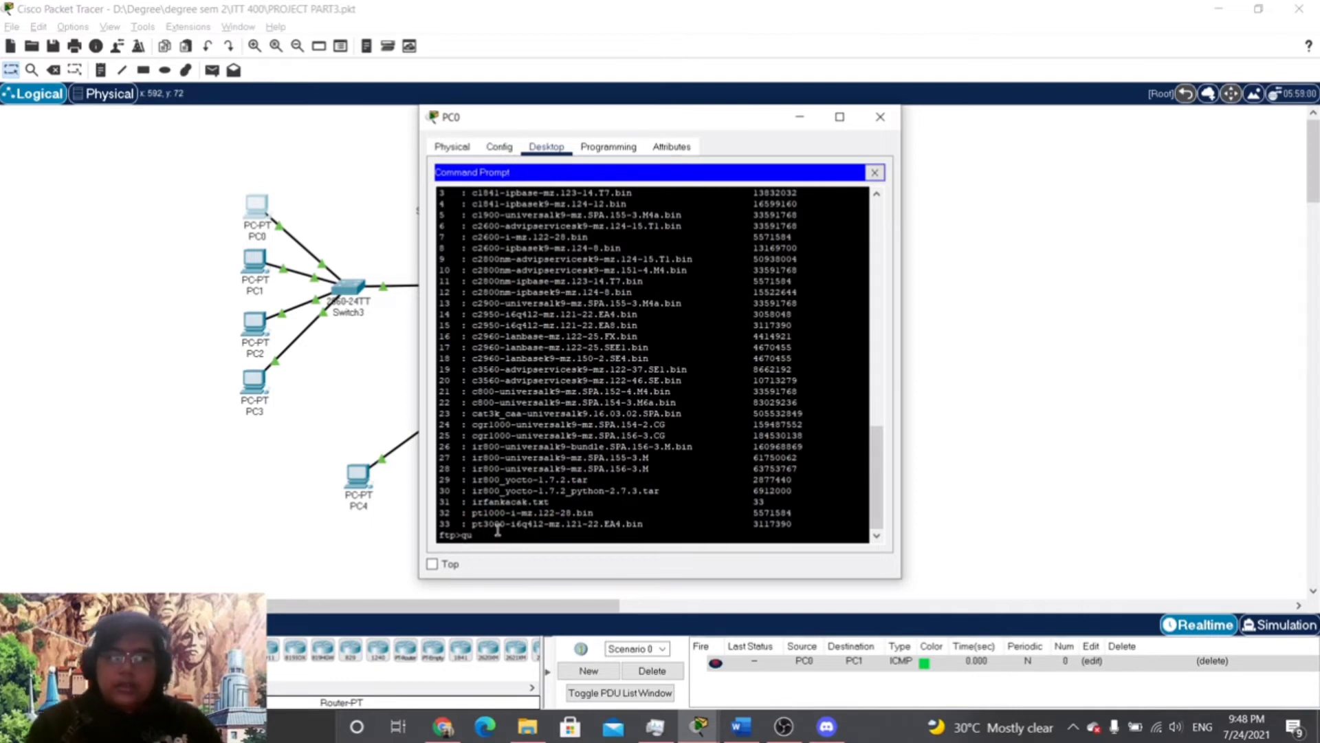
{"action": "type", "text": "it"}
{"action": "key", "text": "Return"}
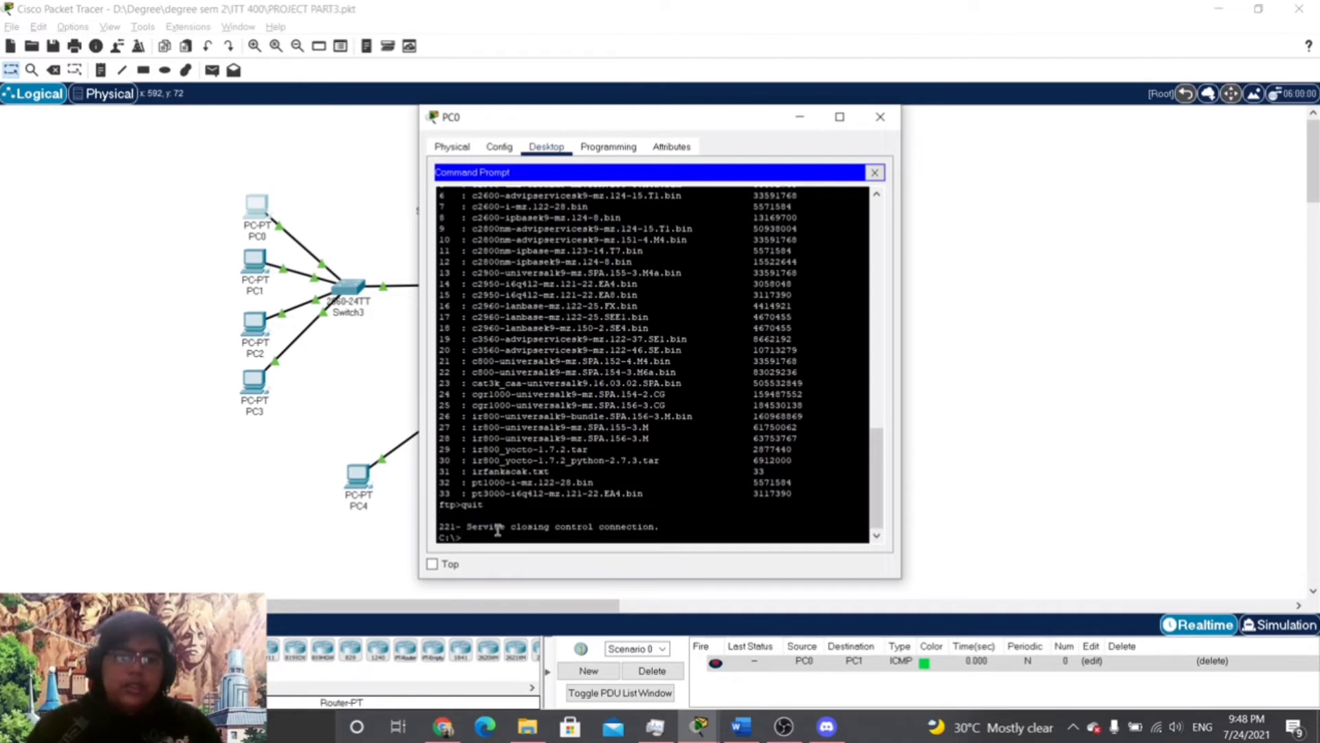
{"action": "left_click", "coordinate": [880, 117]}
Open PC1's Command Prompt and list its local files with dir
{"action": "left_click", "coordinate": [253, 265]}
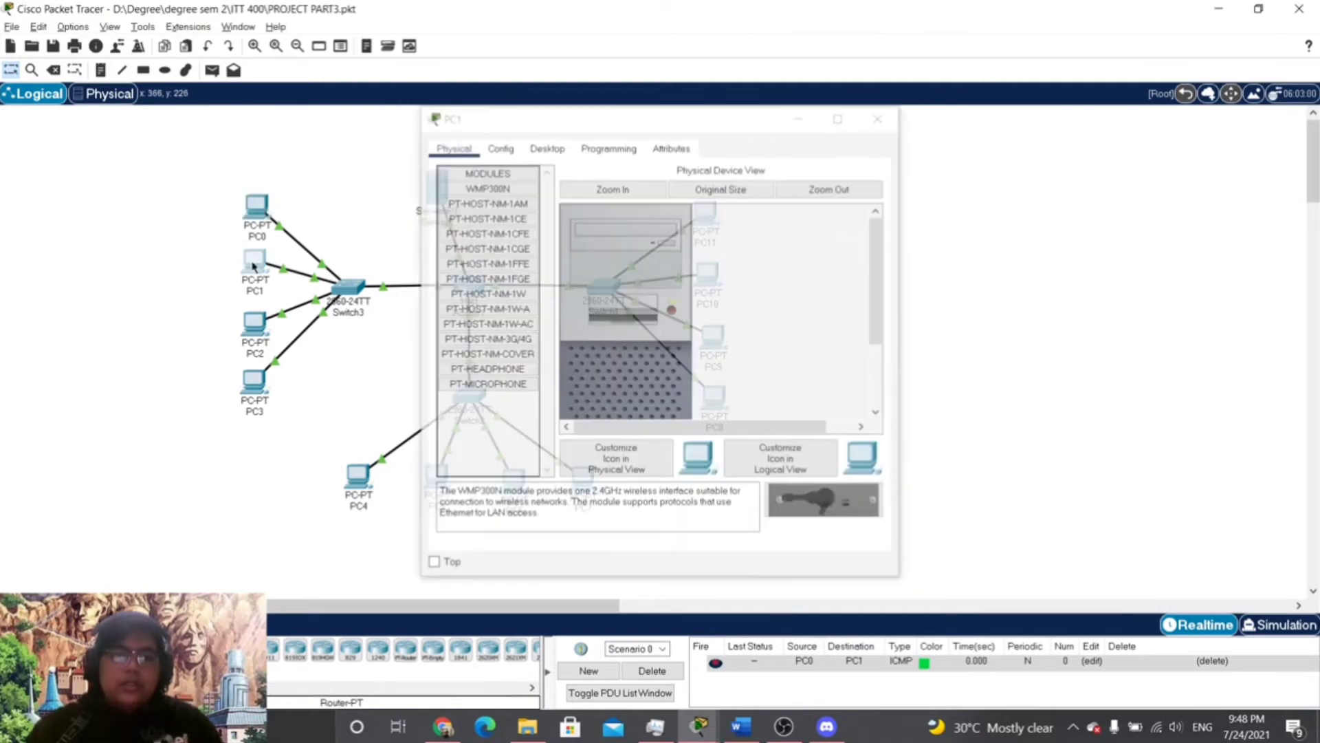
{"action": "left_click", "coordinate": [253, 269]}
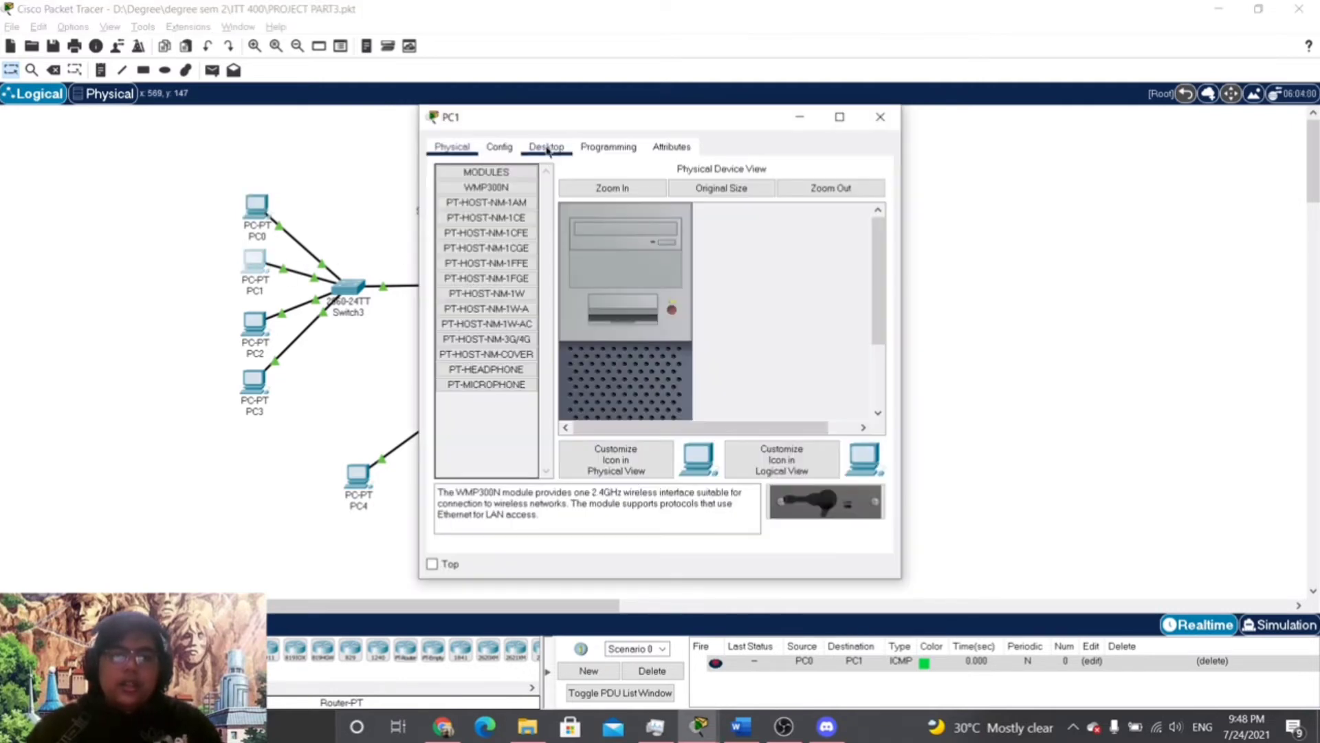
{"action": "left_click", "coordinate": [548, 148]}
{"action": "left_click", "coordinate": [721, 204]}
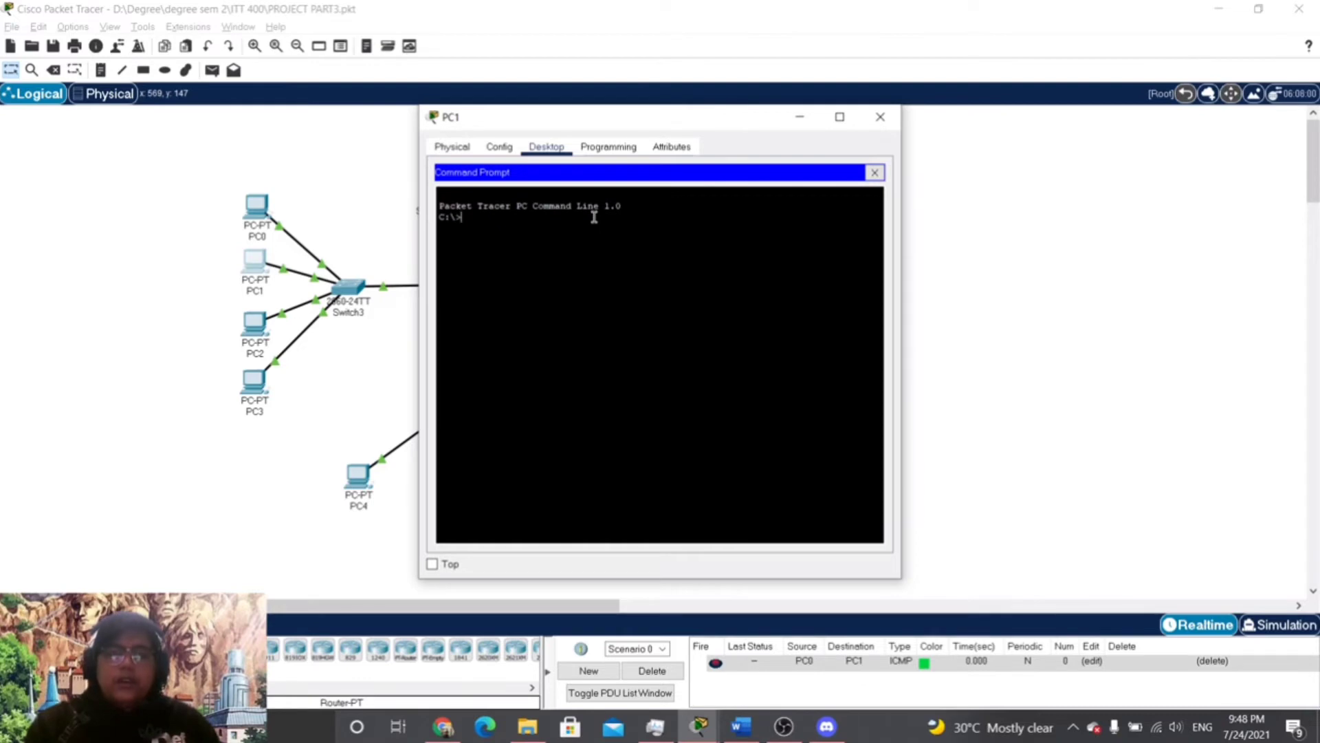
{"action": "key", "text": "Return"}
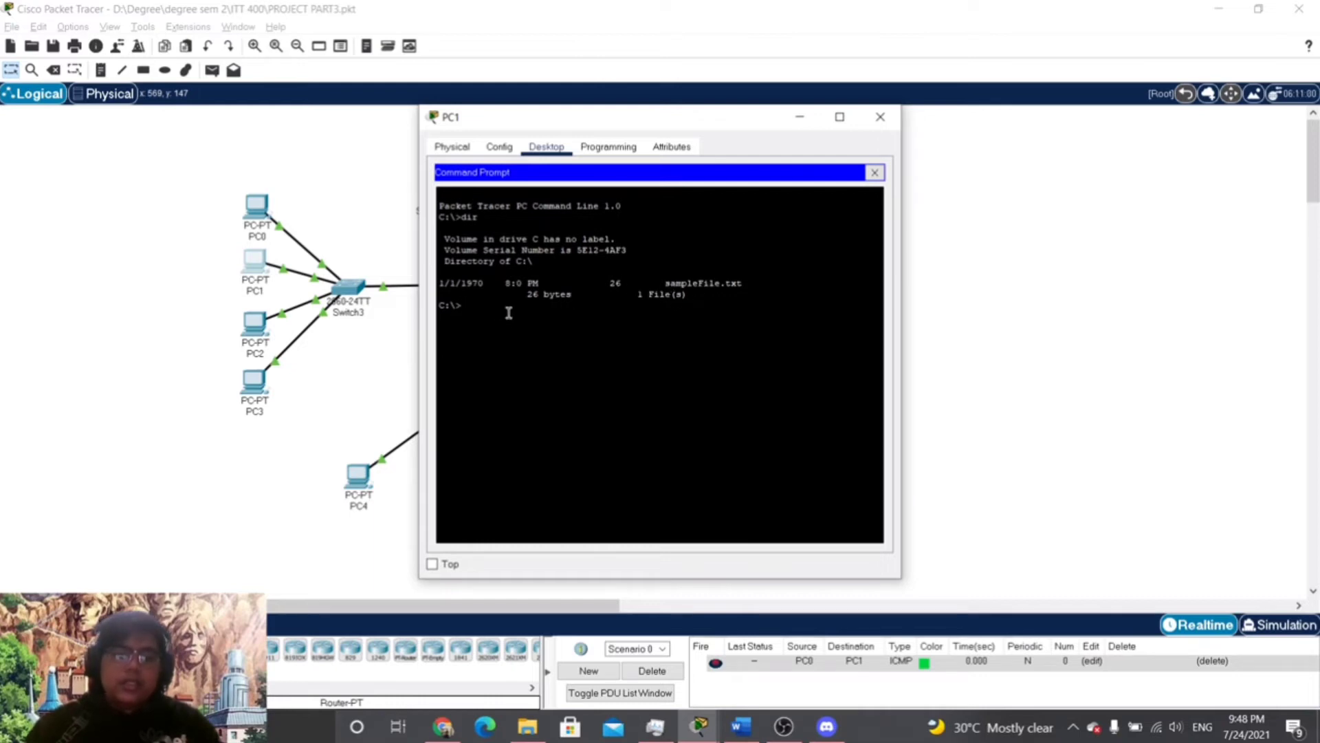
Connect PC1 to the FTP server at 192.168.1.1 and log in with the account's username and password
{"action": "type", "text": "ftp"}
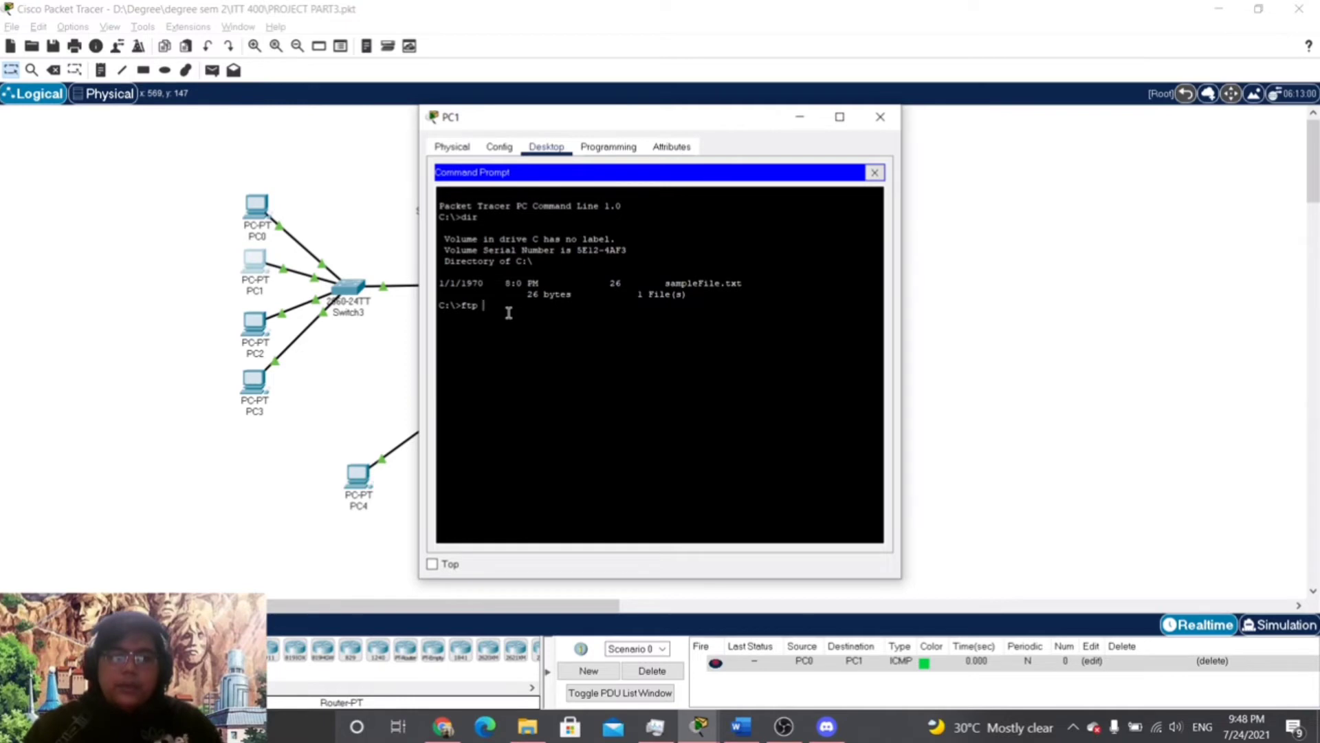
{"action": "type", "text": " 192.168.1.1"}
{"action": "key", "text": "Return"}
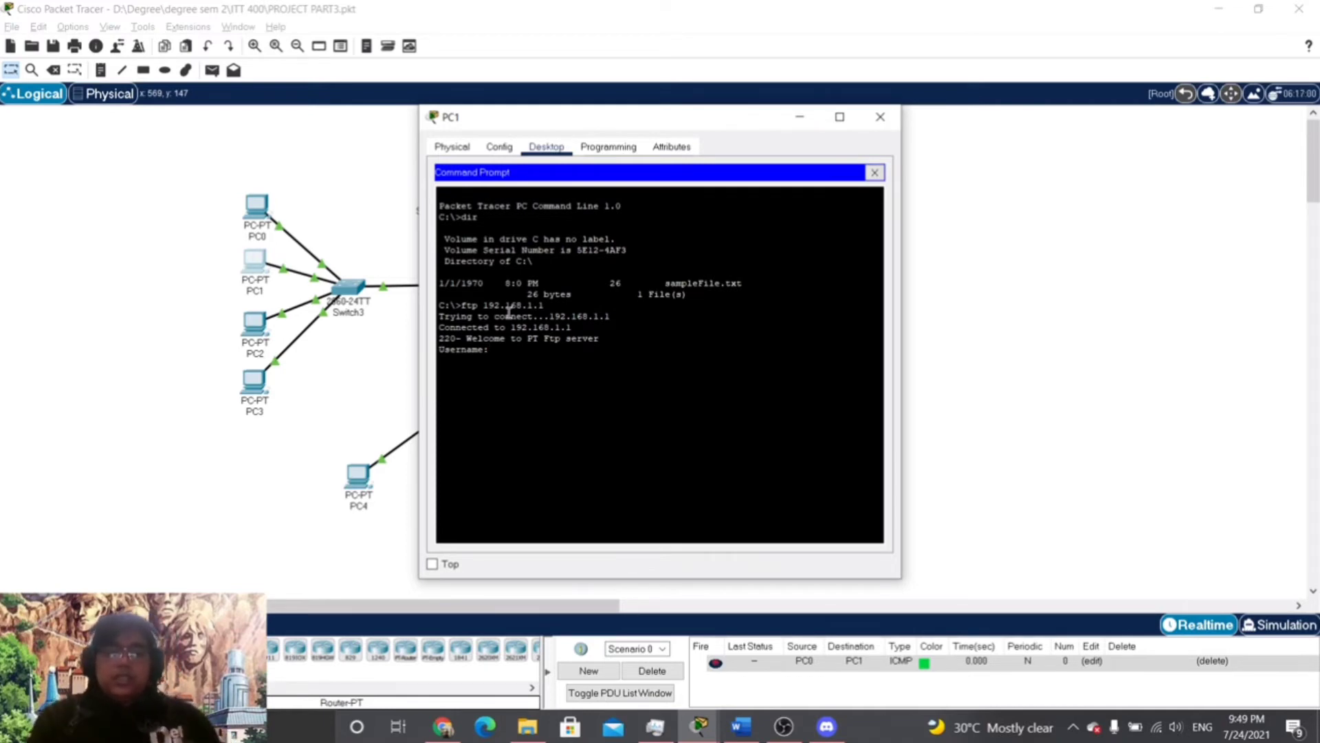
{"action": "type", "text": "irfan"}
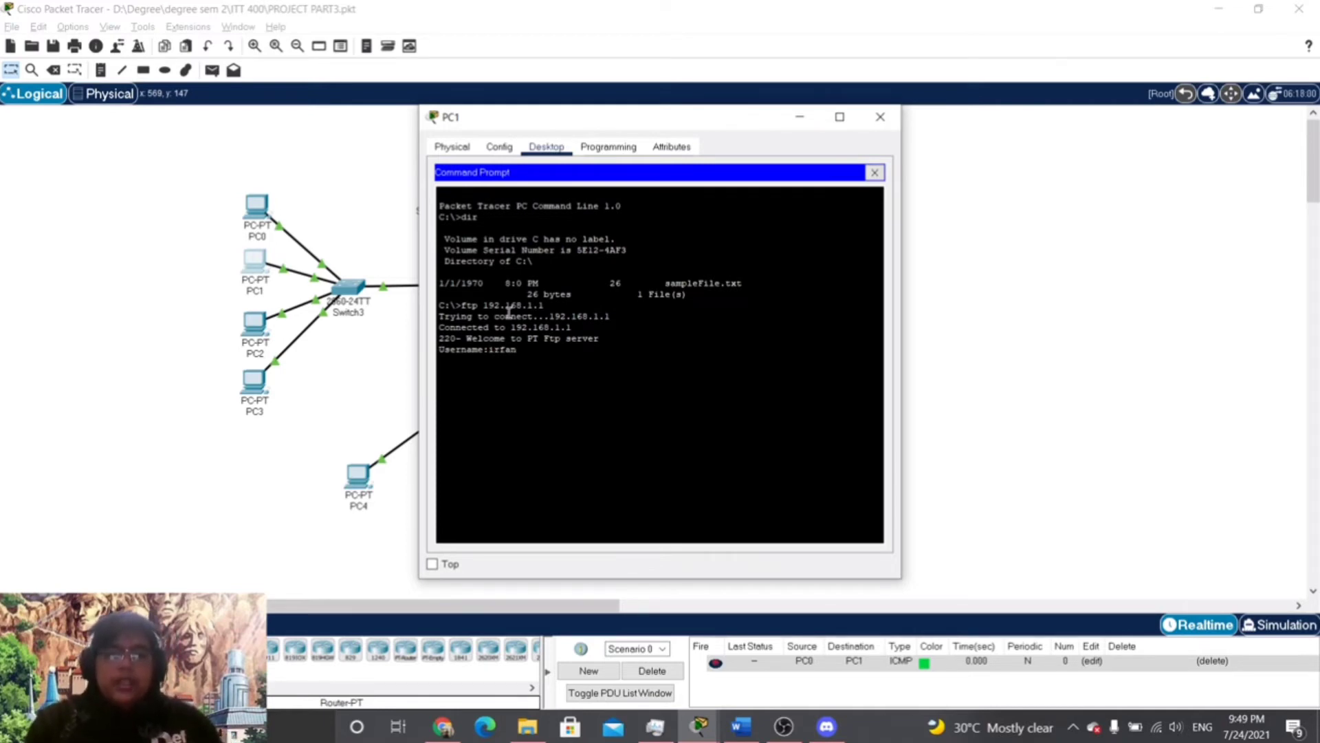
{"action": "key", "text": "Return"}
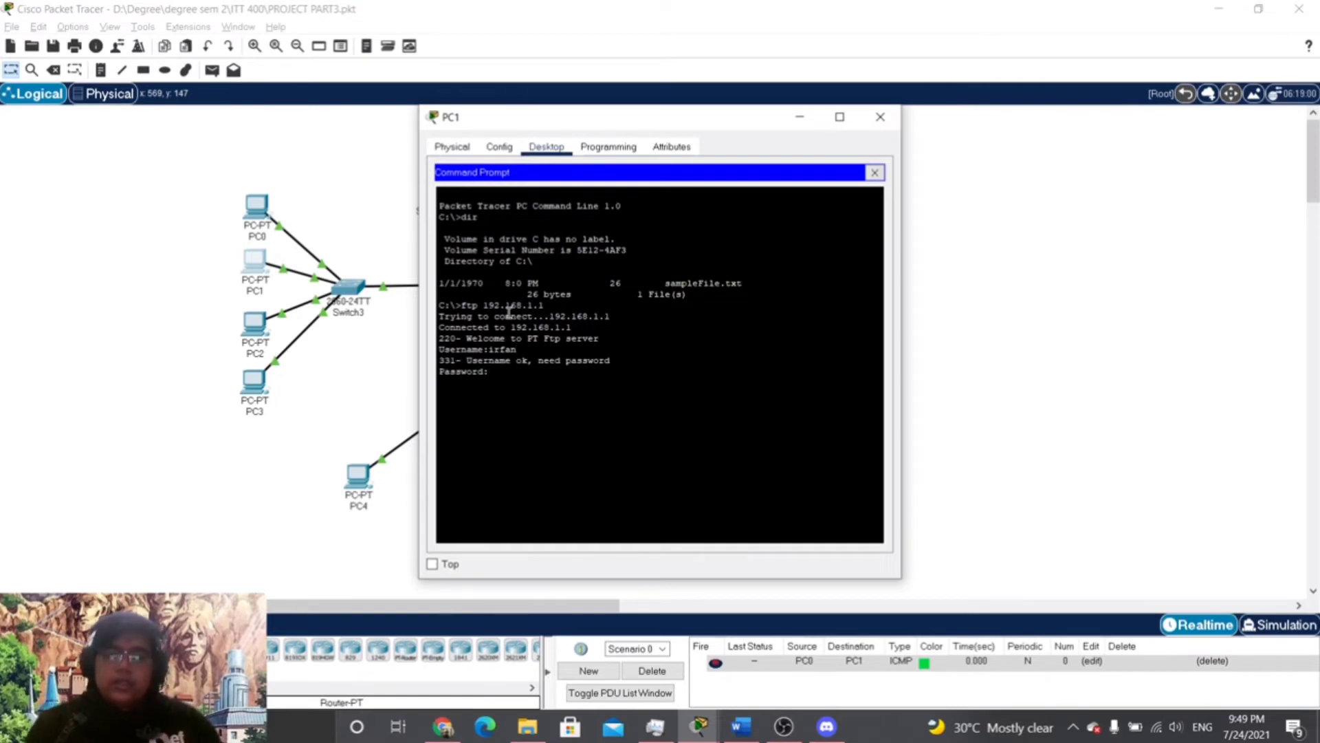
{"action": "key", "text": "Return"}
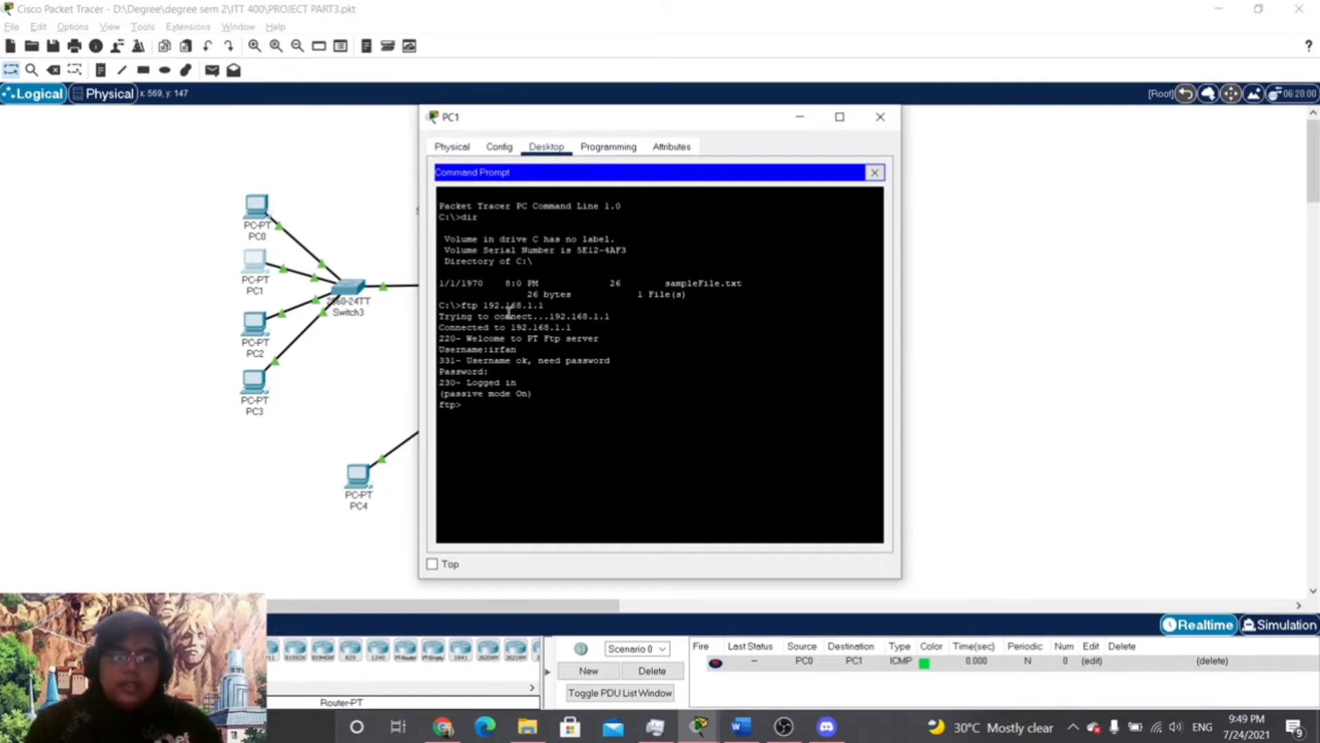
List the server's FTP directory from PC1 with dir and locate the text file uploaded from PC0
{"action": "type", "text": "dir"}
{"action": "key", "text": "Return"}
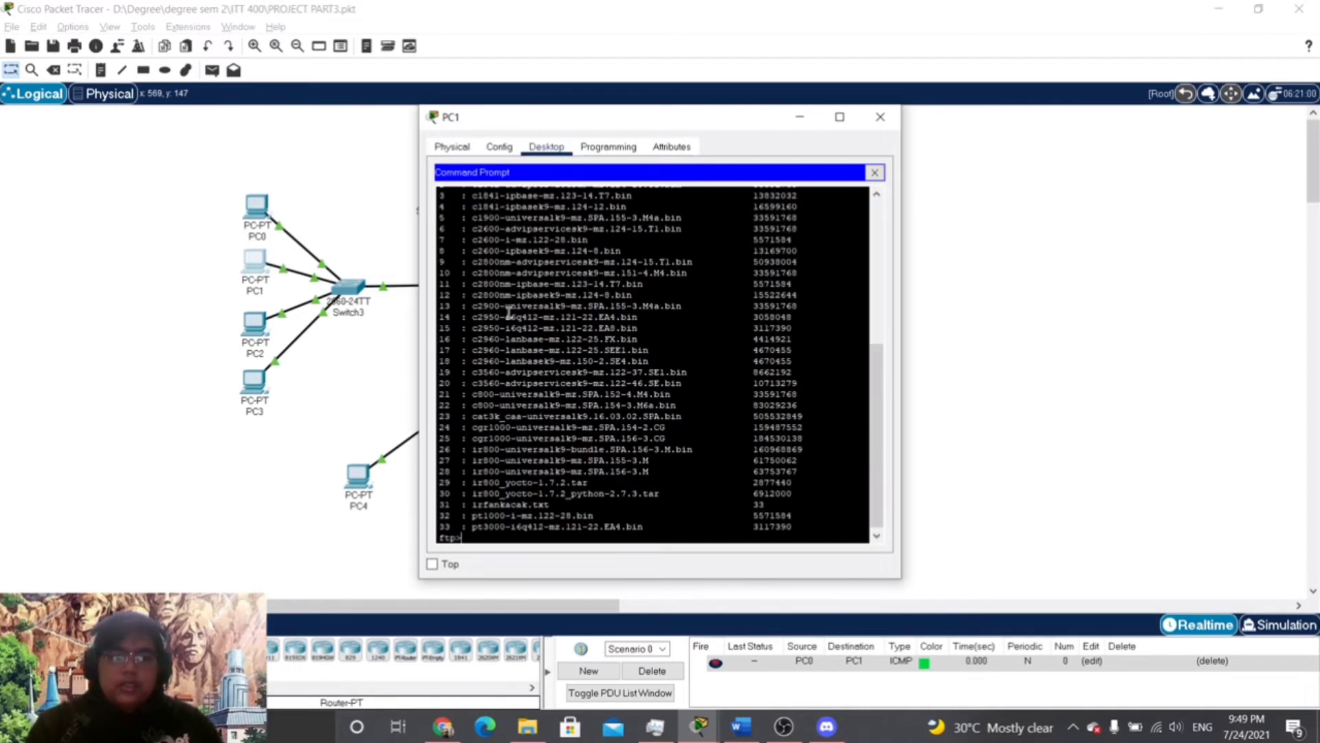
{"action": "left_click_drag", "start_coordinate": [569, 504], "coordinate": [472, 504]}
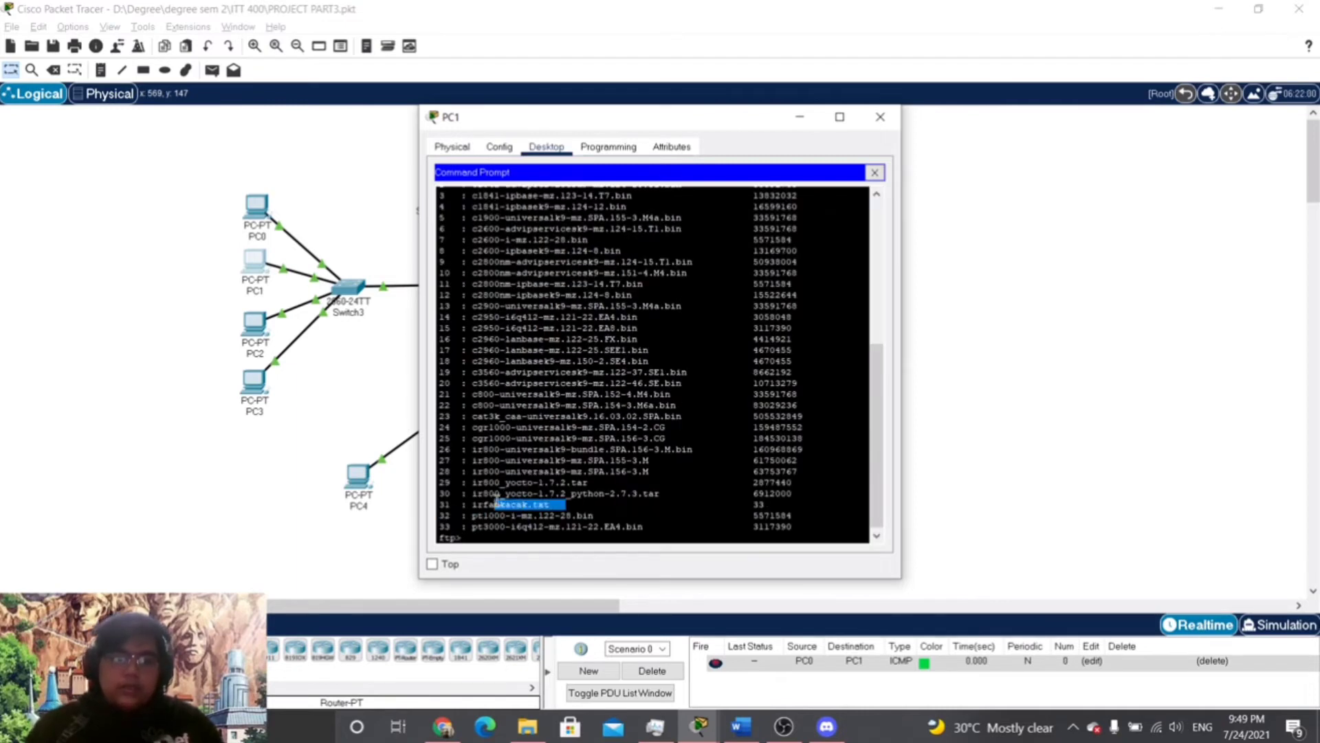
Download the text file uploaded from PC0 to PC1 with the get command
{"action": "left_click", "coordinate": [481, 540]}
{"action": "type", "text": "get"}
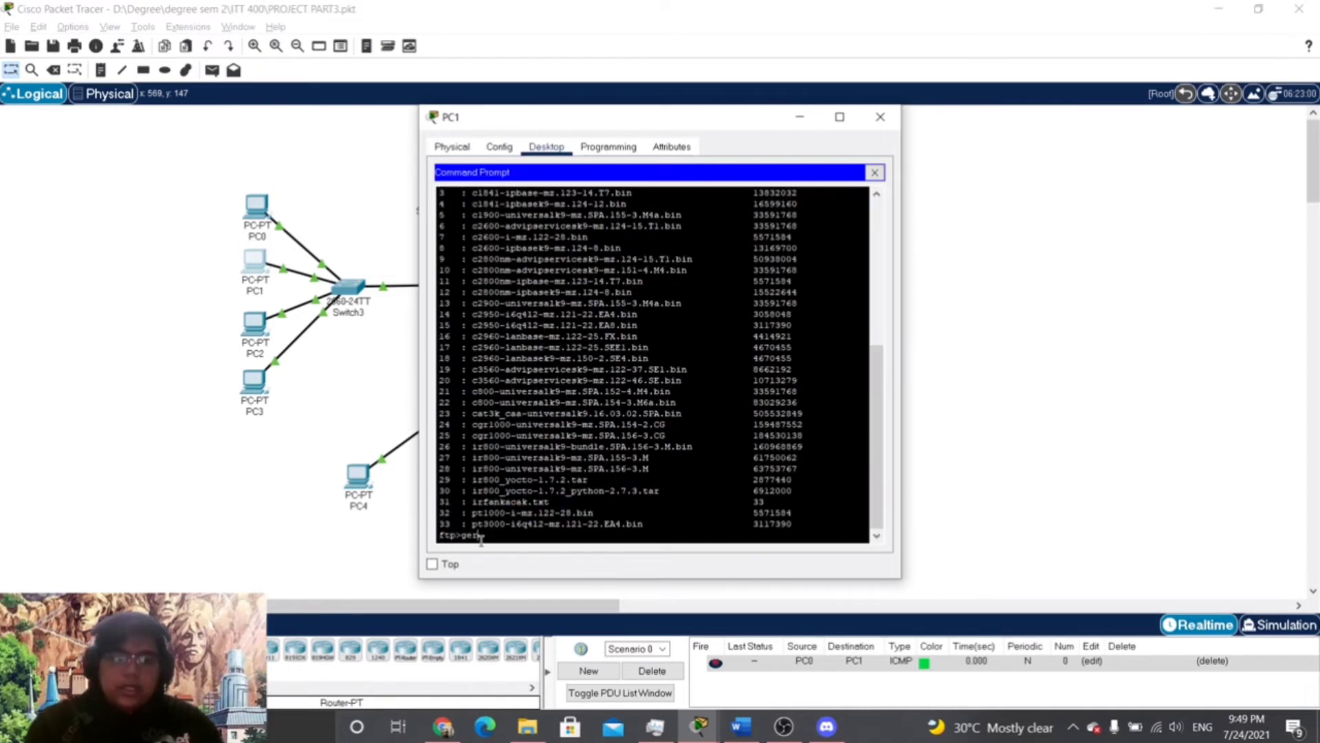
{"action": "type", "text": " irfanka"}
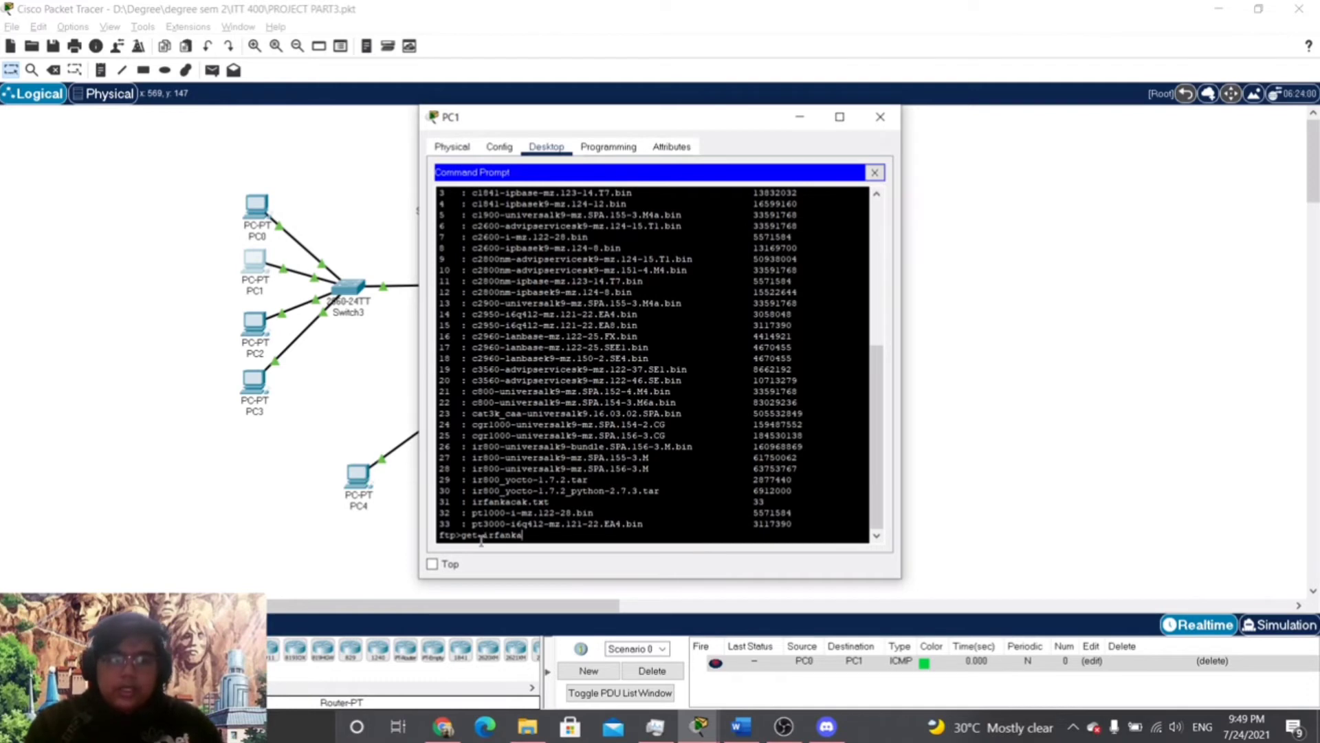
{"action": "type", "text": "cak.t"}
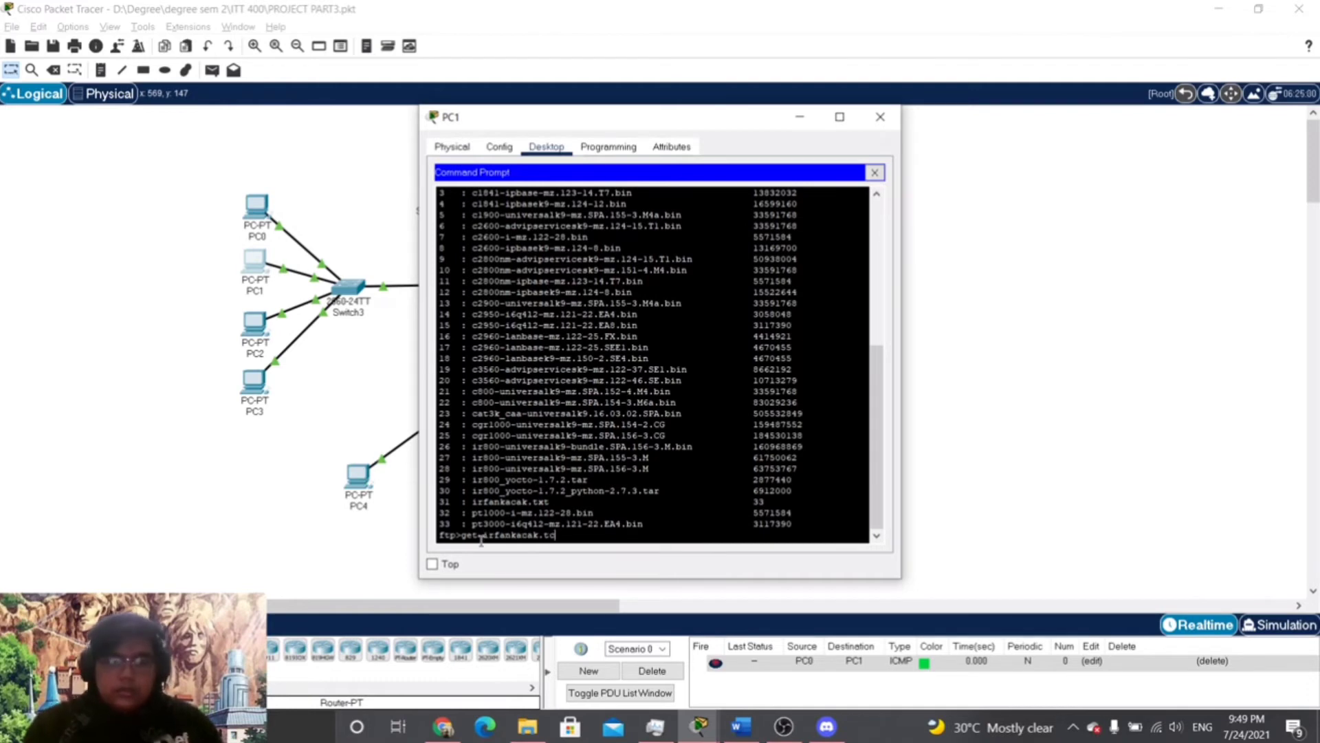
{"action": "type", "text": "xt"}
{"action": "key", "text": "Return"}
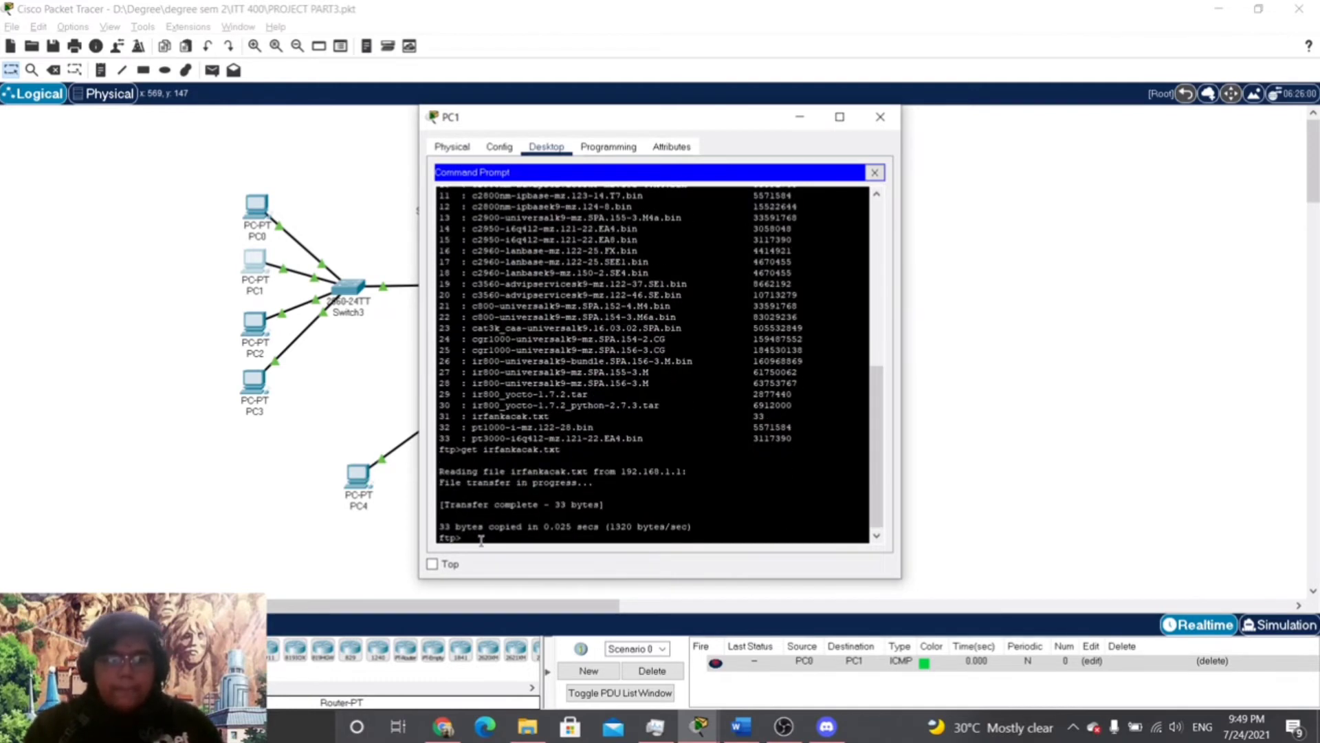
End PC1's FTP session with quit and check its local files with dir for the downloaded text file
{"action": "type", "text": "q"}
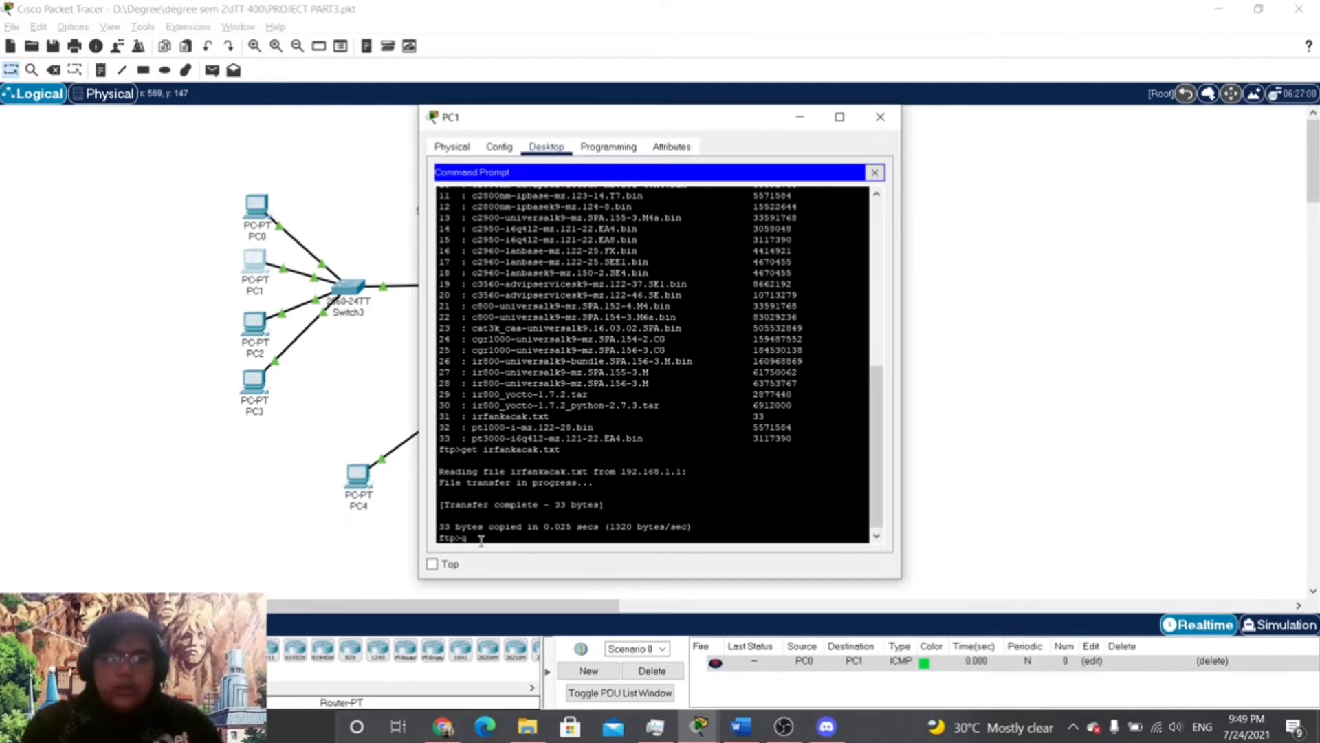
{"action": "type", "text": "uit"}
{"action": "key", "text": "Return"}
{"action": "type", "text": "di"}
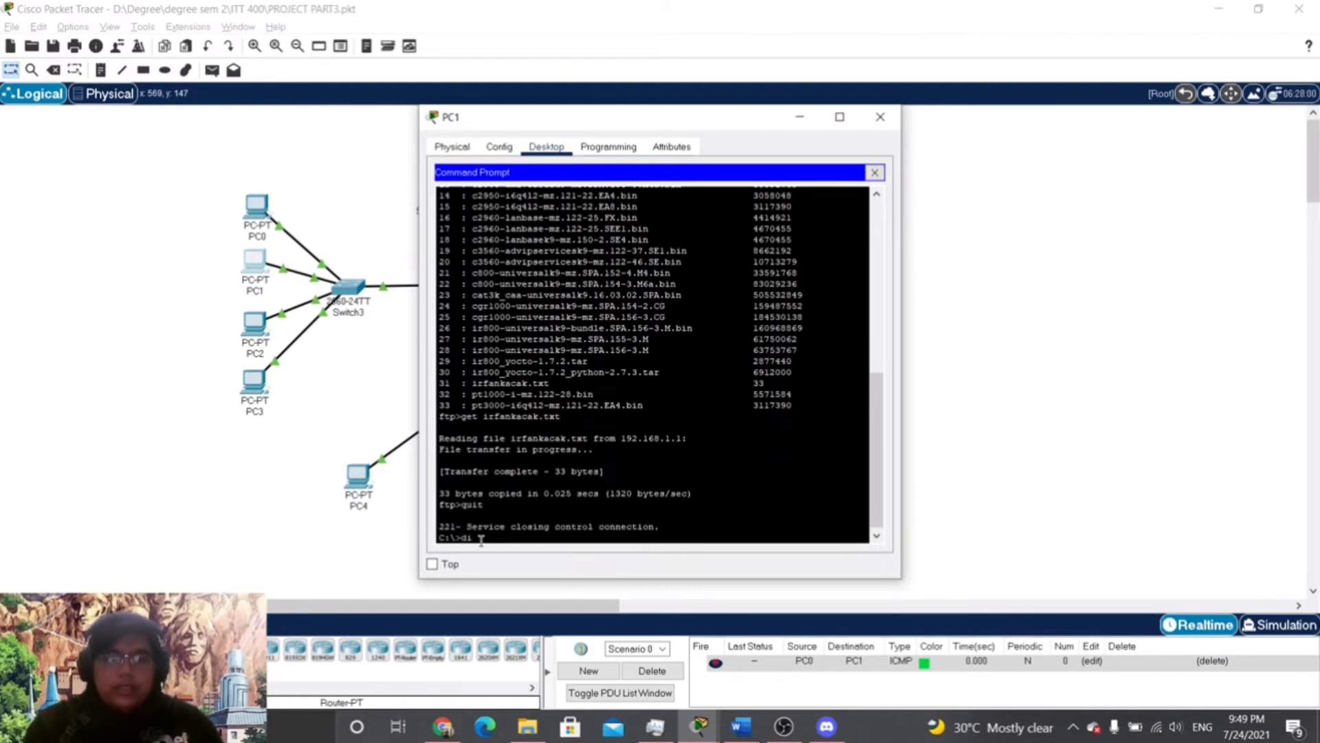
{"action": "type", "text": "r"}
{"action": "key", "text": "Return"}
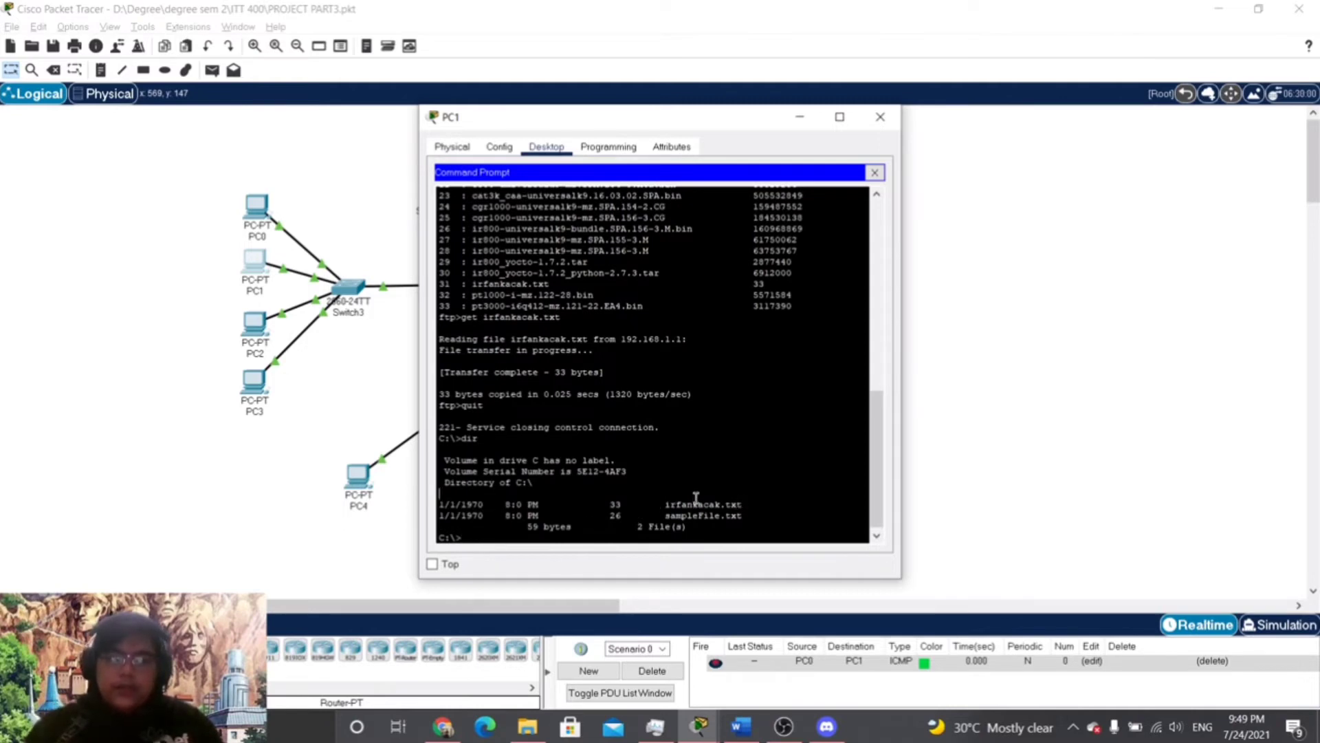
{"action": "left_click_drag", "start_coordinate": [700, 504], "coordinate": [641, 502]}
{"action": "left_click", "coordinate": [718, 504]}
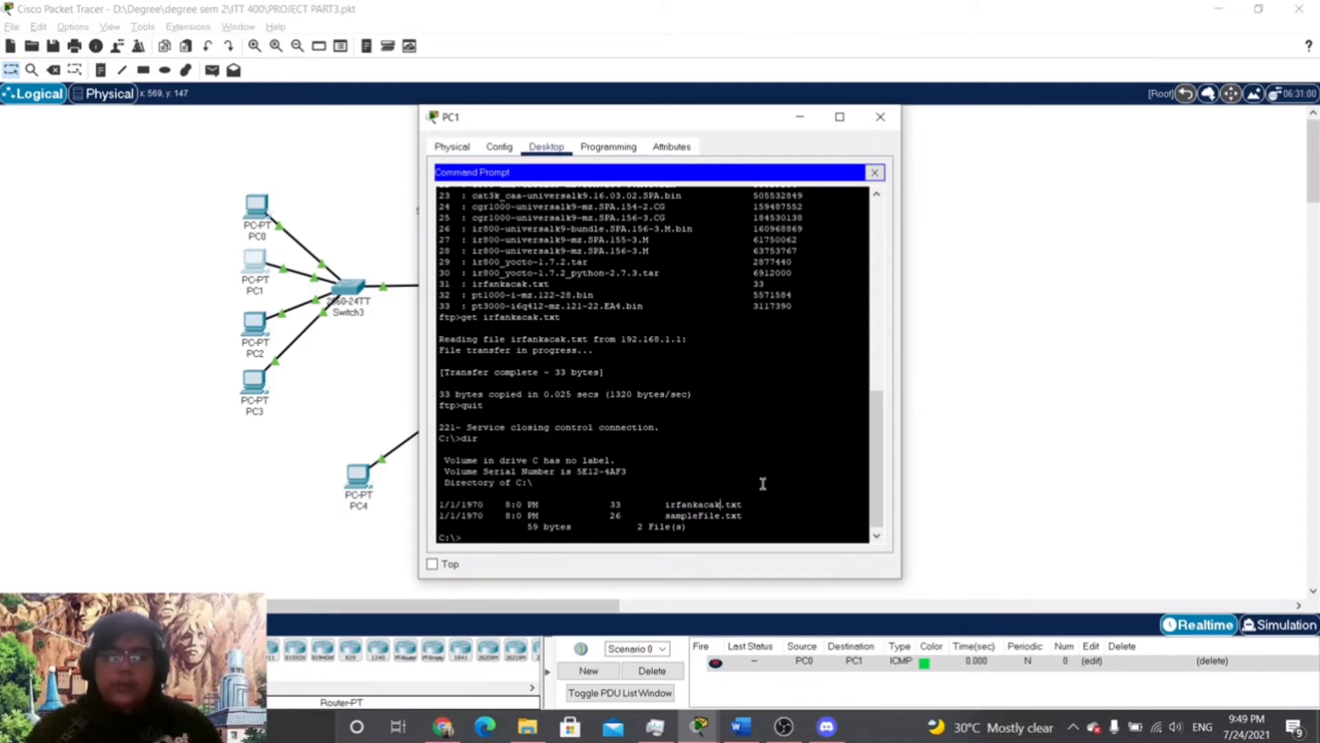
Open the downloaded text file in PC1's Text Editor, review its contents, and close the editor
{"action": "left_click", "coordinate": [877, 173]}
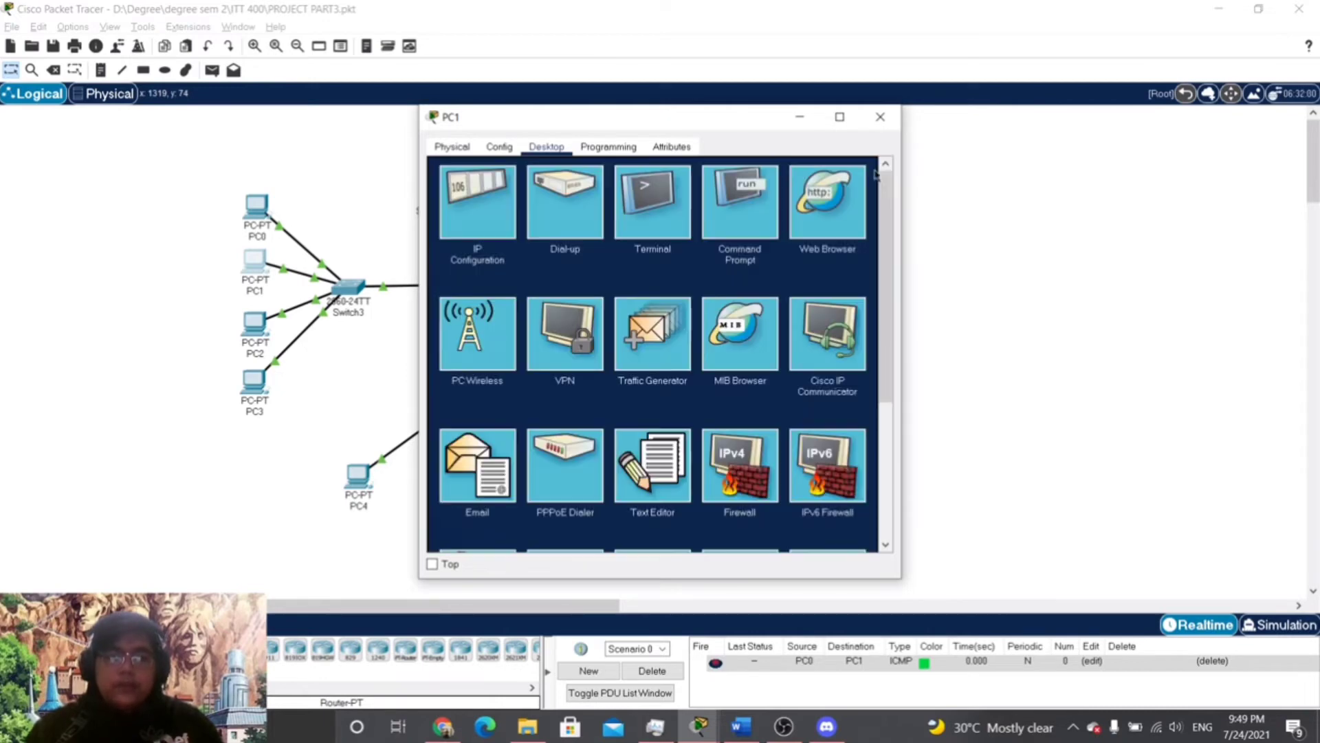
{"action": "left_click", "coordinate": [649, 470]}
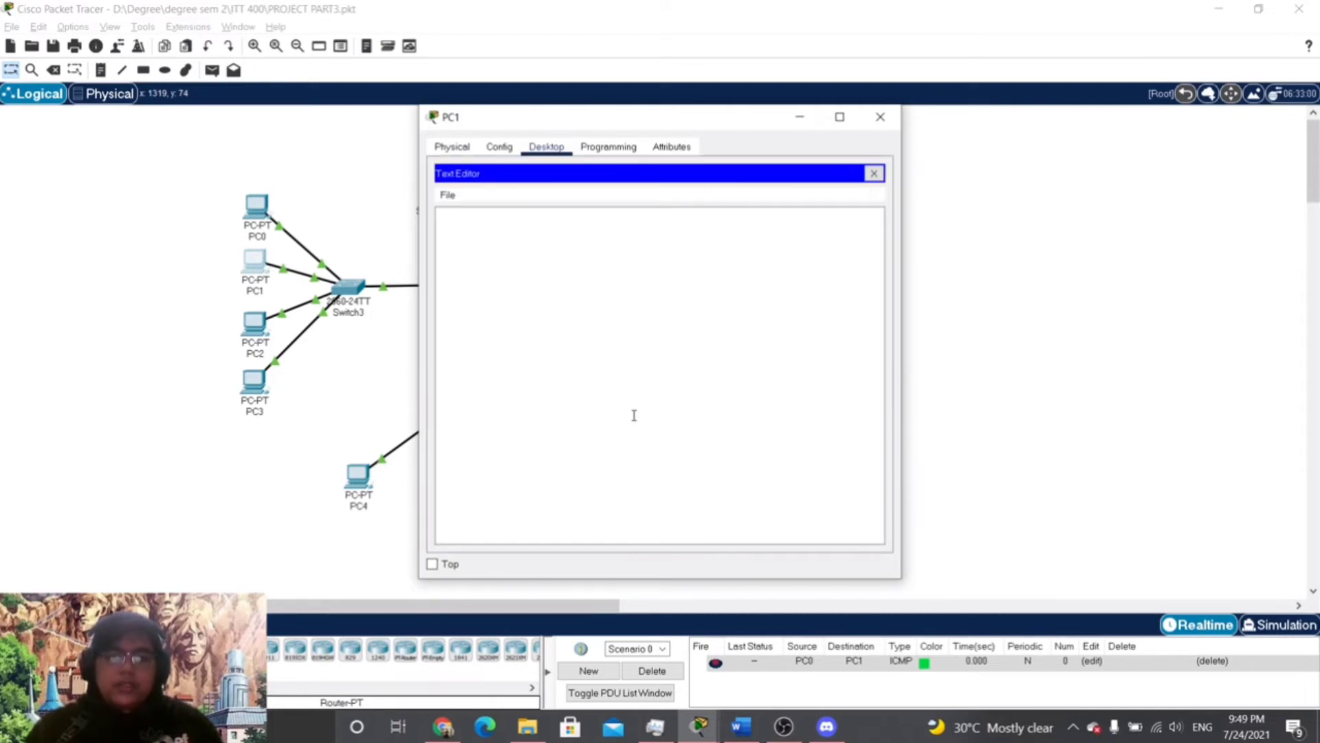
{"action": "left_click", "coordinate": [447, 195]}
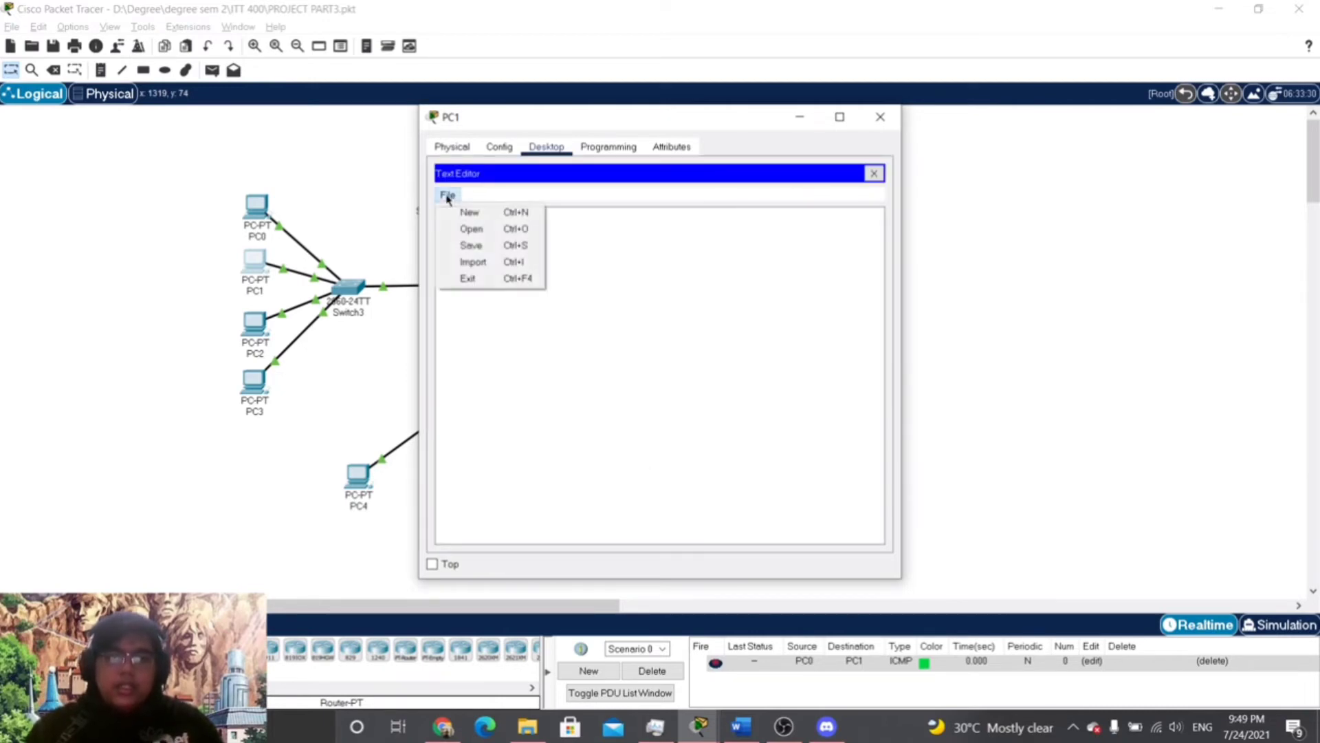
{"action": "left_click", "coordinate": [473, 229]}
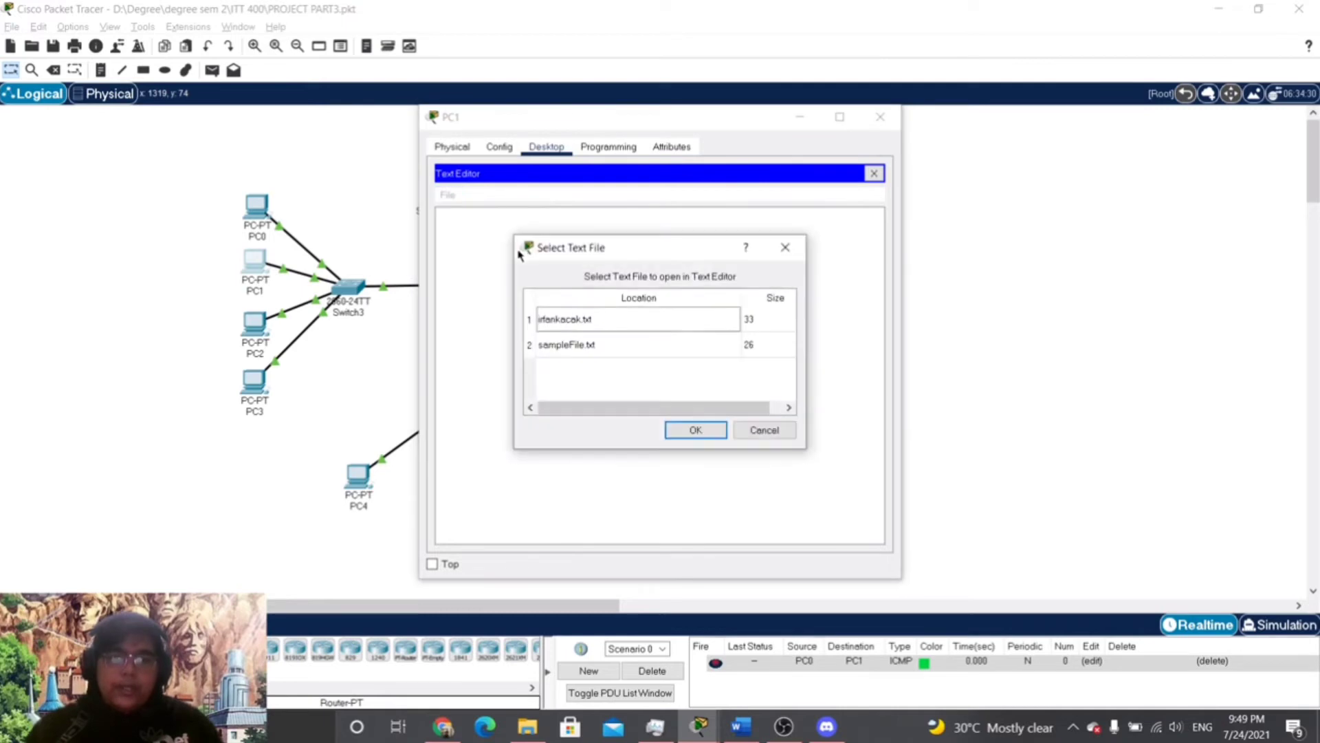
{"action": "left_click", "coordinate": [569, 320]}
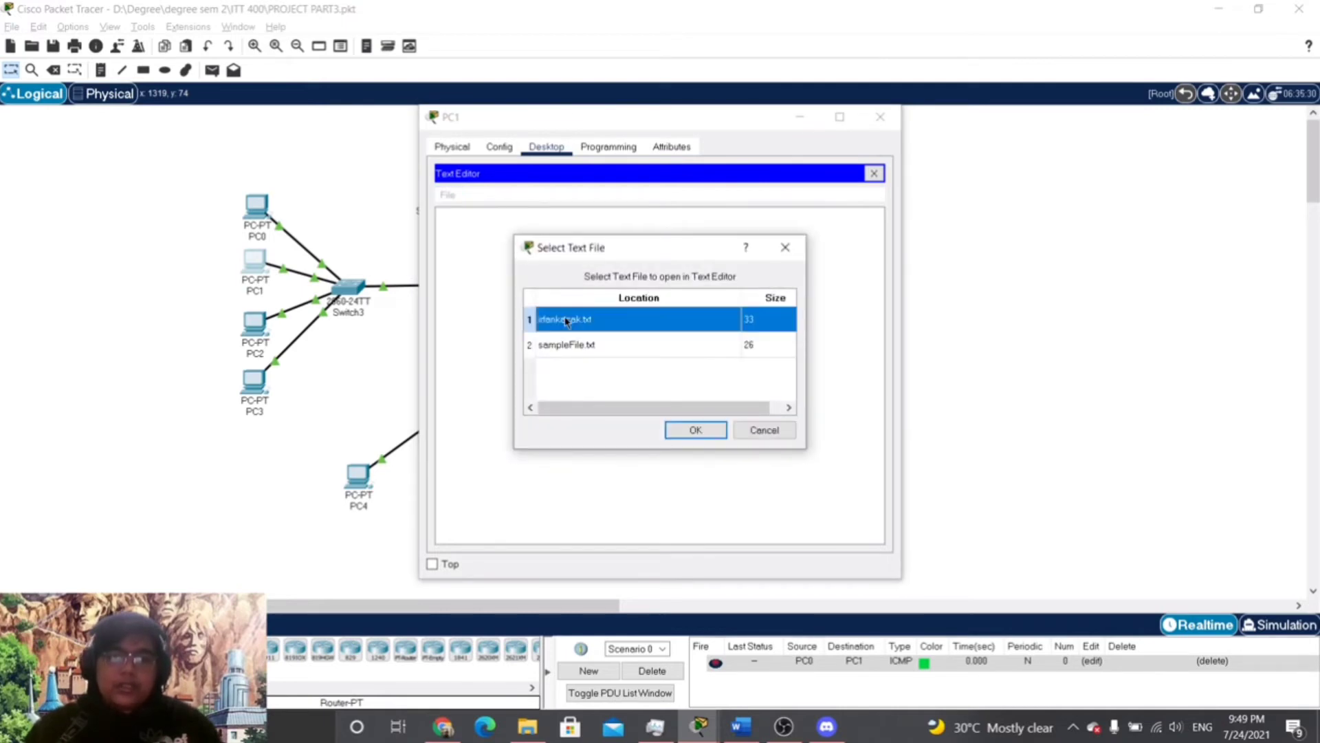
{"action": "left_click", "coordinate": [693, 431]}
{"action": "left_click_drag", "start_coordinate": [491, 260], "coordinate": [440, 215]}
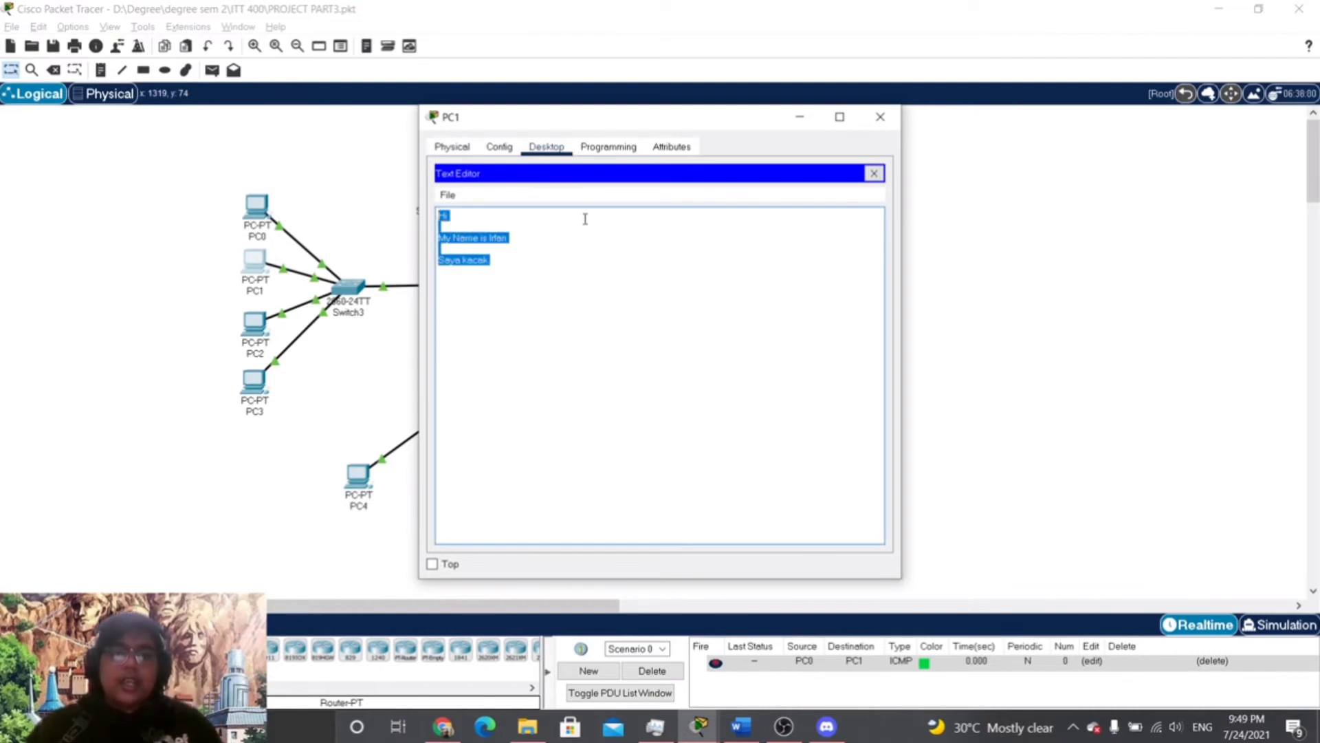
{"action": "left_click", "coordinate": [872, 174]}
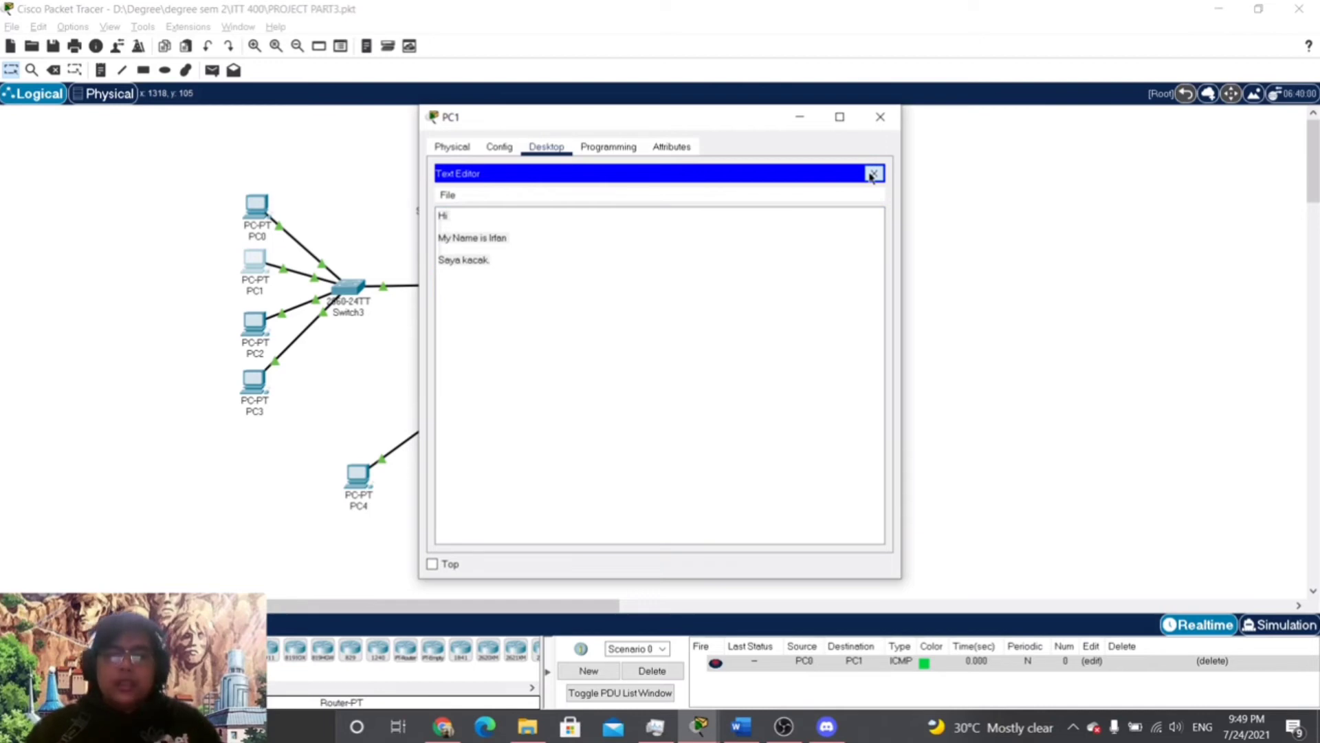
{"action": "left_click", "coordinate": [872, 175]}
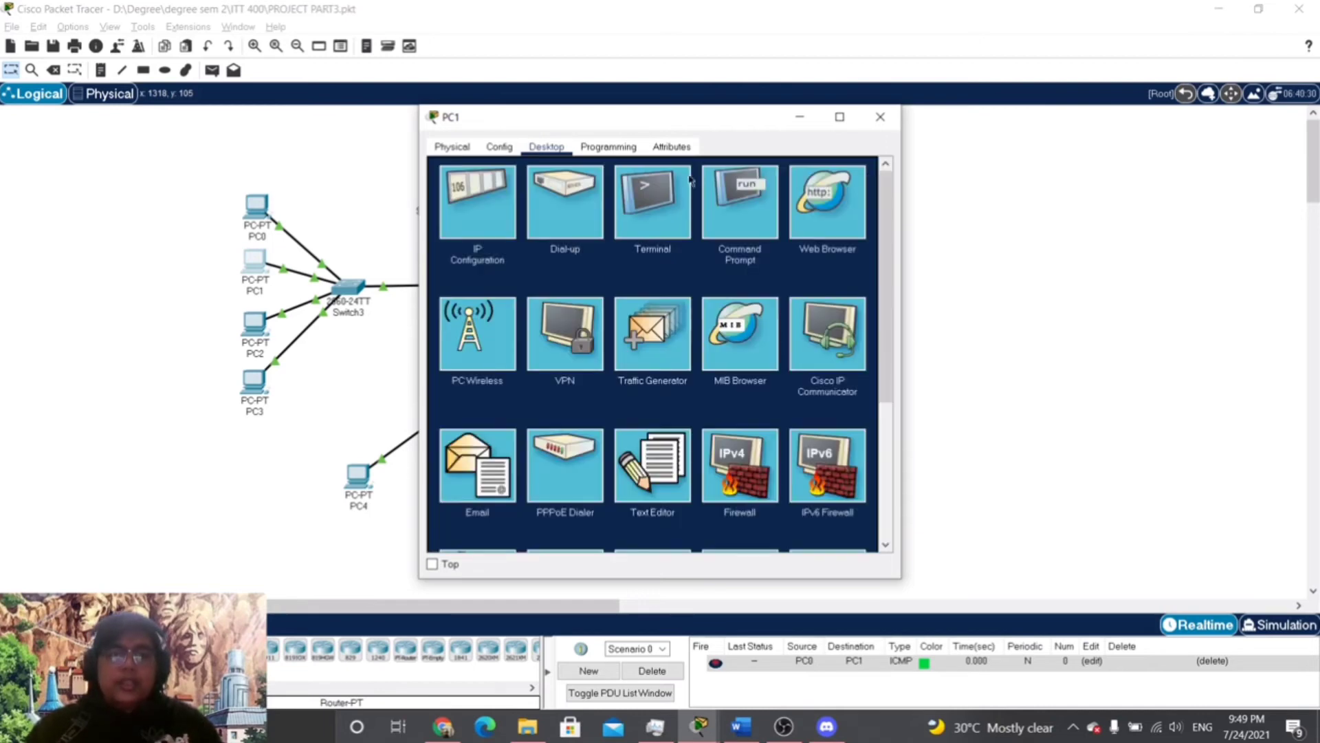
Check PC1's IPv4 address in its IP Configuration and in its device summary on the topology
{"action": "left_click", "coordinate": [744, 212]}
{"action": "scroll", "coordinate": [662, 218], "scroll_direction": "down", "scroll_amount": 5}
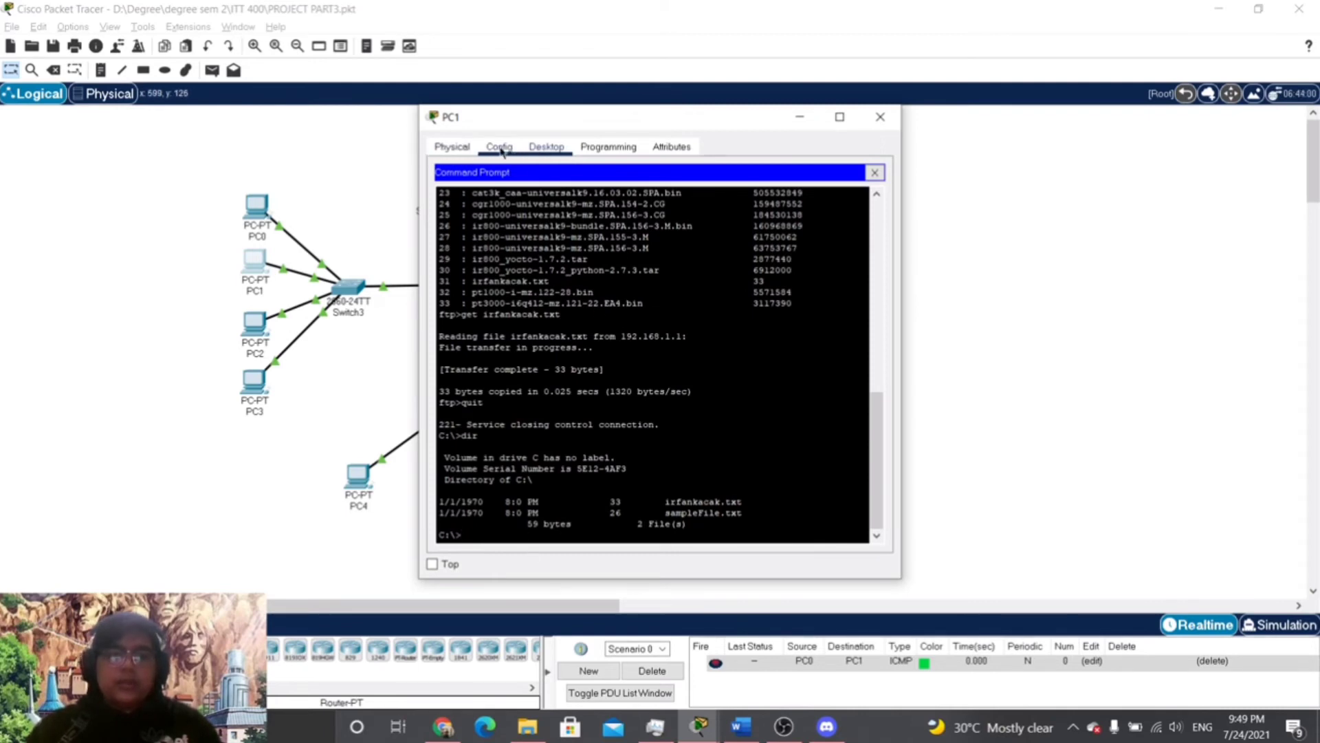
{"action": "left_click", "coordinate": [874, 173]}
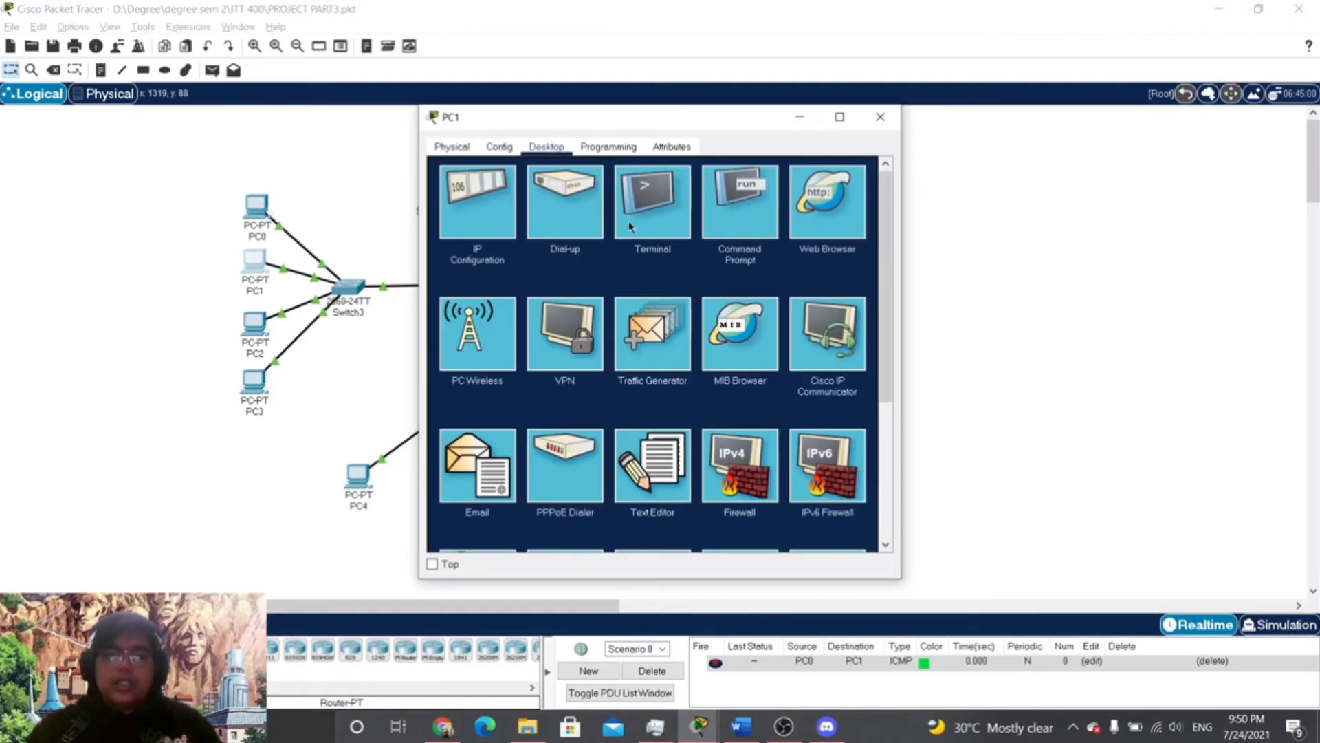
{"action": "left_click", "coordinate": [451, 194]}
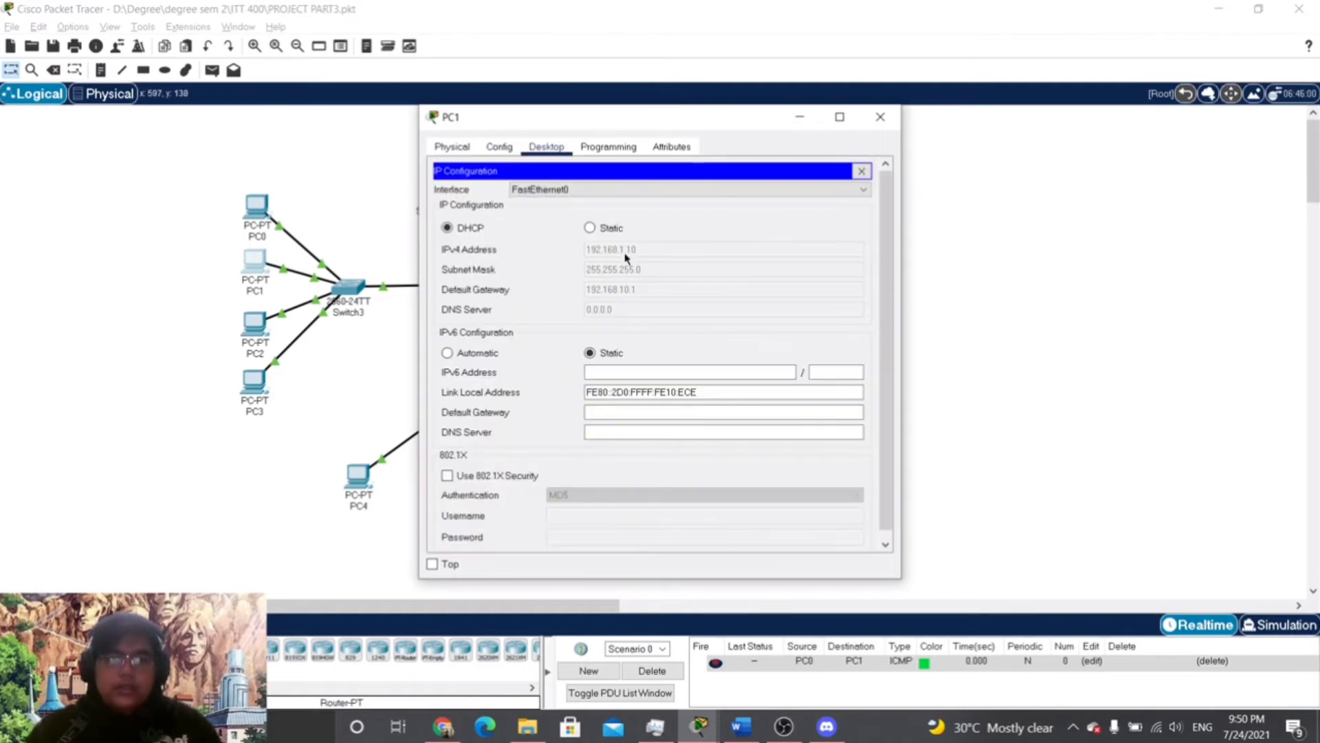
{"action": "left_click", "coordinate": [881, 117]}
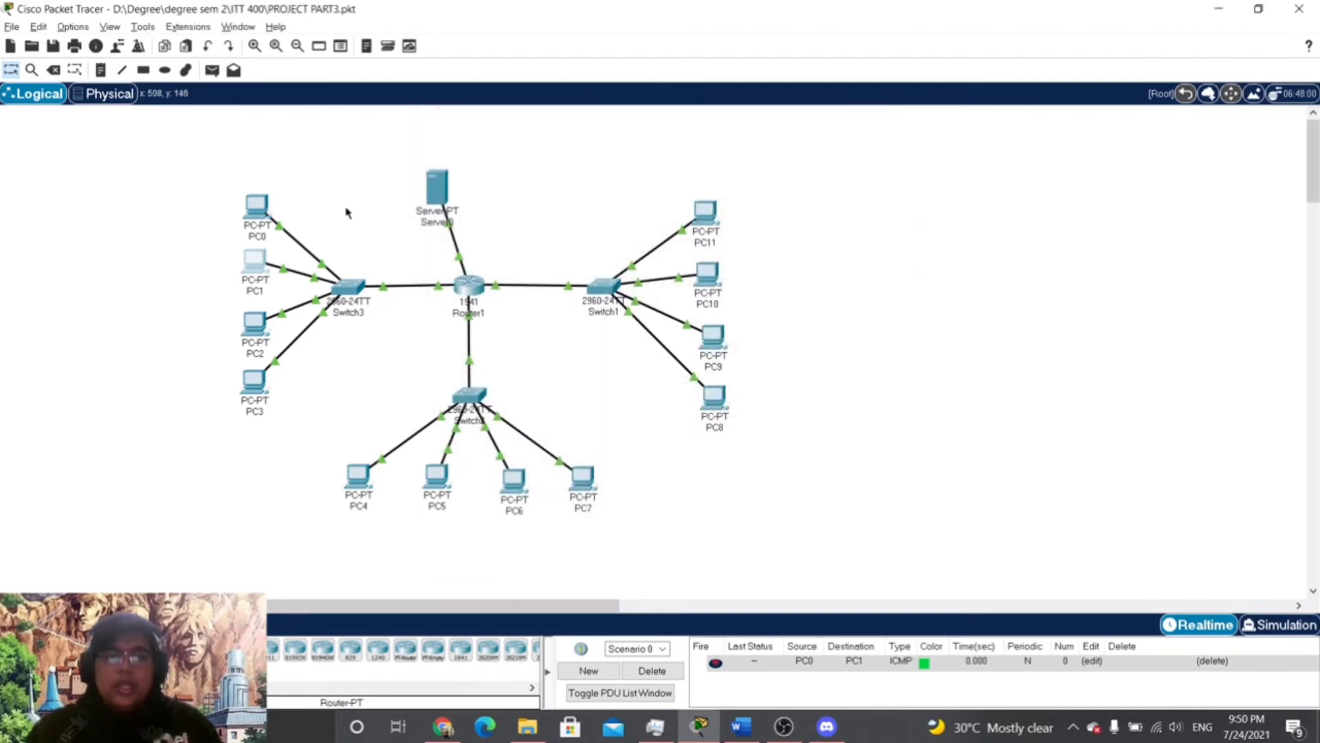
{"action": "left_click", "coordinate": [255, 201]}
{"action": "left_click", "coordinate": [881, 115]}
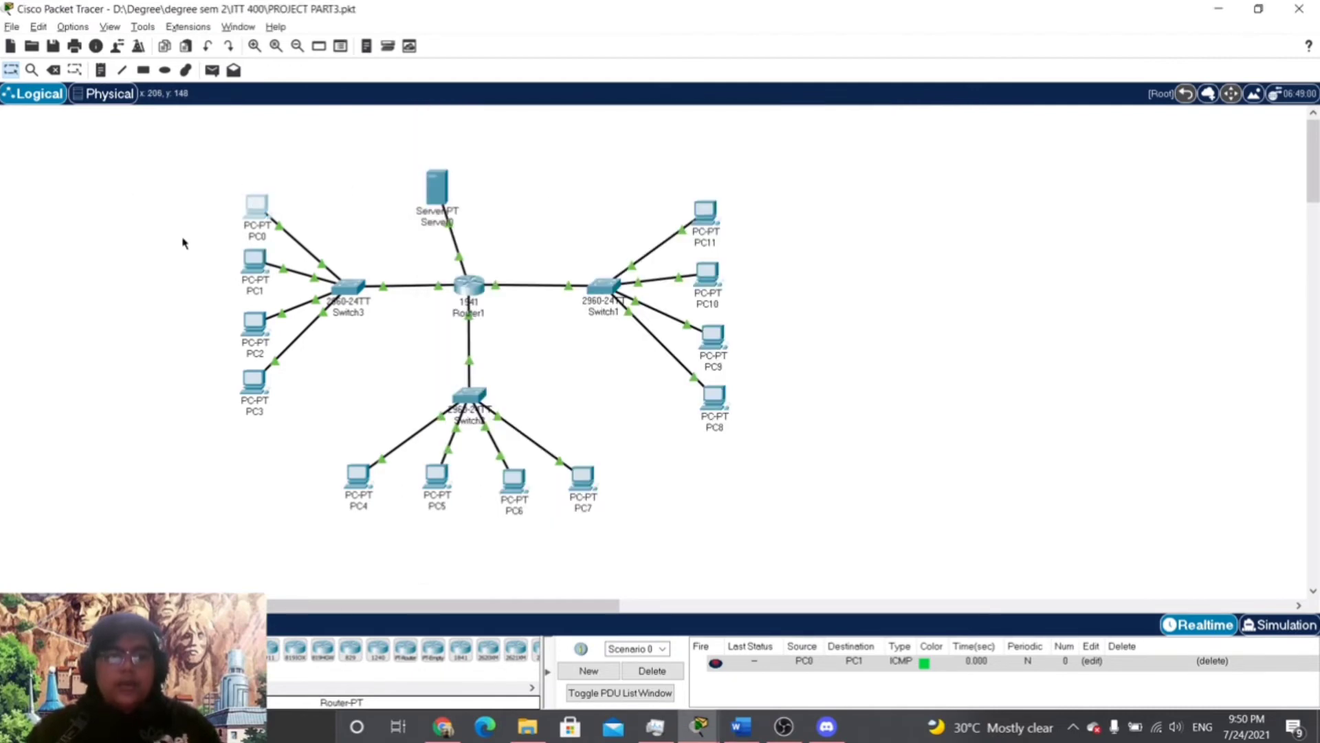
{"action": "mouse_move", "coordinate": [257, 278]}
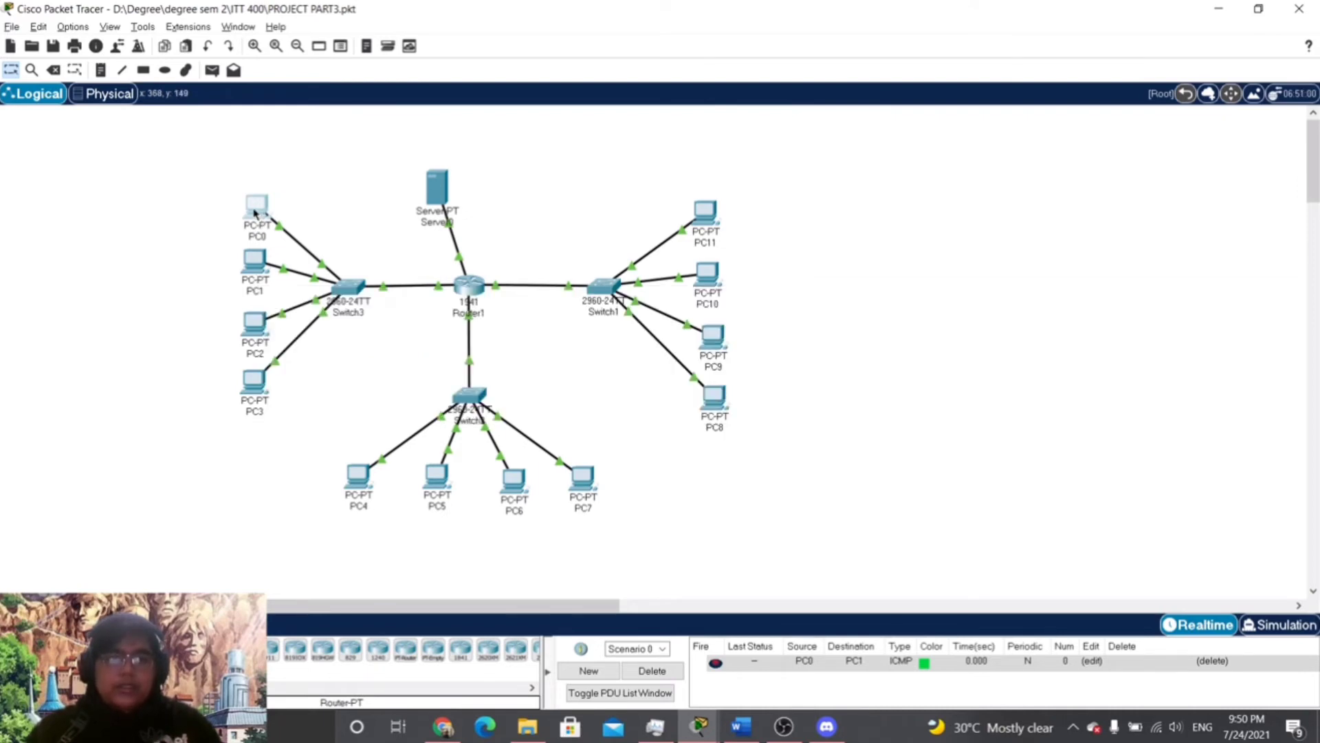
{"action": "mouse_move", "coordinate": [254, 212]}
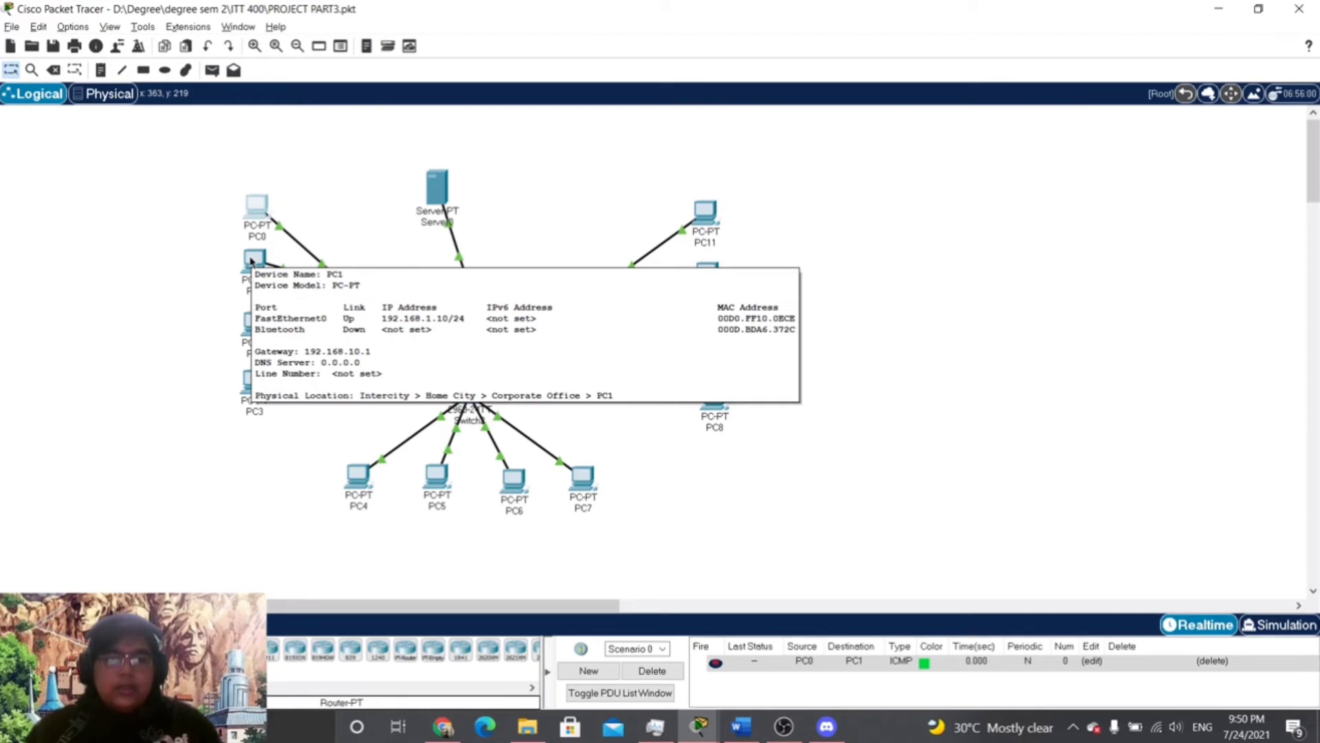
{"action": "left_click", "coordinate": [252, 205]}
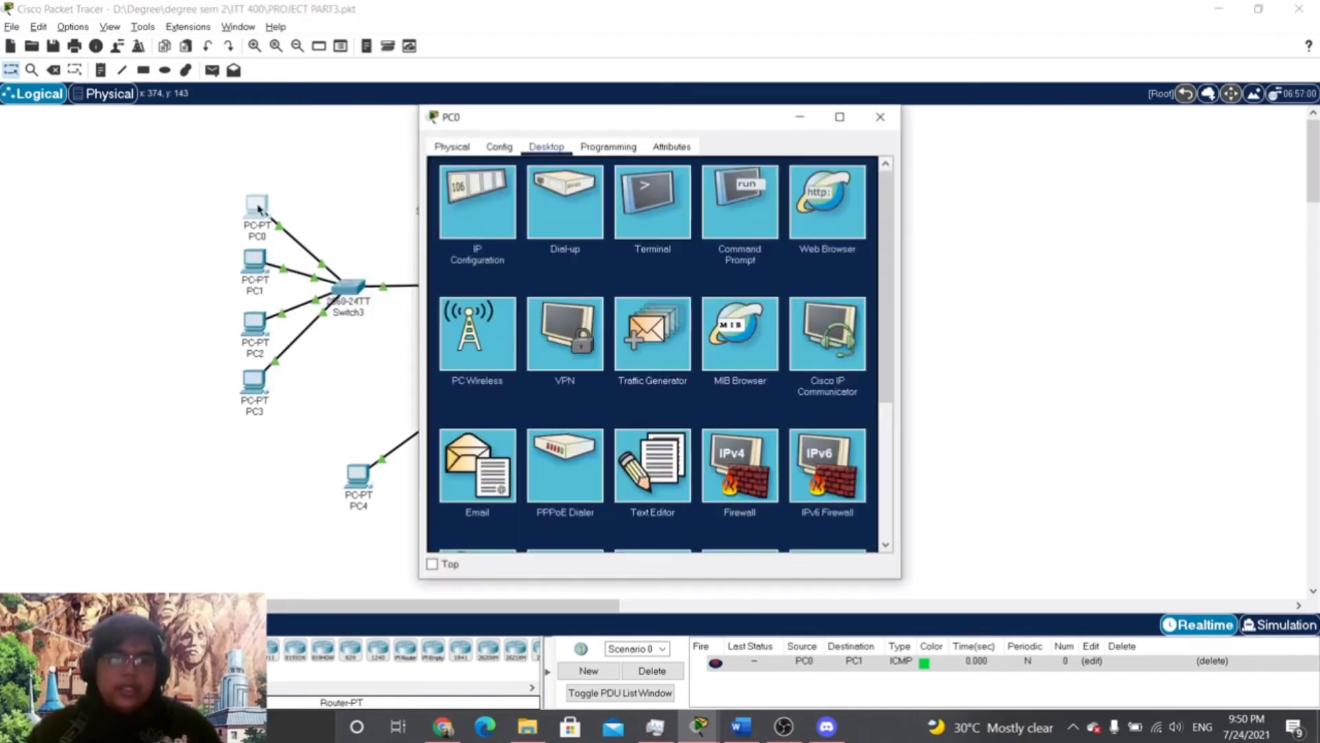
{"action": "left_click", "coordinate": [252, 205]}
{"action": "left_click", "coordinate": [251, 205]}
{"action": "left_click", "coordinate": [252, 205]}
{"action": "left_click", "coordinate": [252, 205]}
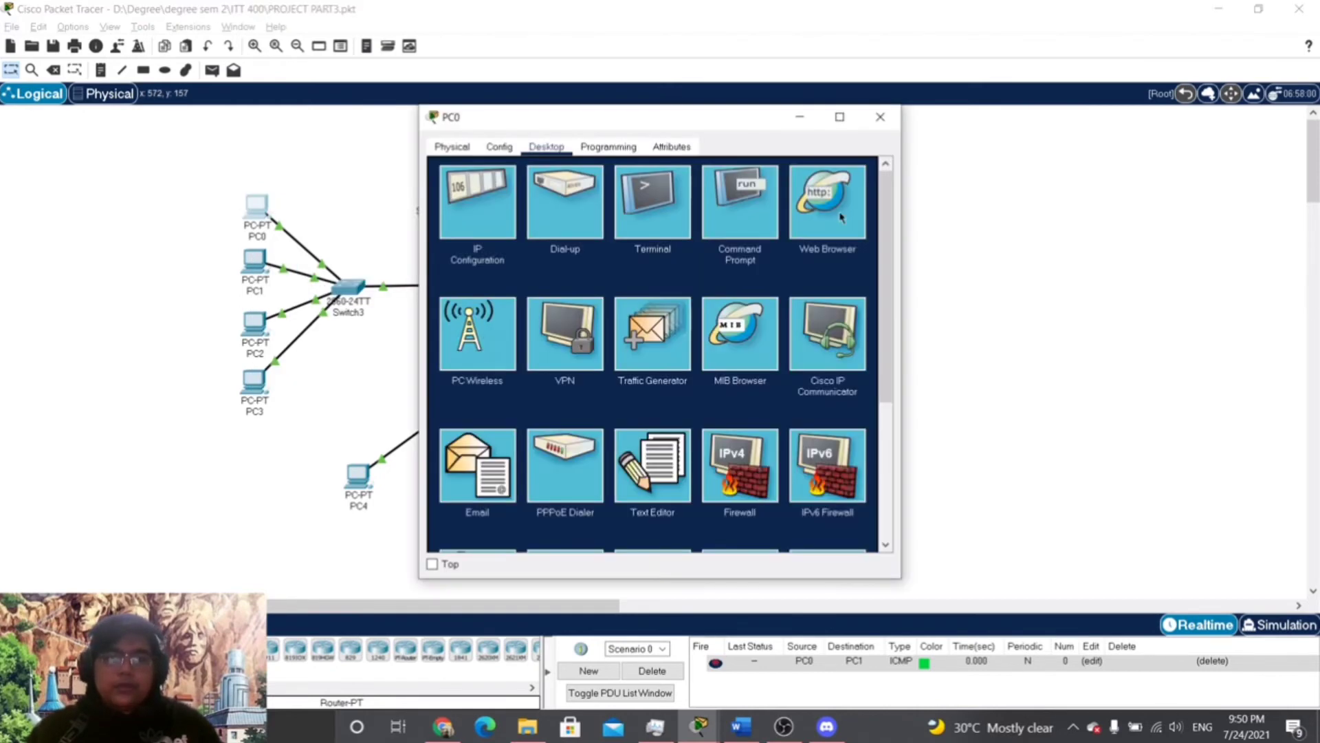
{"action": "left_click", "coordinate": [760, 196]}
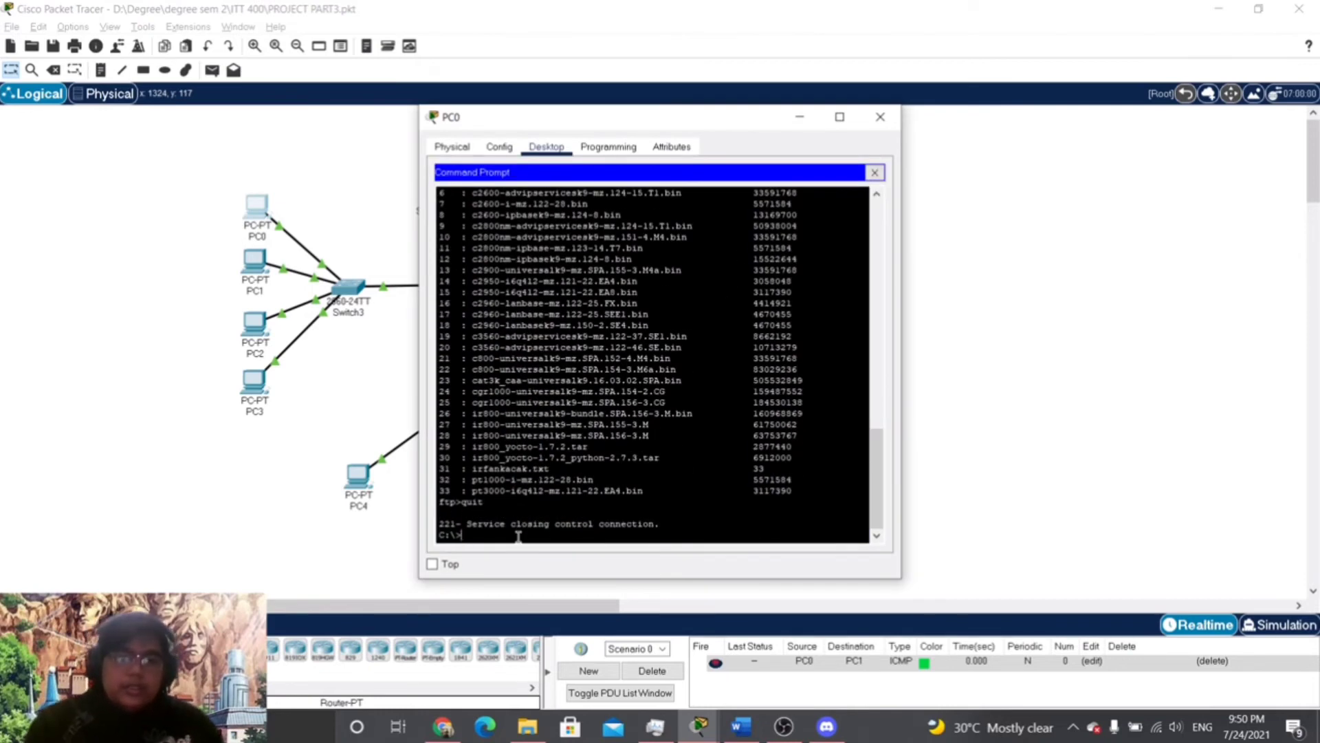
{"action": "left_click", "coordinate": [880, 117]}
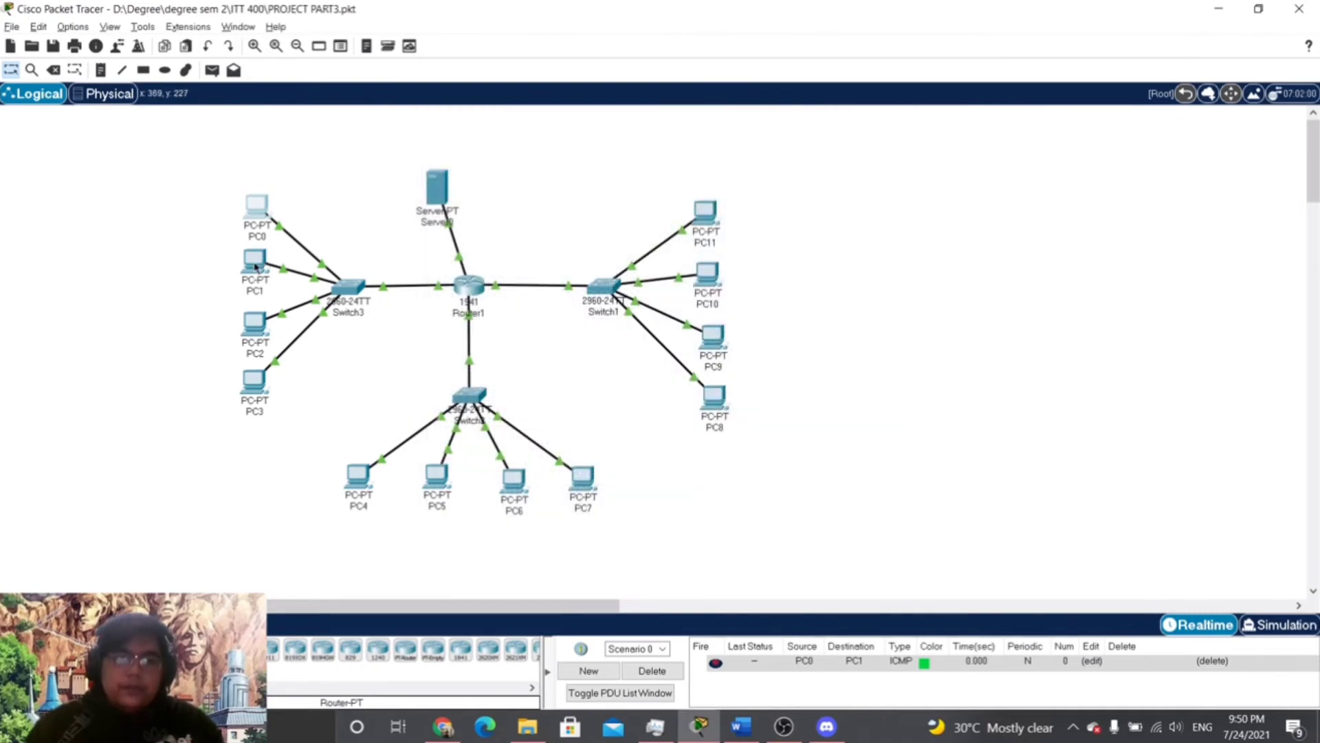
Ping PC1 at 192.168.1.10 from PC0's Command Prompt and examine the packet statistics
{"action": "left_click", "coordinate": [259, 216]}
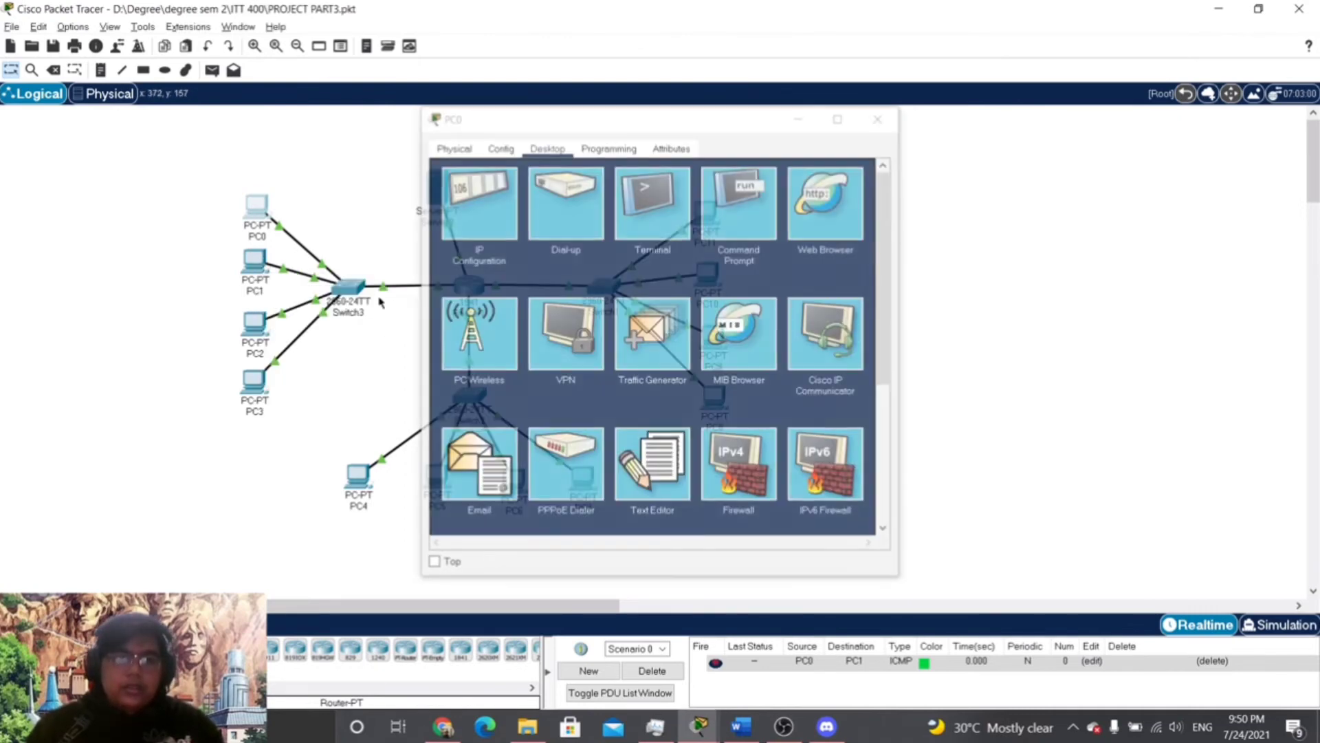
{"action": "left_click", "coordinate": [257, 207]}
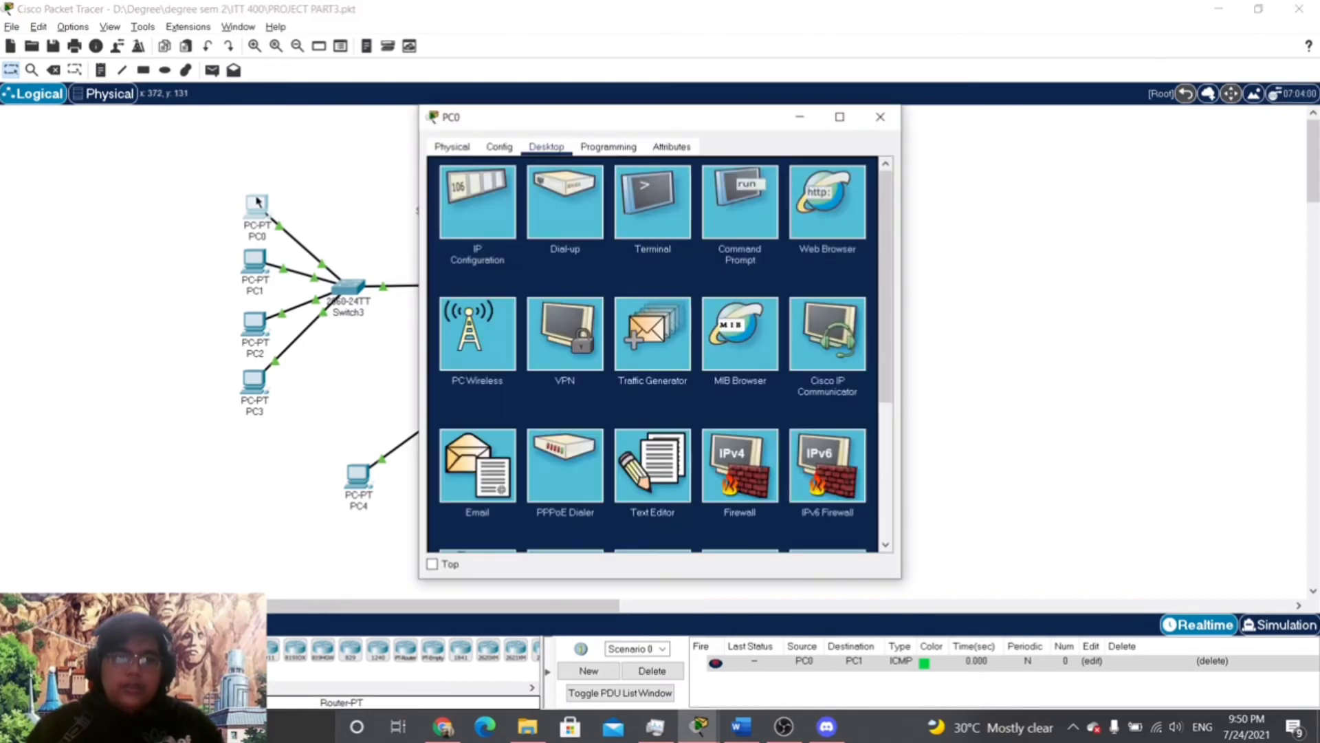
{"action": "left_click", "coordinate": [747, 223]}
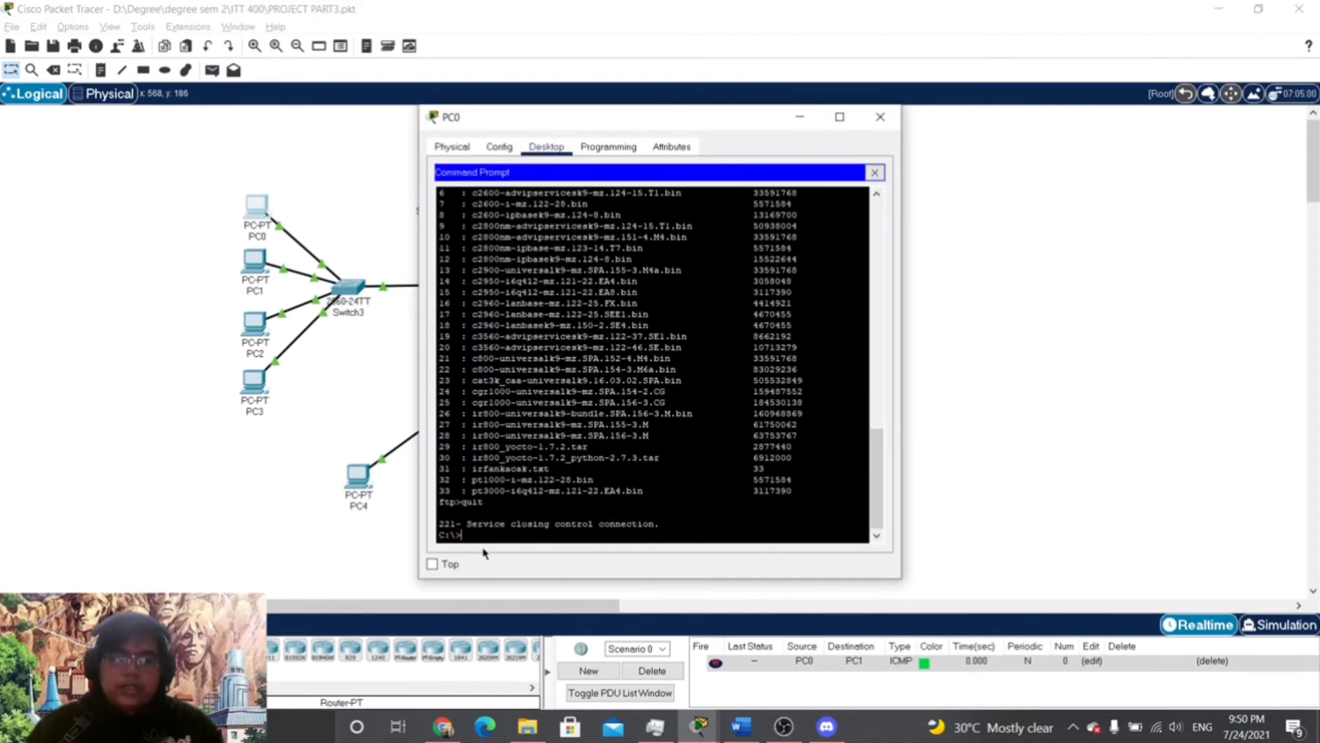
{"action": "type", "text": "ing 192.168.1."}
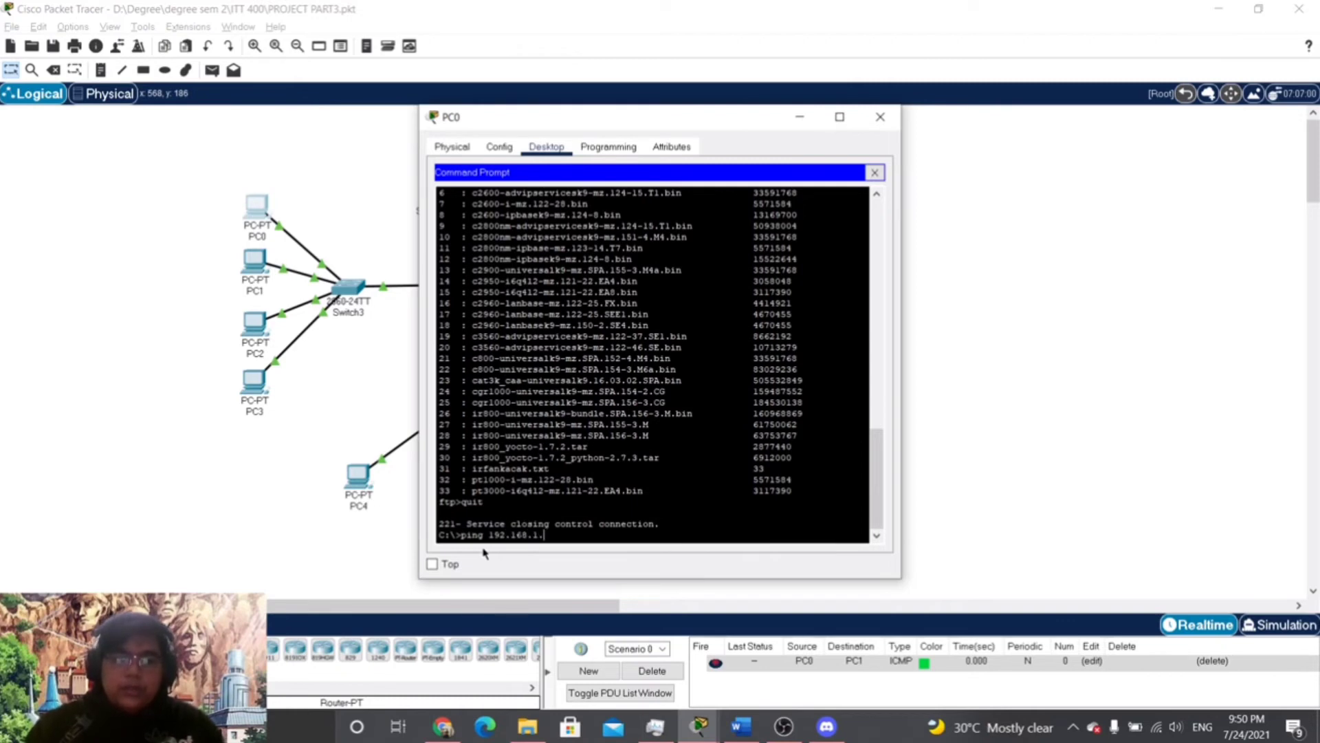
{"action": "type", "text": "10"}
{"action": "key", "text": "Return"}
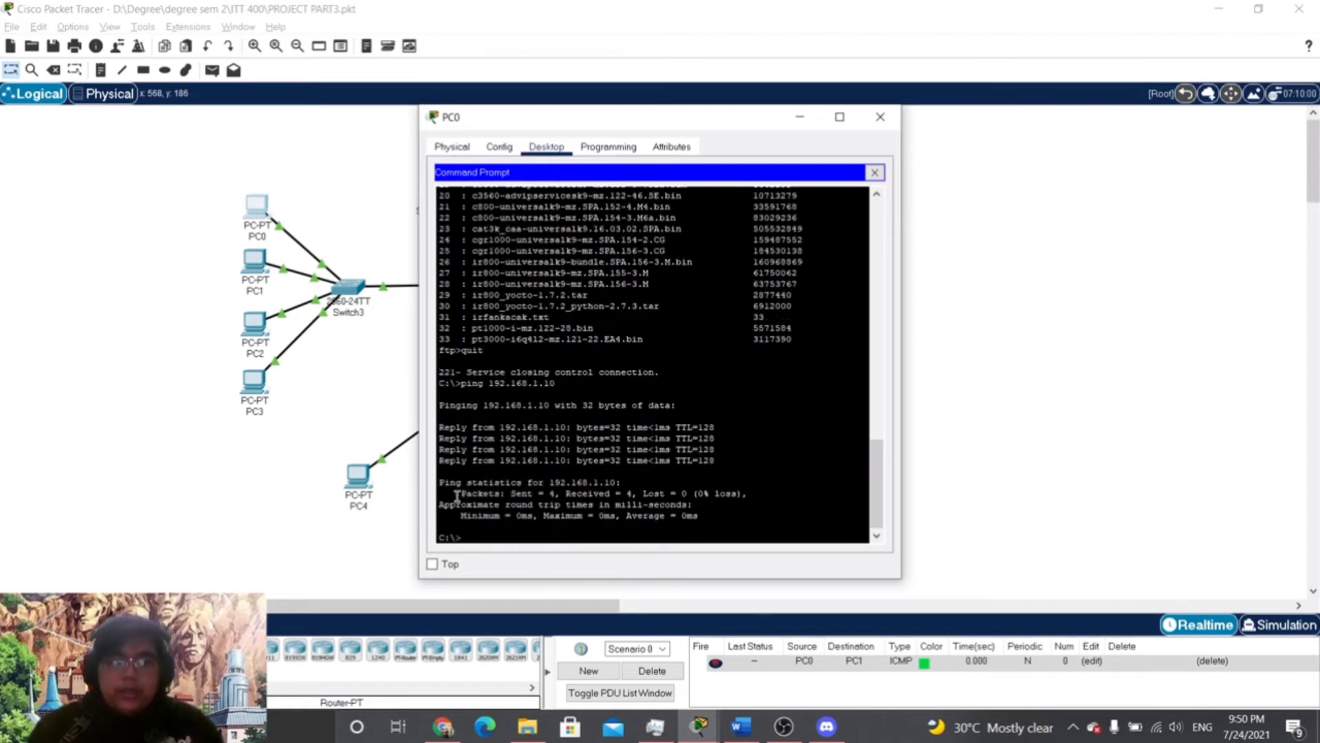
{"action": "left_click_drag", "start_coordinate": [457, 495], "coordinate": [757, 493]}
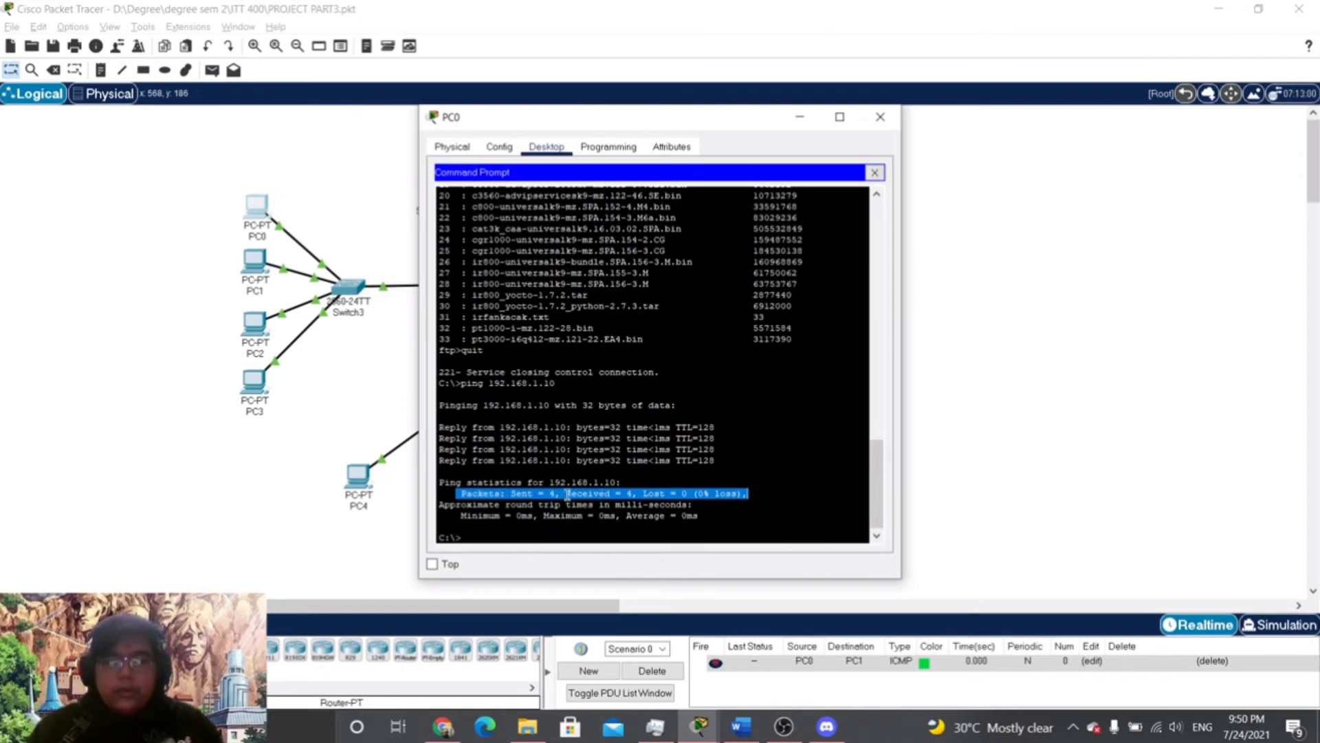
{"action": "scroll", "coordinate": [519, 494], "scroll_direction": "down", "scroll_amount": 1}
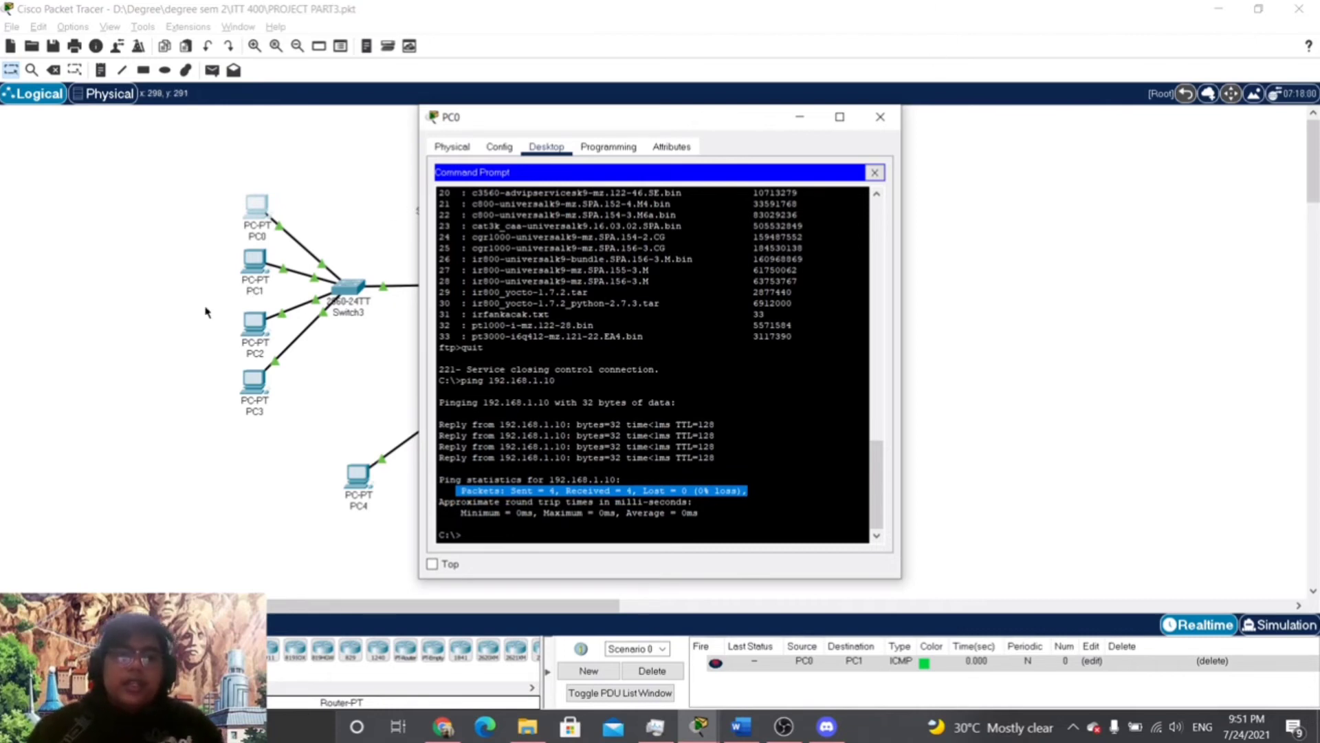
Look up PC2's IP address in its device summary on the topology
{"action": "left_click", "coordinate": [246, 325]}
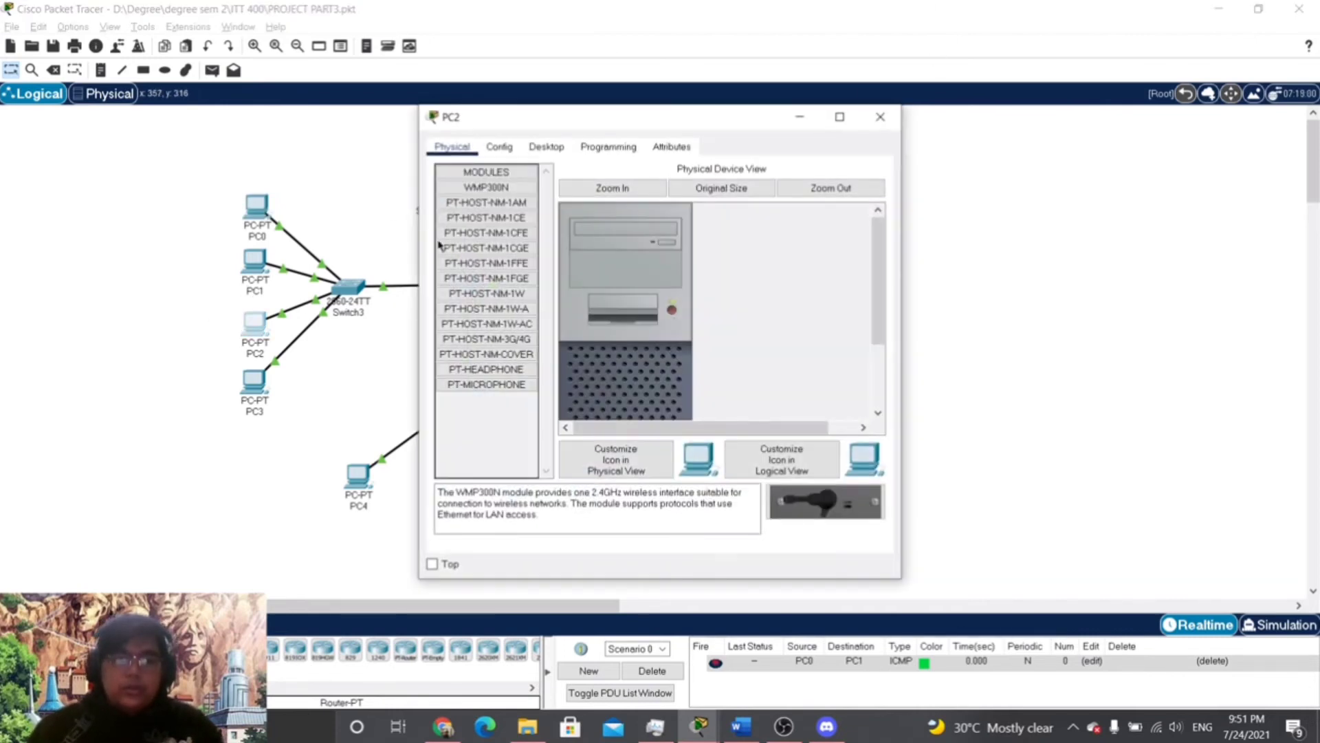
{"action": "left_click", "coordinate": [880, 117]}
{"action": "mouse_move", "coordinate": [258, 322]}
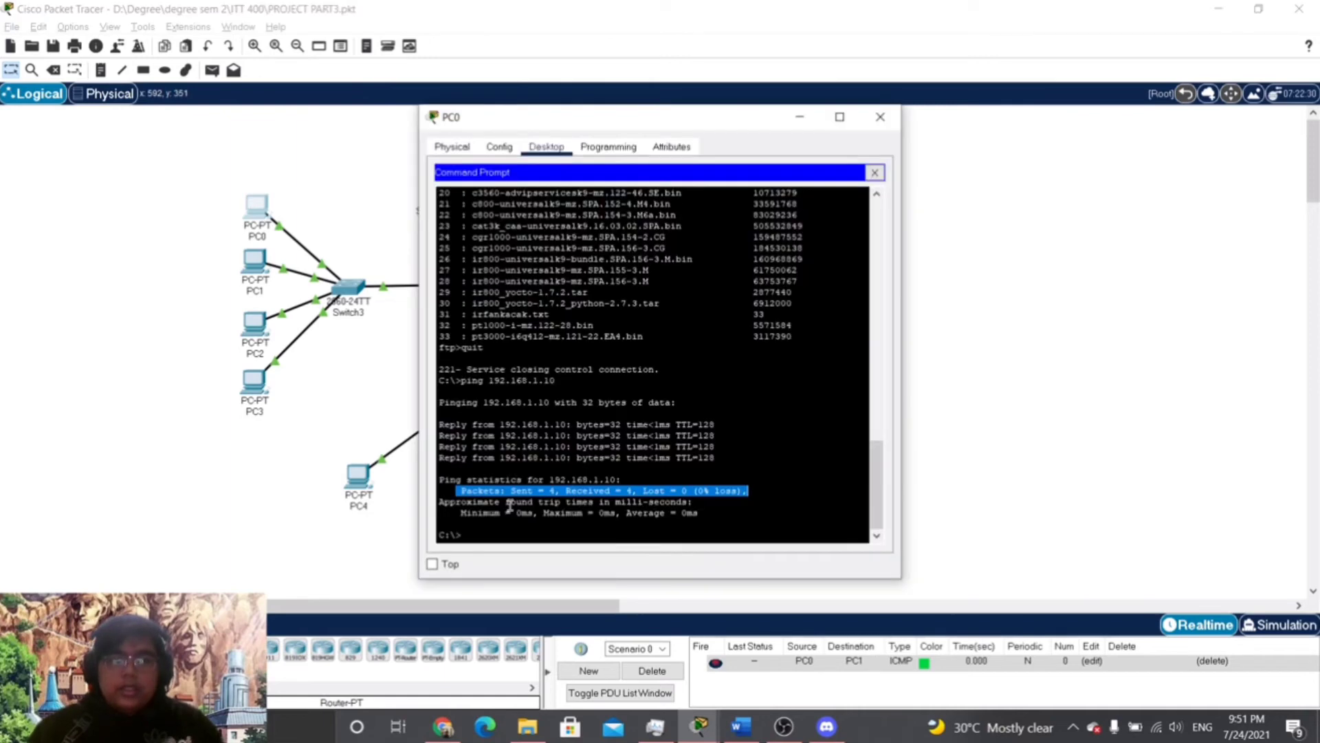
Ping PC2 at 192.168.1.7 from PC0, examine the packet statistics, and close PC0's window
{"action": "left_click", "coordinate": [504, 518]}
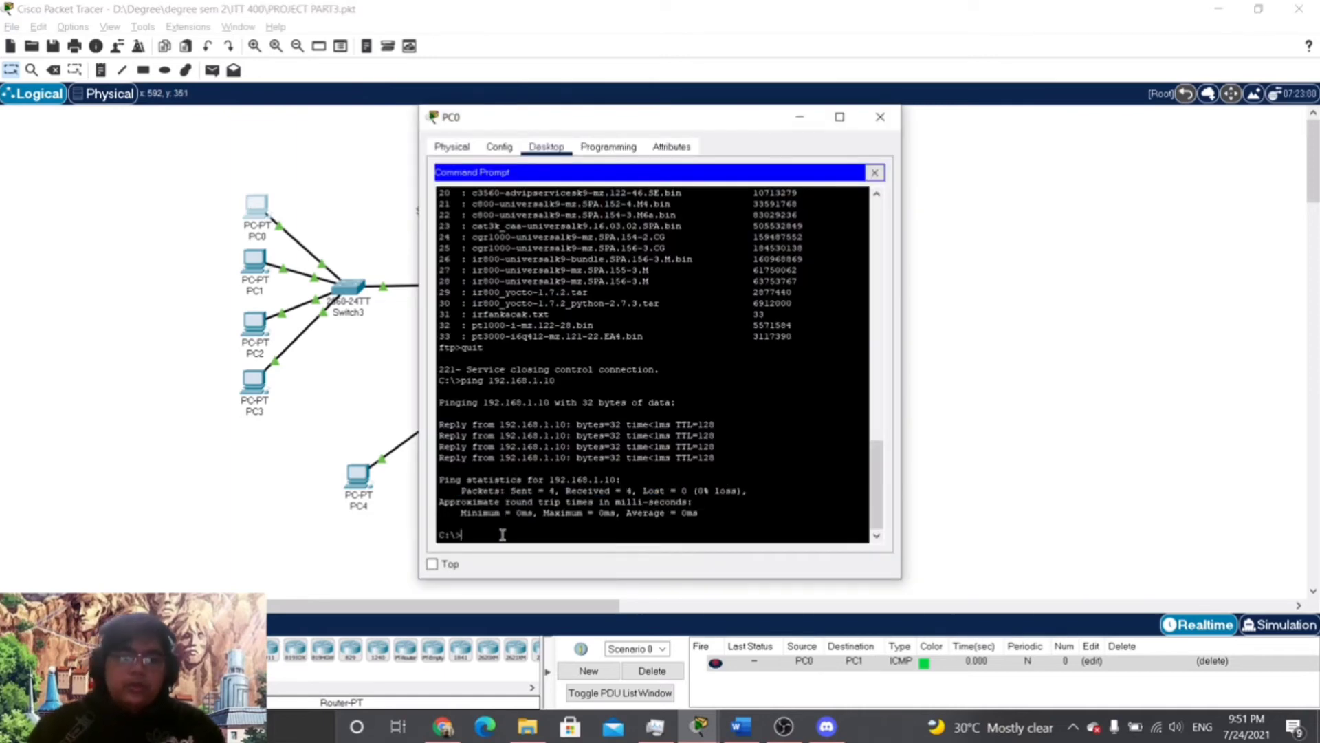
{"action": "type", "text": "ping 1"}
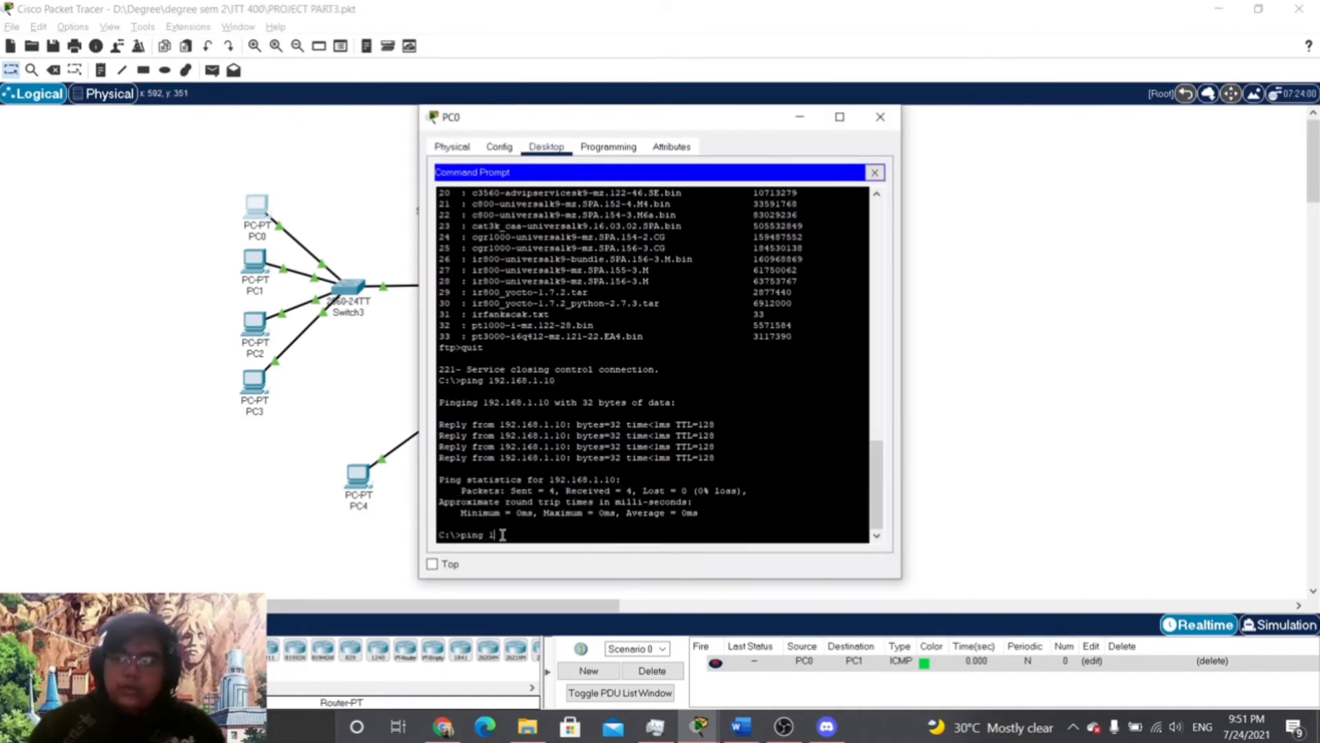
{"action": "type", "text": "92.168.1"}
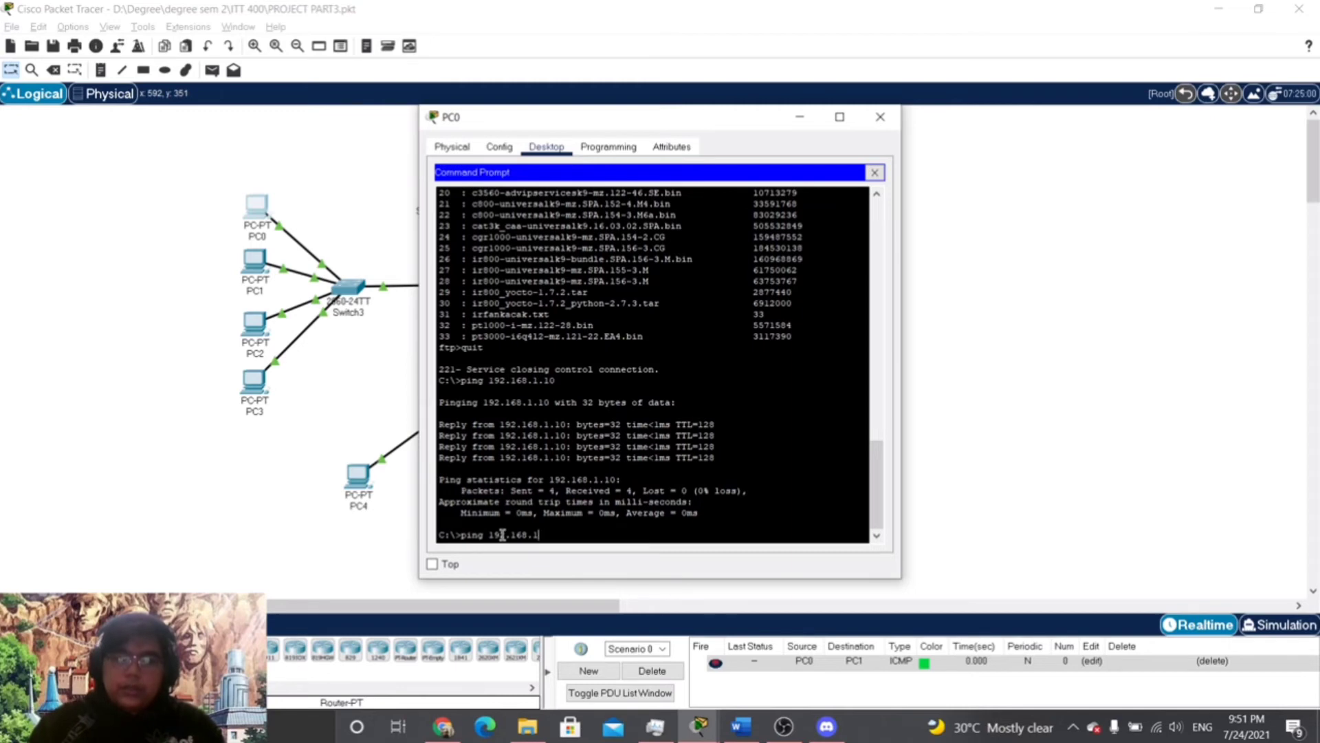
{"action": "type", "text": ".7"}
{"action": "key", "text": "Return"}
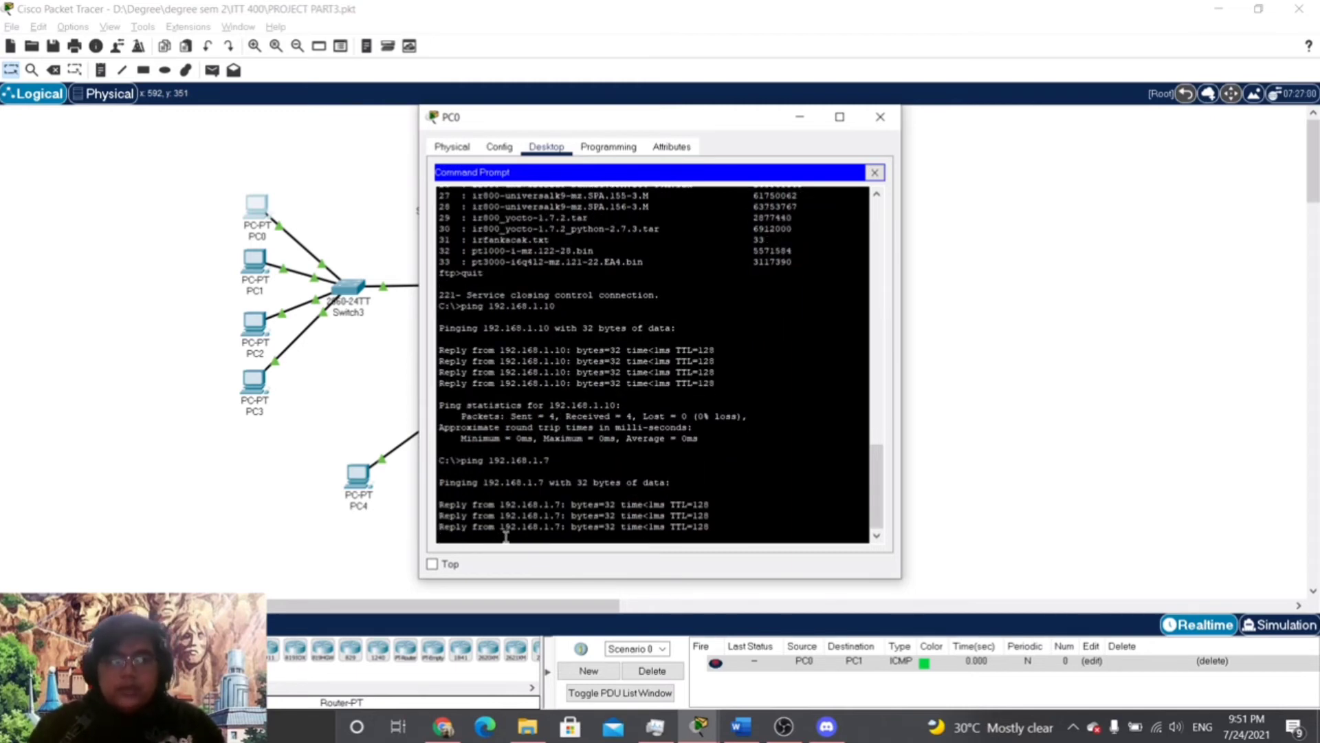
{"action": "left_click_drag", "start_coordinate": [462, 493], "coordinate": [745, 494]}
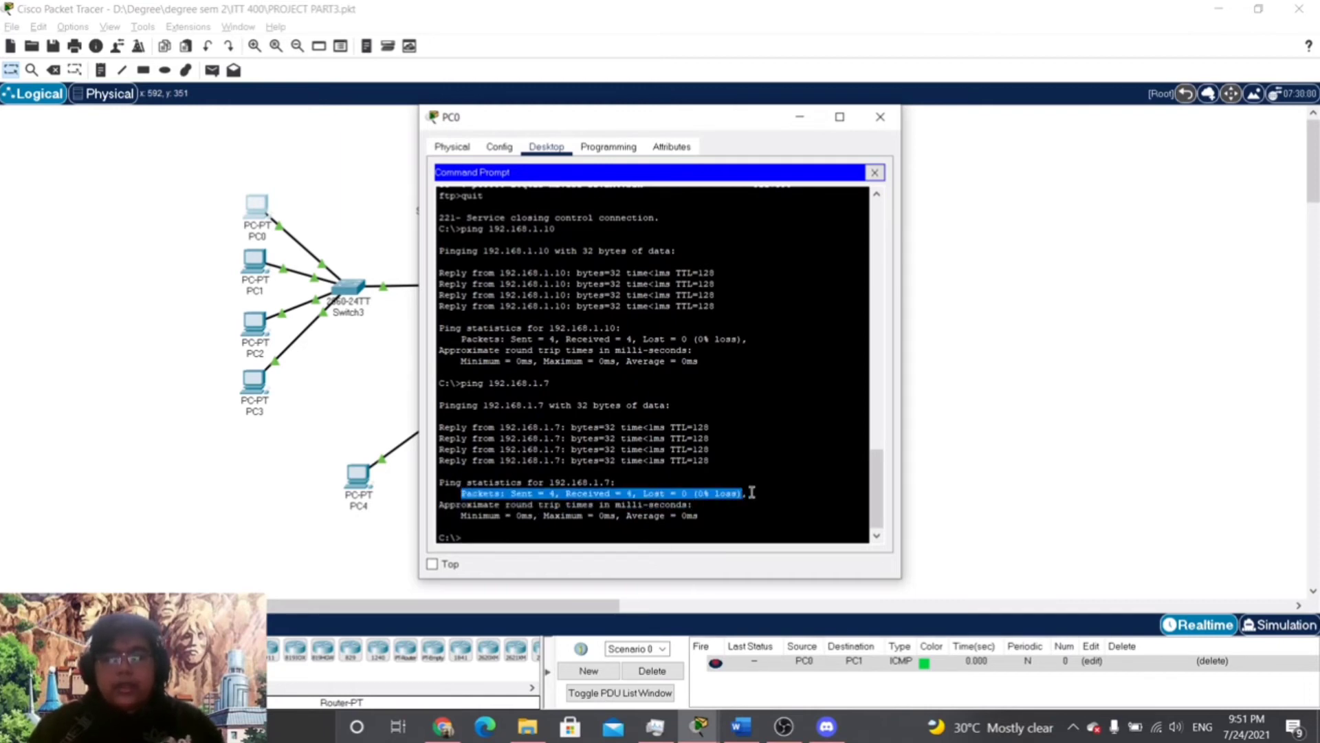
{"action": "left_click", "coordinate": [748, 493]}
{"action": "left_click_drag", "start_coordinate": [748, 494], "coordinate": [455, 496]}
{"action": "left_click", "coordinate": [644, 505]}
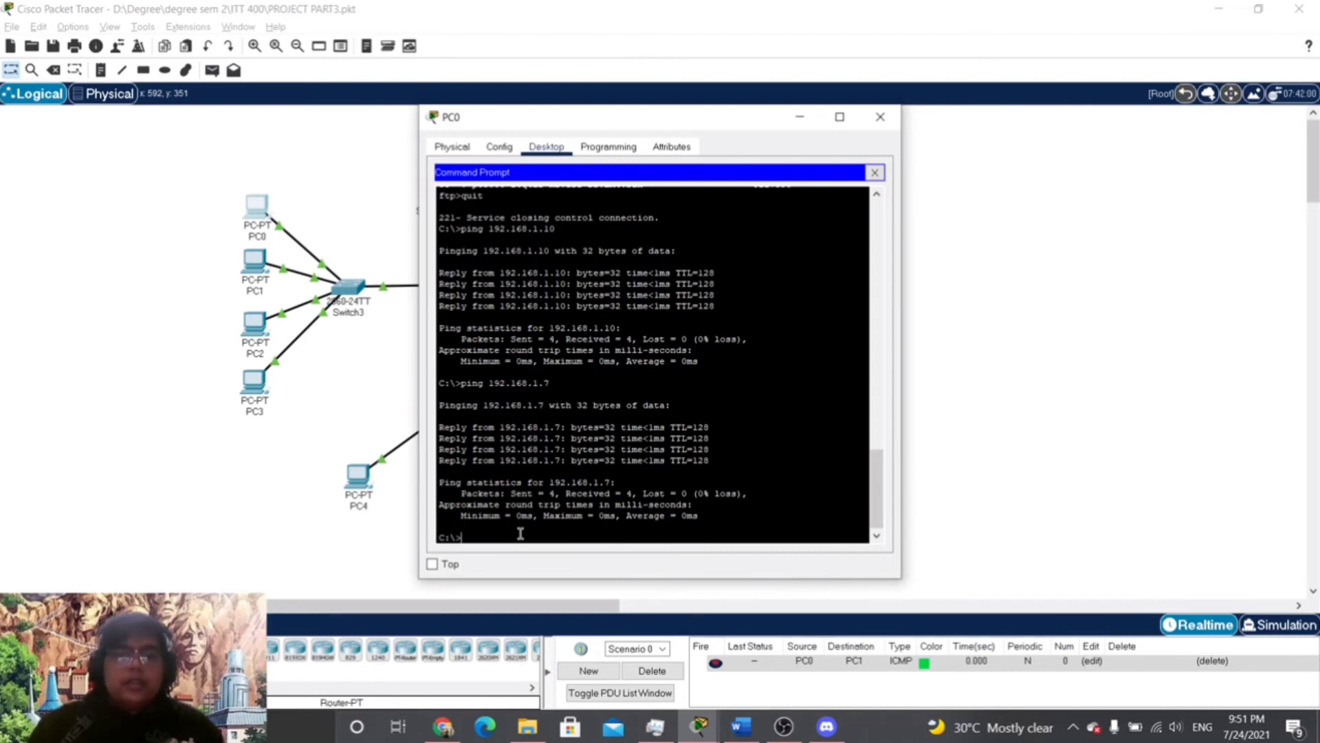
{"action": "left_click", "coordinate": [881, 117]}
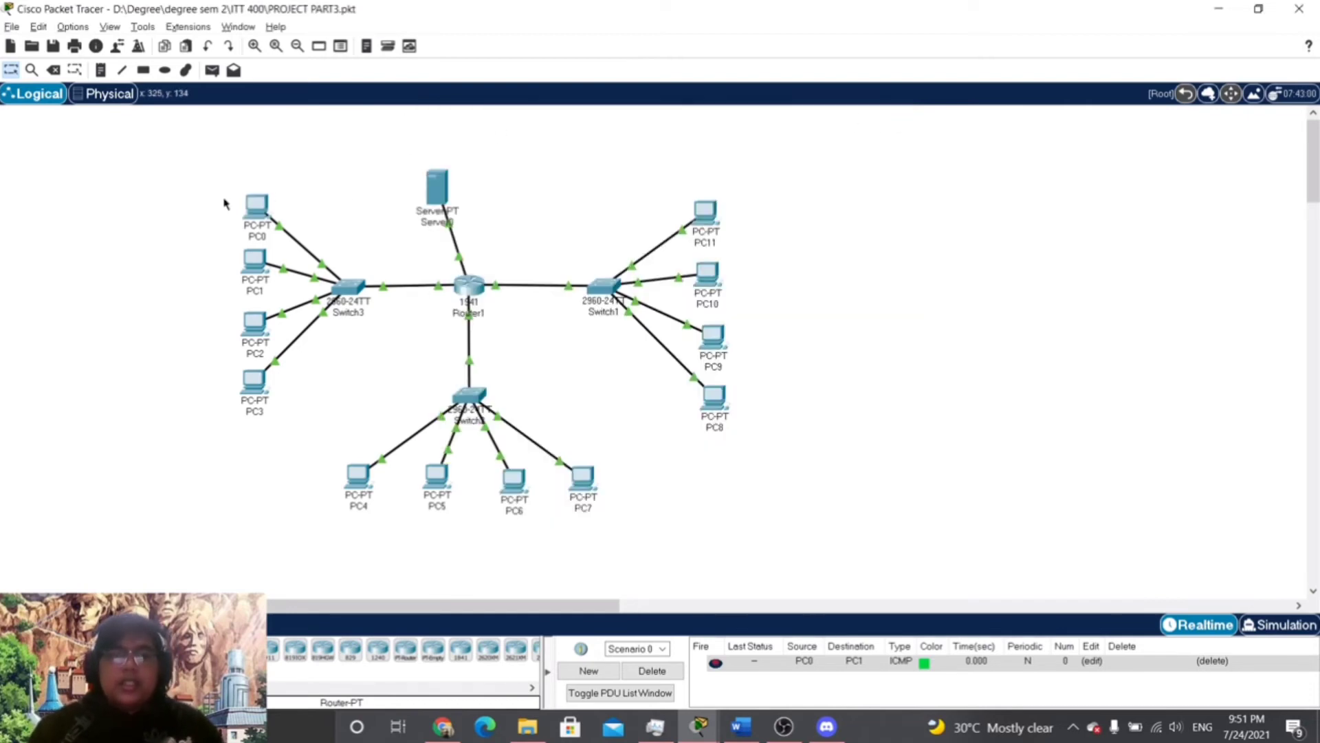
Run ipconfig in PC0's Command Prompt and examine the FastEthernet0 IPv4 address and default gateway
{"action": "mouse_move", "coordinate": [251, 215]}
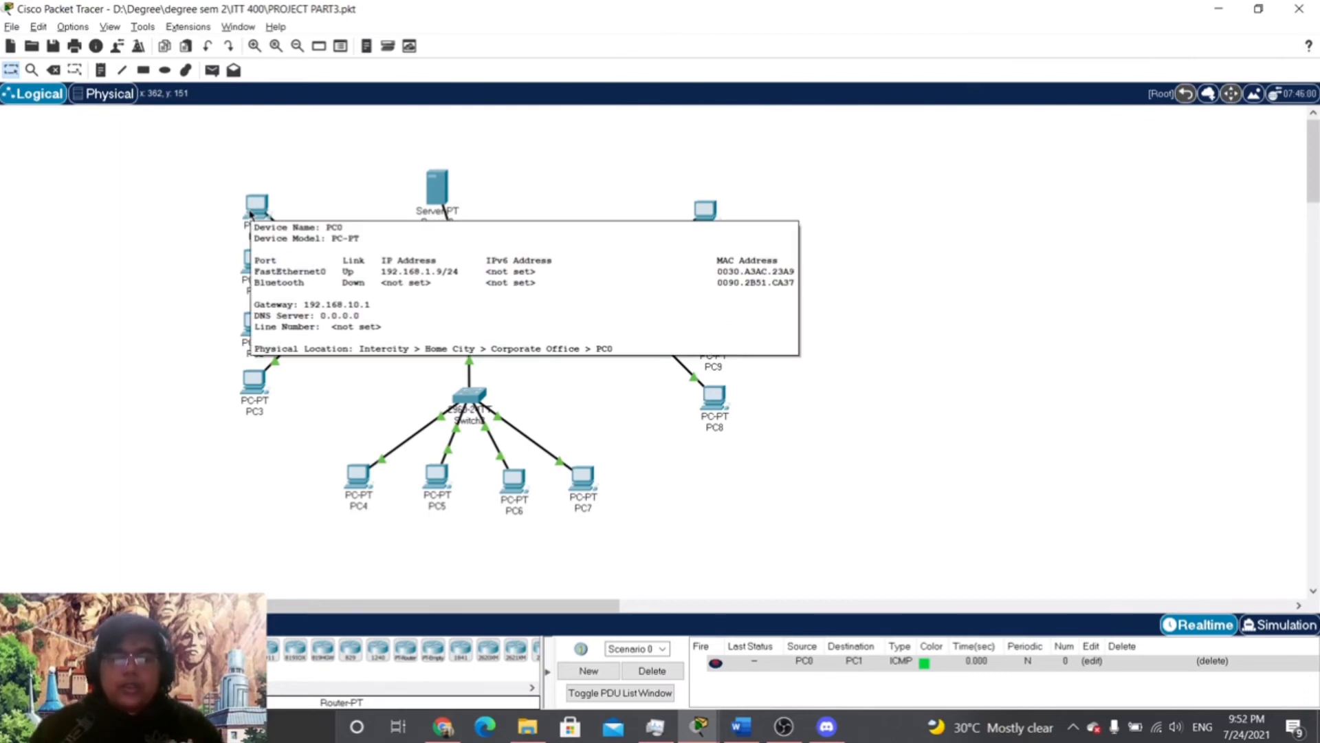
{"action": "left_click", "coordinate": [251, 215]}
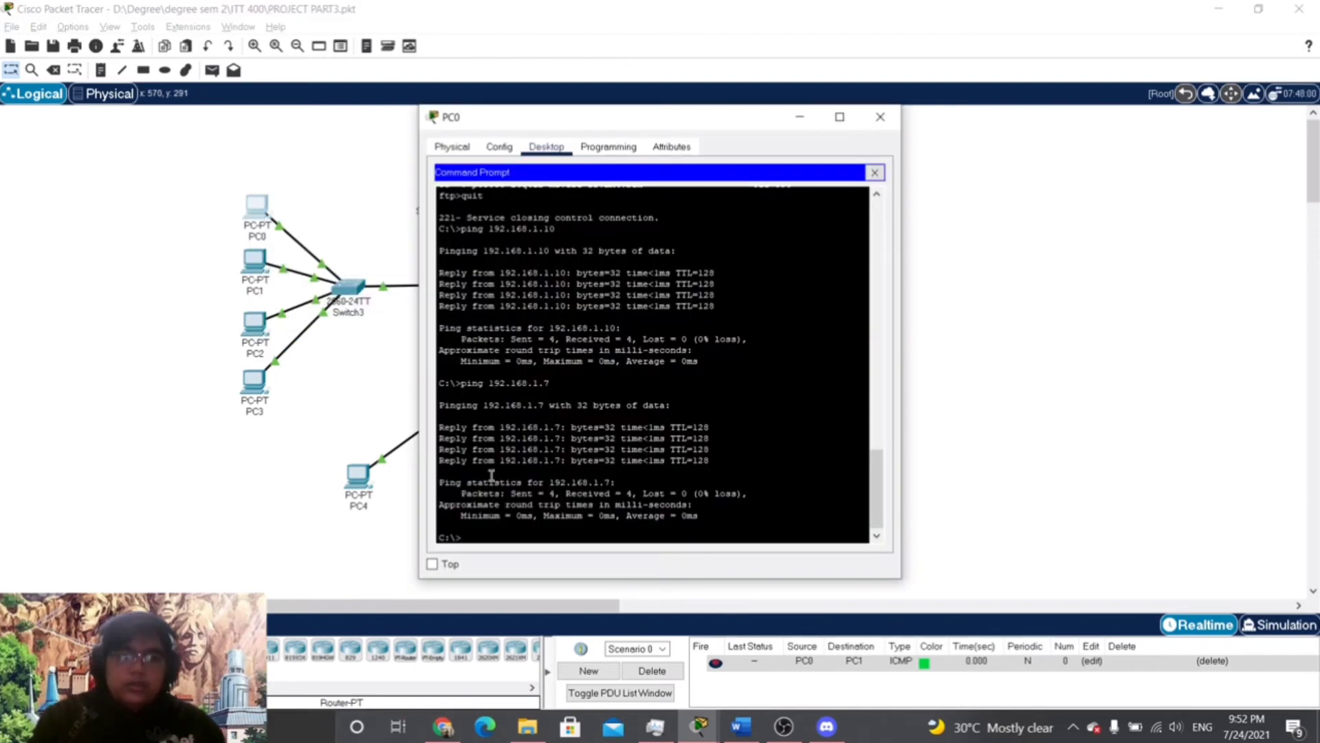
{"action": "type", "text": "ip"}
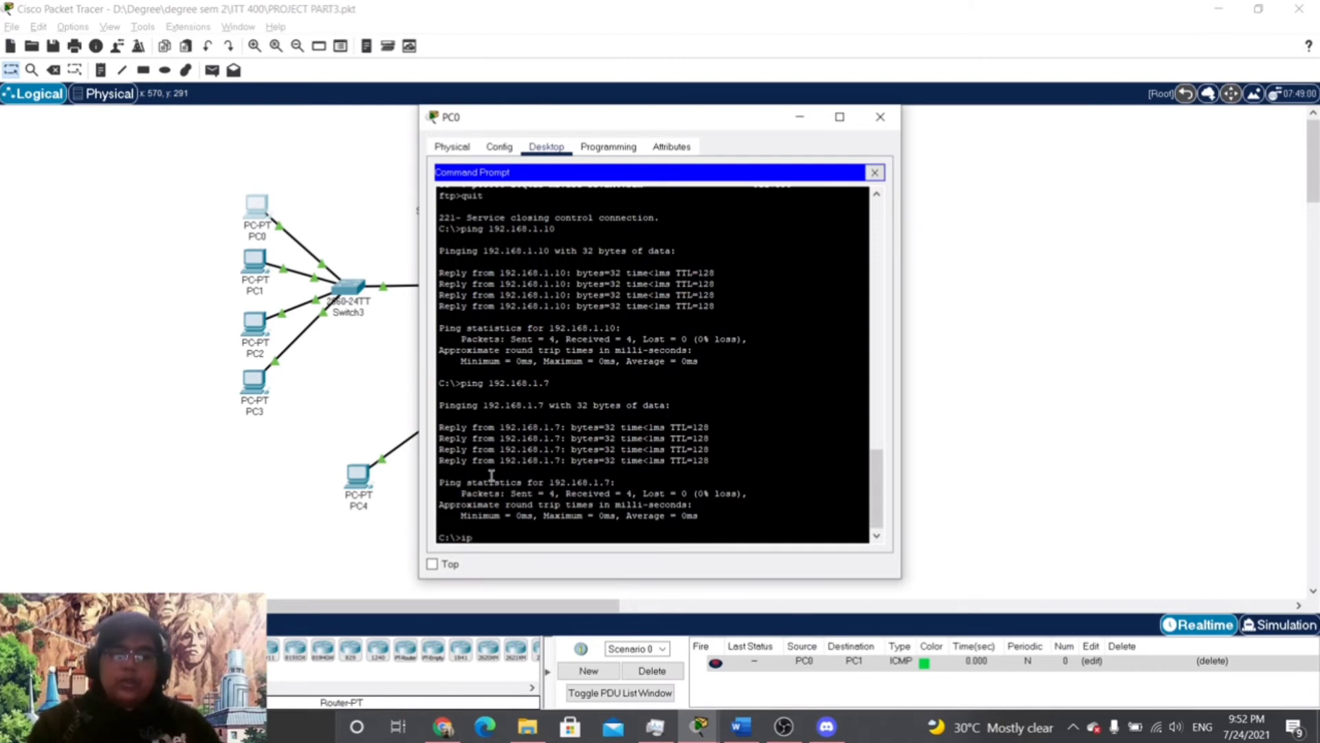
{"action": "type", "text": "con"}
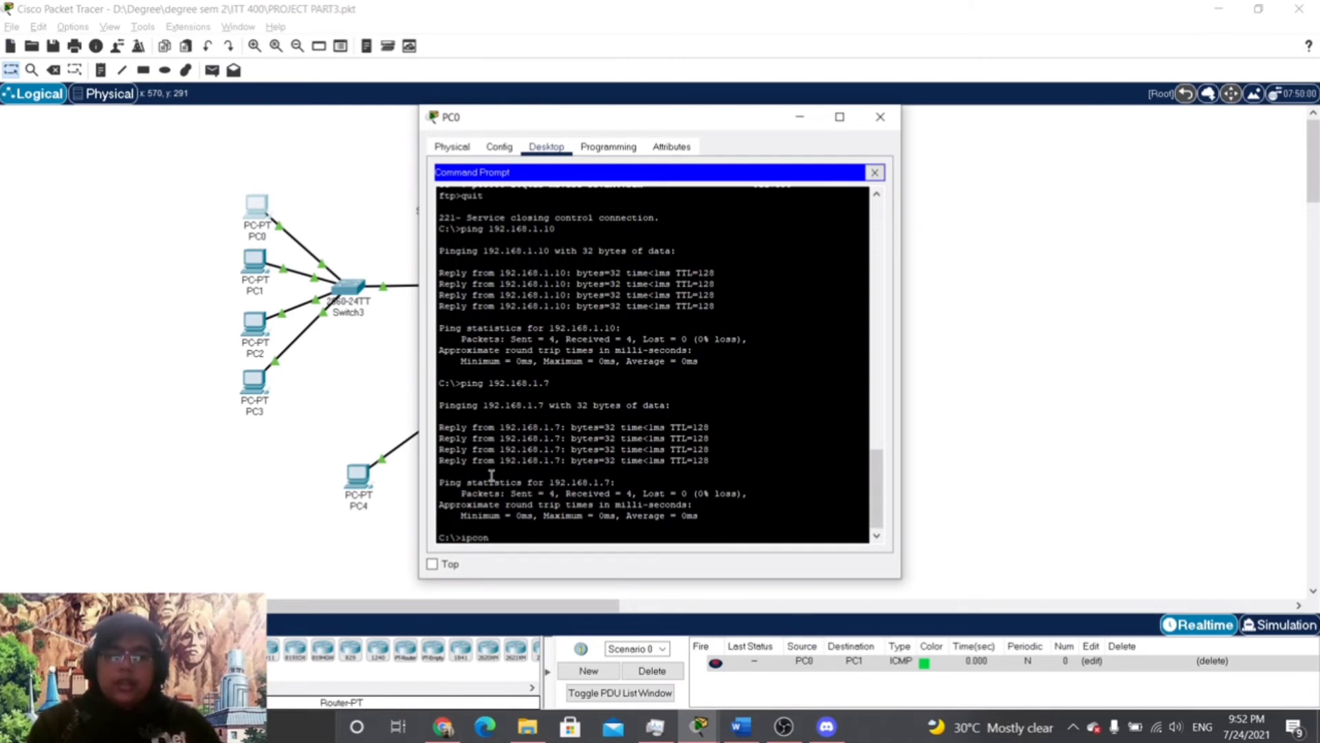
{"action": "type", "text": "fig"}
{"action": "key", "text": "Return"}
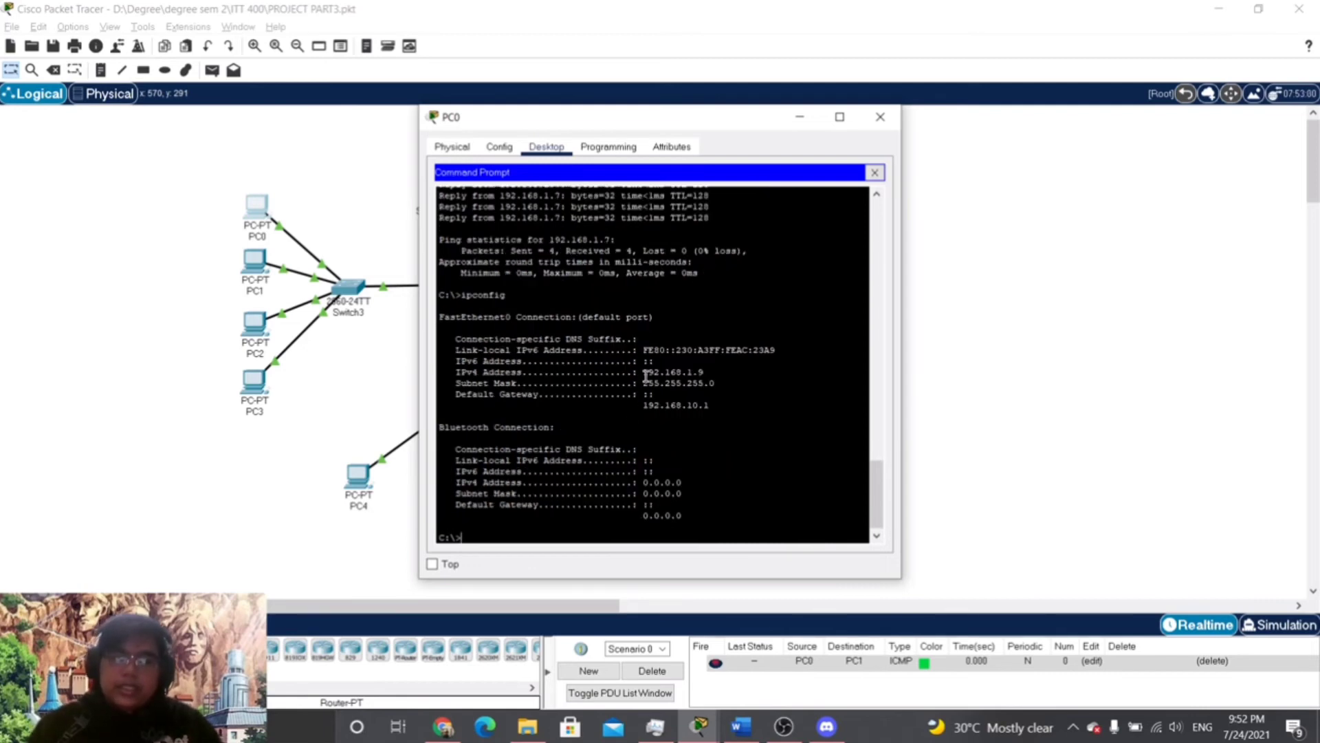
{"action": "left_click_drag", "start_coordinate": [641, 370], "coordinate": [713, 372]}
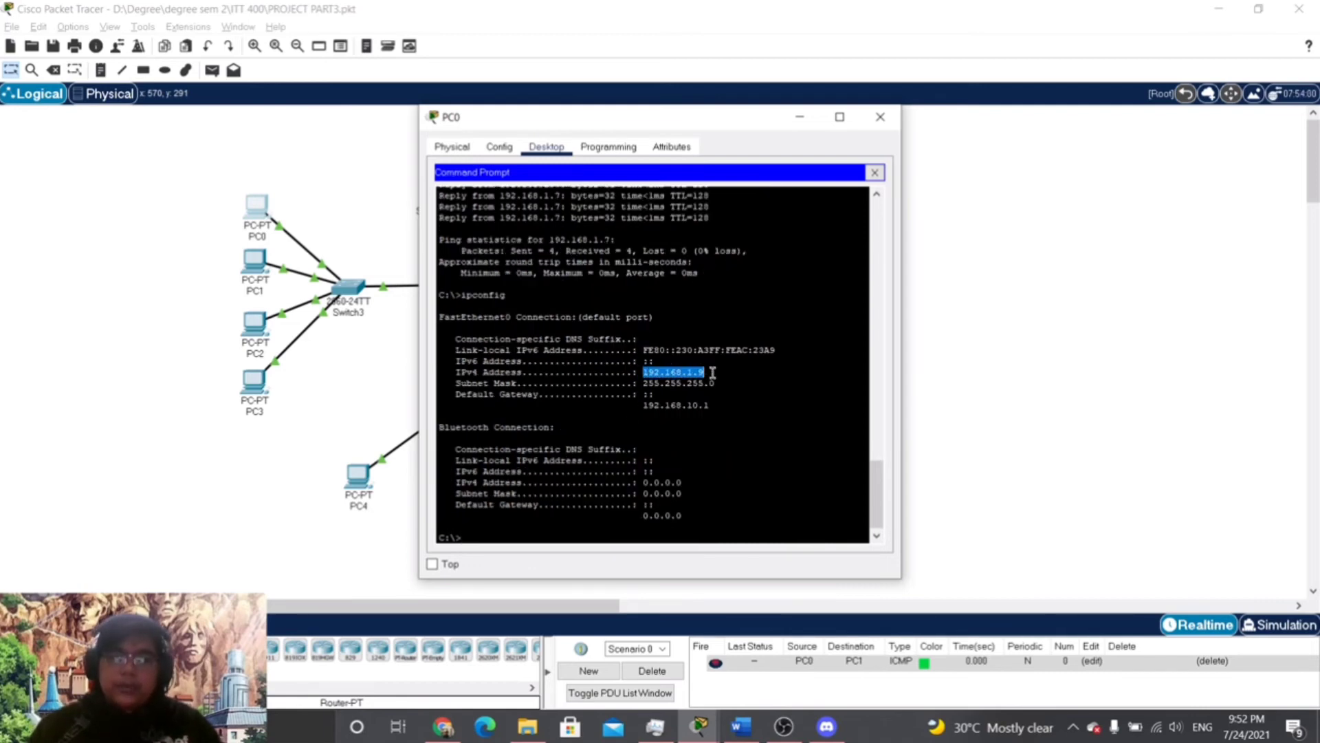
{"action": "left_click_drag", "start_coordinate": [632, 405], "coordinate": [727, 408]}
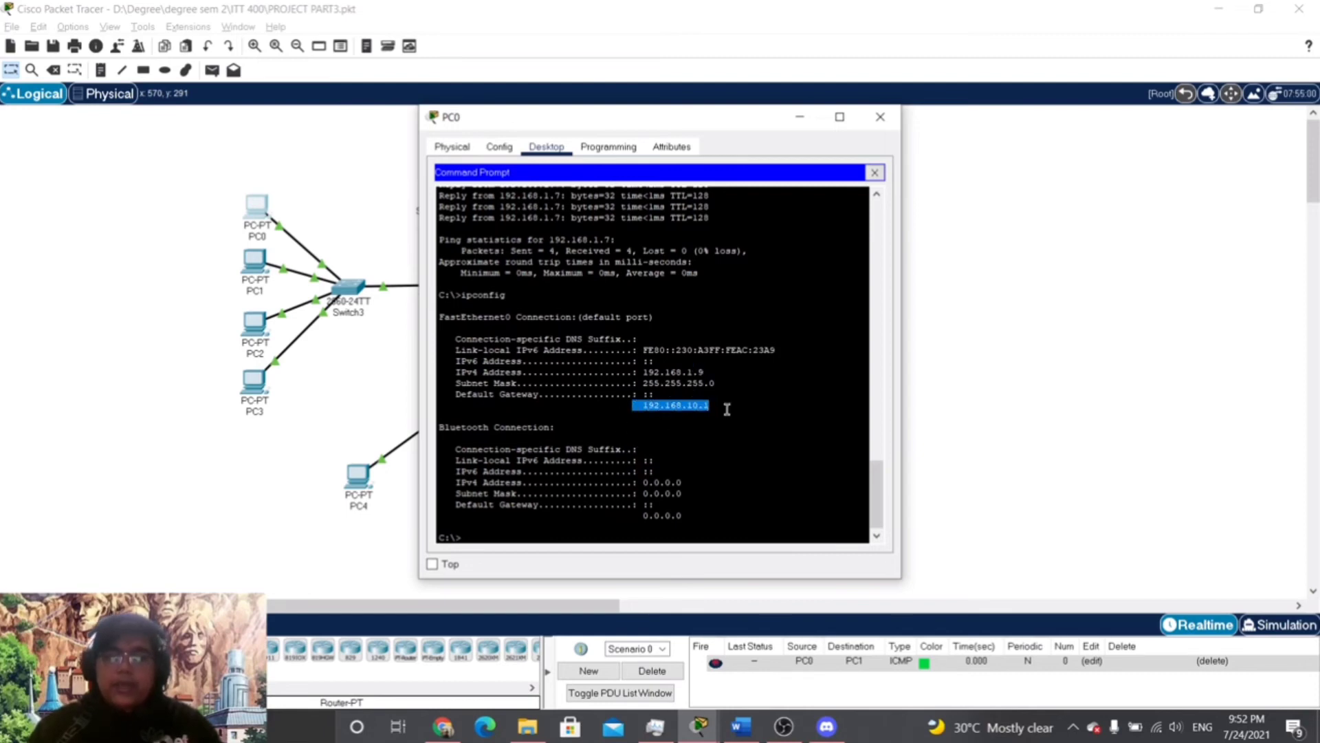
{"action": "left_click", "coordinate": [715, 410]}
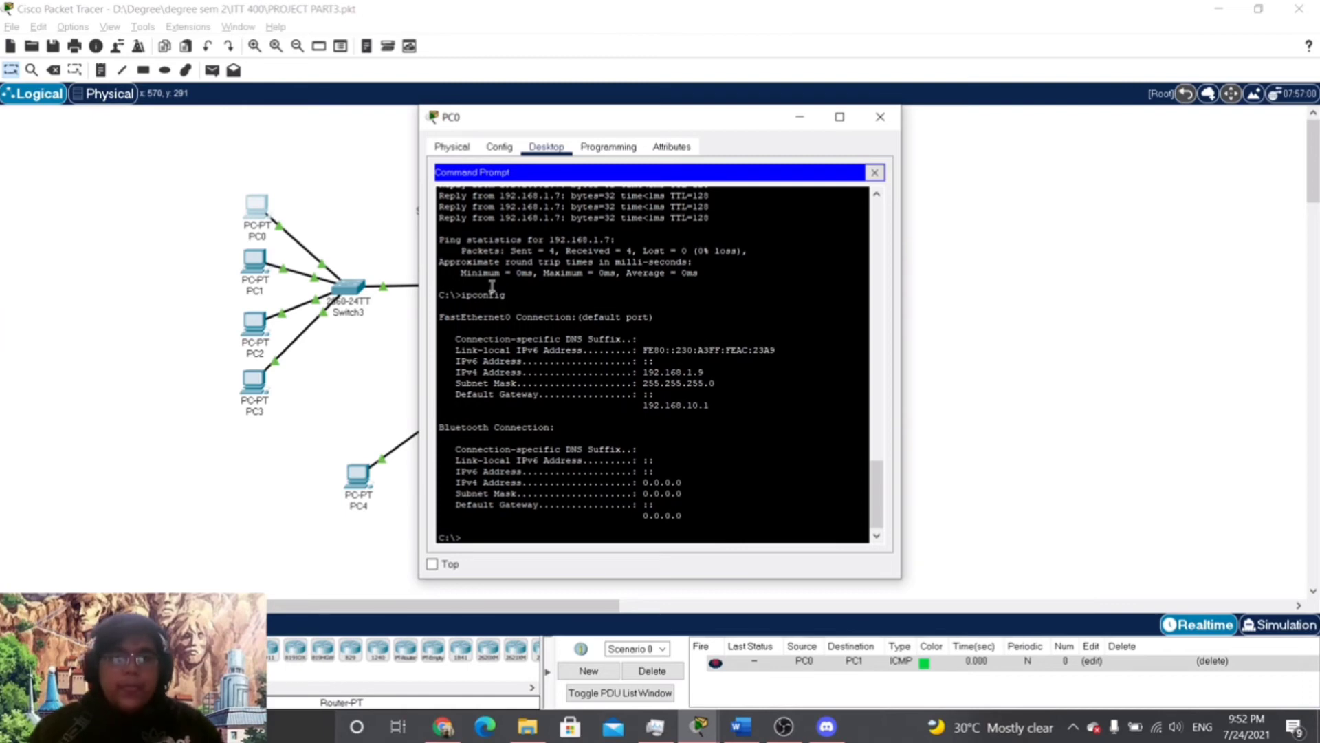
Run ipconfig /all in PC0's Command Prompt and page through the full output to the Bluetooth connection's DNS servers
{"action": "left_click", "coordinate": [508, 535]}
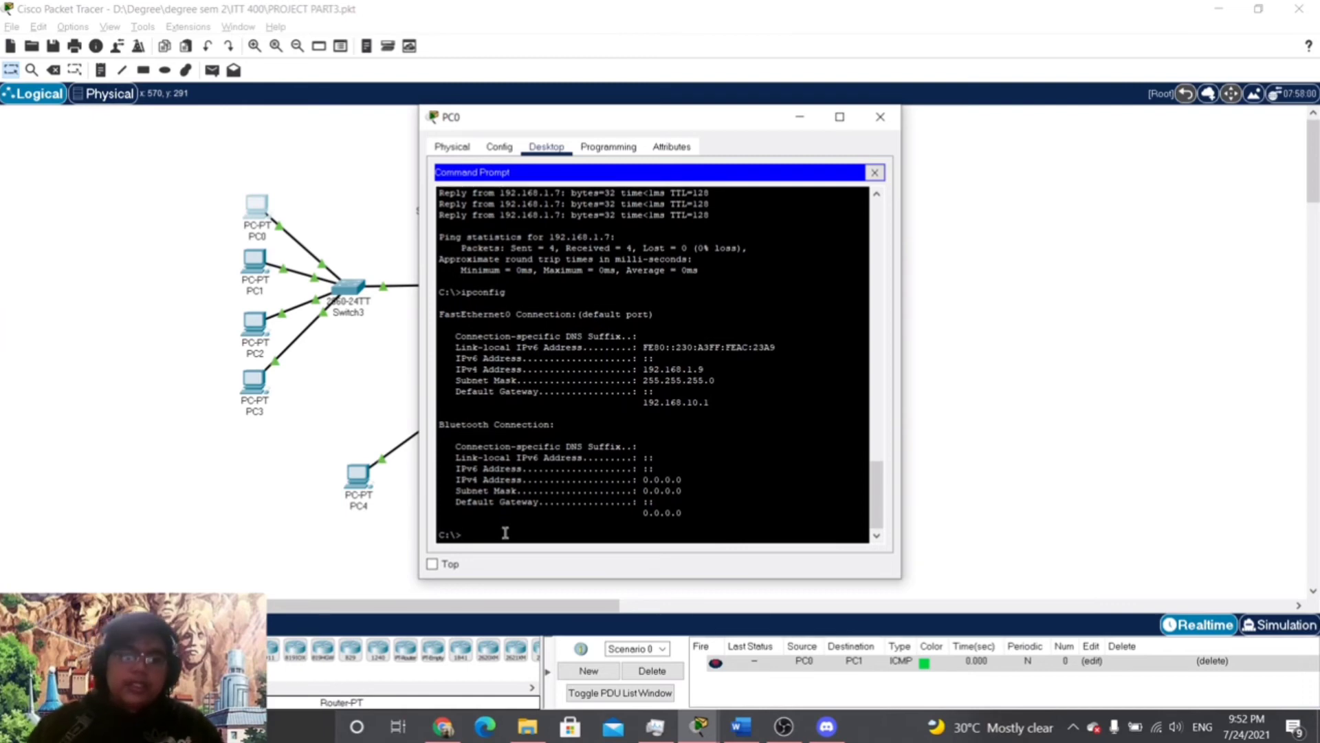
{"action": "type", "text": "ipconf"}
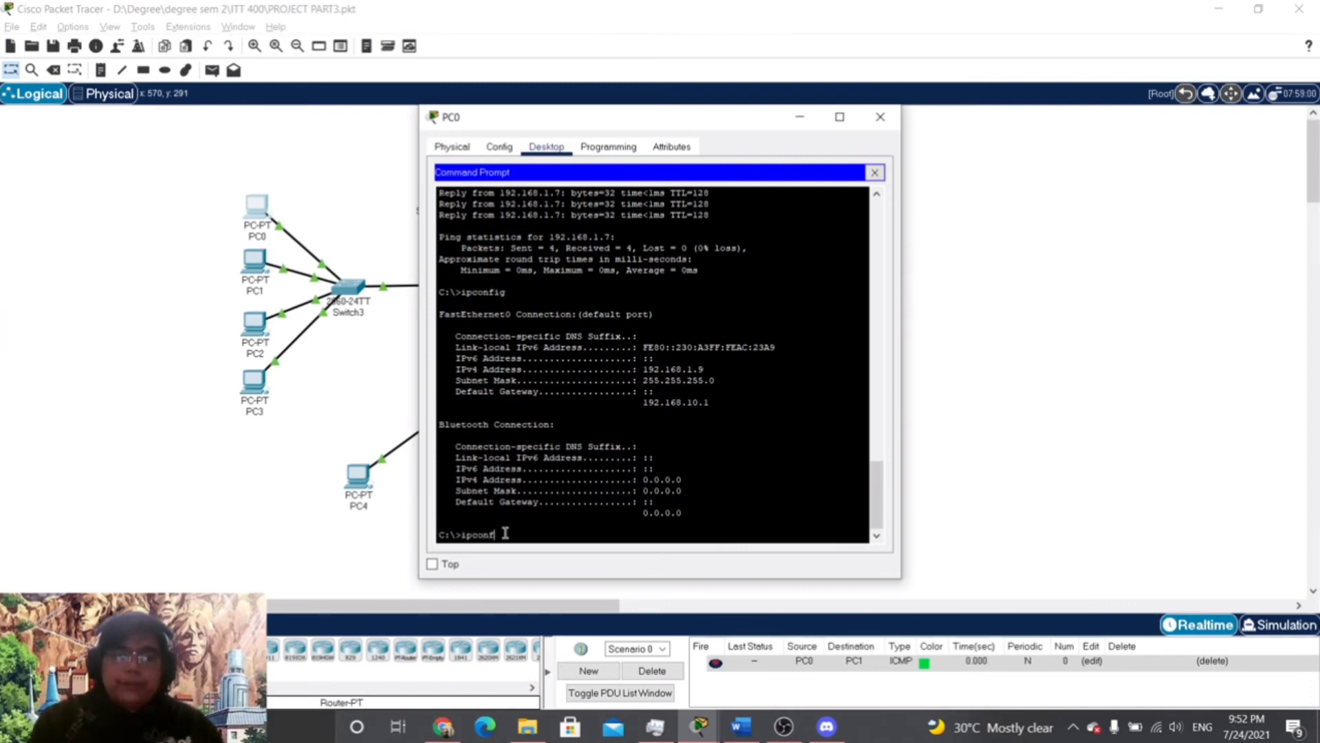
{"action": "type", "text": "ig "}
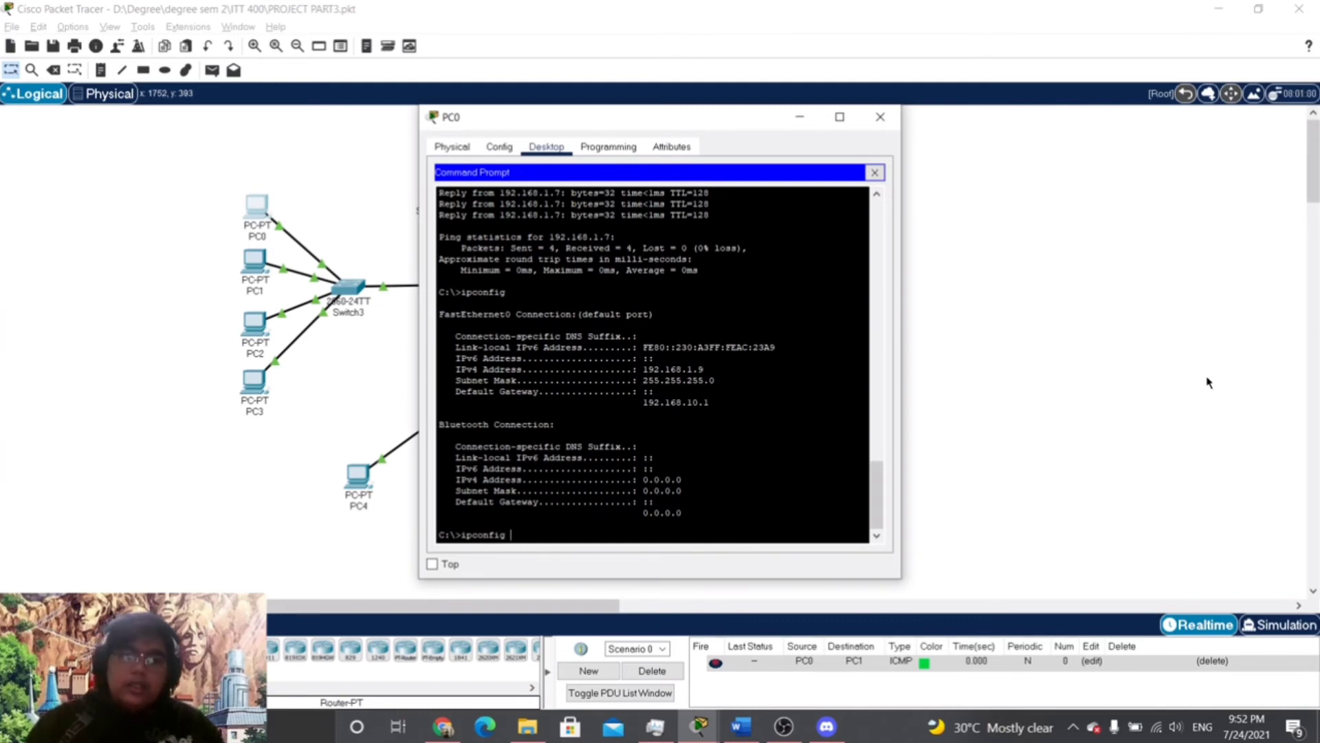
{"action": "type", "text": "/all"}
{"action": "key", "text": "Return"}
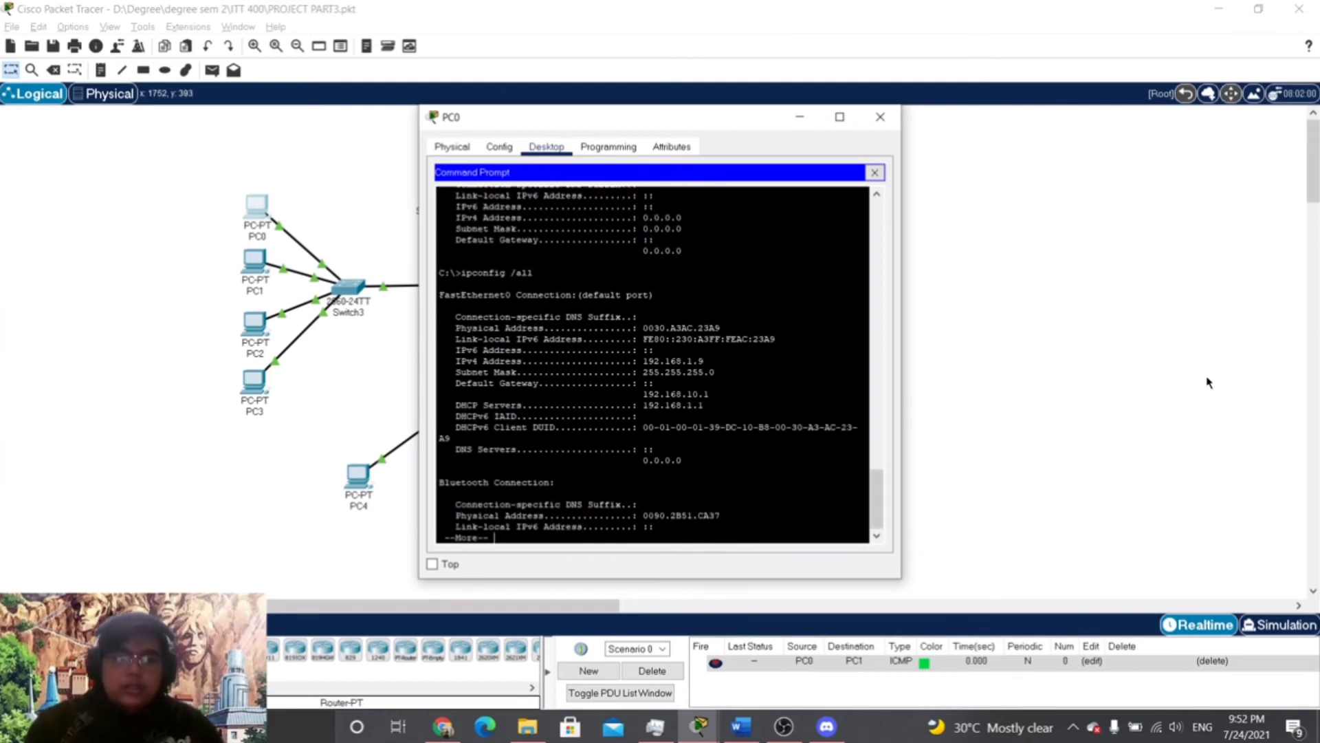
{"action": "key", "text": "Return"}
{"action": "key", "text": "Return"}
{"action": "key", "text": "Return"}
{"action": "key", "text": "Return"}
{"action": "key", "text": "Return"}
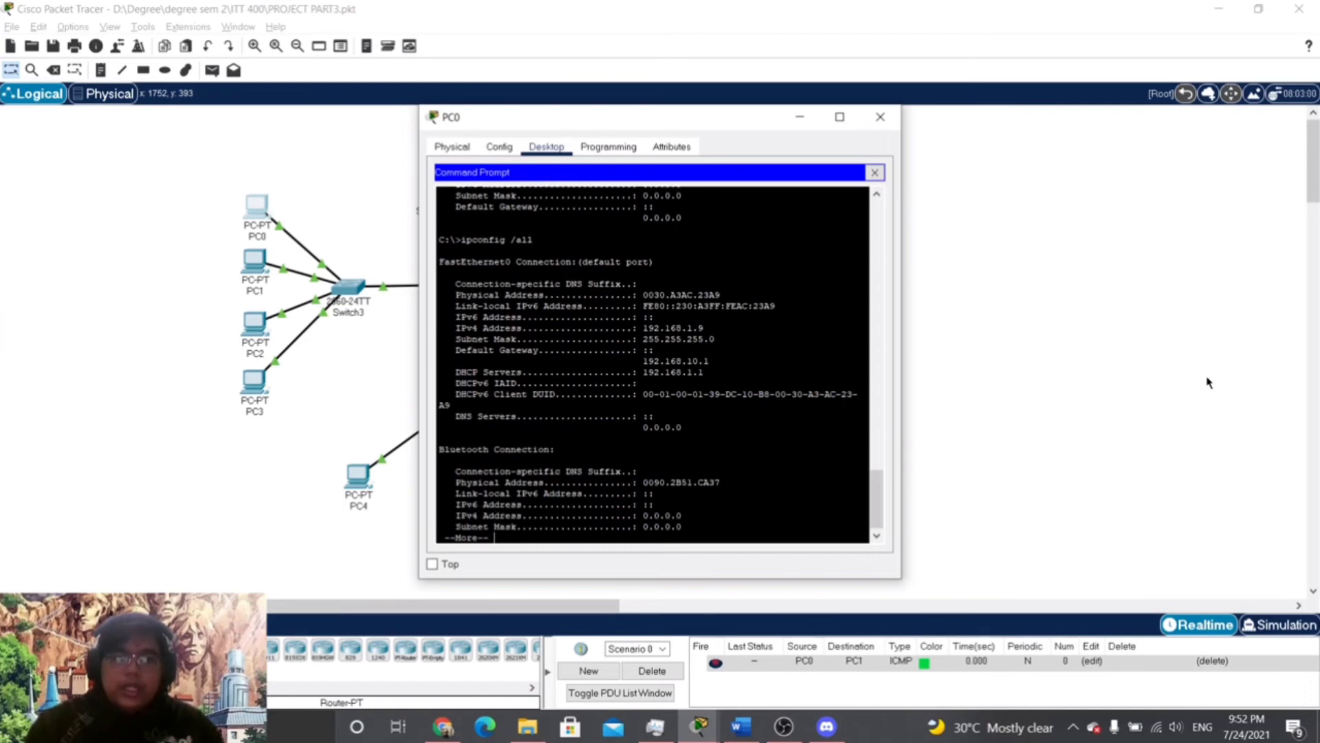
{"action": "key", "text": "Return"}
{"action": "key", "text": "Return"}
{"action": "key", "text": "Return"}
{"action": "key", "text": "Return"}
{"action": "key", "text": "Return"}
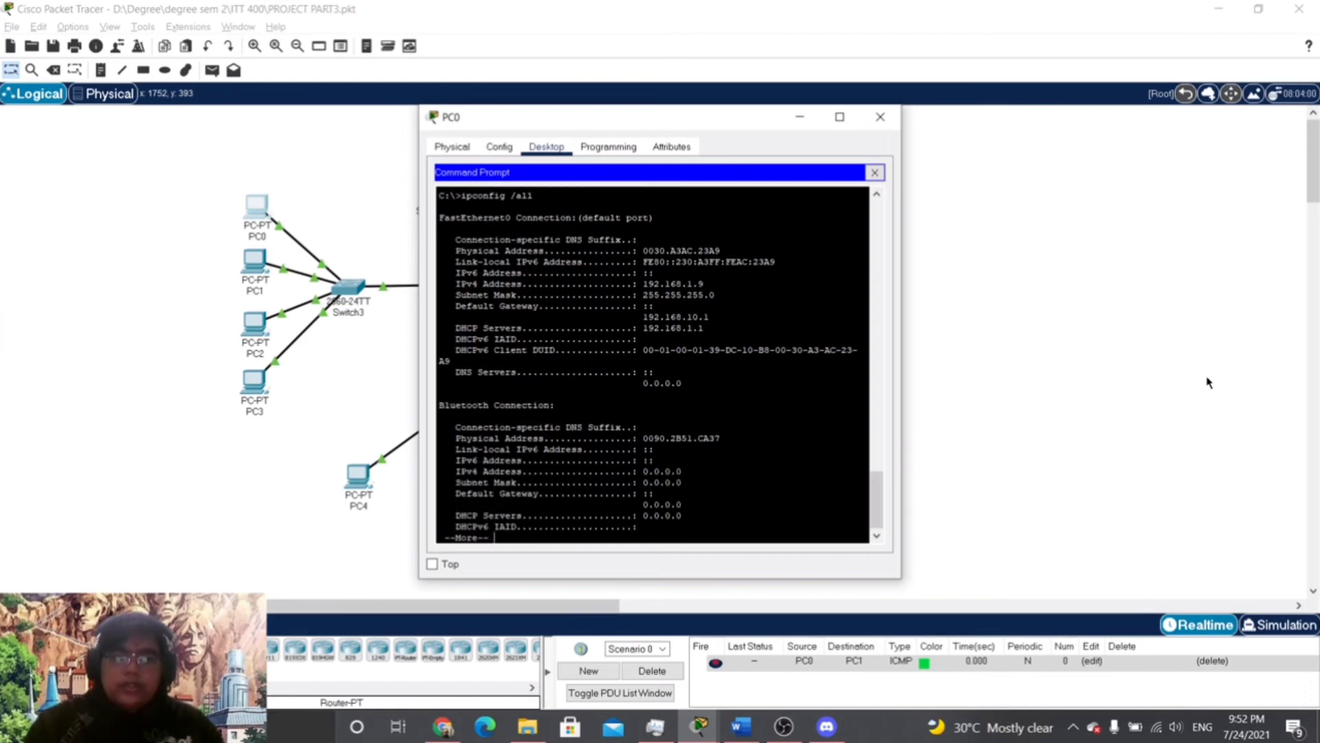
{"action": "key", "text": "Return"}
{"action": "key", "text": "Return"}
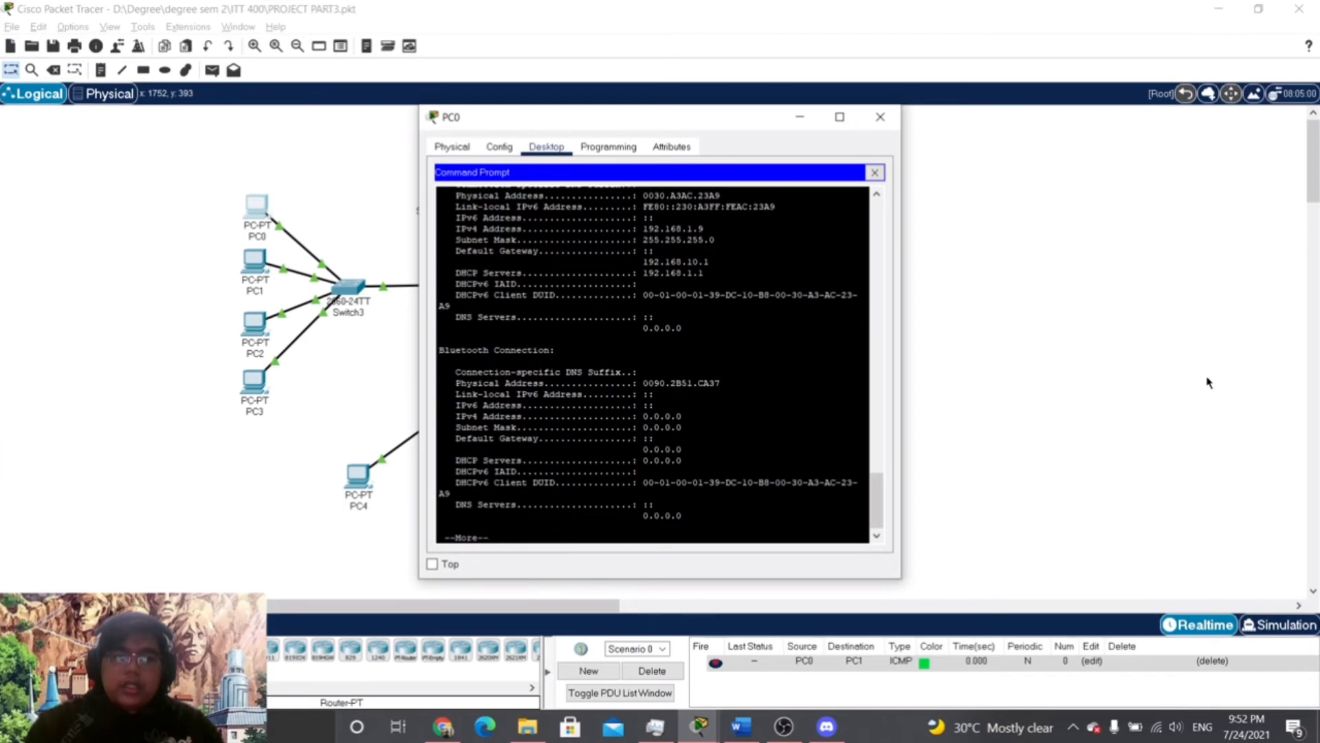
Examine the DHCP server address of PC0's FastEthernet0 connection in the ipconfig /all output
{"action": "scroll", "coordinate": [702, 298], "scroll_direction": "up", "scroll_amount": 4}
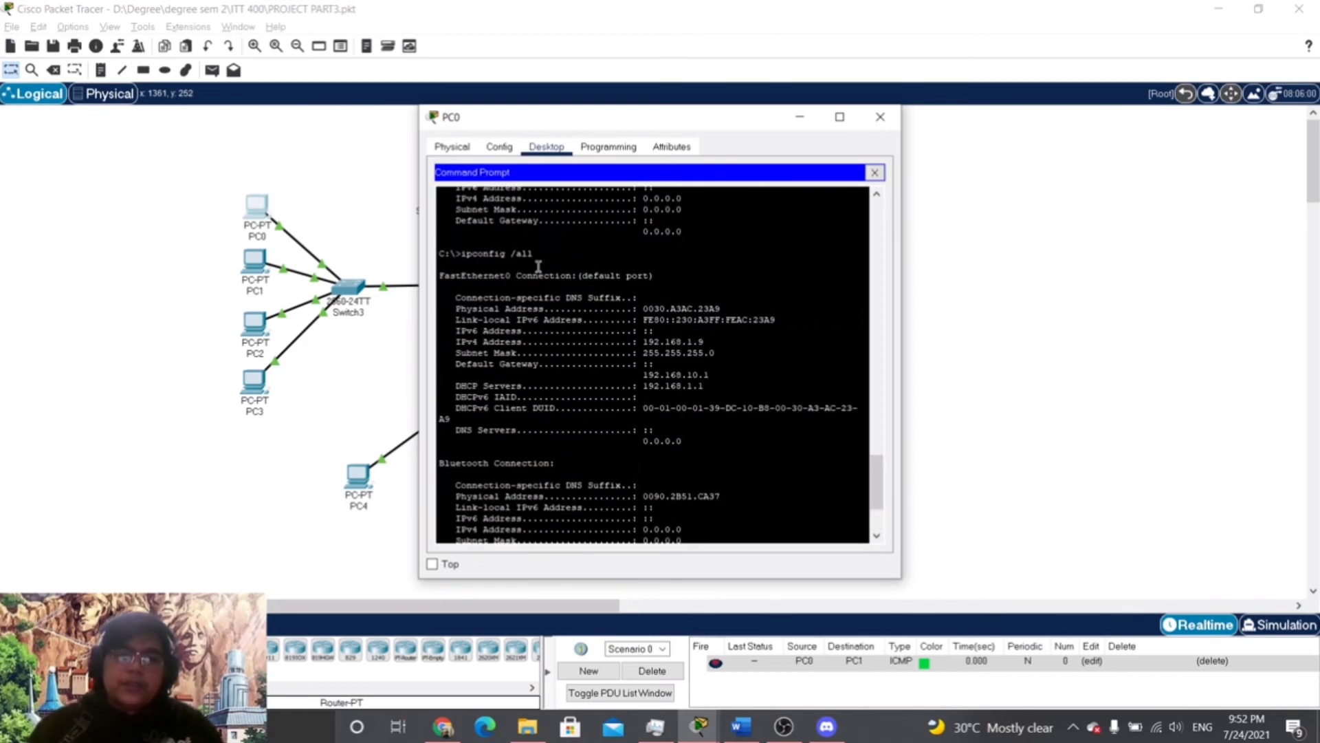
{"action": "scroll", "coordinate": [650, 347], "scroll_direction": "down", "scroll_amount": 1}
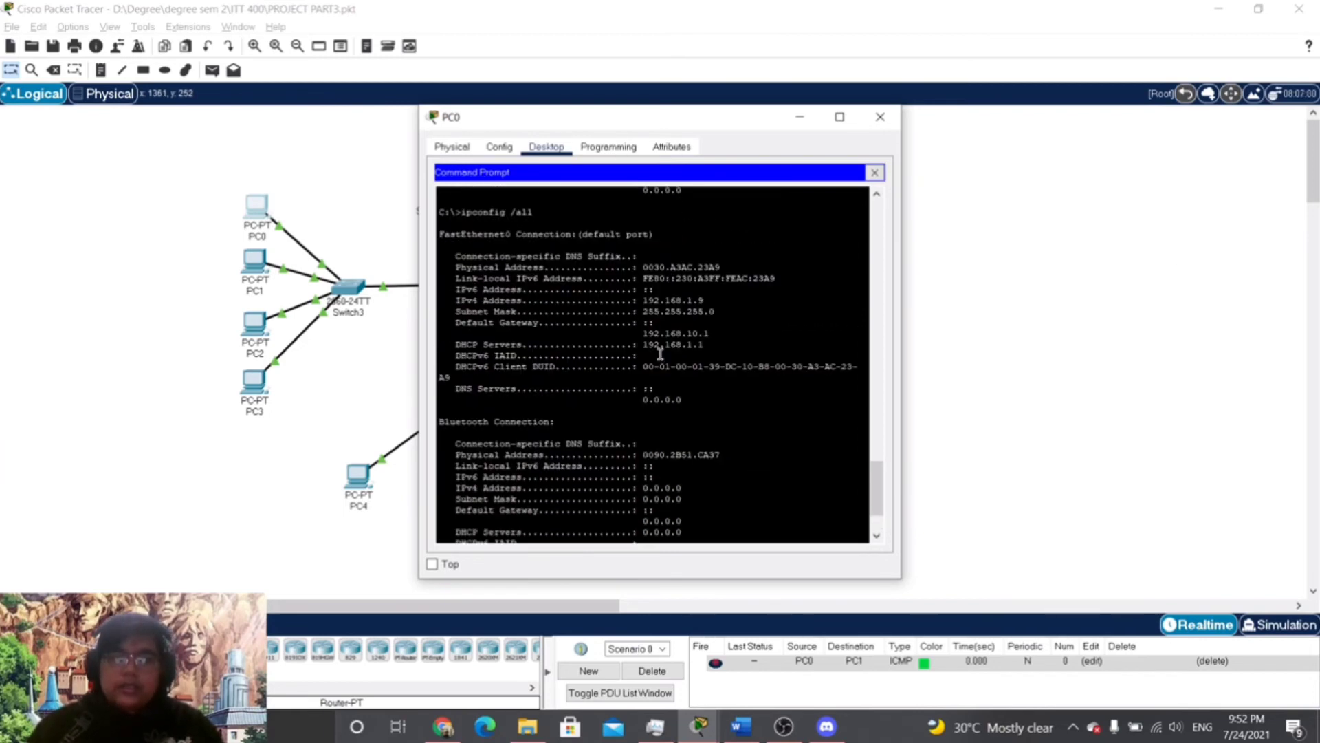
{"action": "left_click_drag", "start_coordinate": [643, 343], "coordinate": [715, 346]}
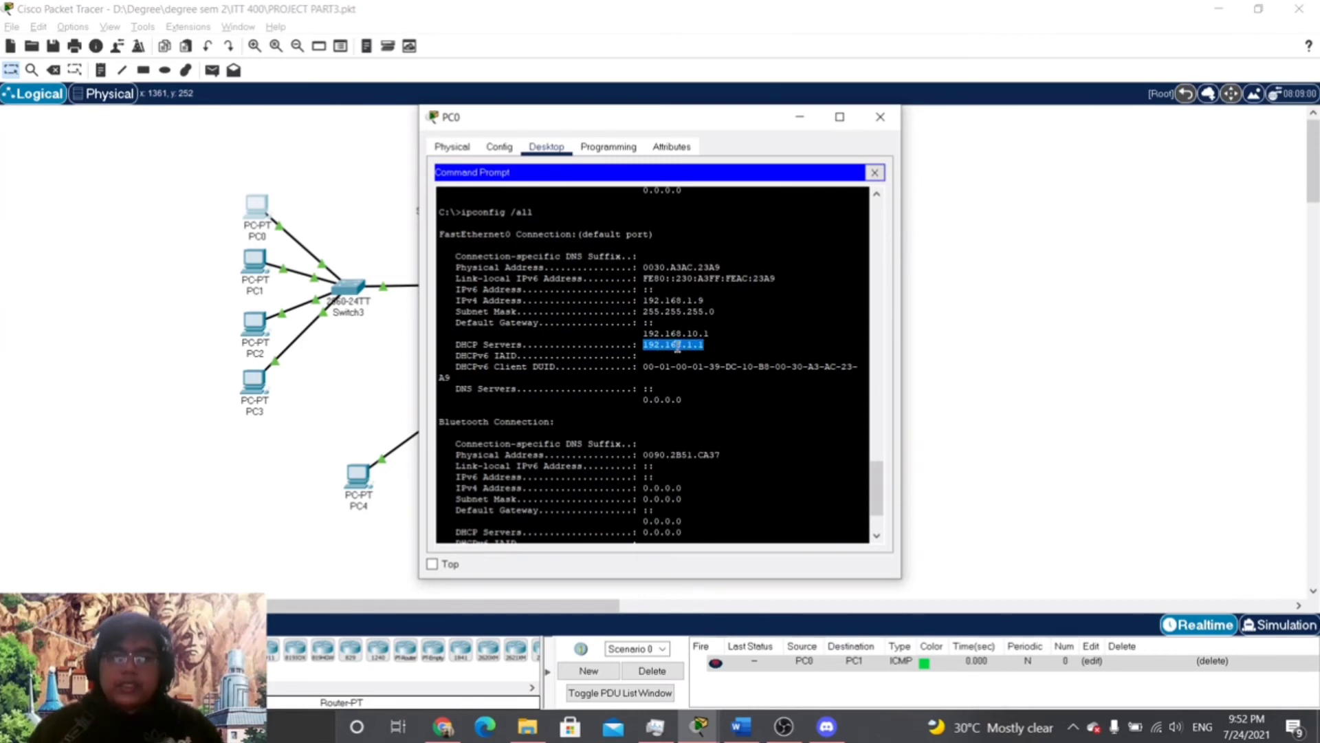
{"action": "left_click", "coordinate": [655, 364]}
{"action": "left_click_drag", "start_coordinate": [622, 344], "coordinate": [685, 359]}
{"action": "scroll", "coordinate": [660, 425], "scroll_direction": "down", "scroll_amount": 2}
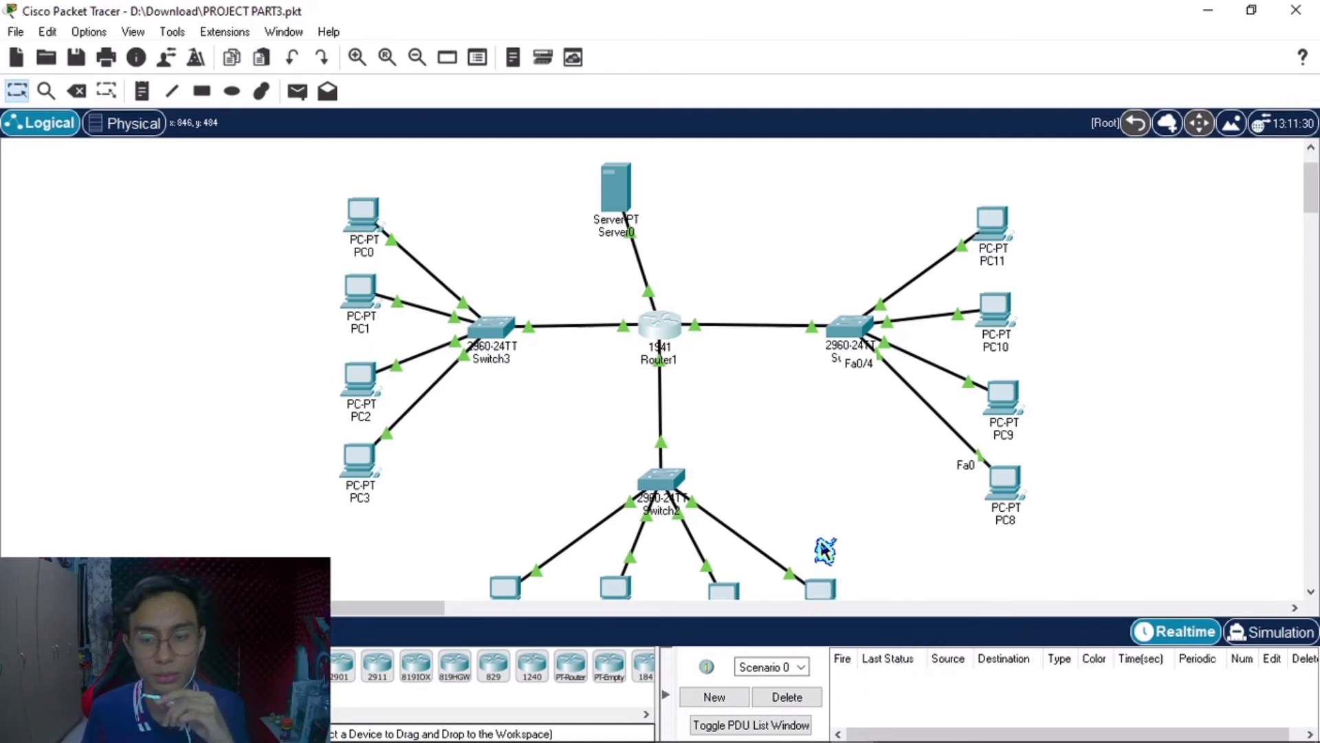
Run show ip interface brief in Router1's command line to list its interfaces, IP addresses and status
{"action": "left_click", "coordinate": [670, 334]}
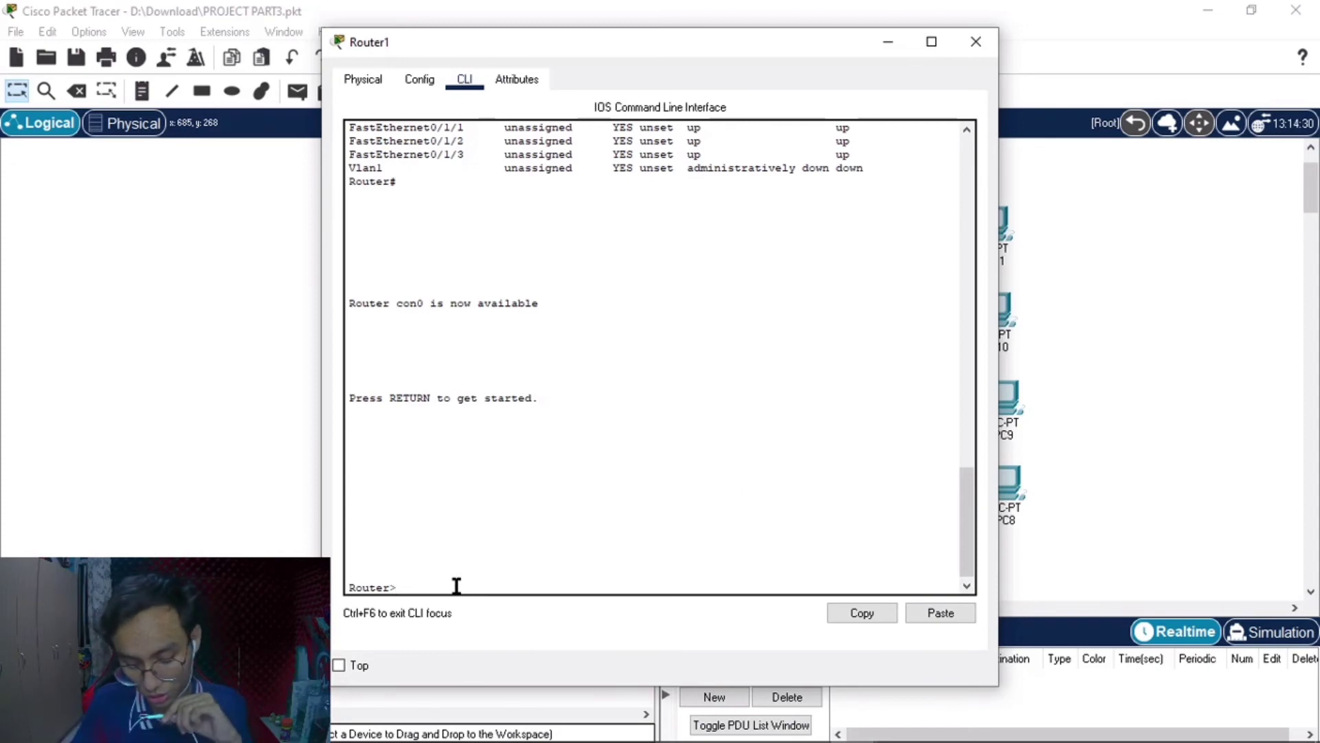
{"action": "type", "text": "show i"}
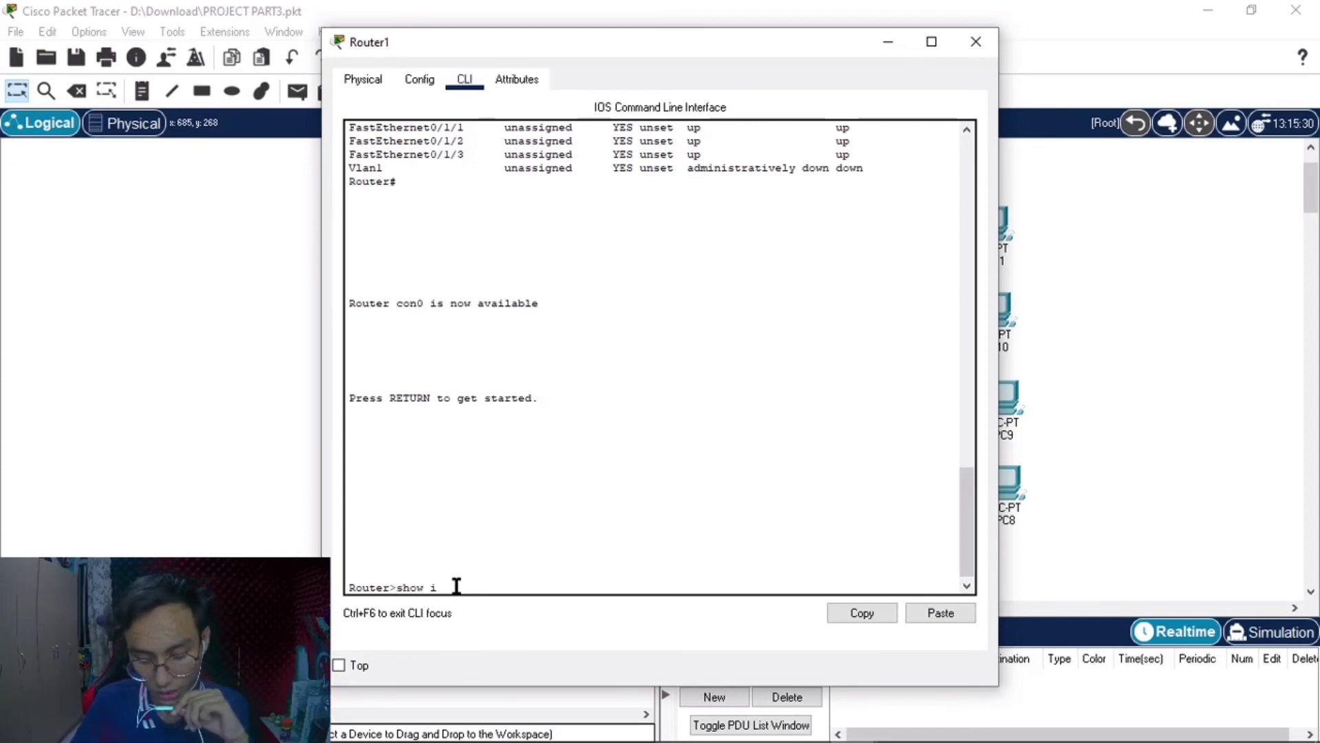
{"action": "type", "text": "p interd"}
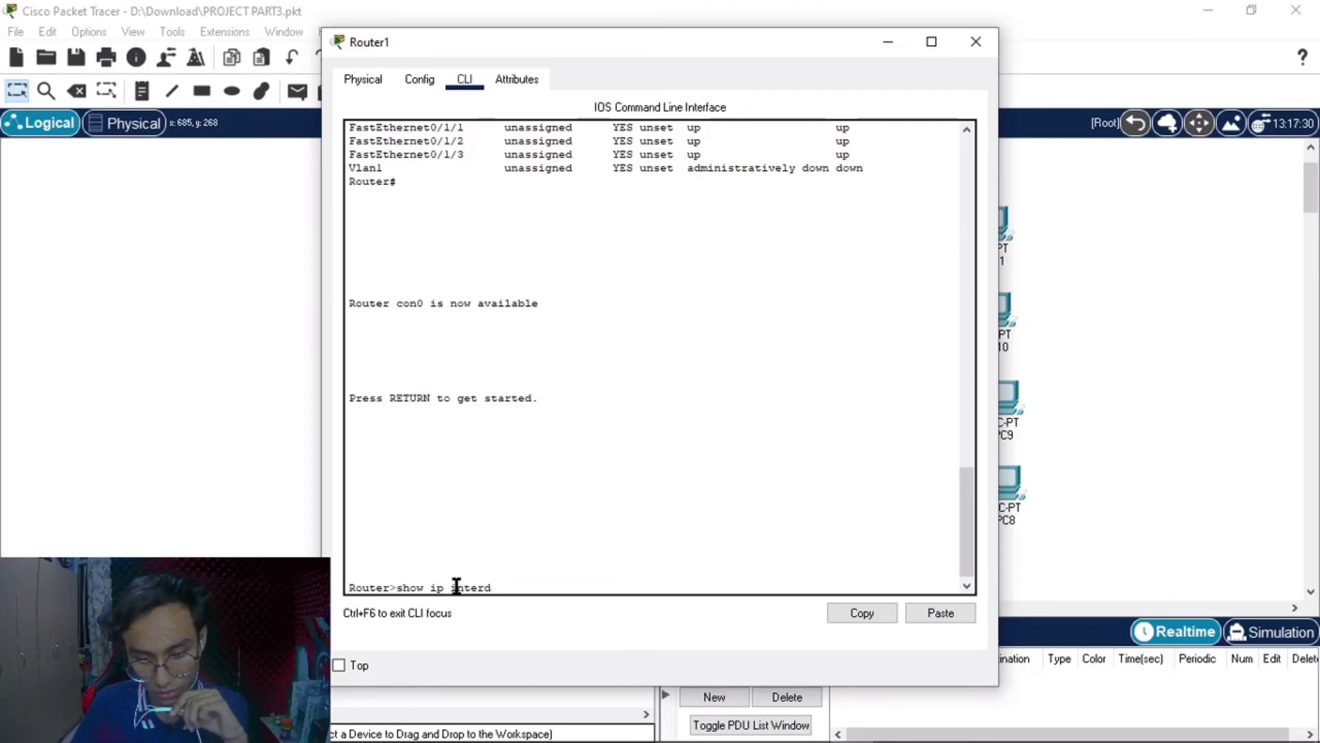
{"action": "key", "text": "BackSpace"}
{"action": "type", "text": "g"}
{"action": "key", "text": "BackSpace"}
{"action": "type", "text": "fac"}
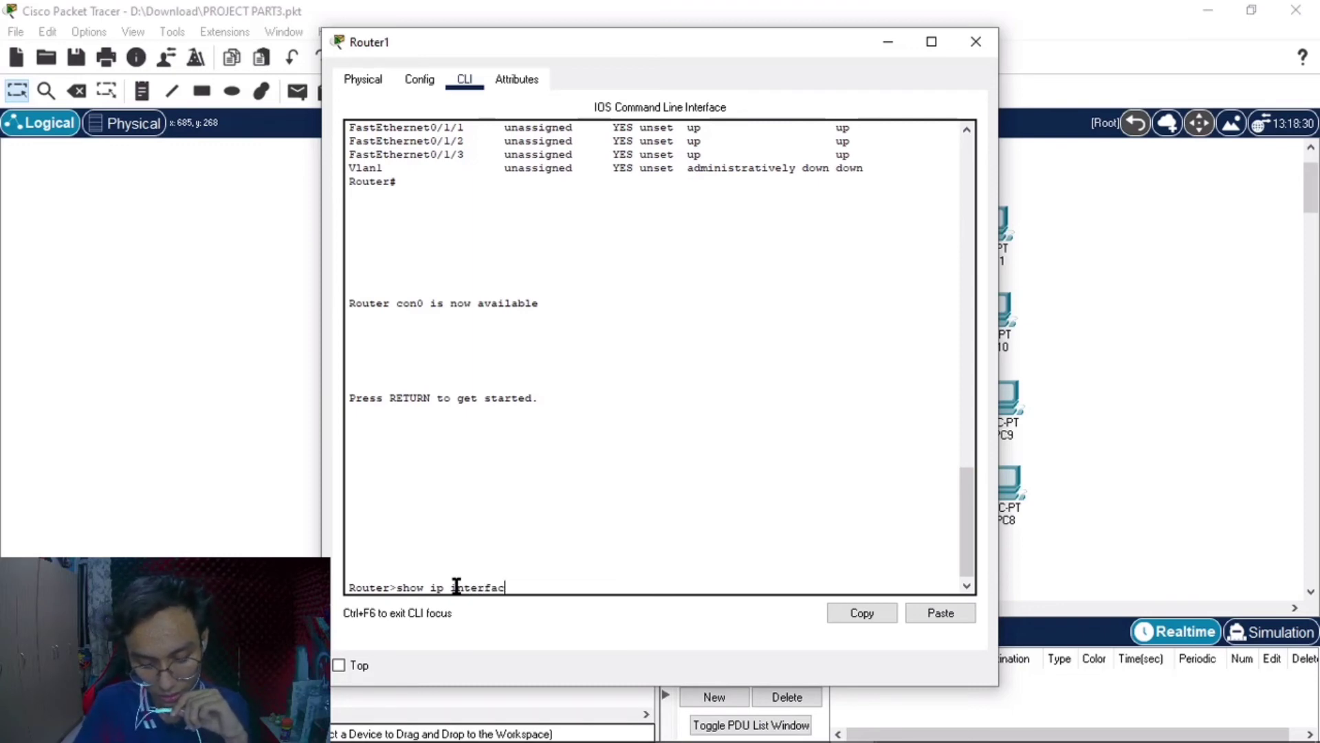
{"action": "type", "text": "e bt"}
{"action": "key", "text": "BackSpace"}
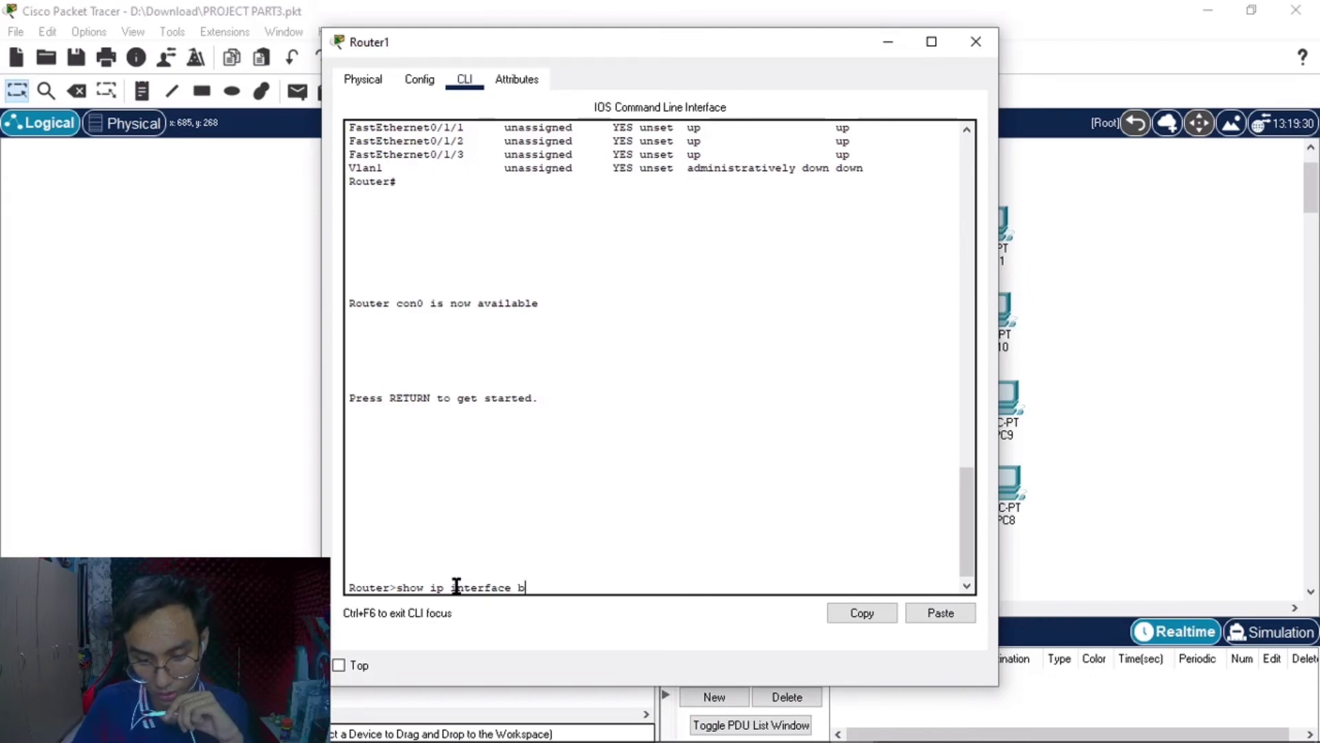
{"action": "type", "text": "ro"}
{"action": "key", "text": "BackSpace"}
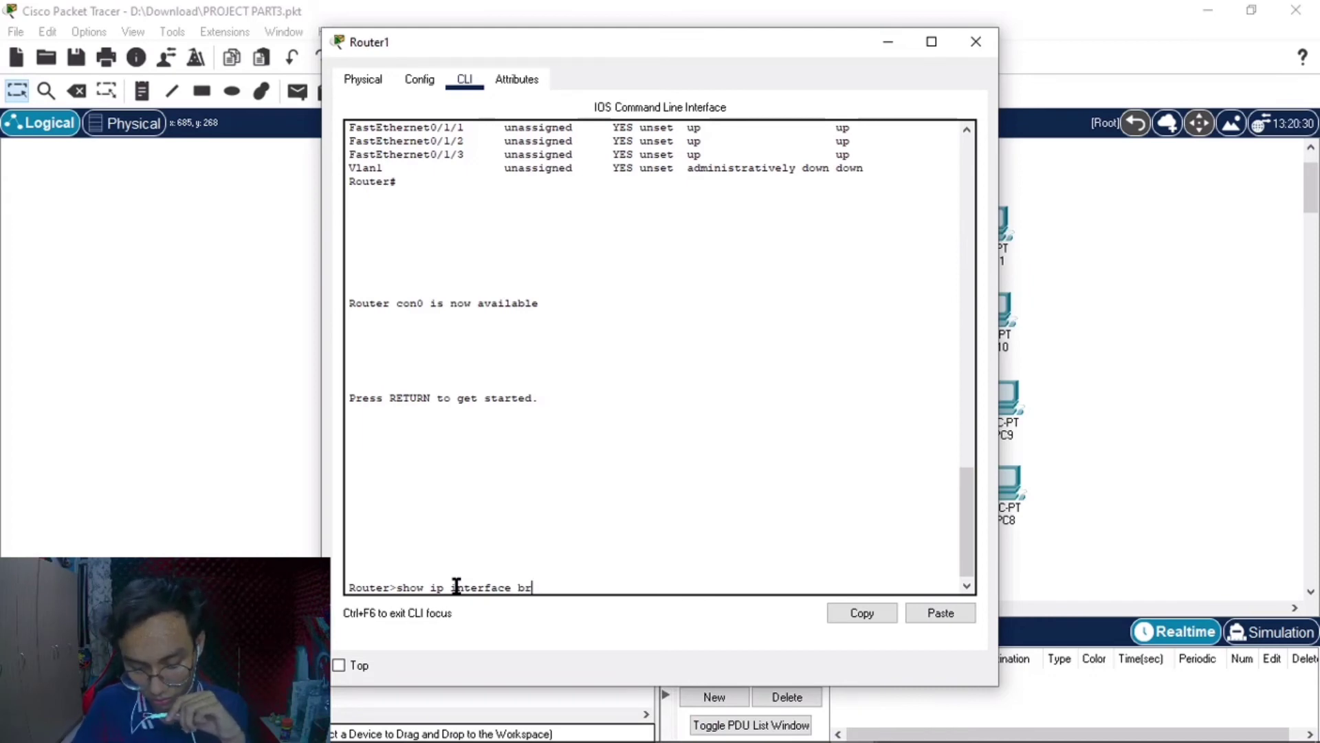
{"action": "type", "text": "ief"}
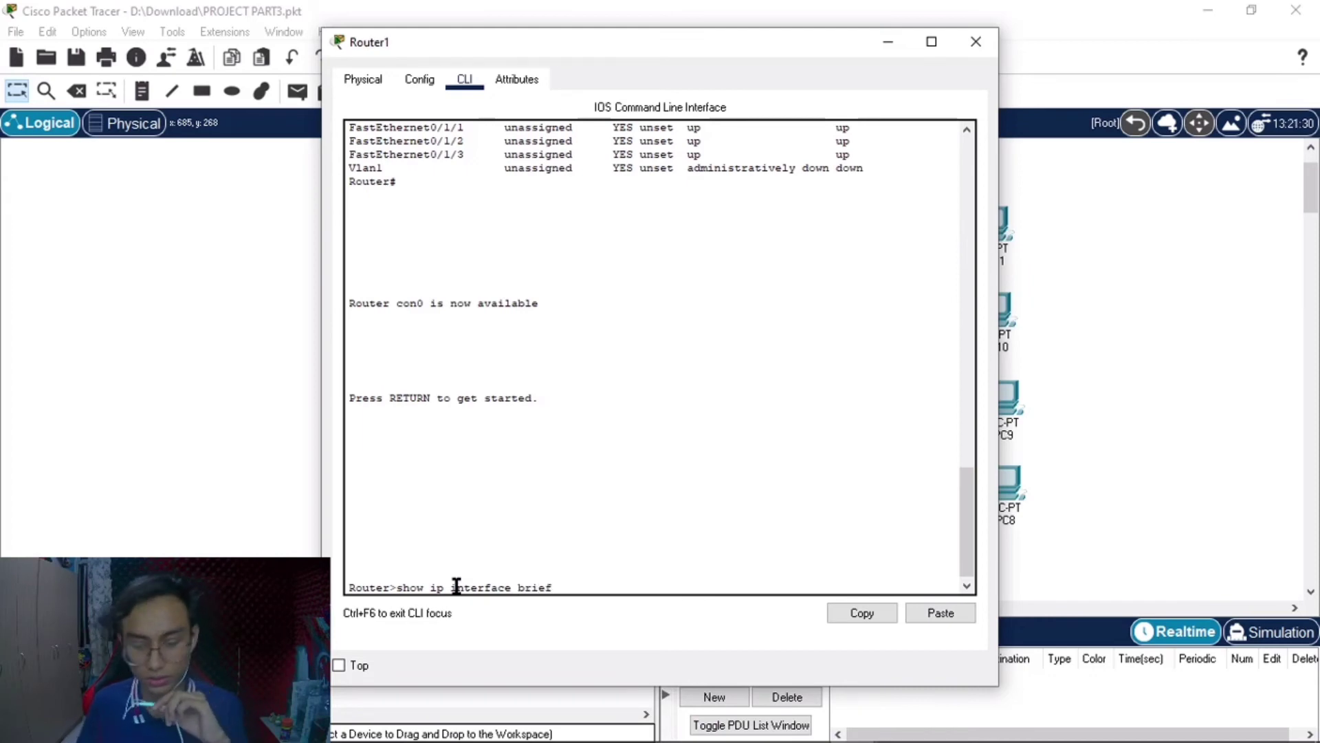
{"action": "key", "text": "Return"}
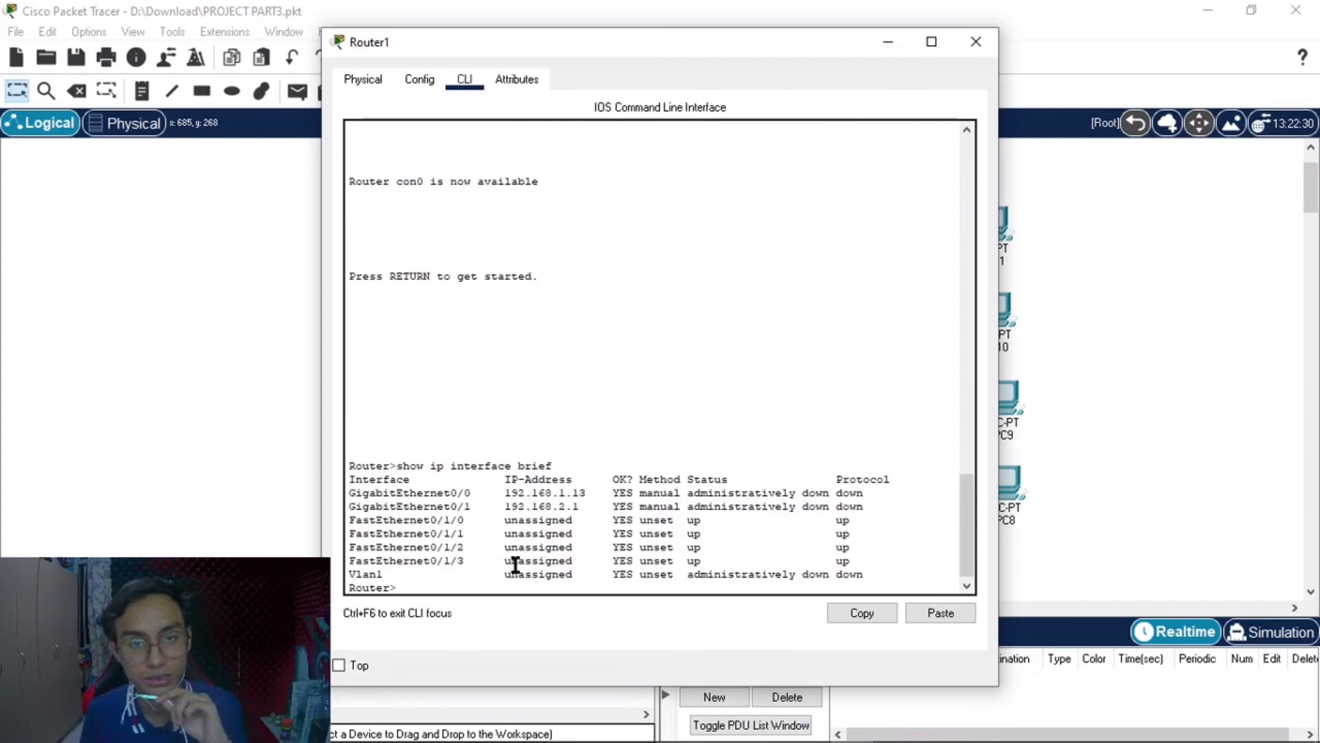